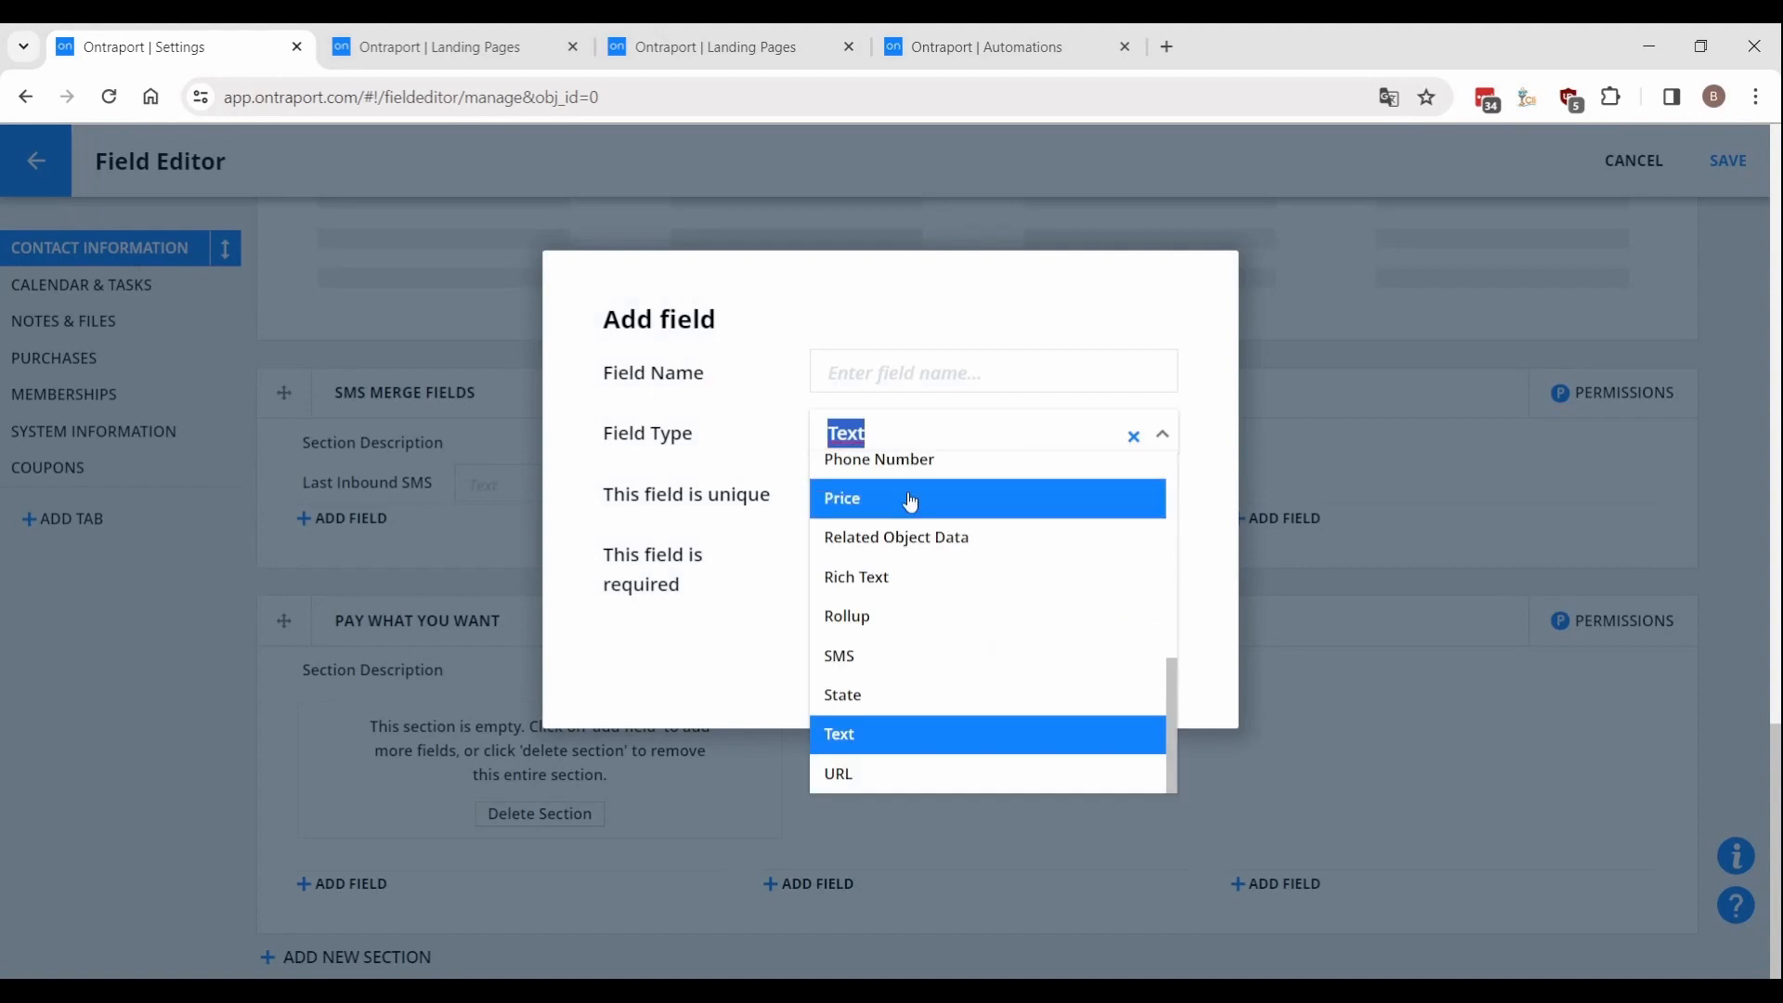
Add a Price field named "How Much Would You Like To Pay" to the Pay What You Want section.
{"action": "left_click", "coordinate": [907, 497]}
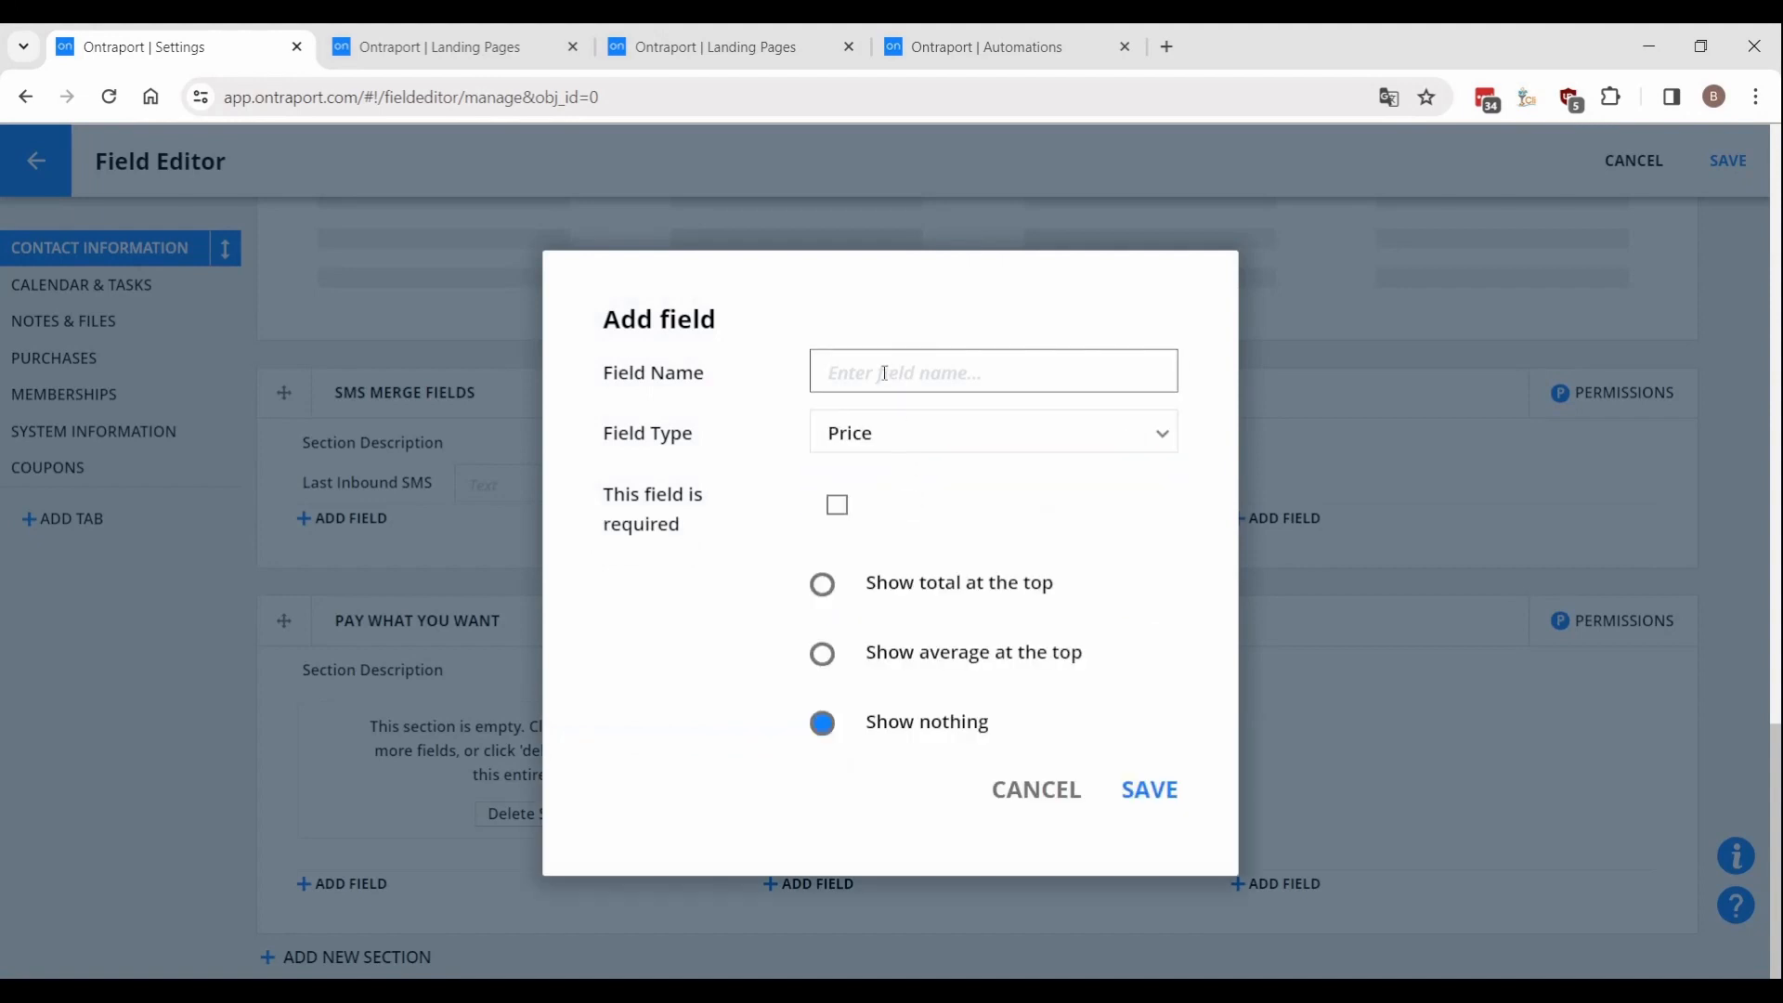
{"action": "type", "text": "How Much Would You Like To Pay"}
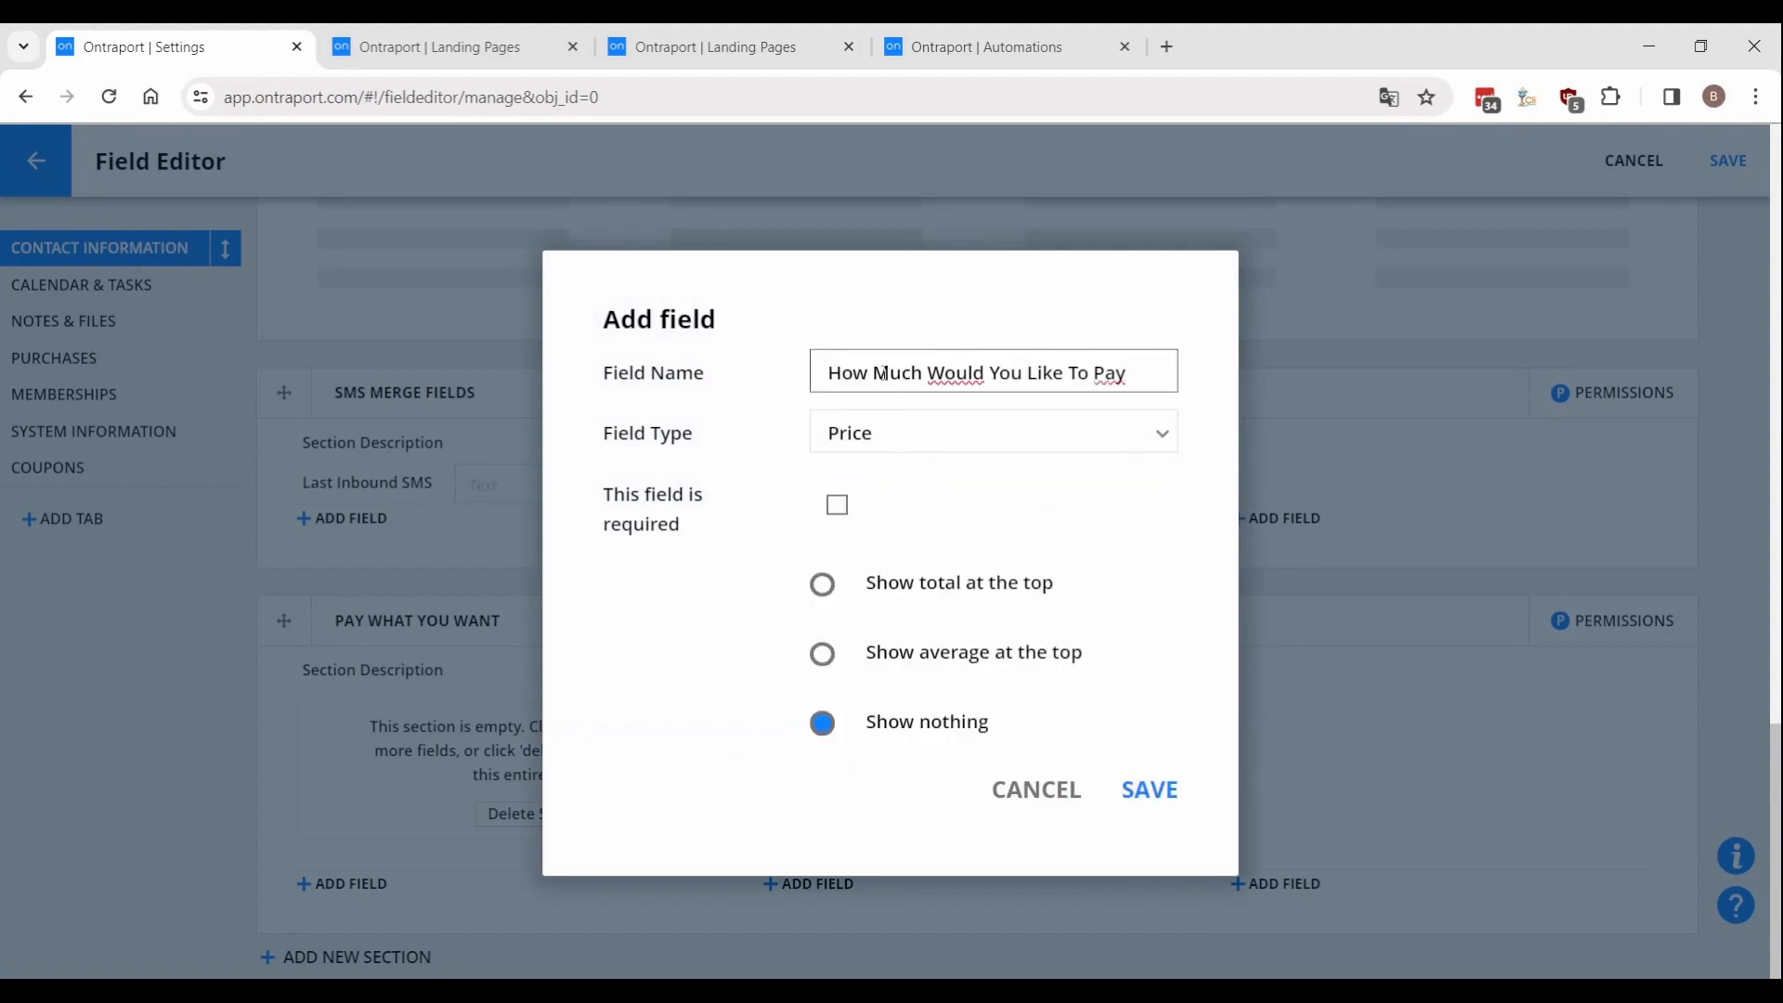
{"action": "left_click", "coordinate": [1162, 785]}
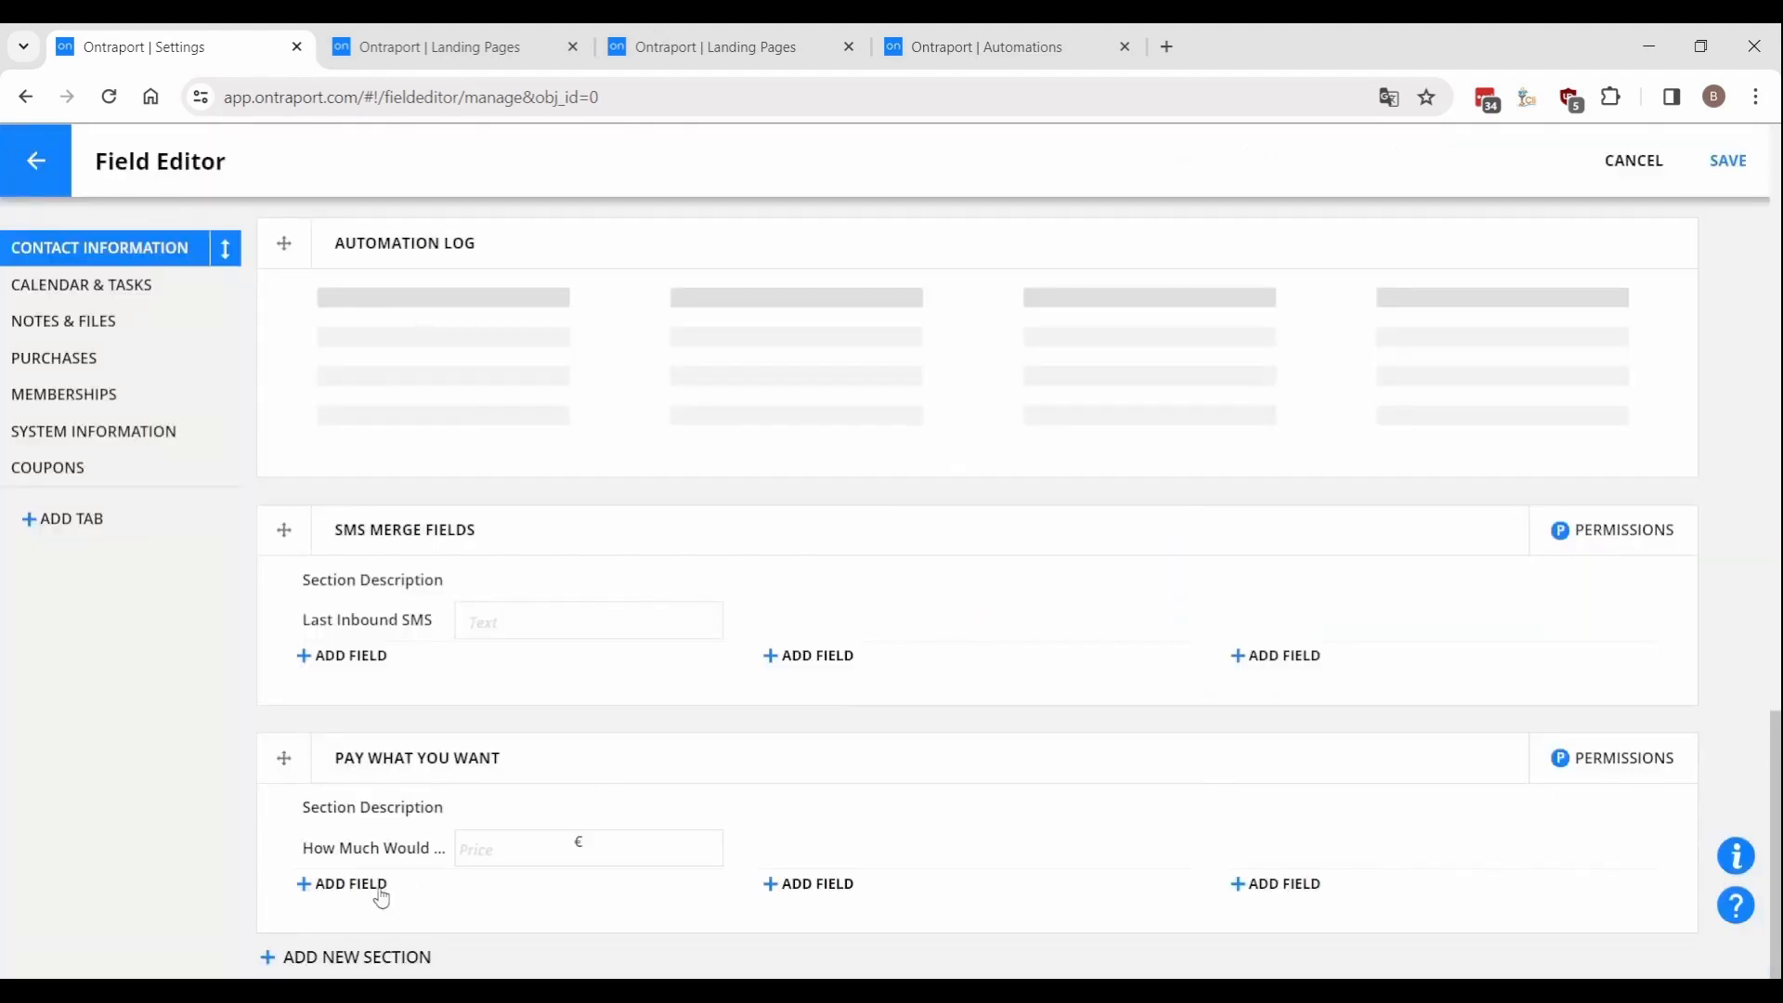
Add a Dropdown field "Pay What You Want Status" with options Processing, Success and Failure to the same section, and save the field layout.
{"action": "left_click", "coordinate": [342, 883]}
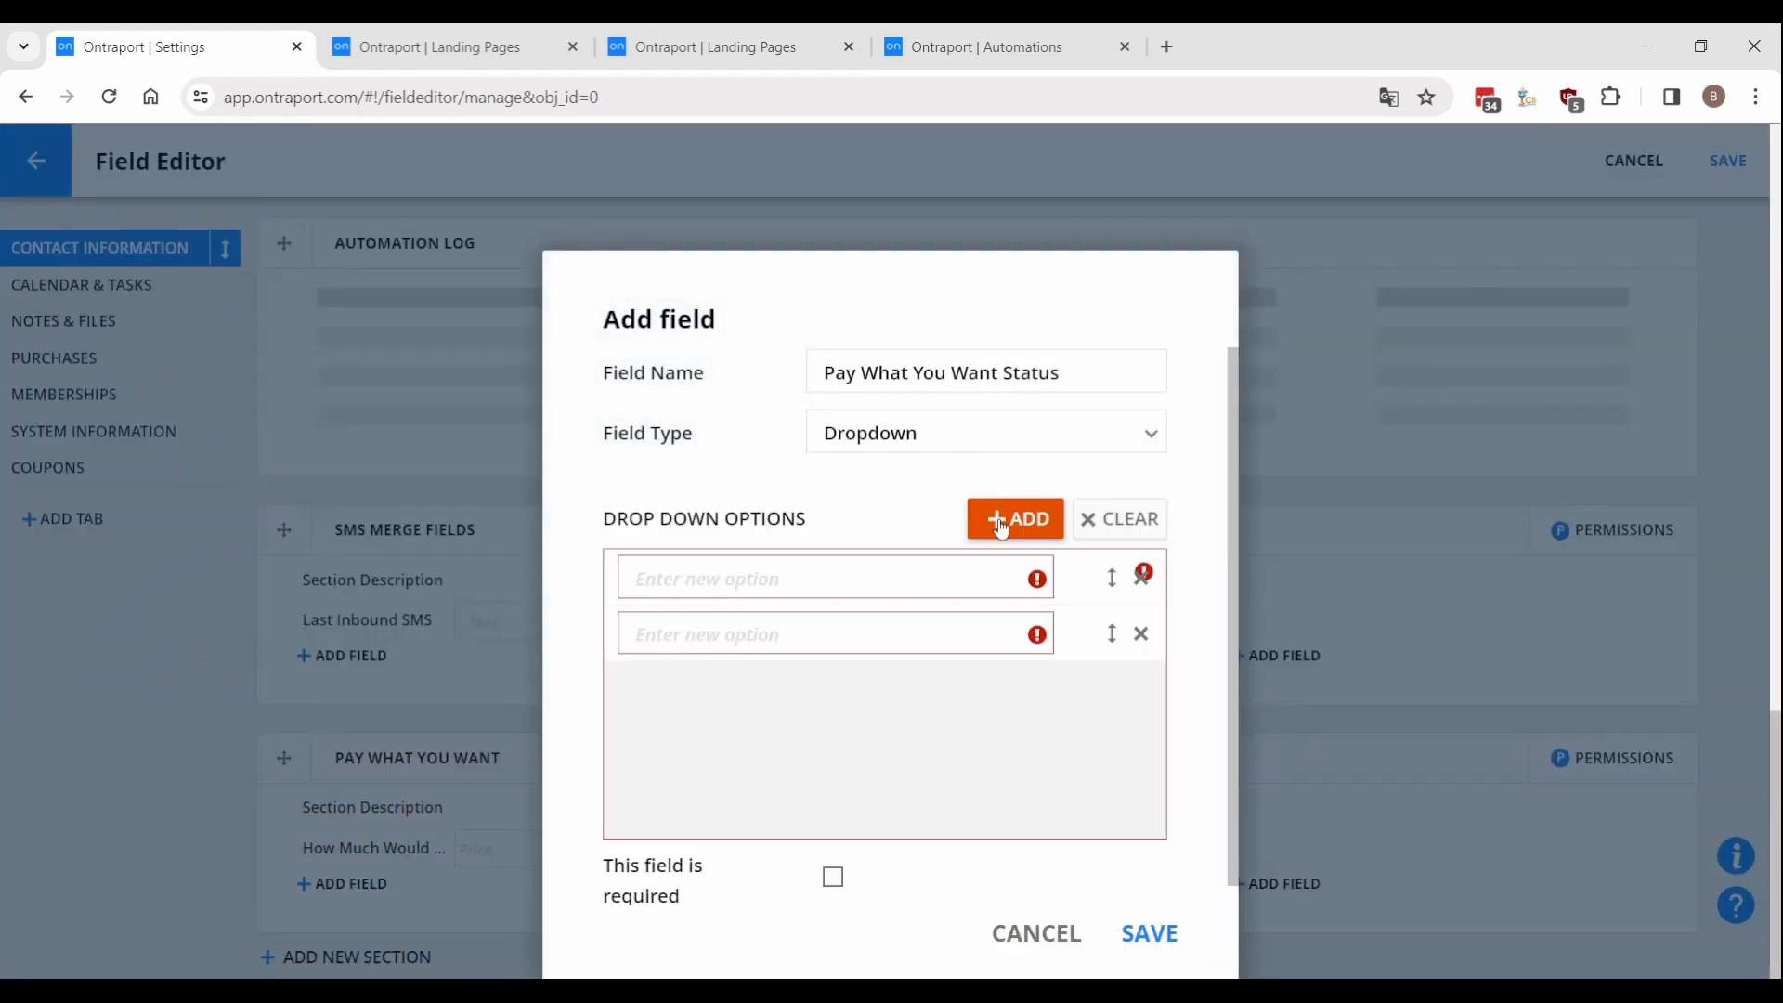
{"action": "left_click", "coordinate": [998, 518]}
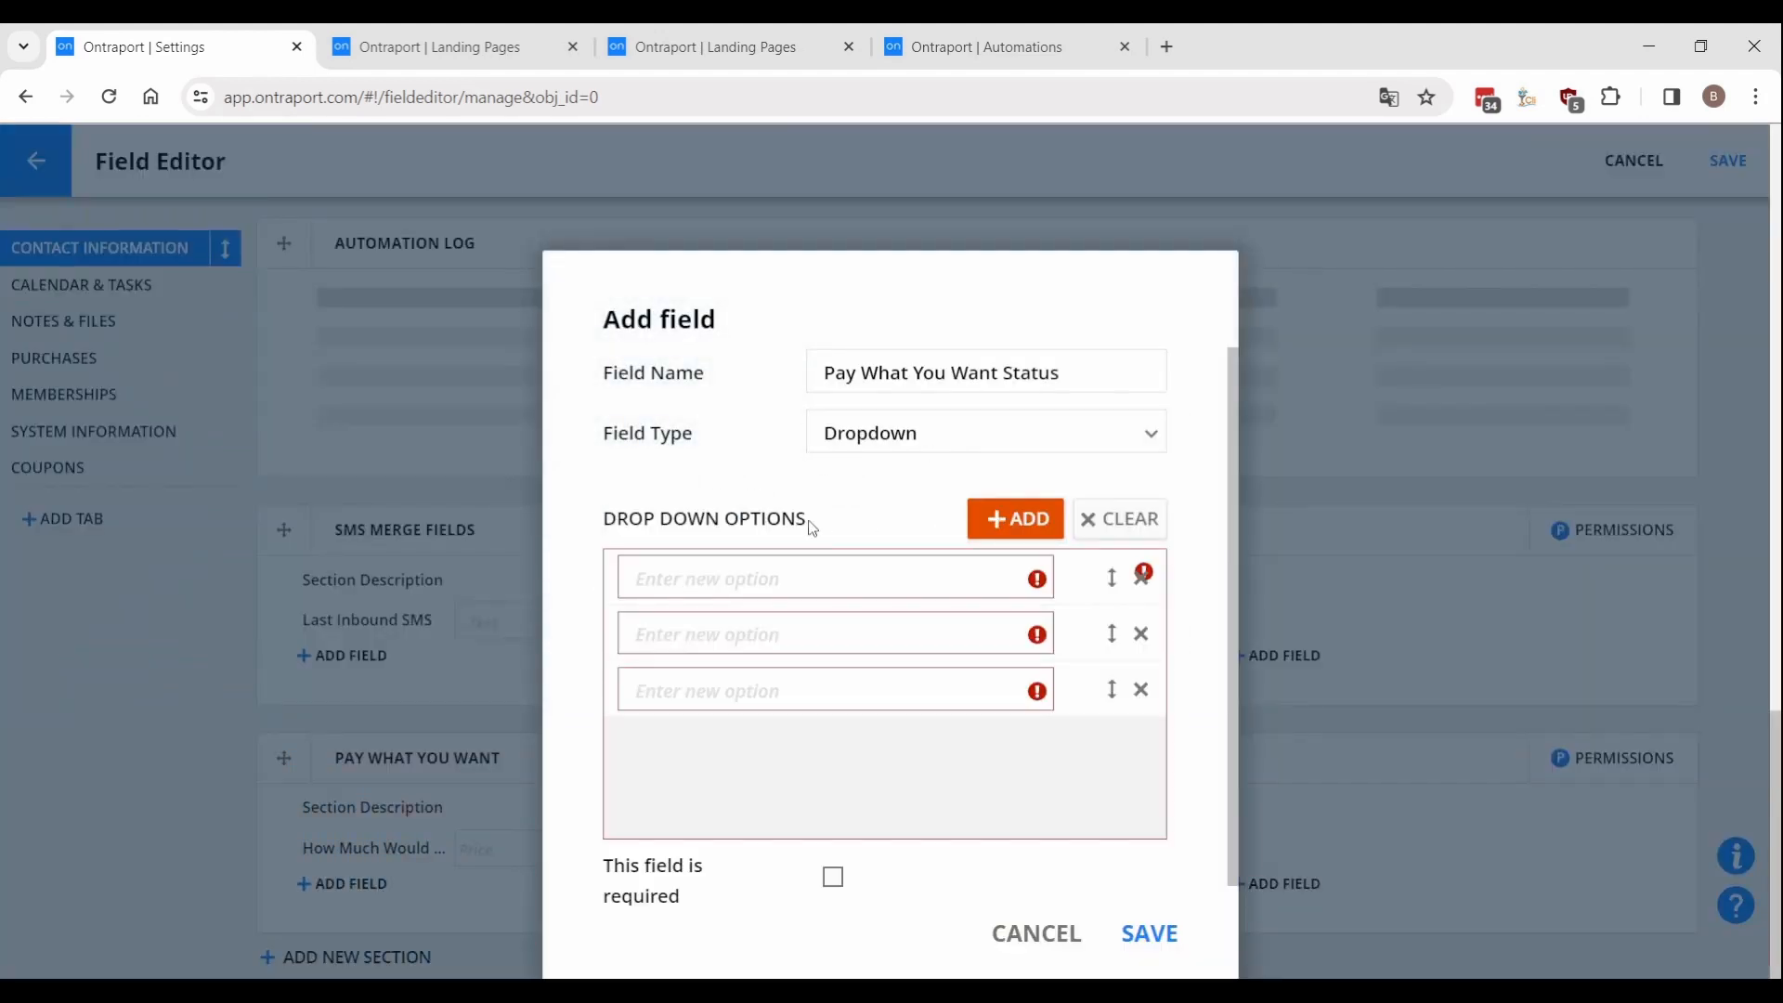
{"action": "left_click", "coordinate": [748, 563]}
{"action": "type", "text": "Processing"}
{"action": "key", "text": "Tab"}
{"action": "type", "text": "Success"}
{"action": "key", "text": "Tab"}
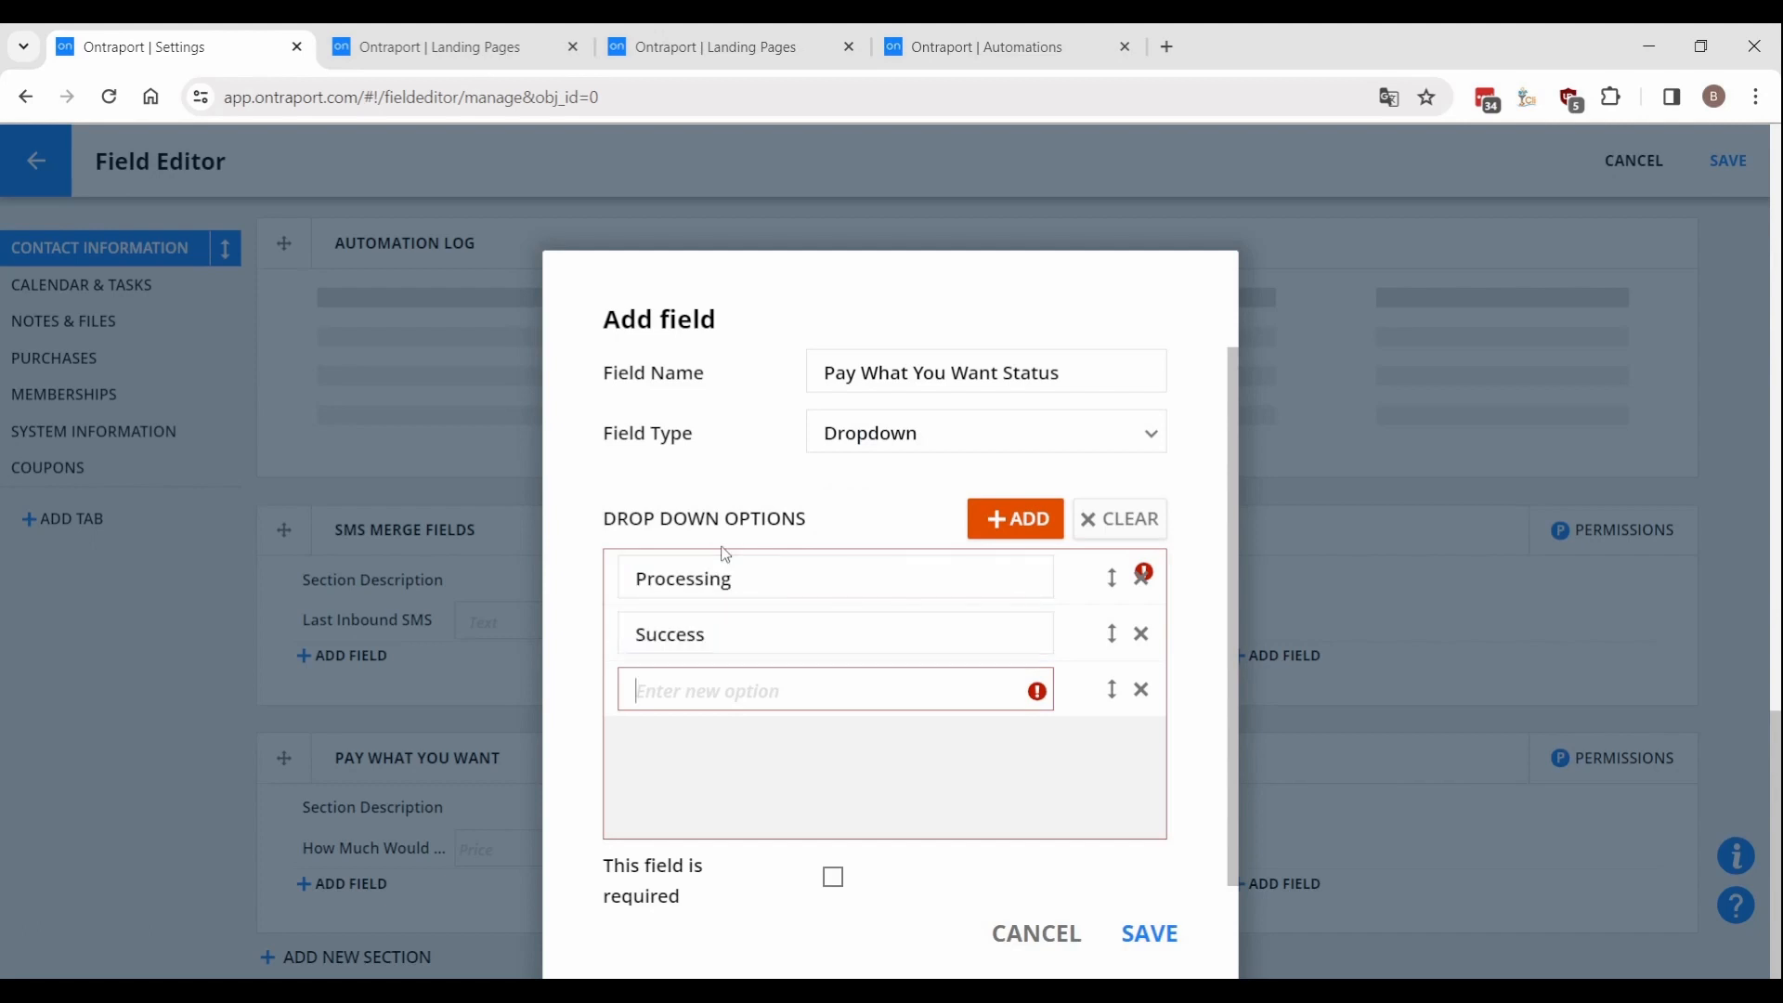
{"action": "type", "text": "Failure"}
{"action": "left_click", "coordinate": [1128, 952]}
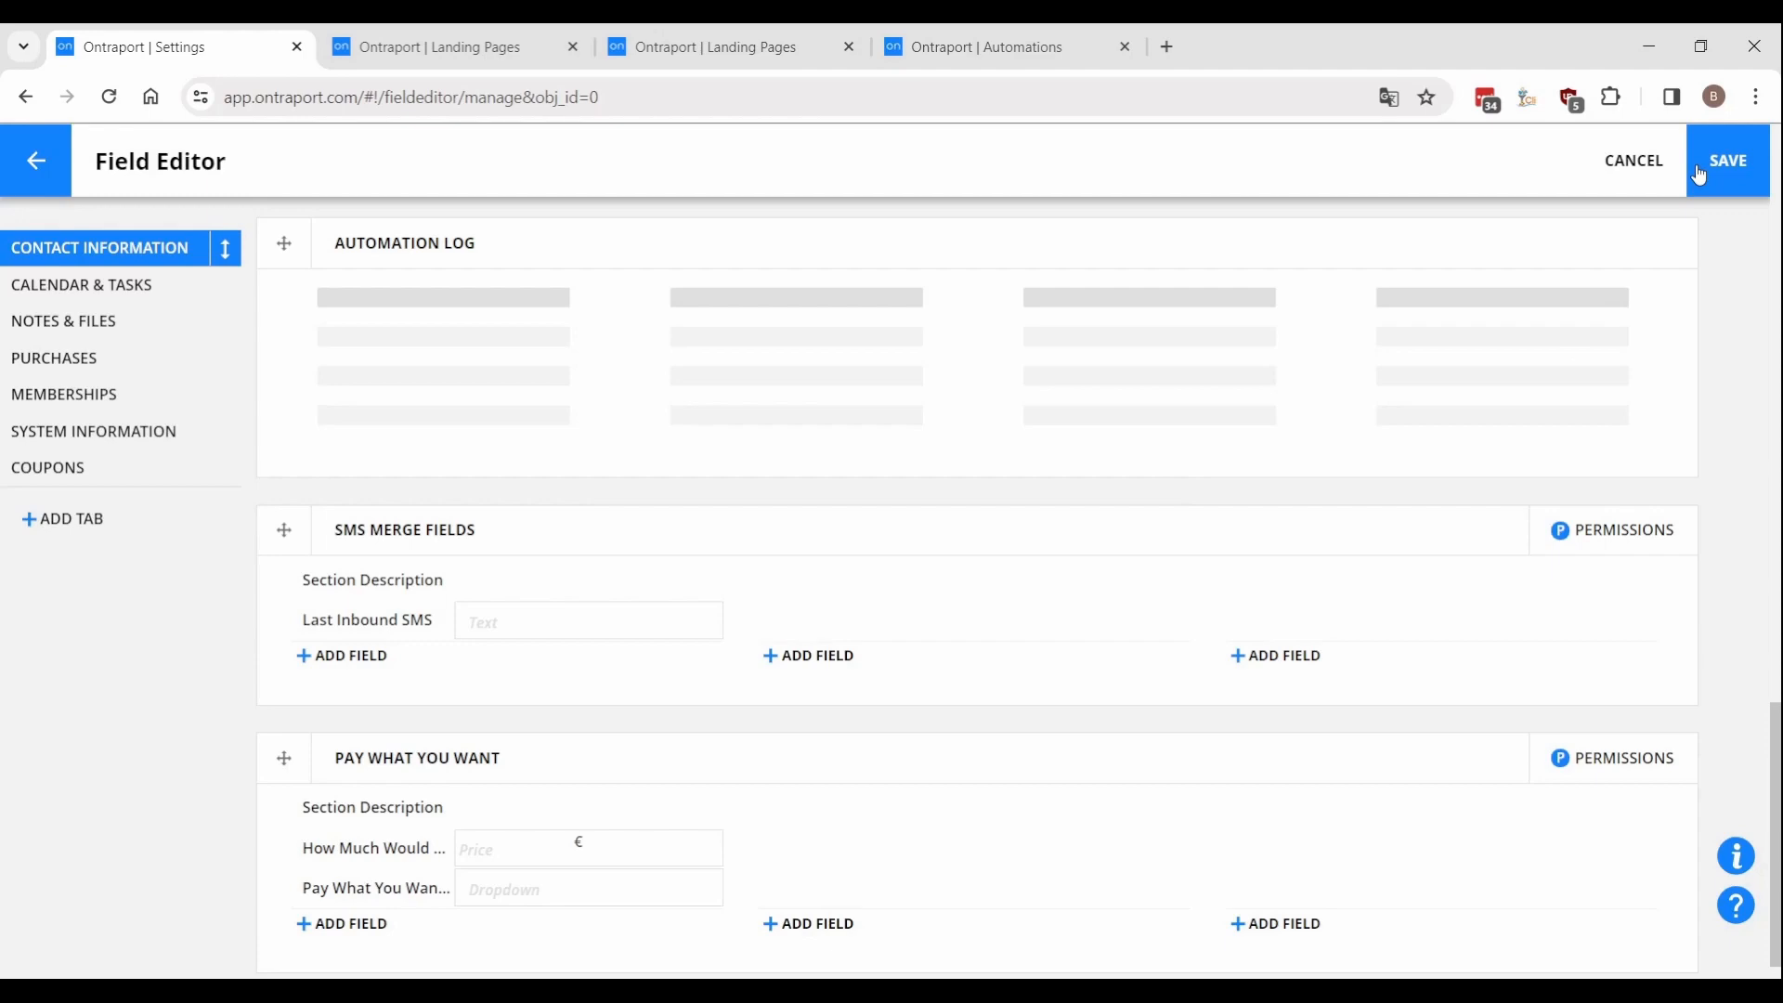
{"action": "left_click", "coordinate": [1699, 174]}
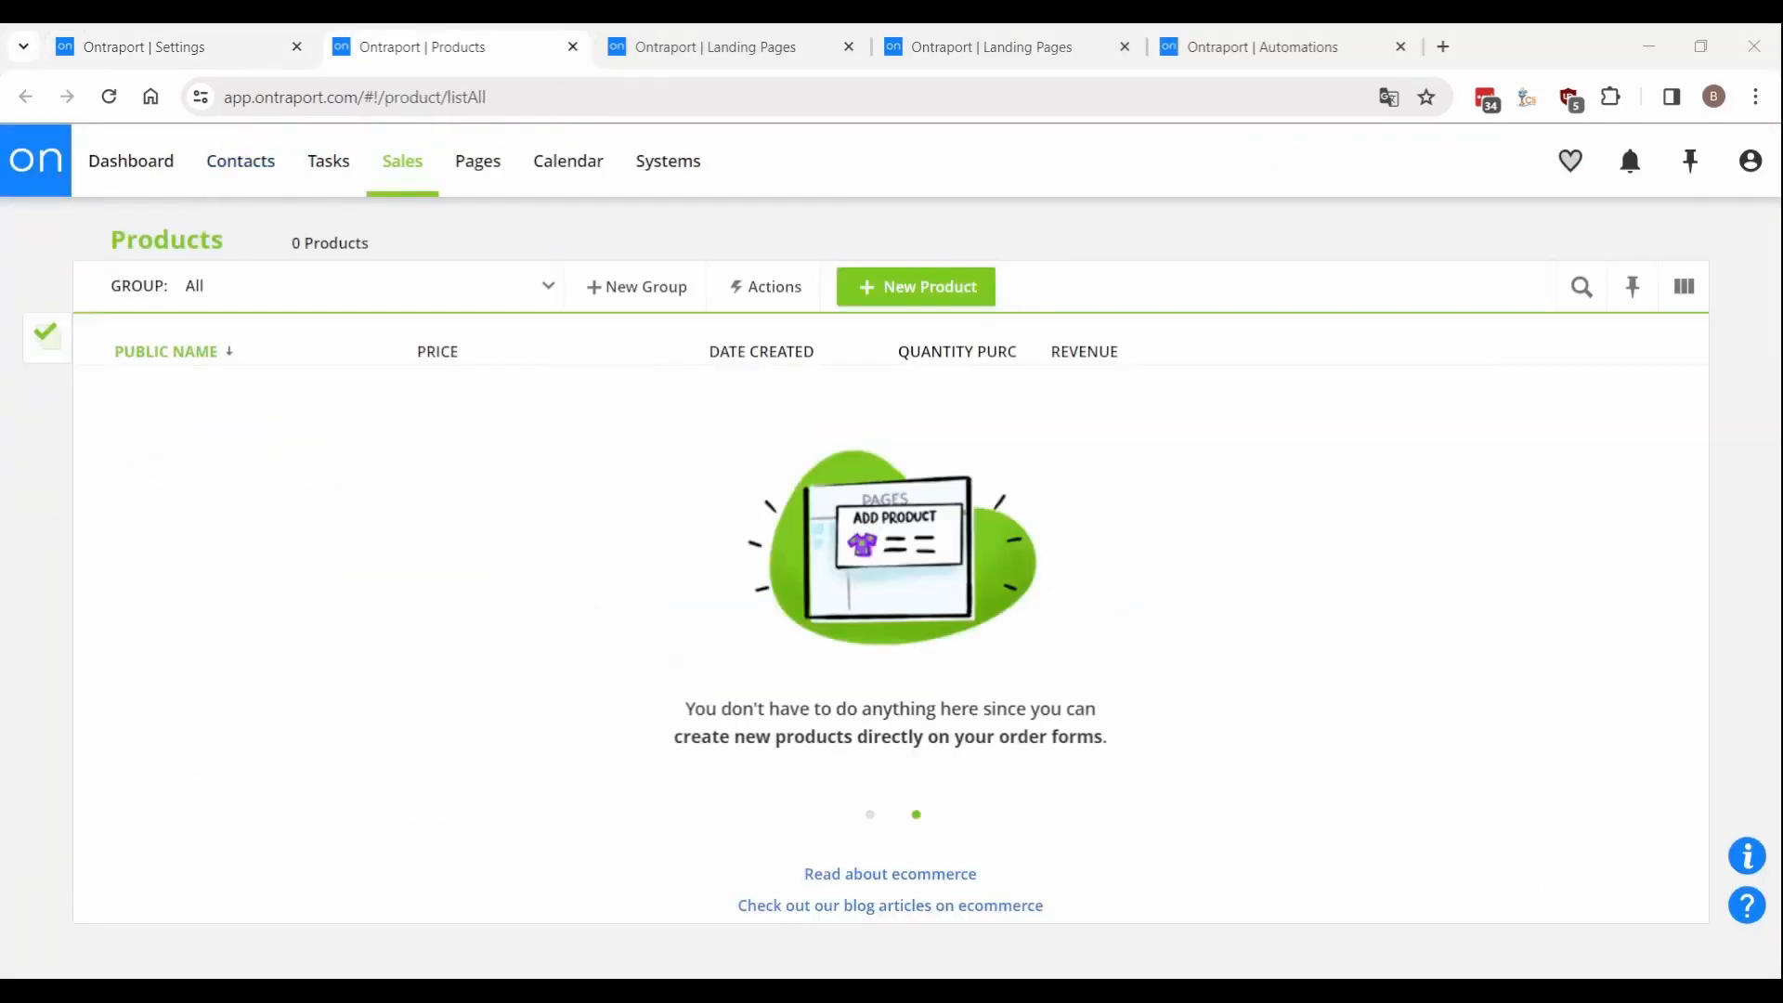
Create a product with the public name "Card Validation" and a price of 0, and save it.
{"action": "left_click", "coordinate": [428, 508]}
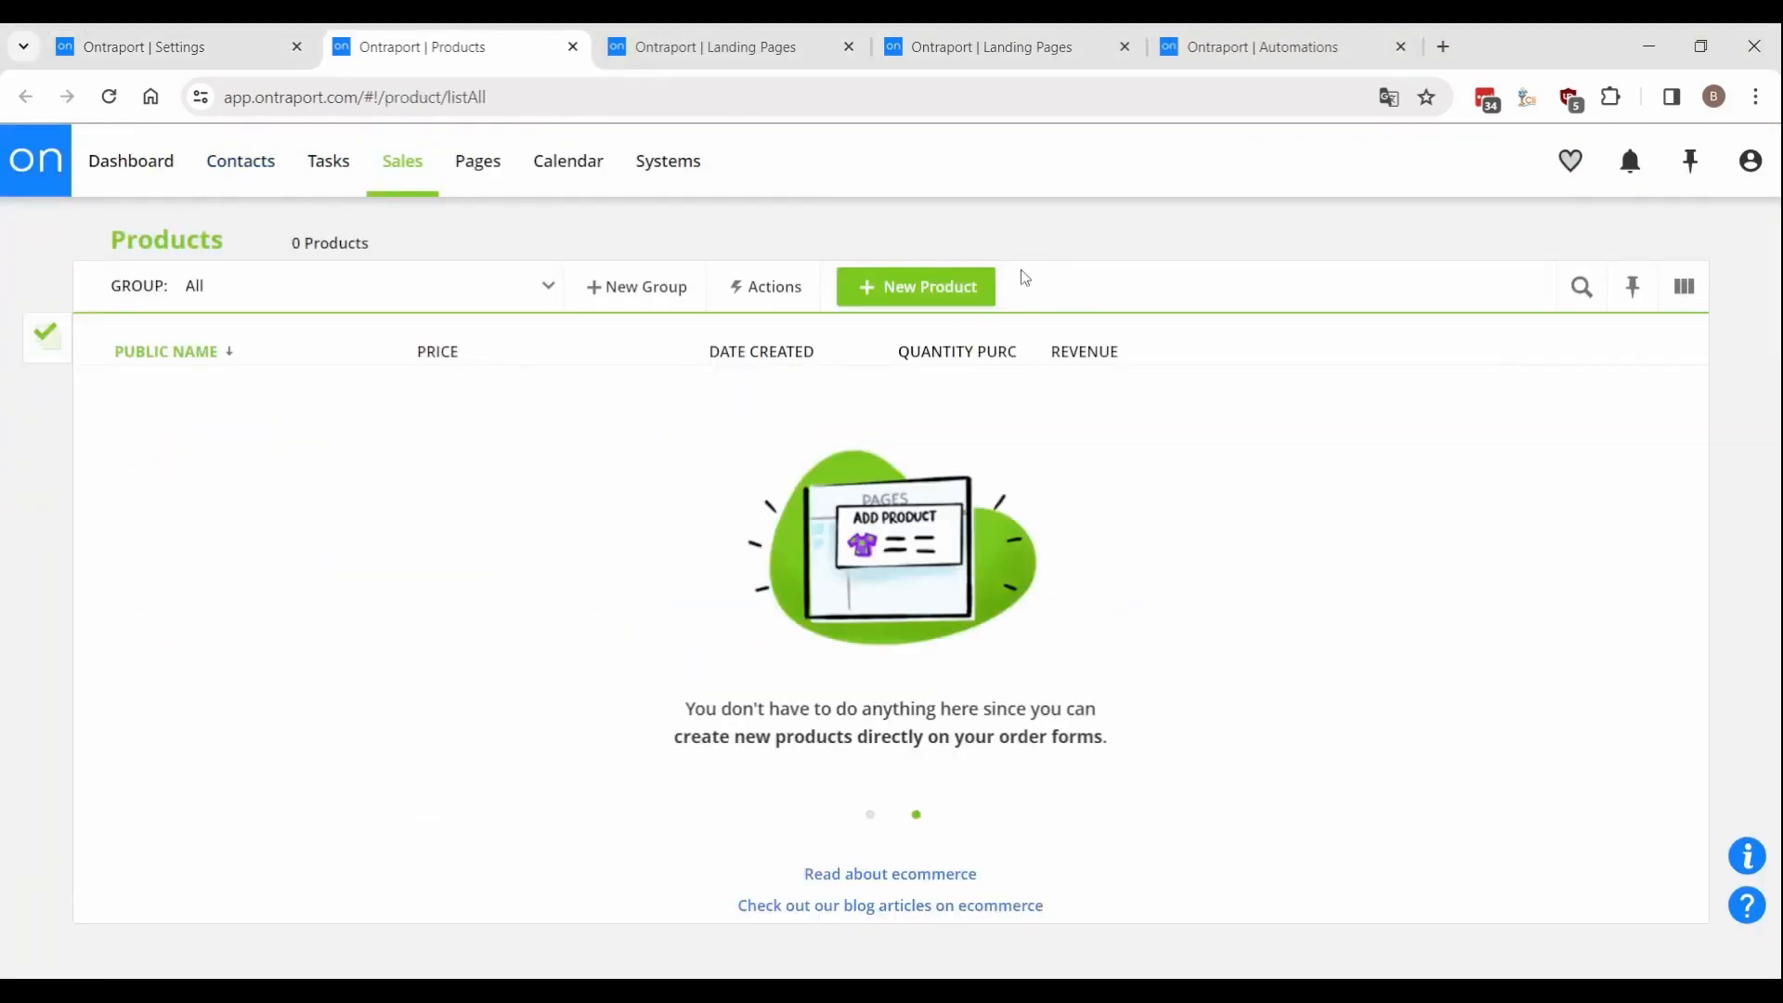
{"action": "left_click", "coordinate": [958, 286]}
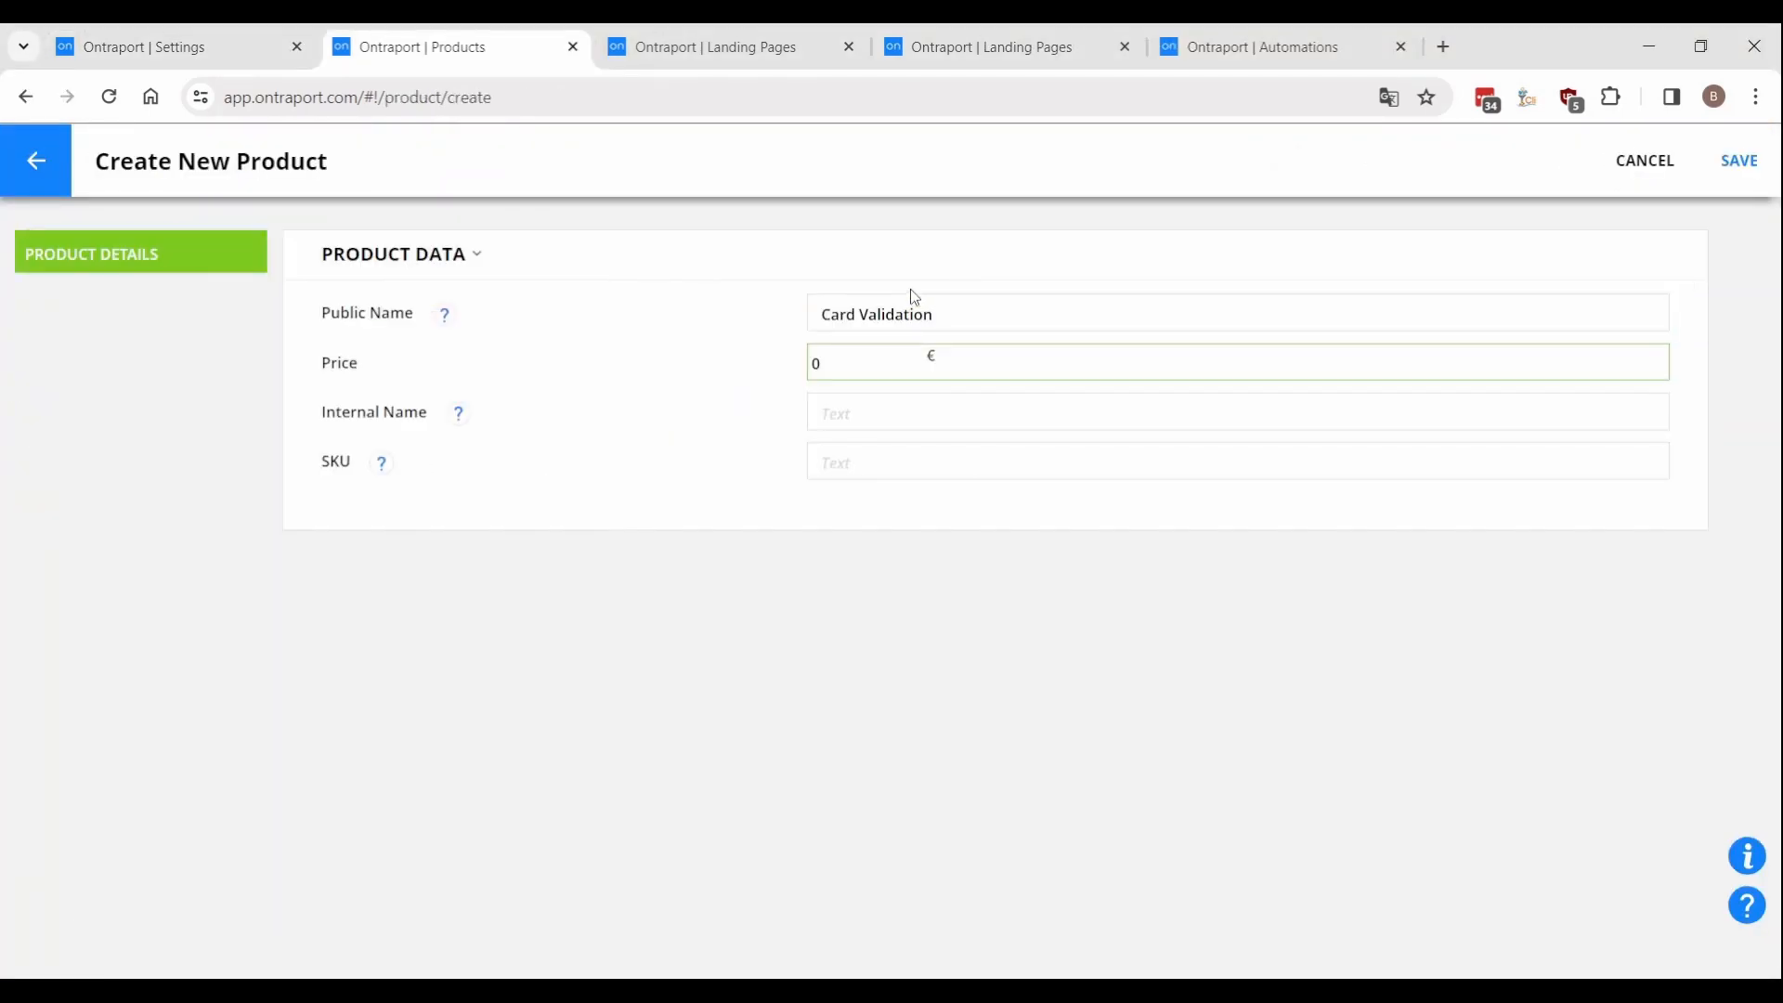
{"action": "left_click", "coordinate": [849, 218]}
{"action": "left_click", "coordinate": [1739, 160]}
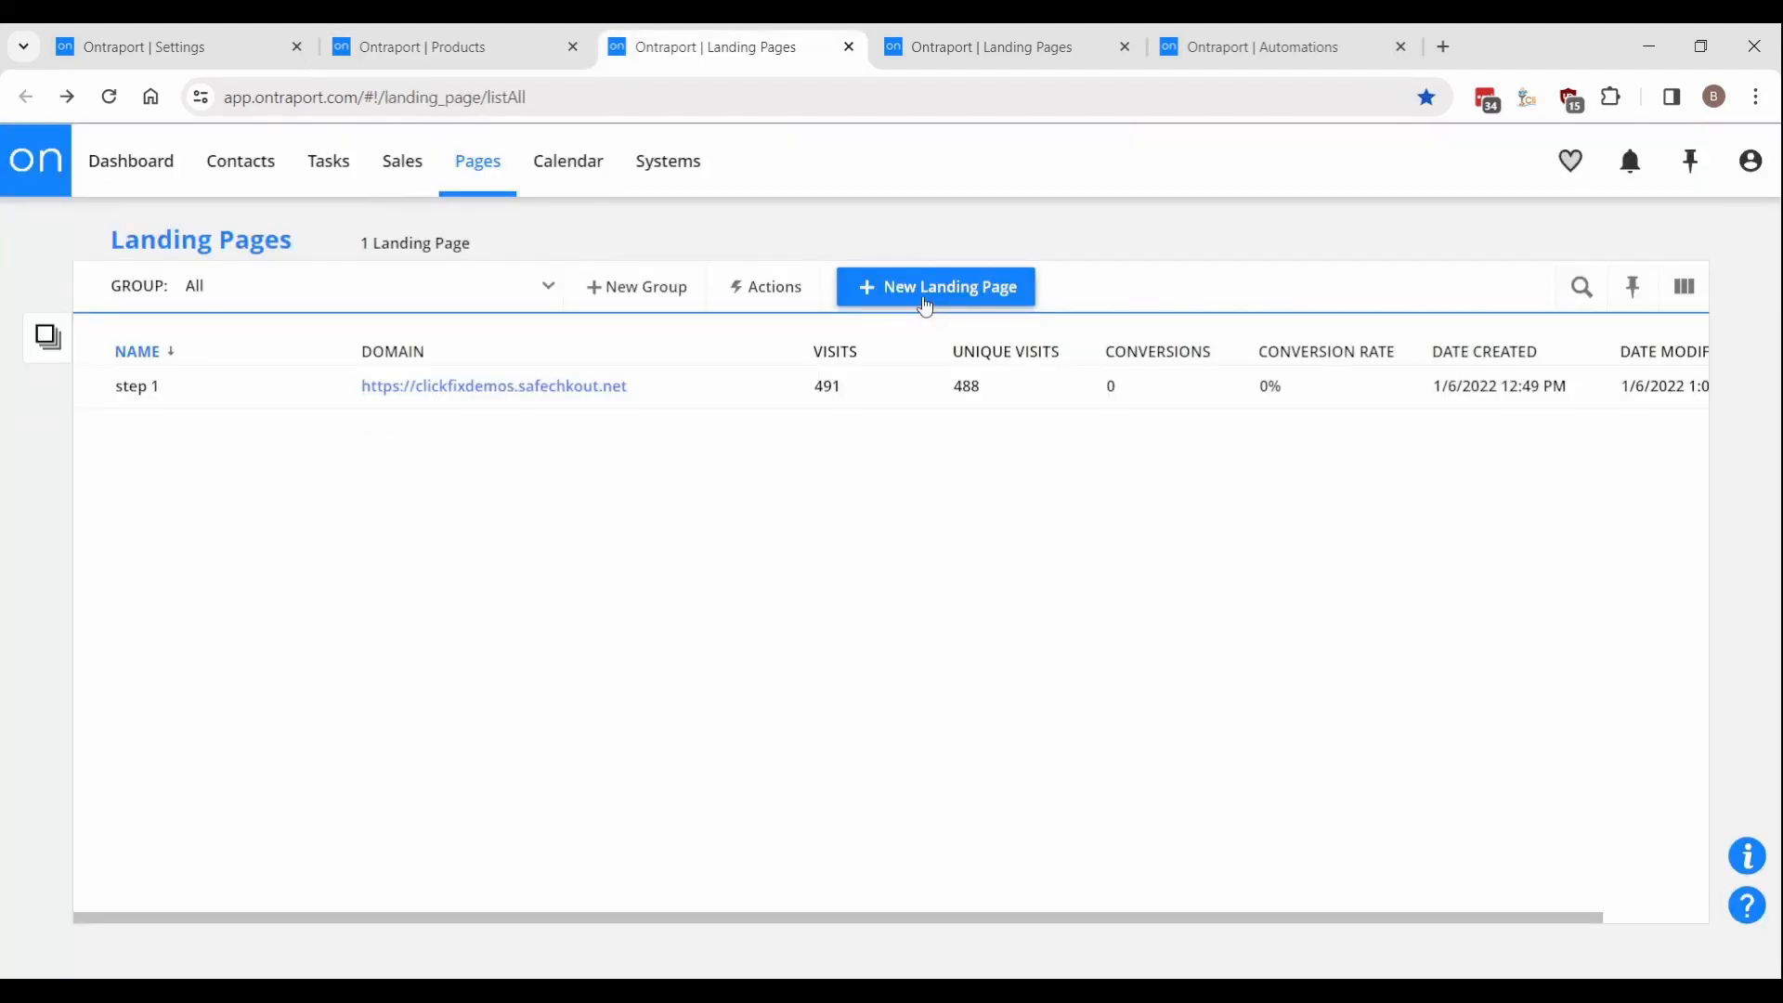
Create a landing page named "#PayWhatYouWant #Checkout" and add a blank single-column block to it.
{"action": "left_click", "coordinate": [925, 288]}
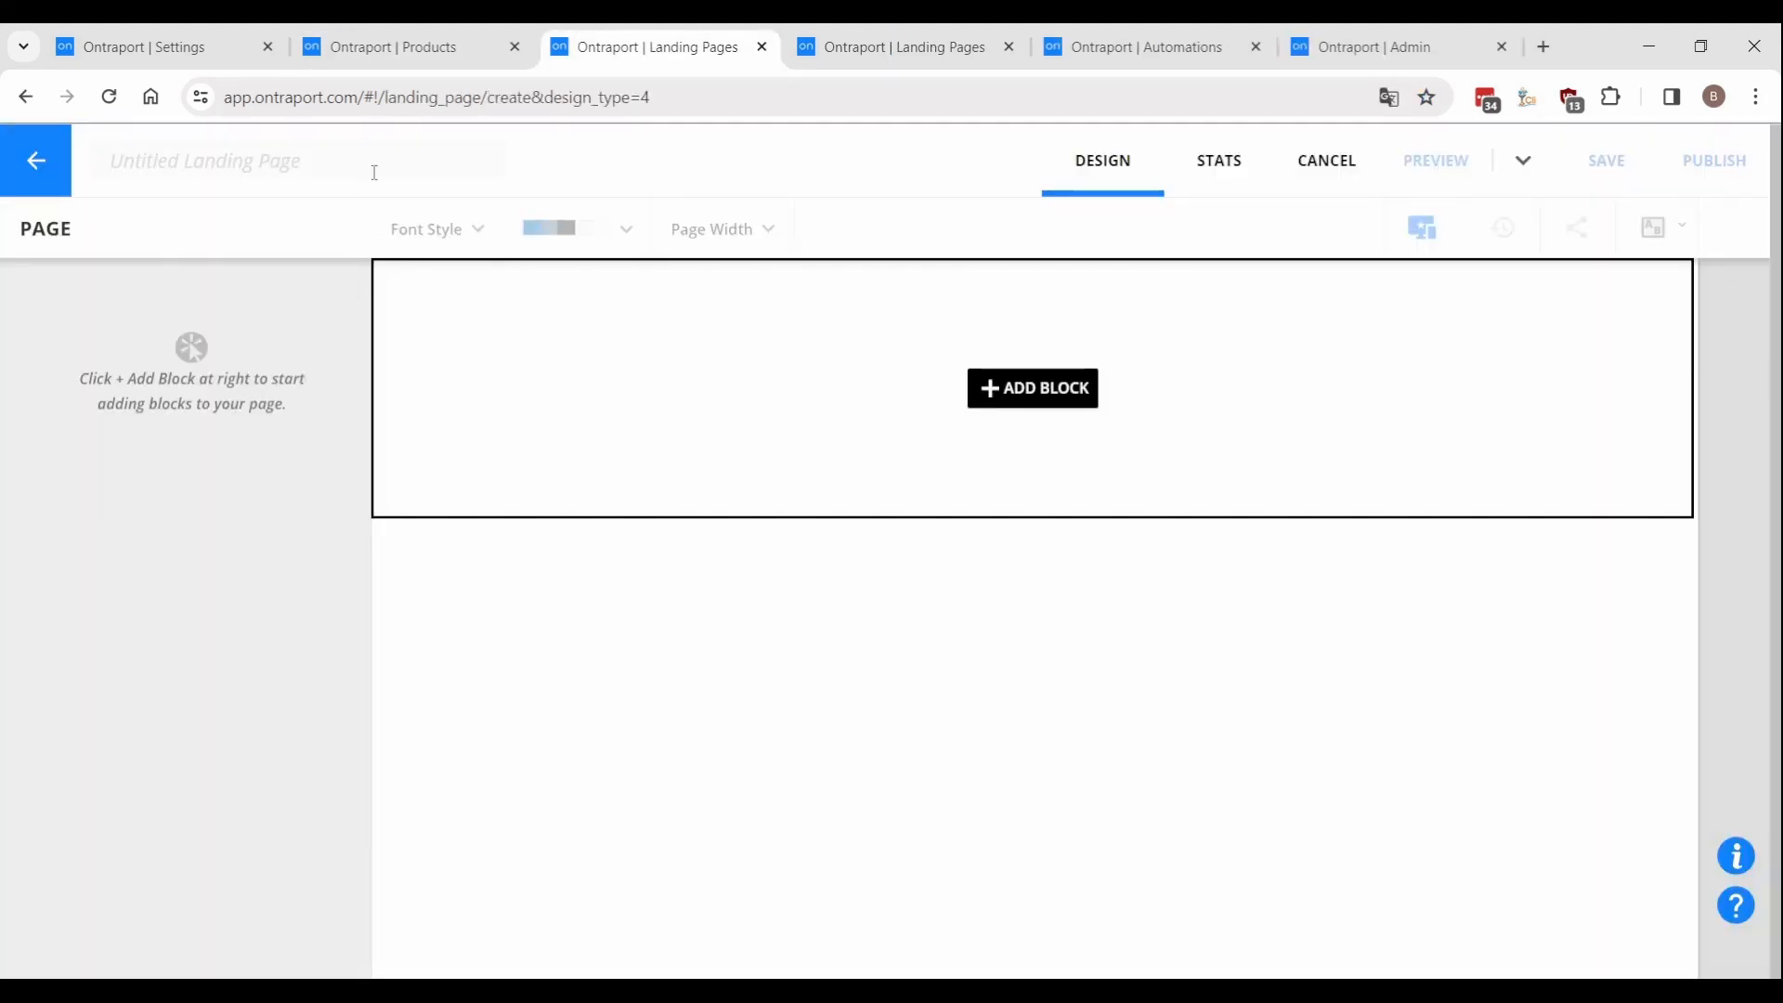
{"action": "type", "text": "#PayWhatYouWant #Checkout"}
{"action": "left_click", "coordinate": [740, 380]}
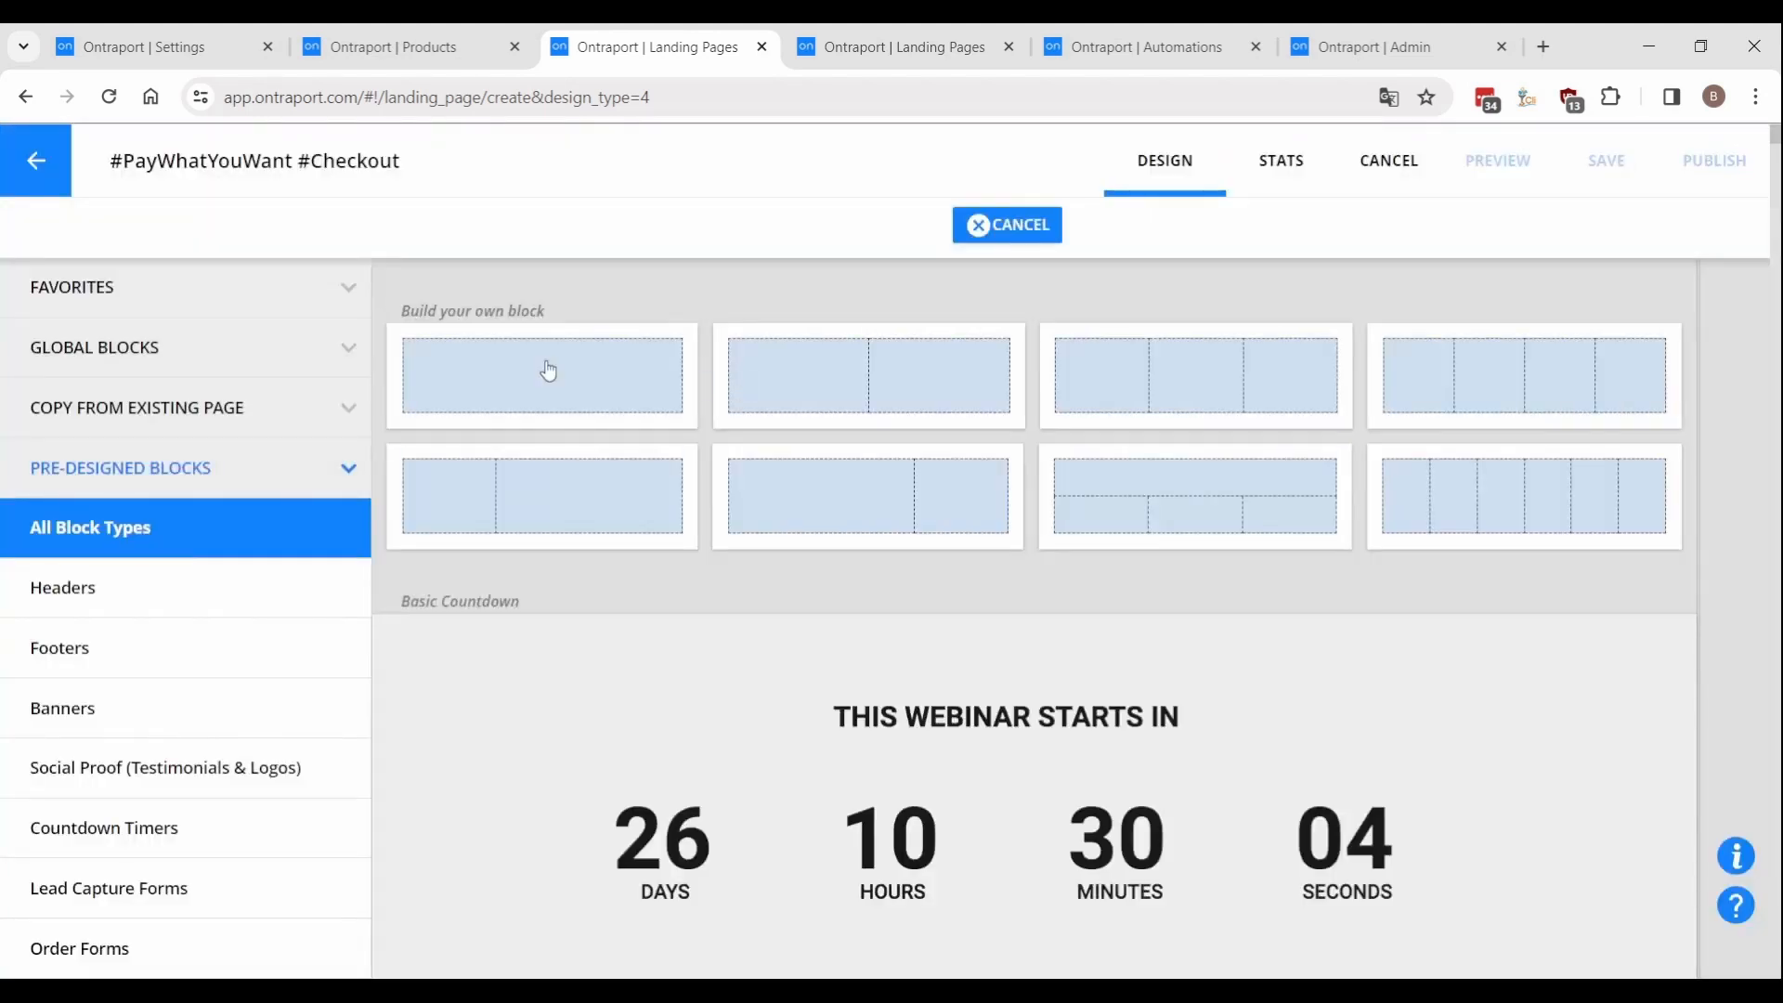
{"action": "left_click", "coordinate": [549, 370]}
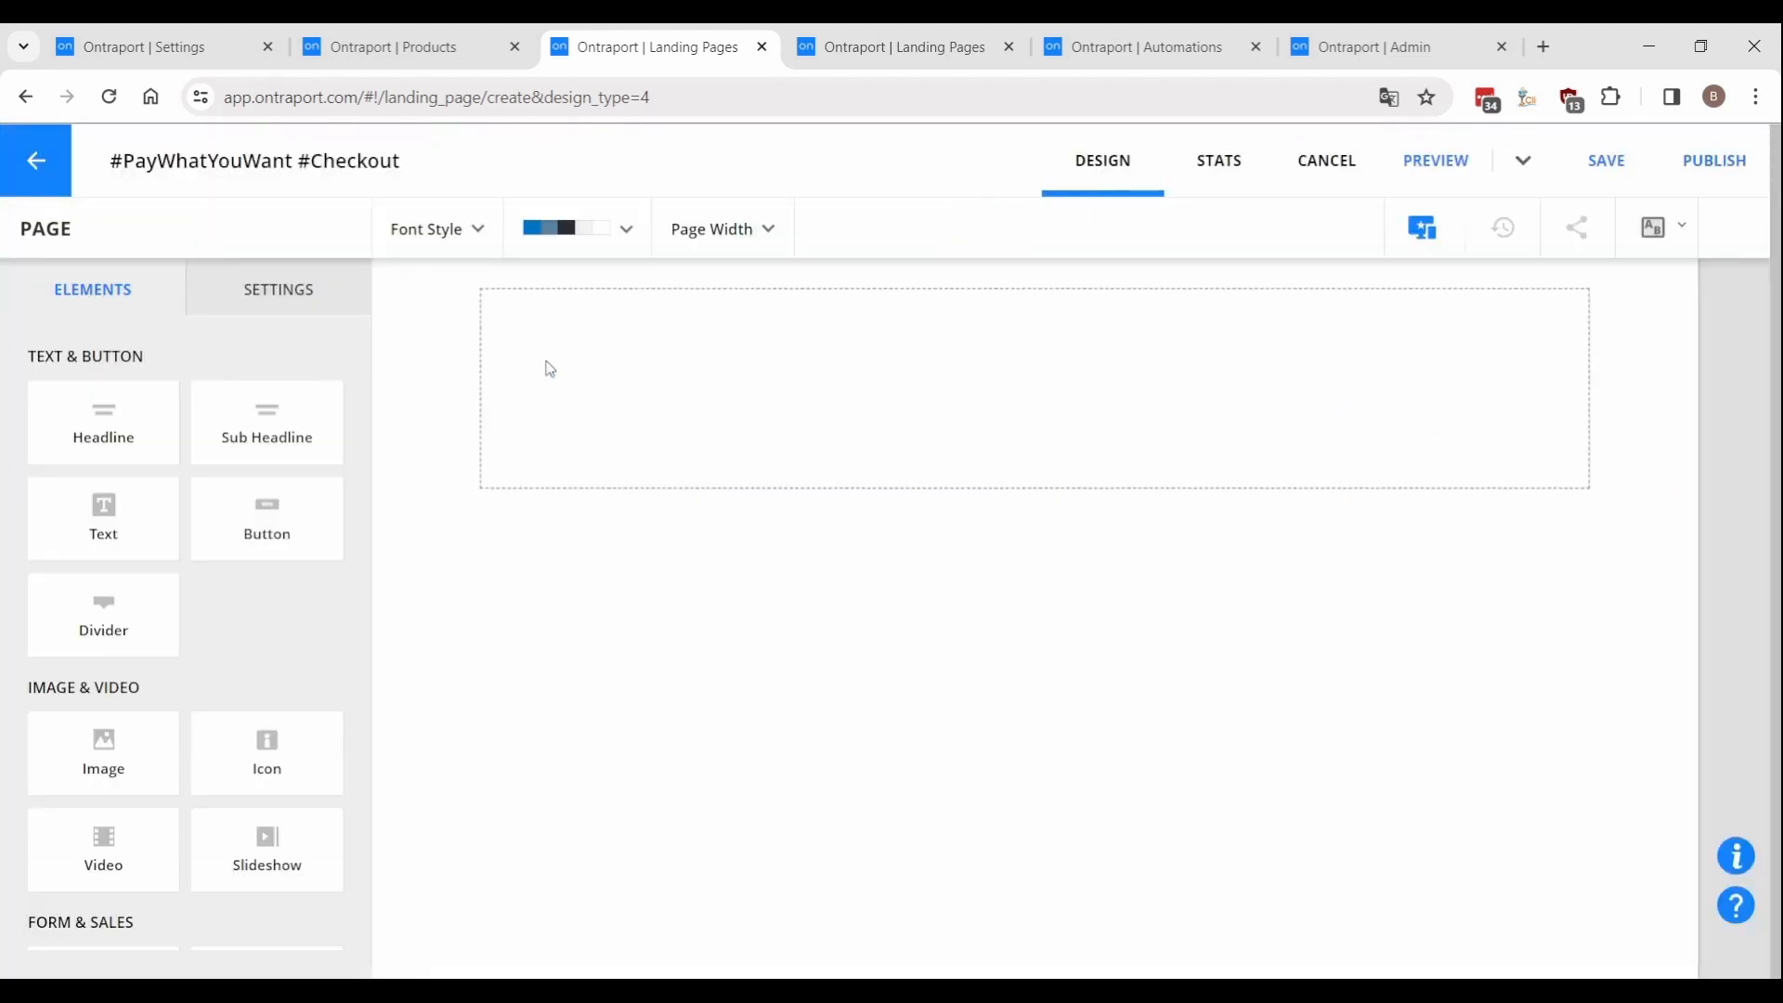
Place an Email form field in the block, with the credit card fields below it.
{"action": "scroll", "coordinate": [103, 752], "scroll_direction": "down", "scroll_amount": 2}
{"action": "left_click_drag", "start_coordinate": [103, 871], "coordinate": [947, 404]}
{"action": "left_click", "coordinate": [1151, 540]}
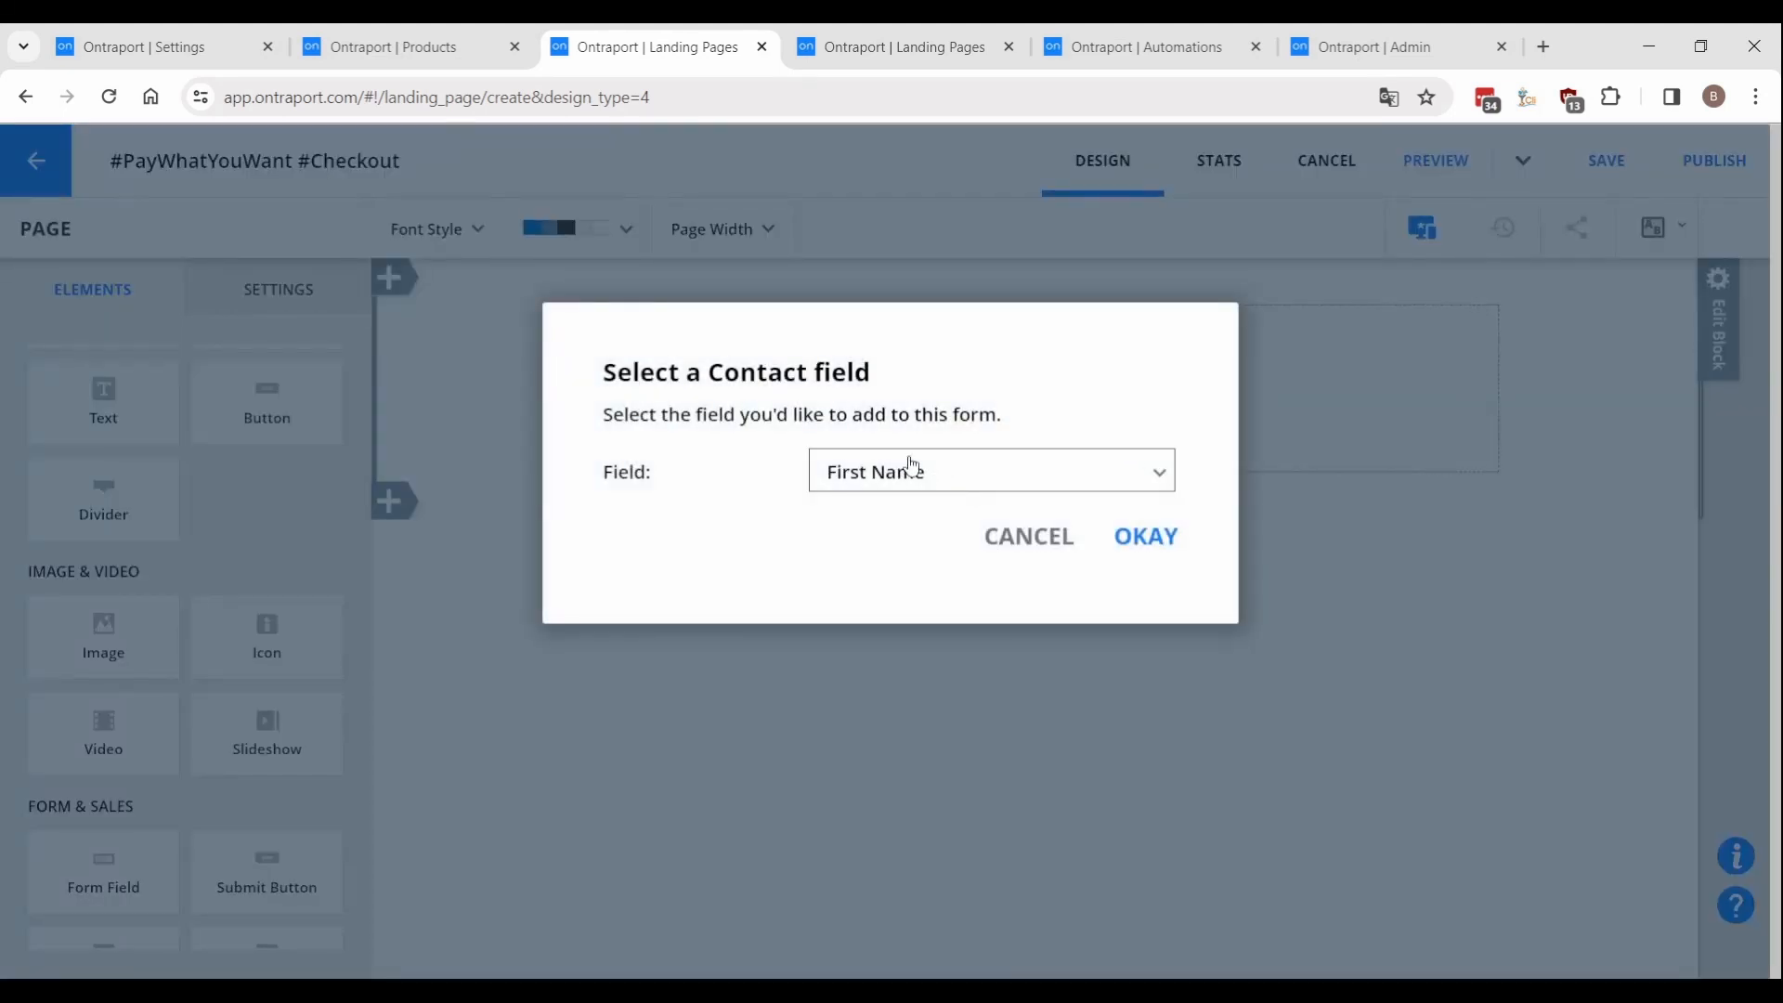
{"action": "left_click", "coordinate": [909, 465]}
{"action": "left_click", "coordinate": [894, 674]}
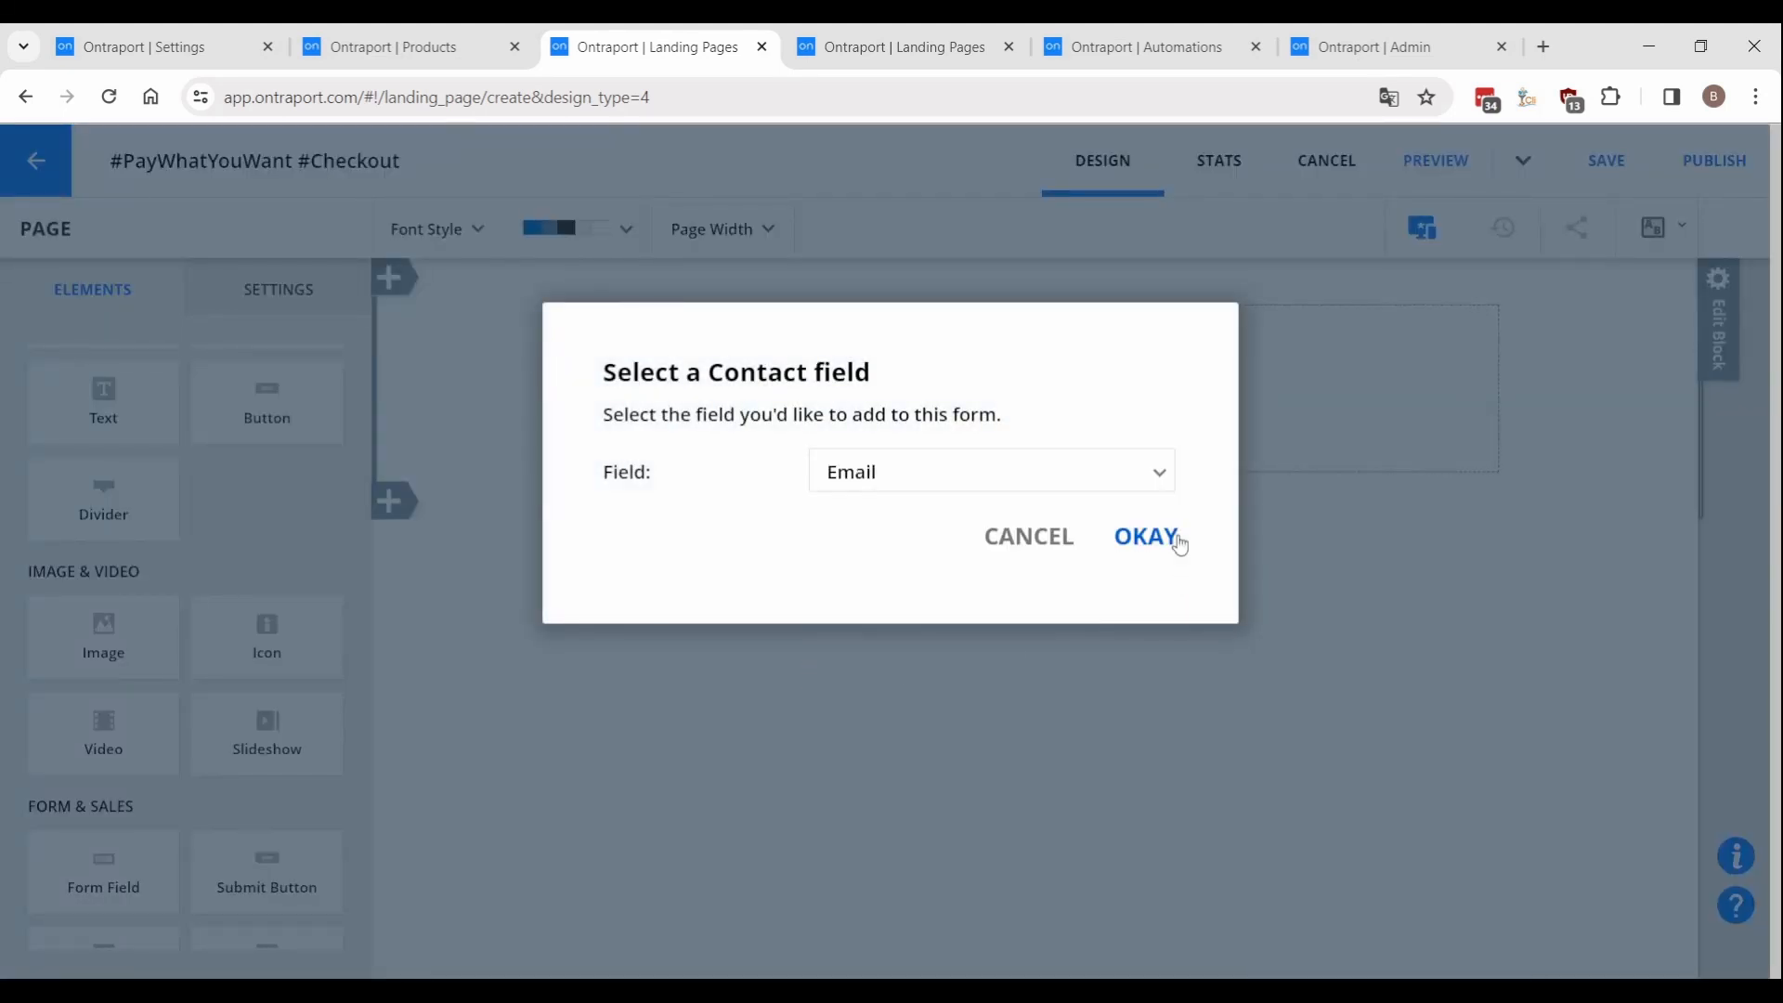
{"action": "left_click", "coordinate": [1176, 539]}
{"action": "left_click_drag", "start_coordinate": [838, 407], "coordinate": [831, 390]}
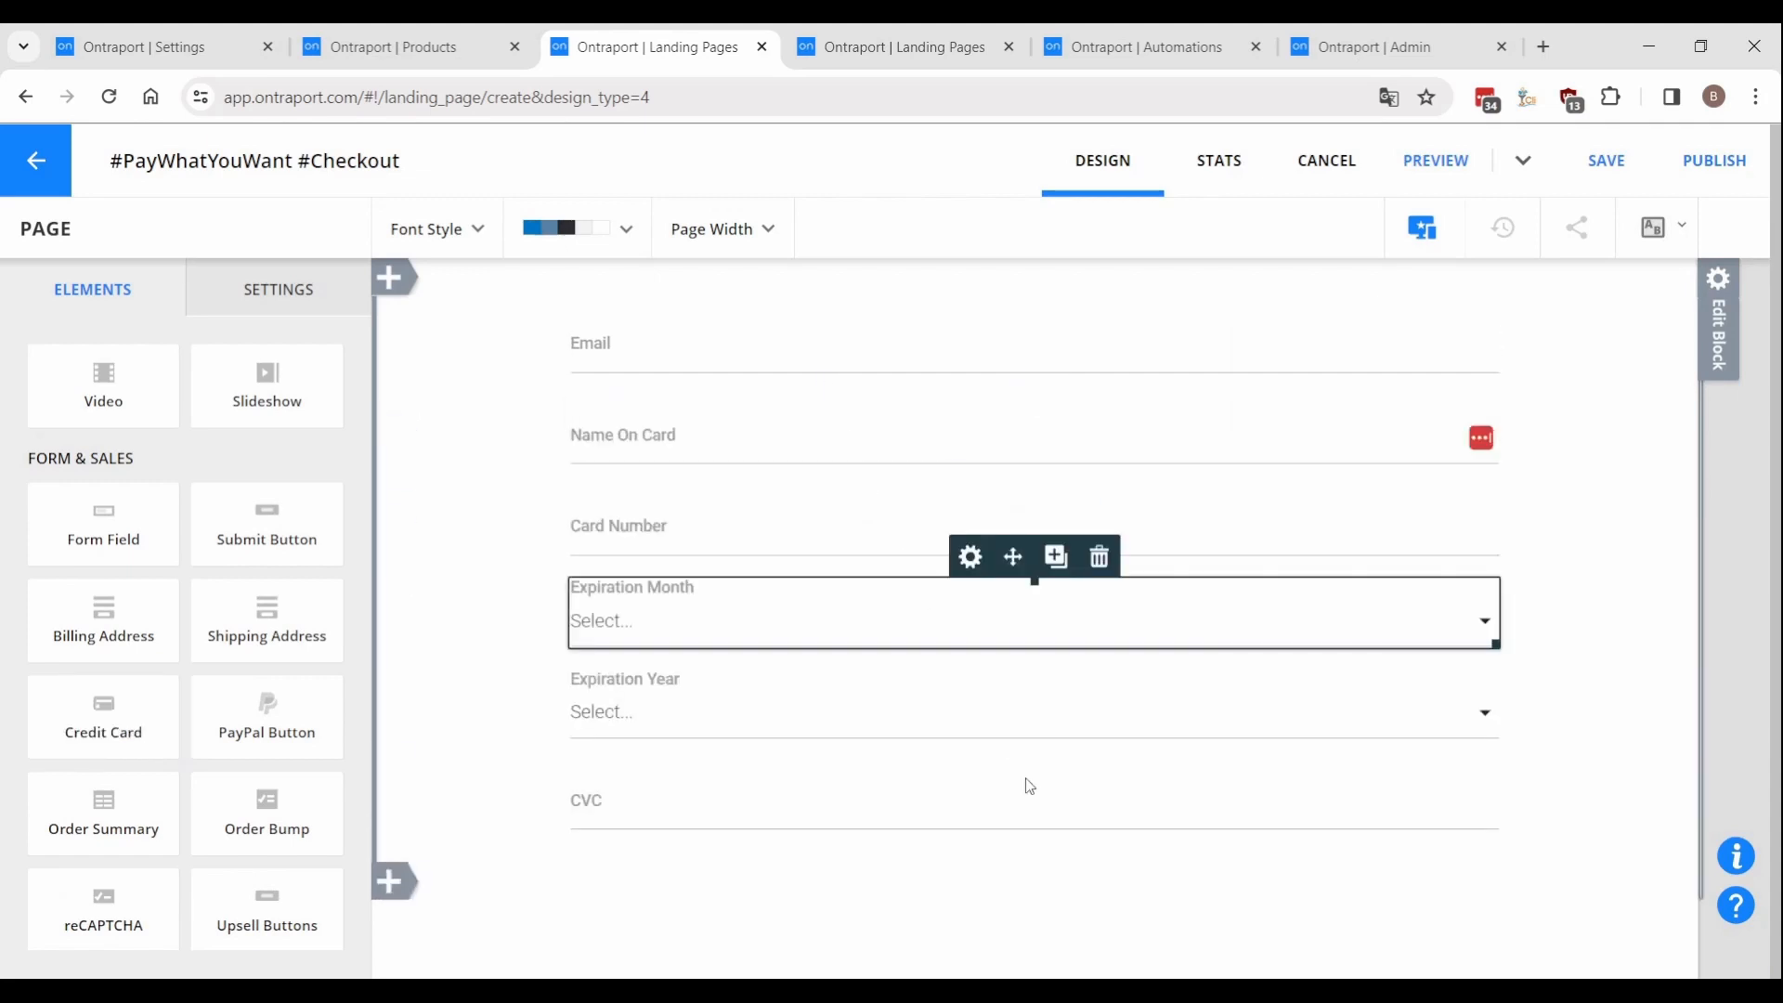
Add the How Much Would You Like To Pay field, a submit button and the Pay What You Want Status field to the form.
{"action": "type", "text": "pay"}
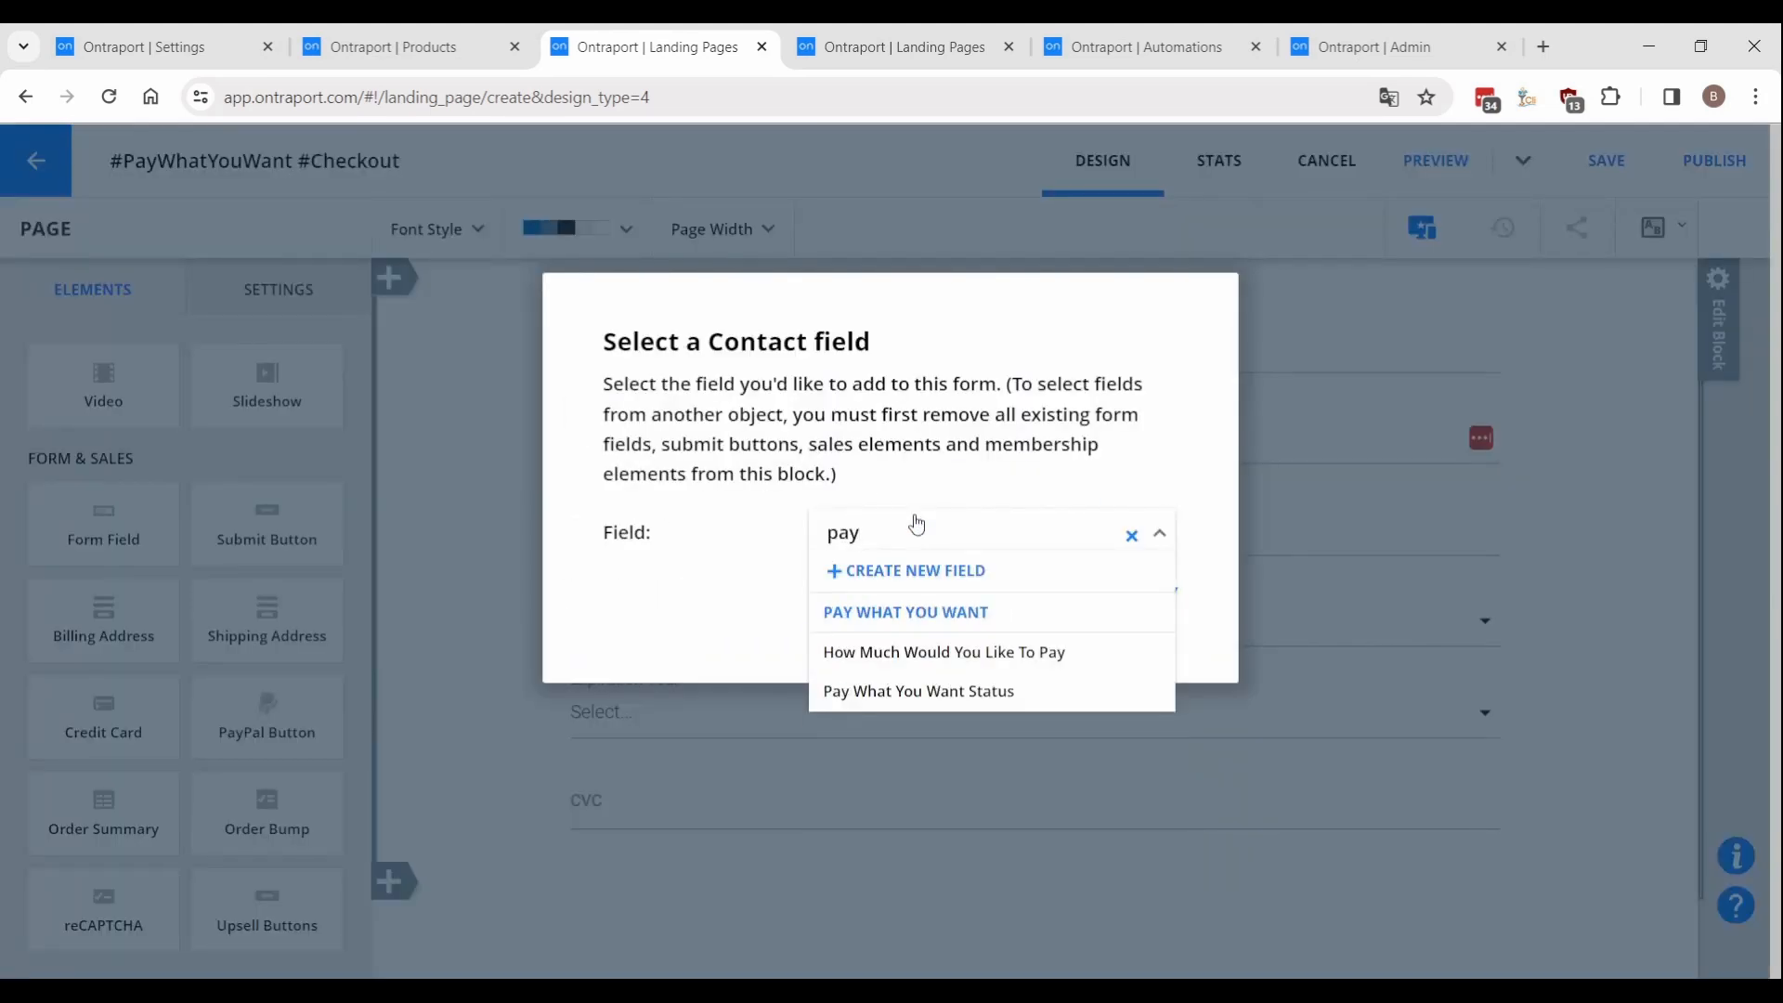
{"action": "left_click", "coordinate": [1021, 651]}
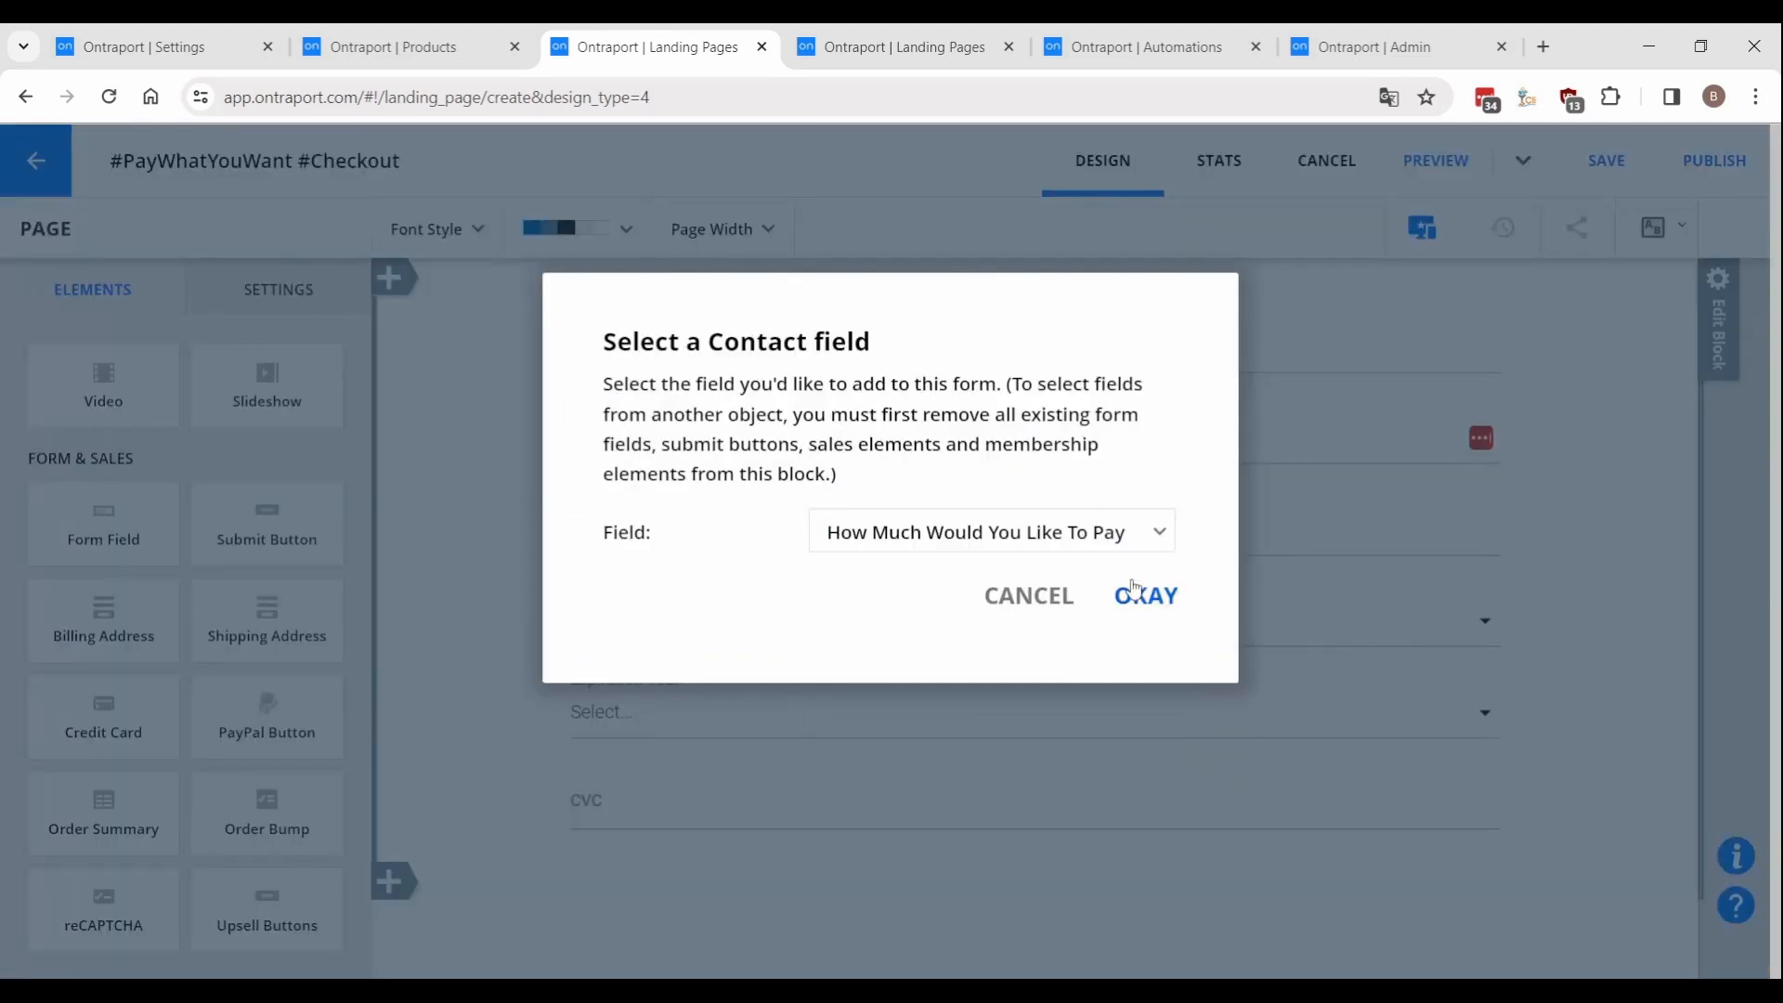
{"action": "left_click", "coordinate": [1134, 589]}
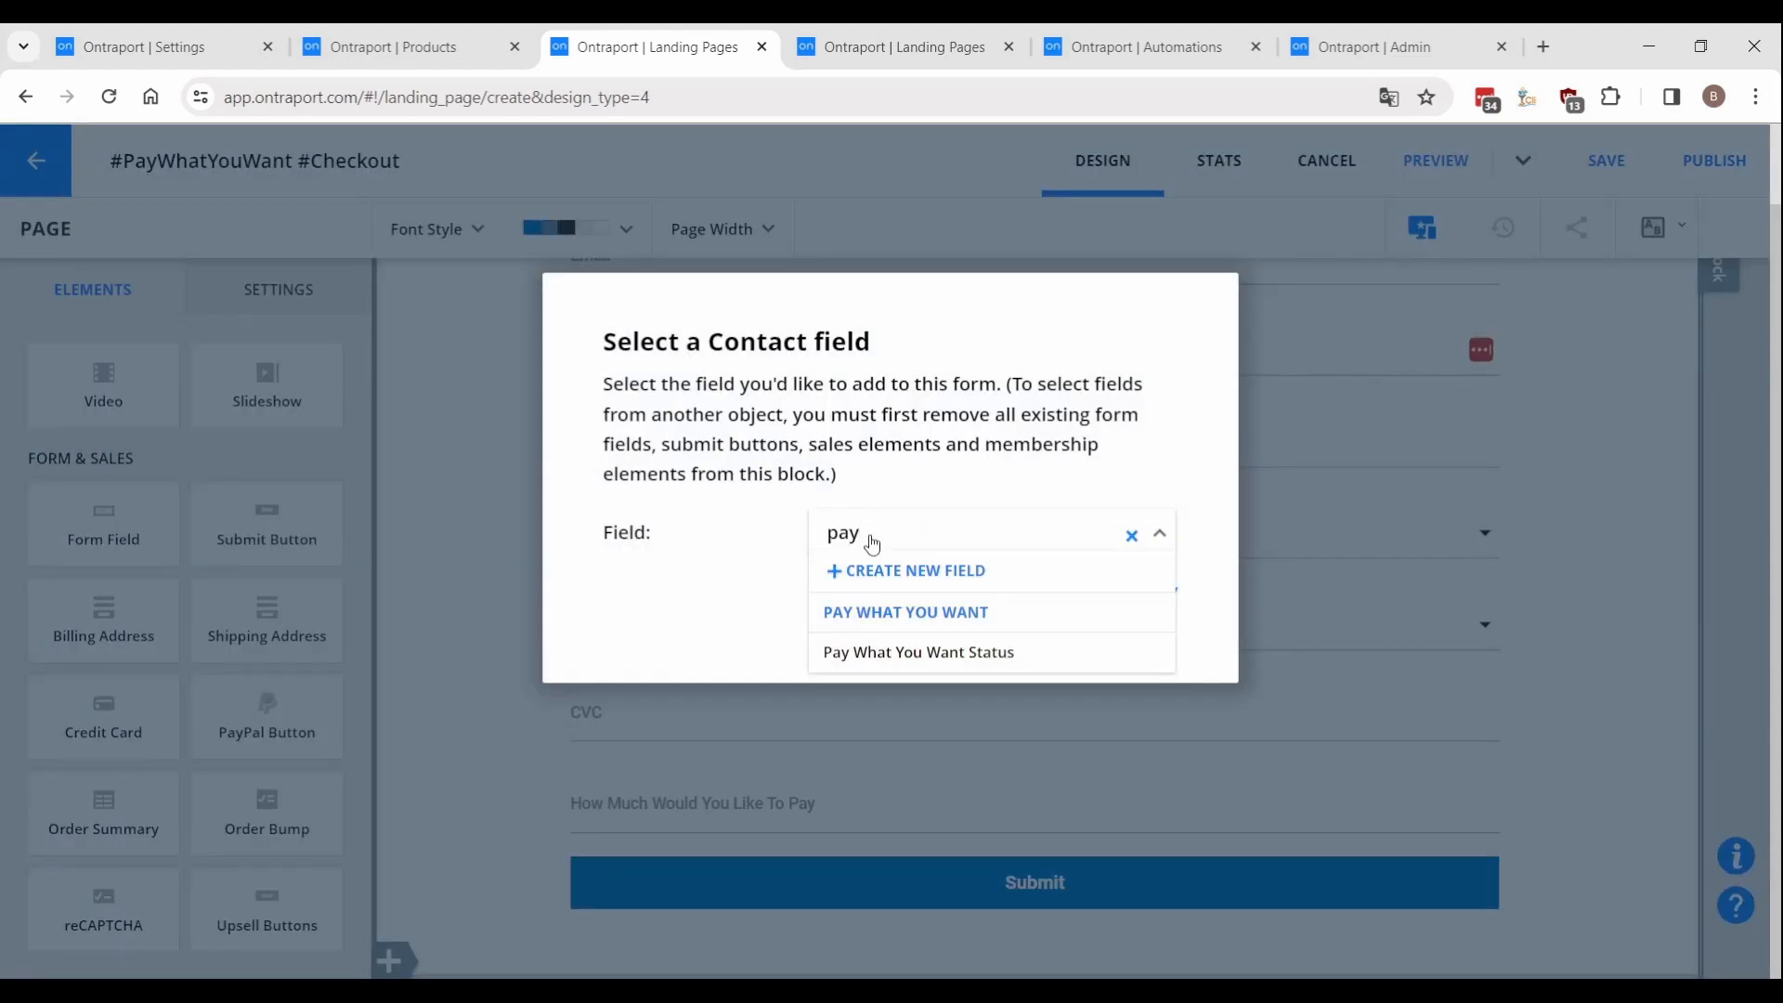
{"action": "left_click", "coordinate": [977, 655]}
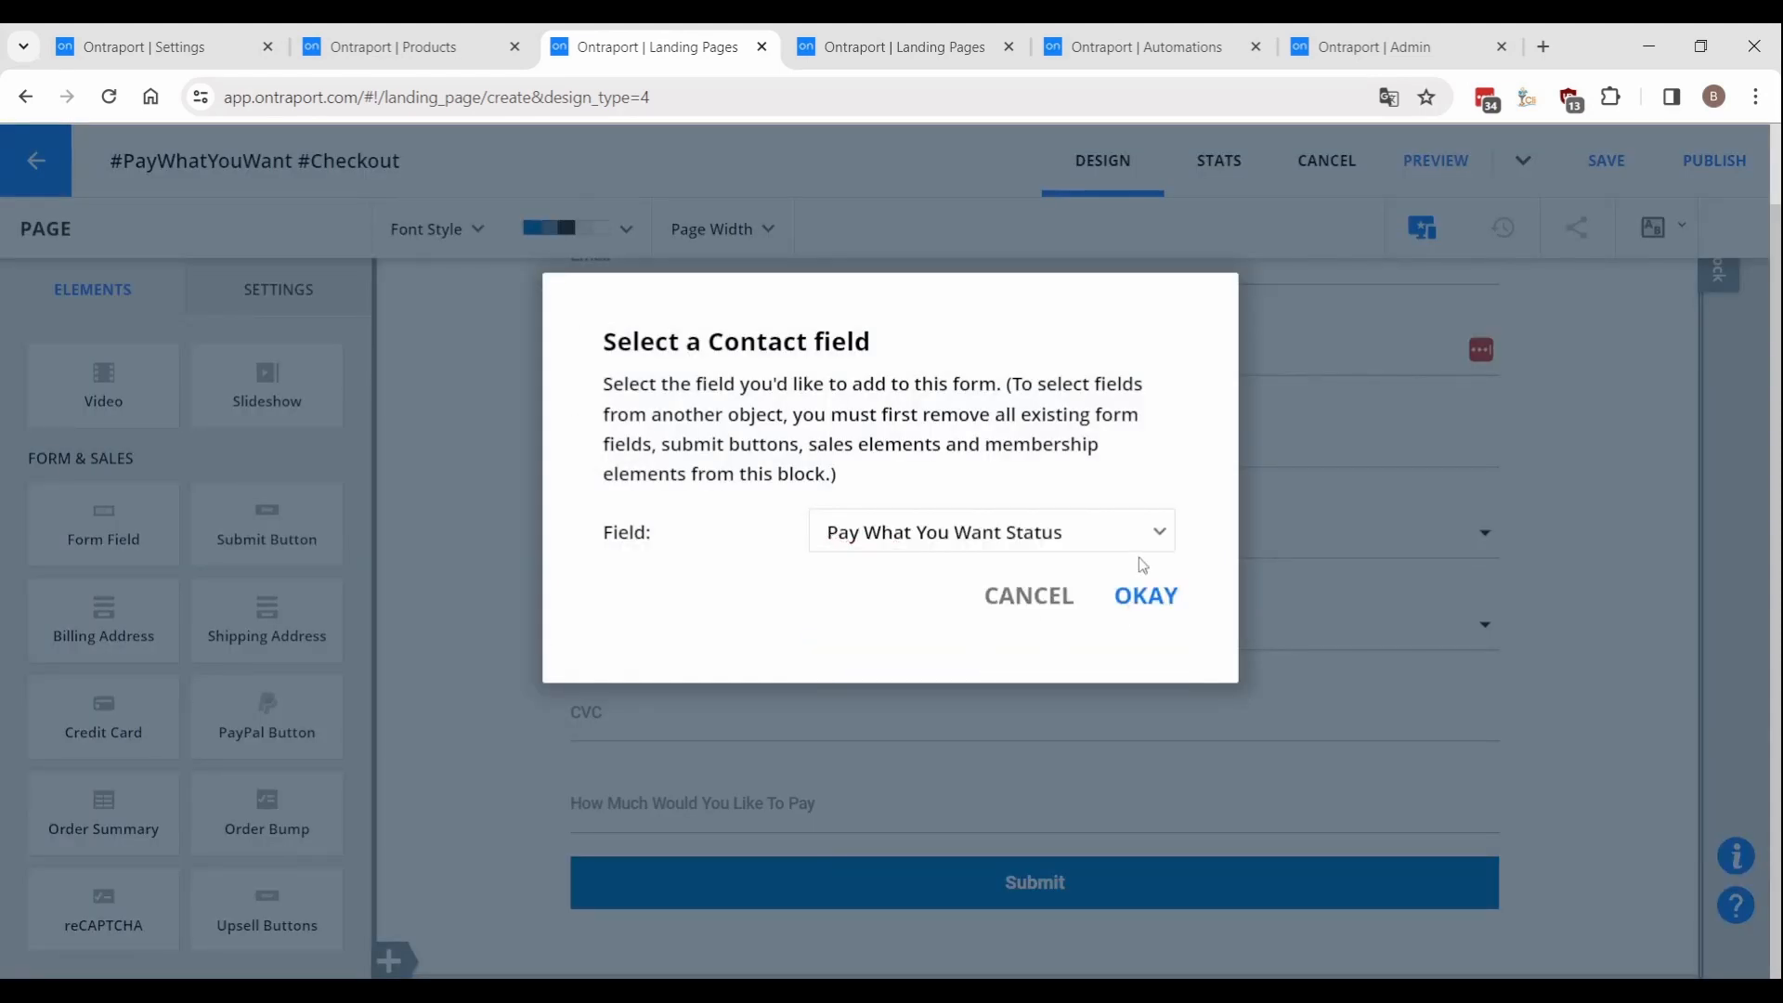
{"action": "left_click", "coordinate": [1158, 599]}
Make Processing the default selection of the Pay What You Want Status dropdown and hide all its other options.
{"action": "left_click", "coordinate": [159, 736]}
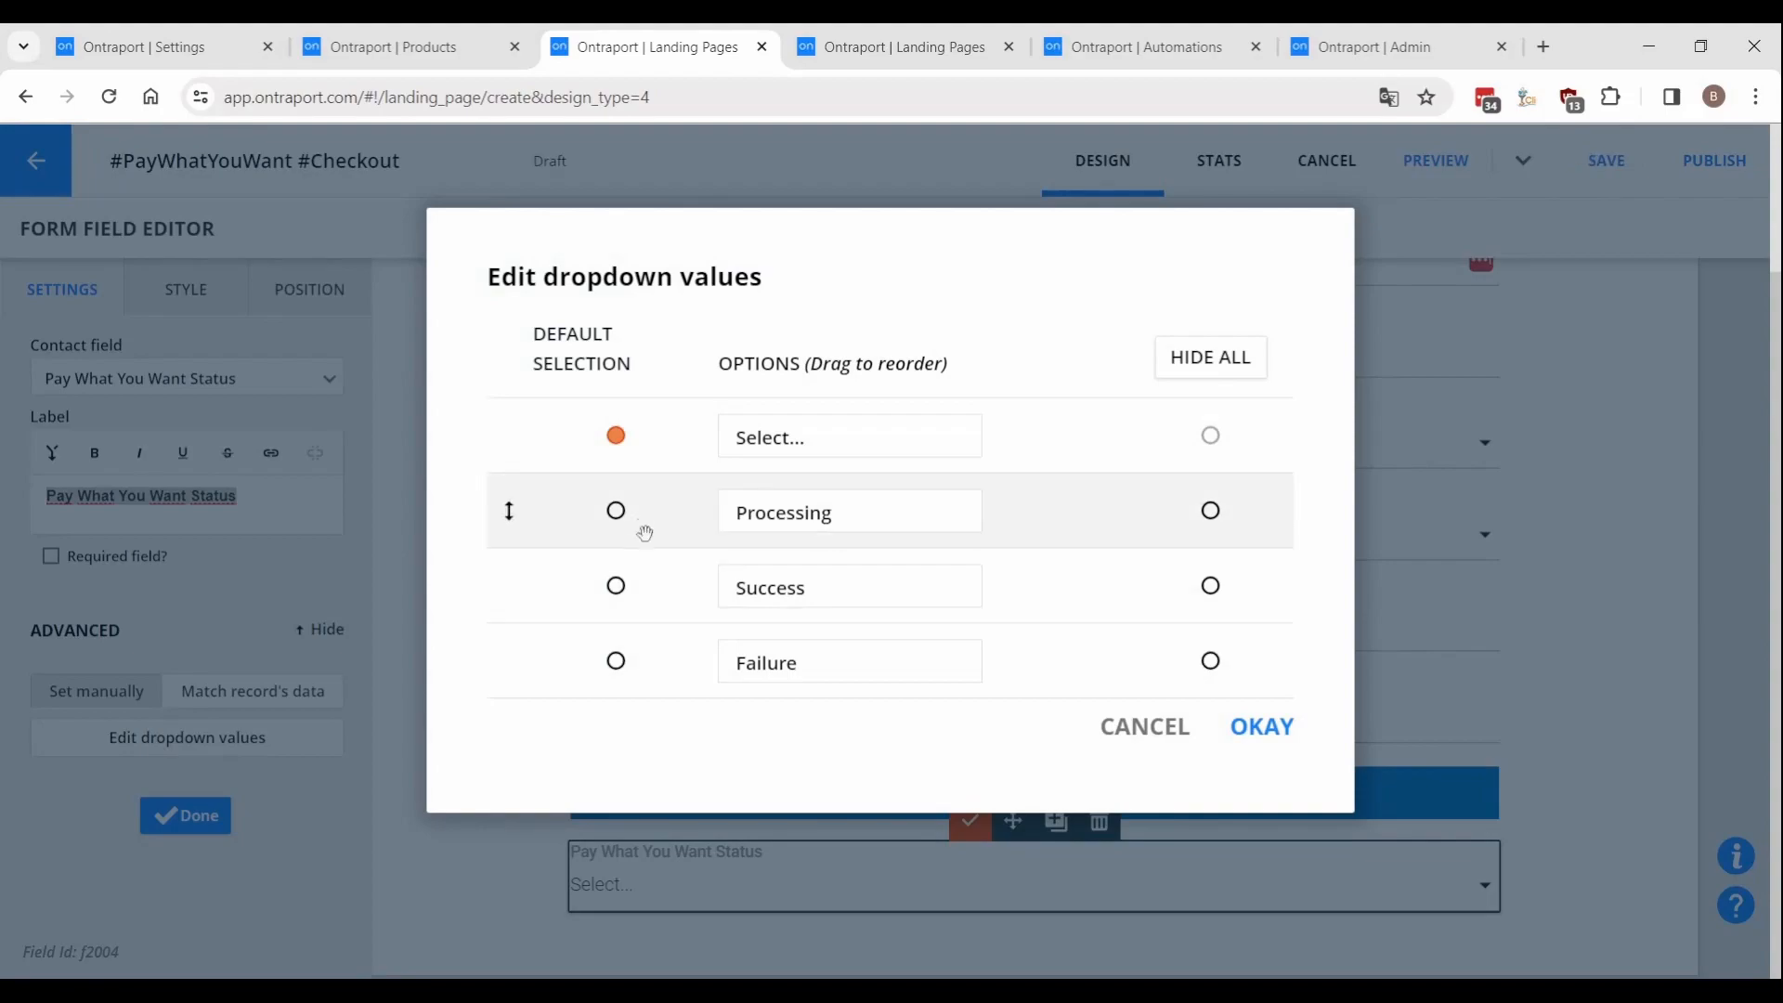
{"action": "left_click", "coordinate": [616, 510]}
{"action": "left_click", "coordinate": [1208, 358]}
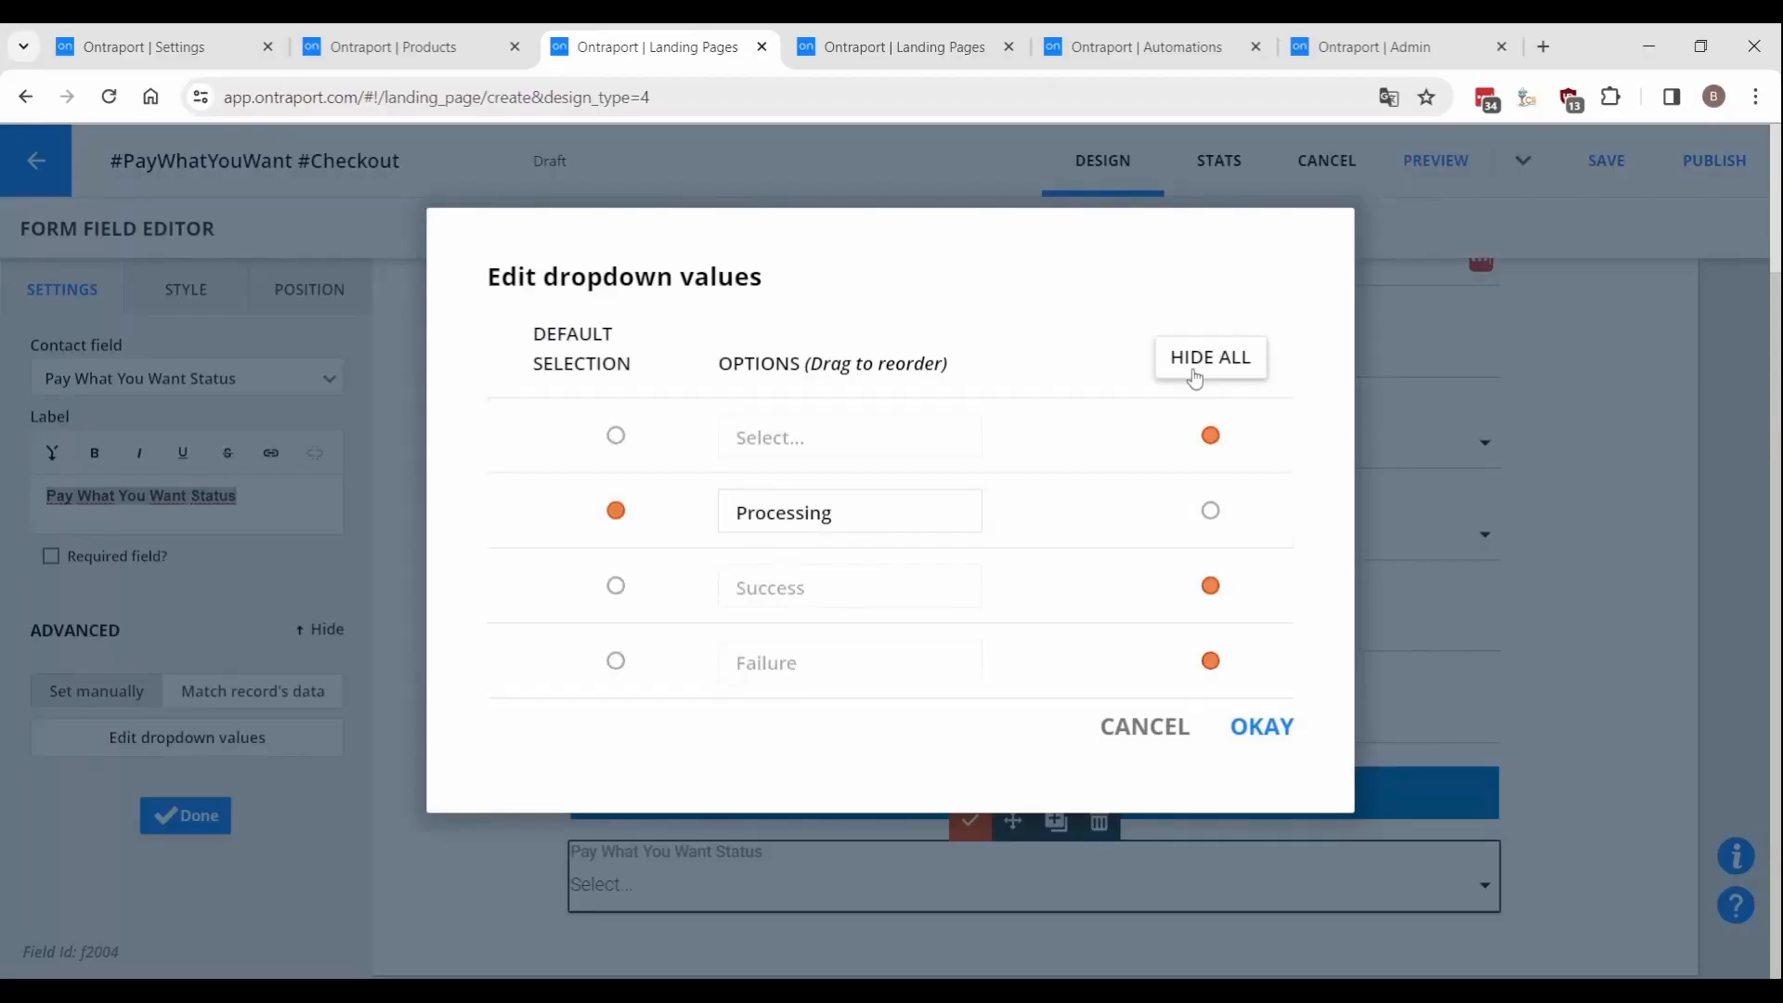
{"action": "left_click", "coordinate": [1261, 726]}
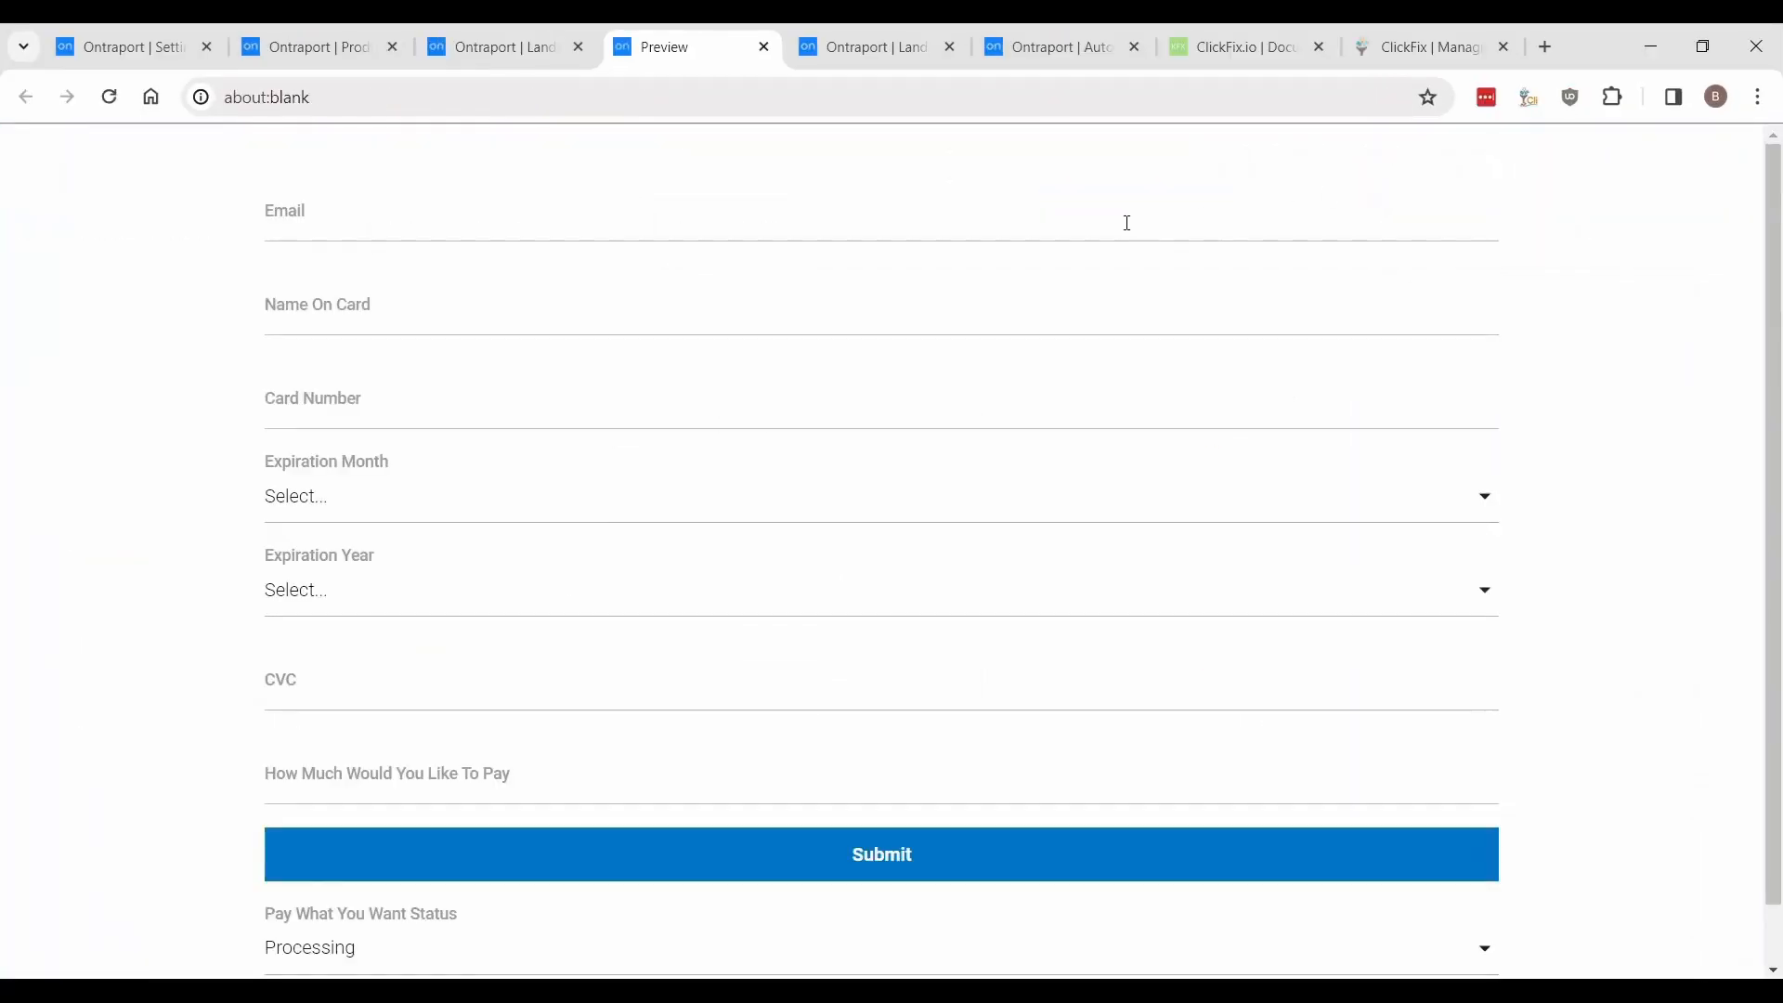
Highlight the element IDs on the page preview with ClickFix to find the number of the Pay What You Want Status field.
{"action": "scroll", "coordinate": [1440, 282], "scroll_direction": "down", "scroll_amount": 1}
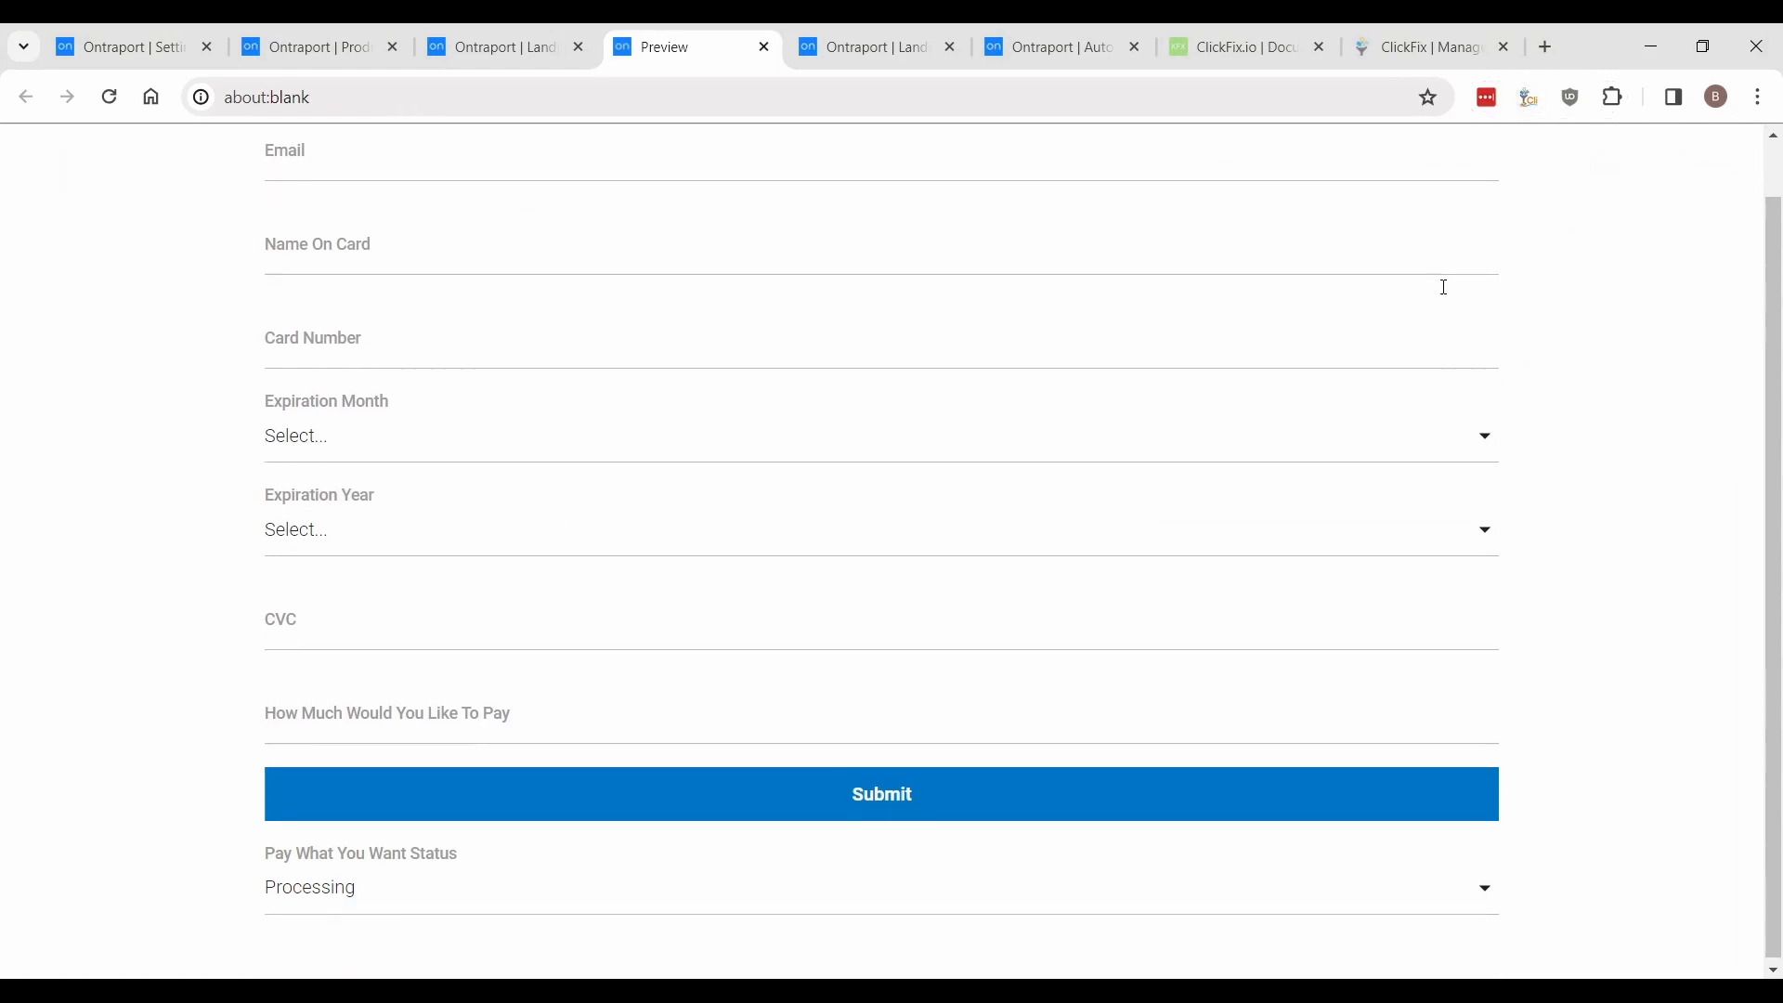
{"action": "left_click", "coordinate": [1527, 96]}
{"action": "left_click", "coordinate": [1182, 350]}
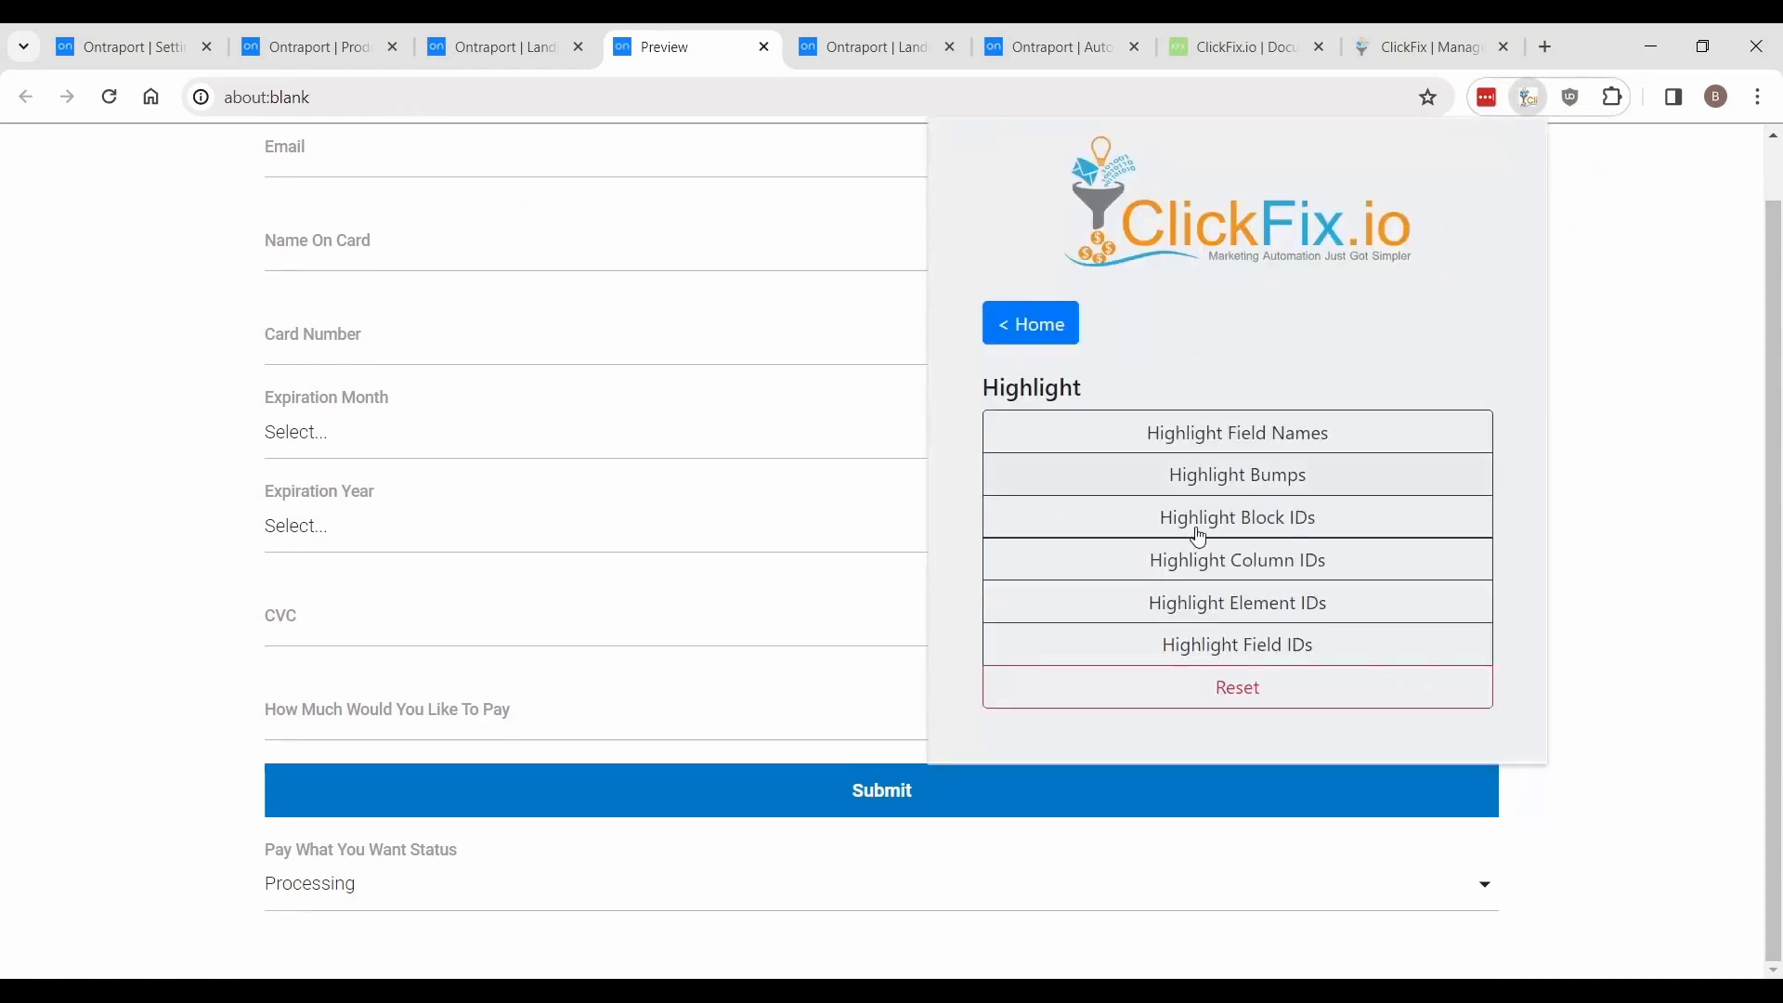
{"action": "left_click", "coordinate": [1209, 617]}
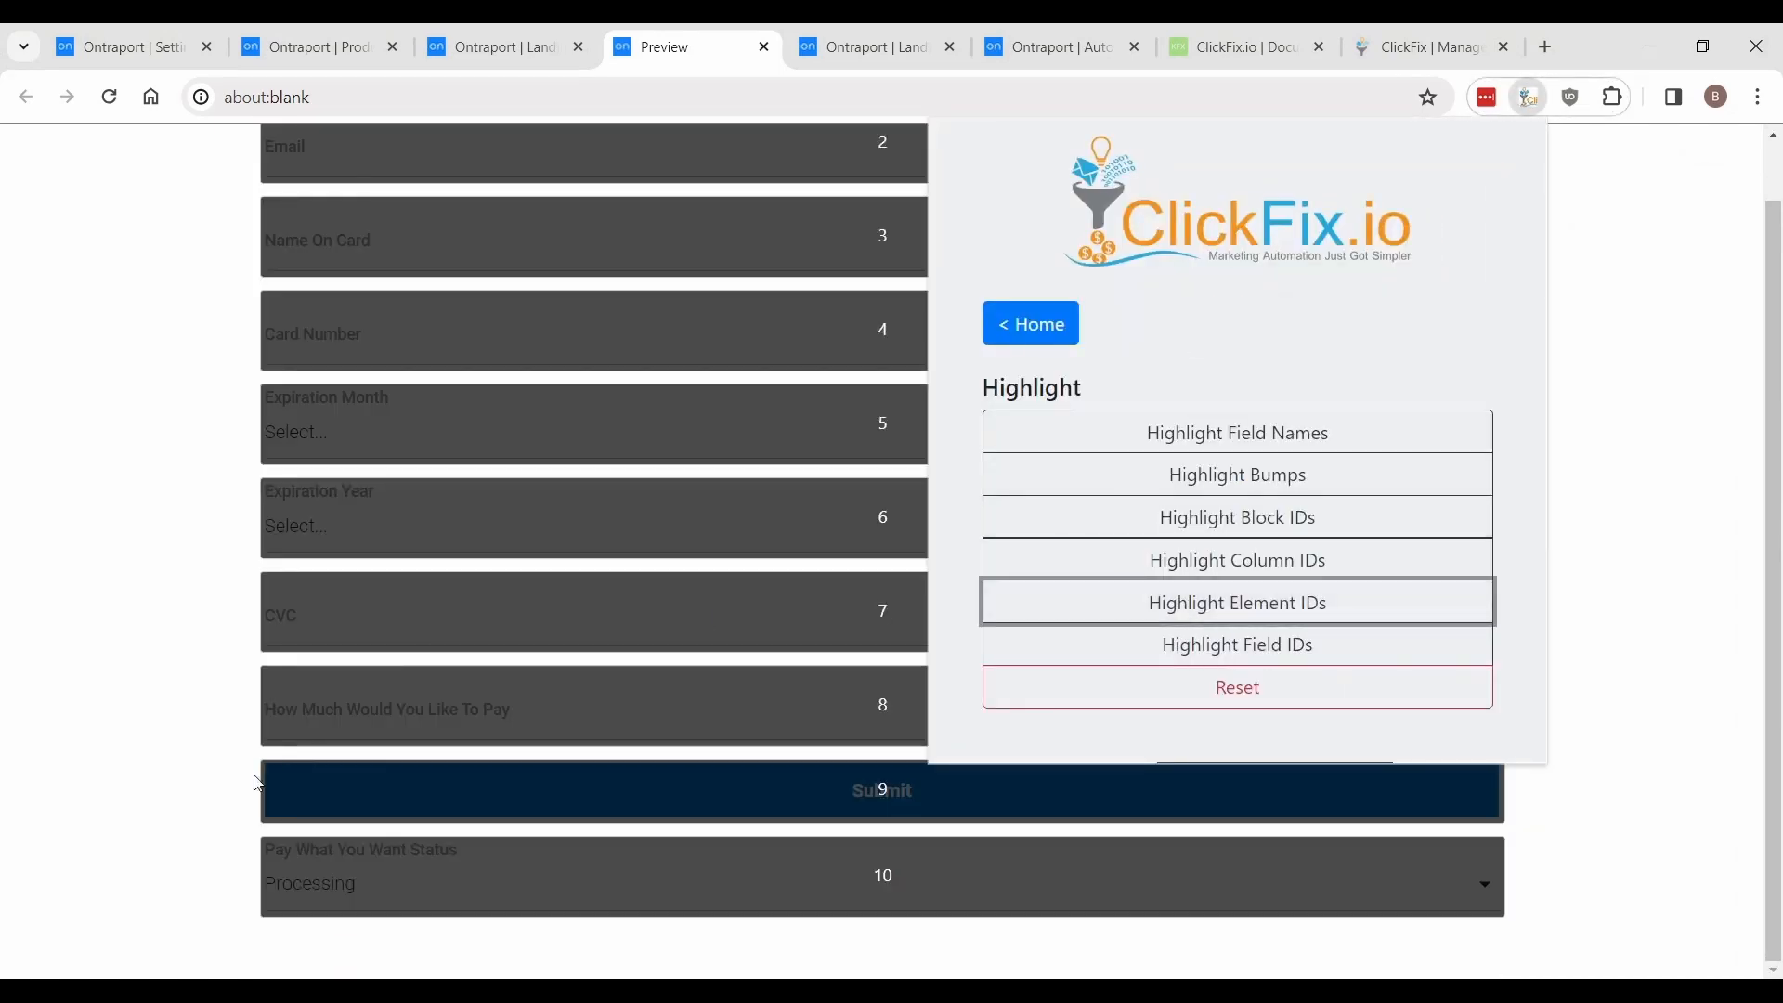
{"action": "left_click", "coordinate": [249, 864]}
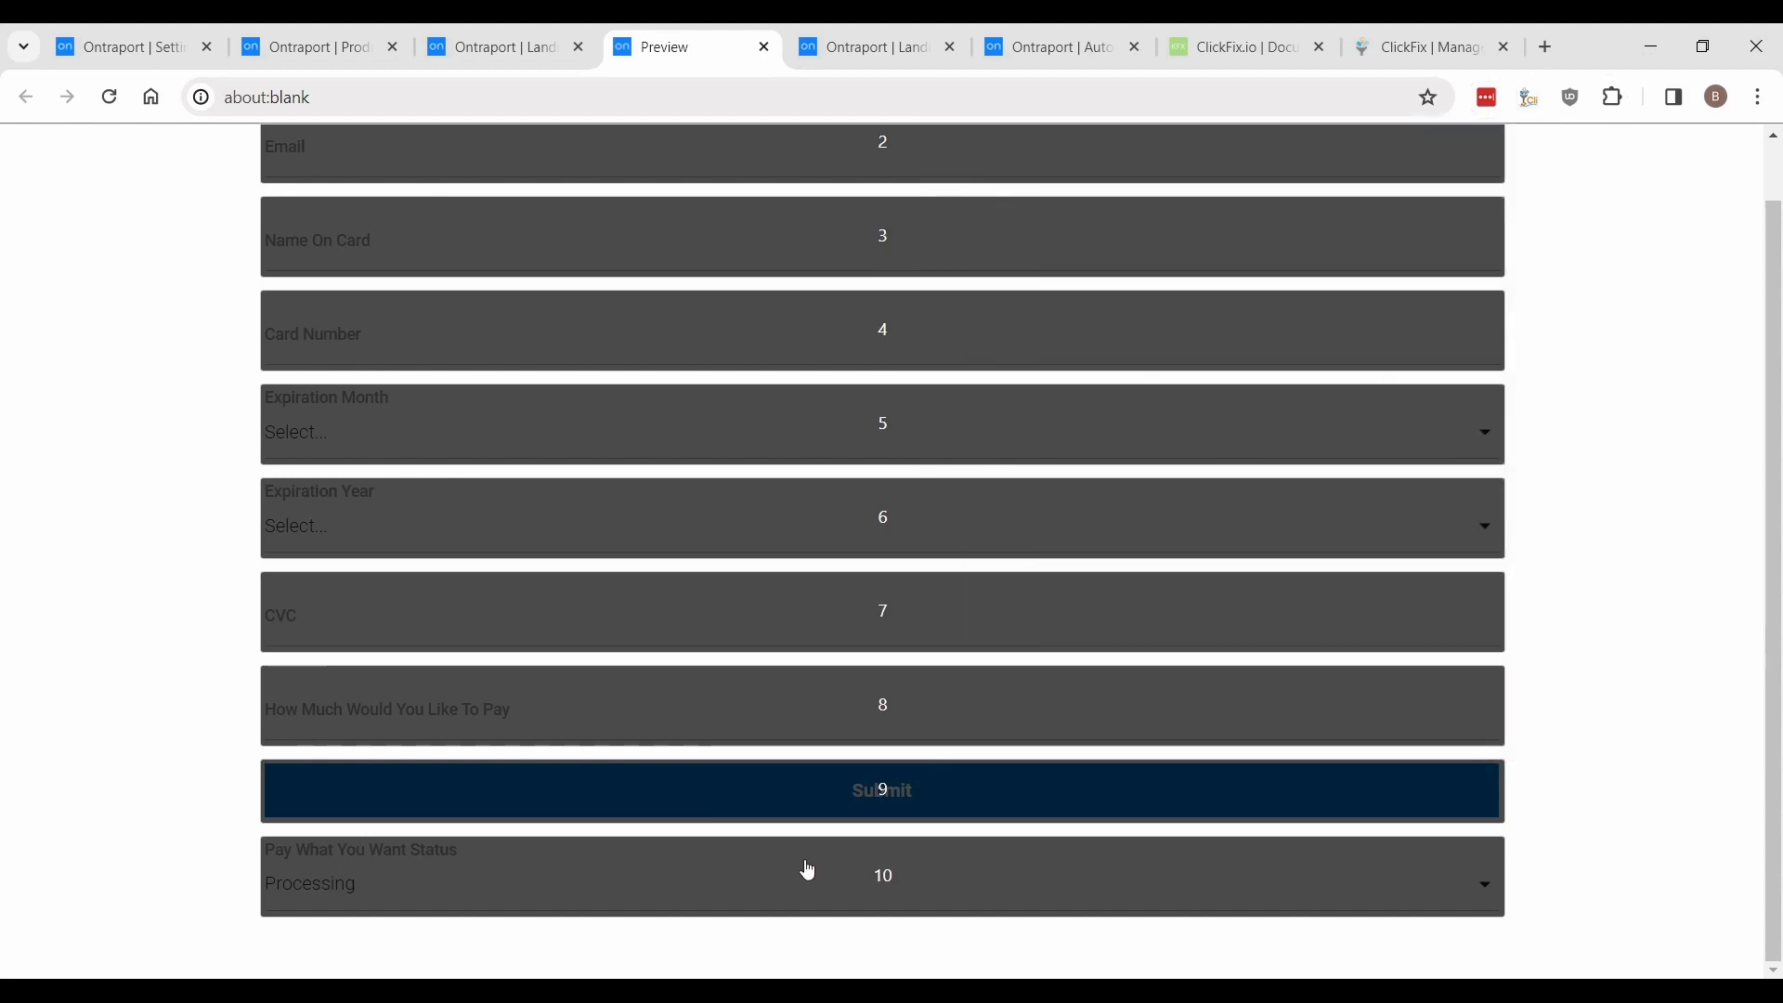
Add [HideElement 10 in #o1f7797ad2437] to the page's custom header code, taking the block ID from the ClickFix highlight in the preview.
{"action": "left_click", "coordinate": [506, 45]}
{"action": "left_click", "coordinate": [177, 526]}
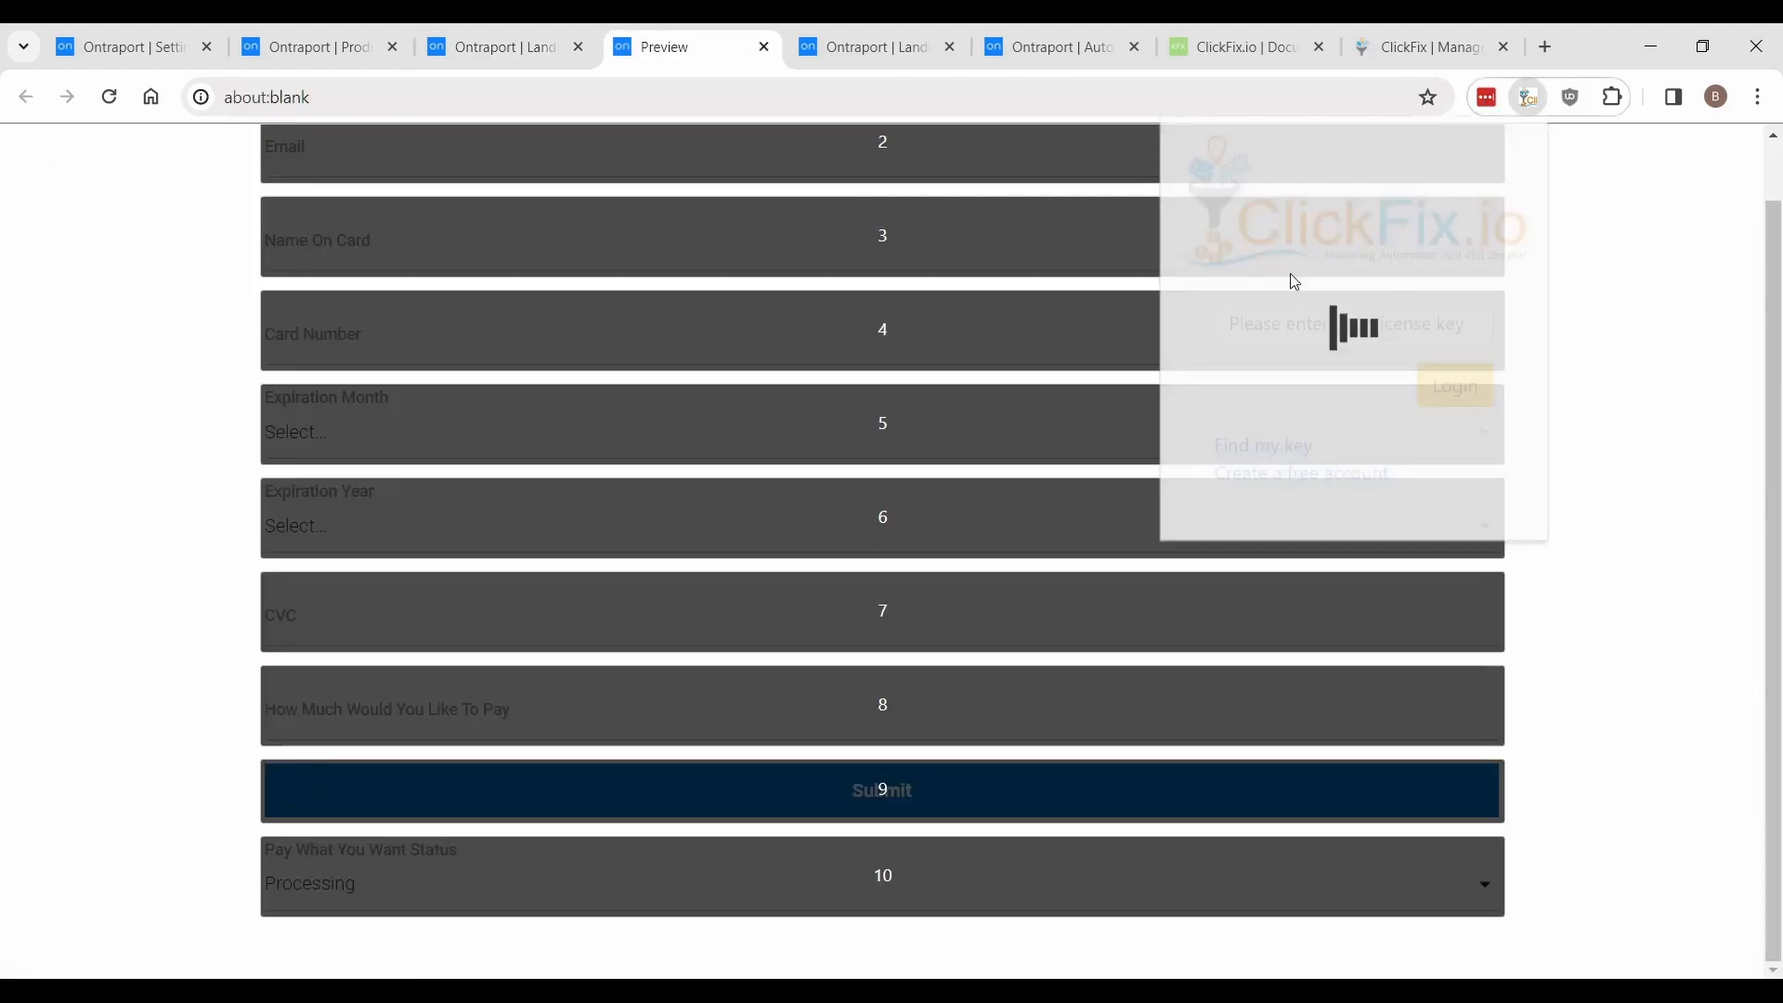
{"action": "left_click", "coordinate": [1144, 362]}
{"action": "left_click", "coordinate": [1288, 525]}
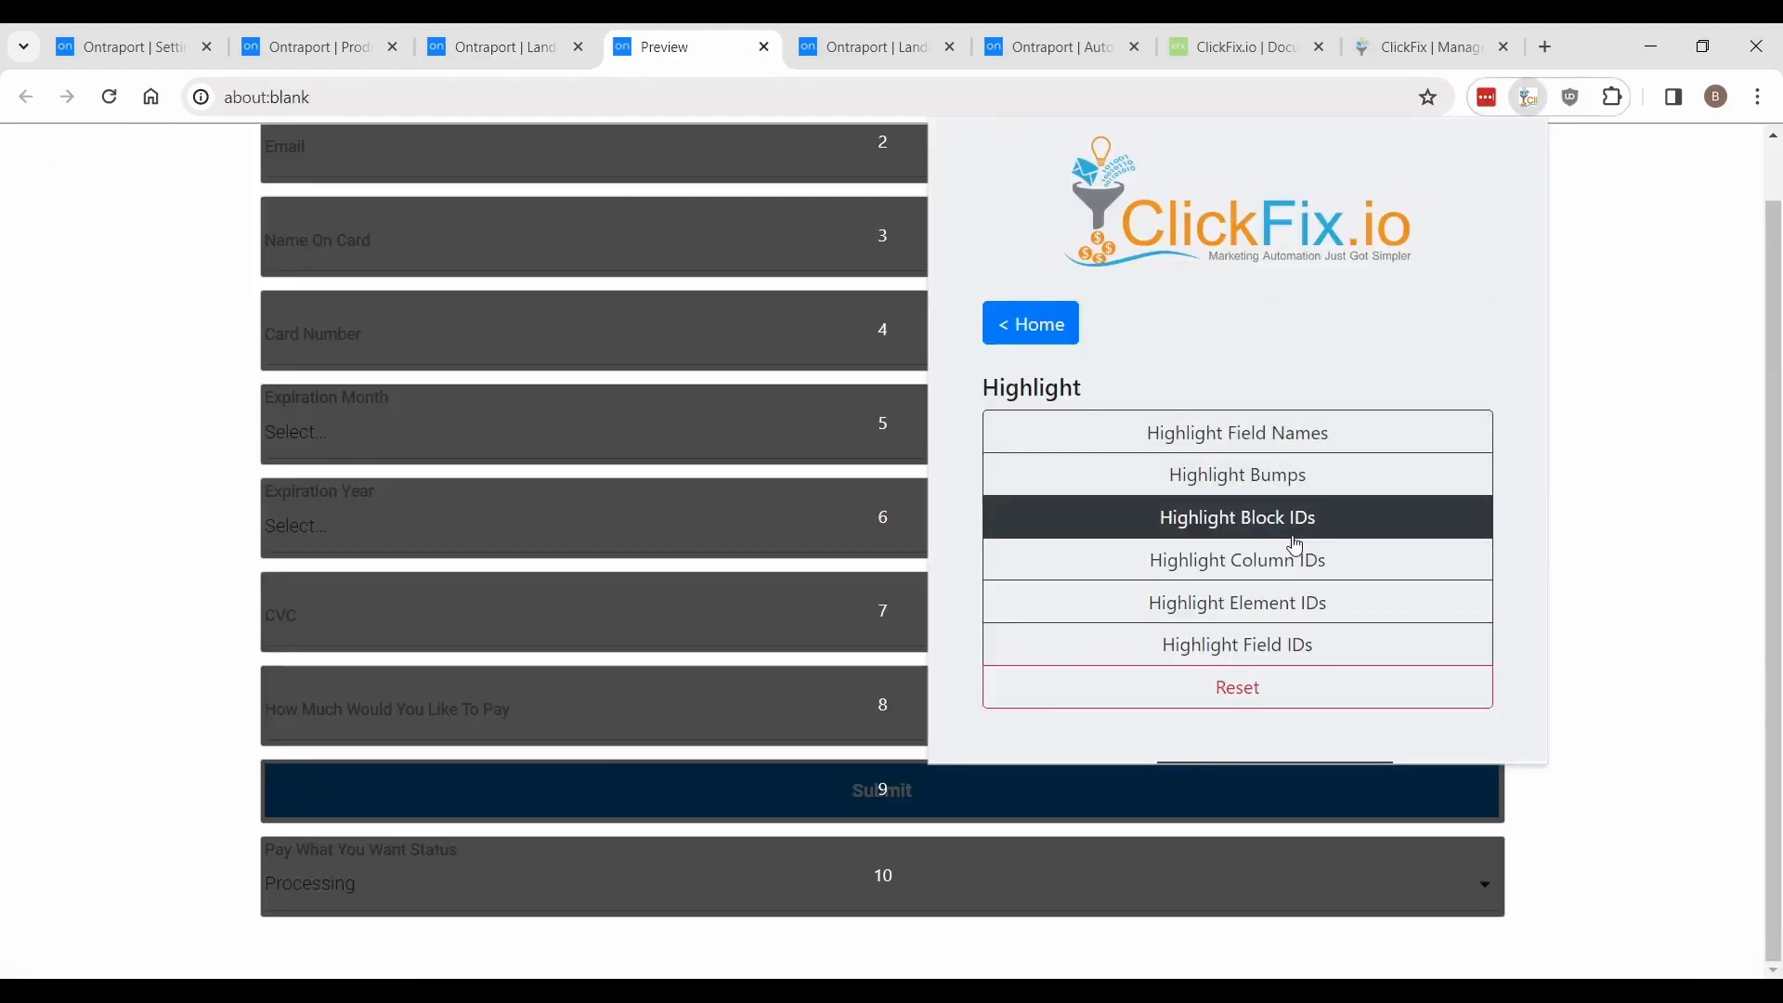
{"action": "left_click", "coordinate": [493, 35]}
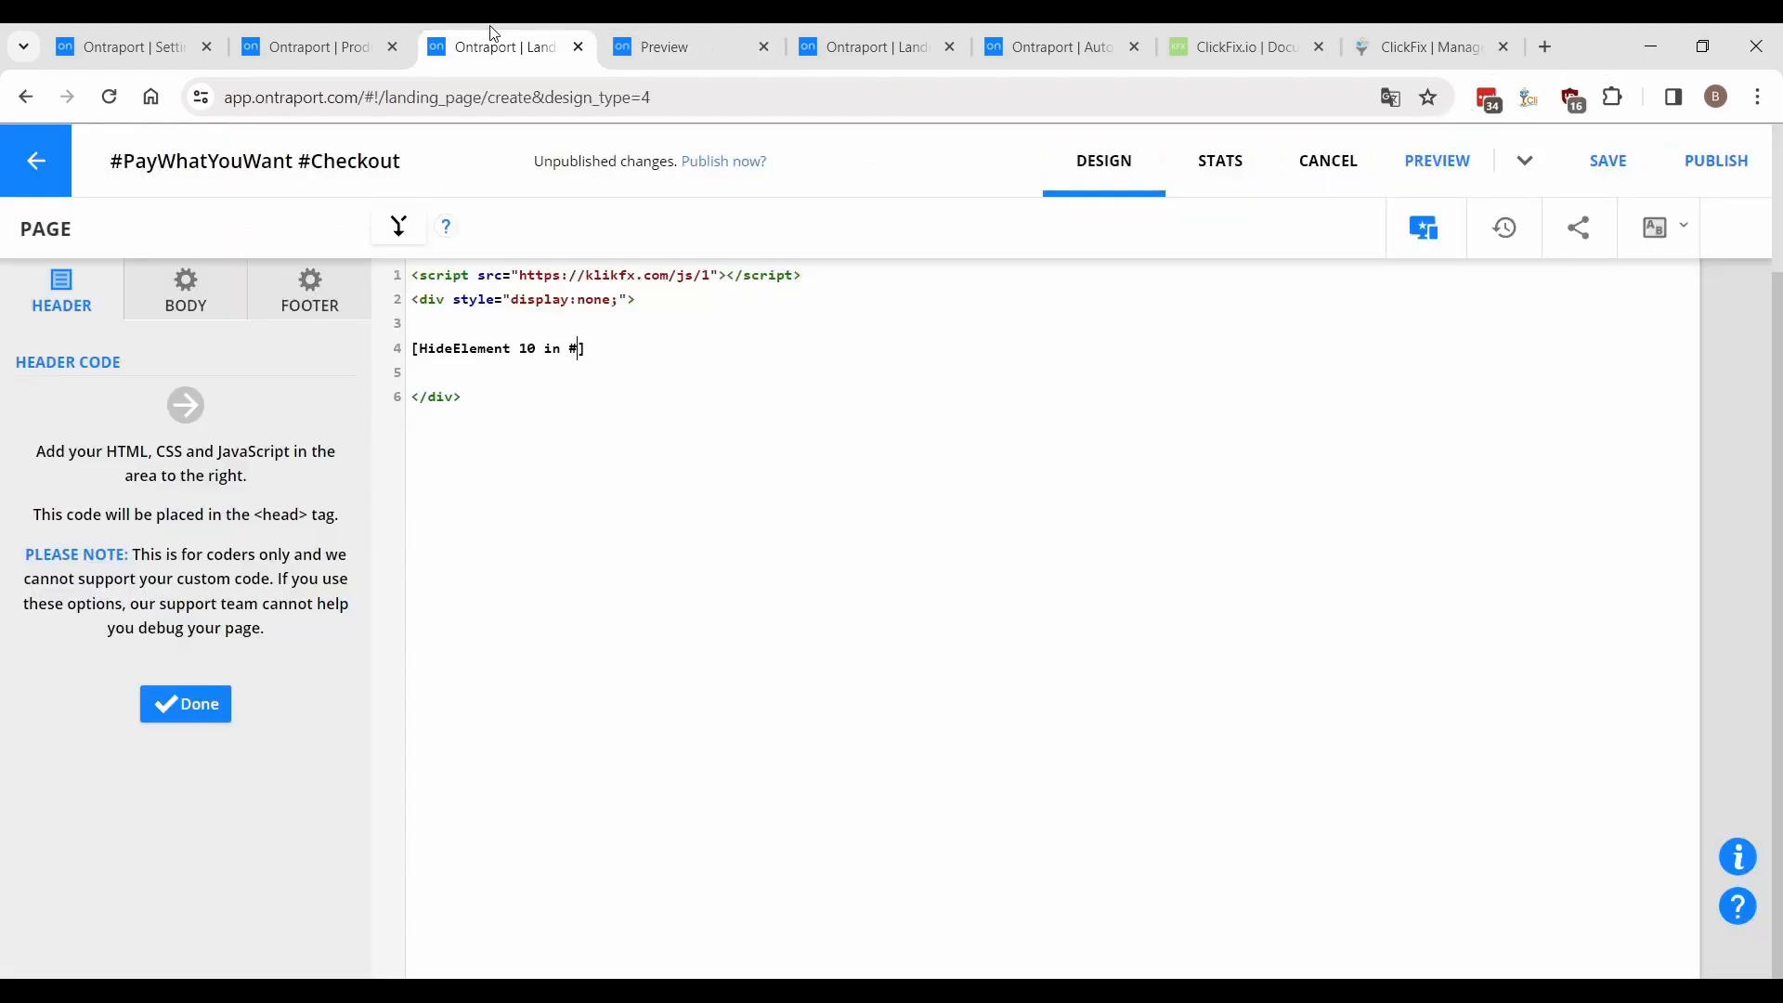
{"action": "type", "text": "o1f7797ad2437"}
{"action": "left_click", "coordinate": [181, 703]}
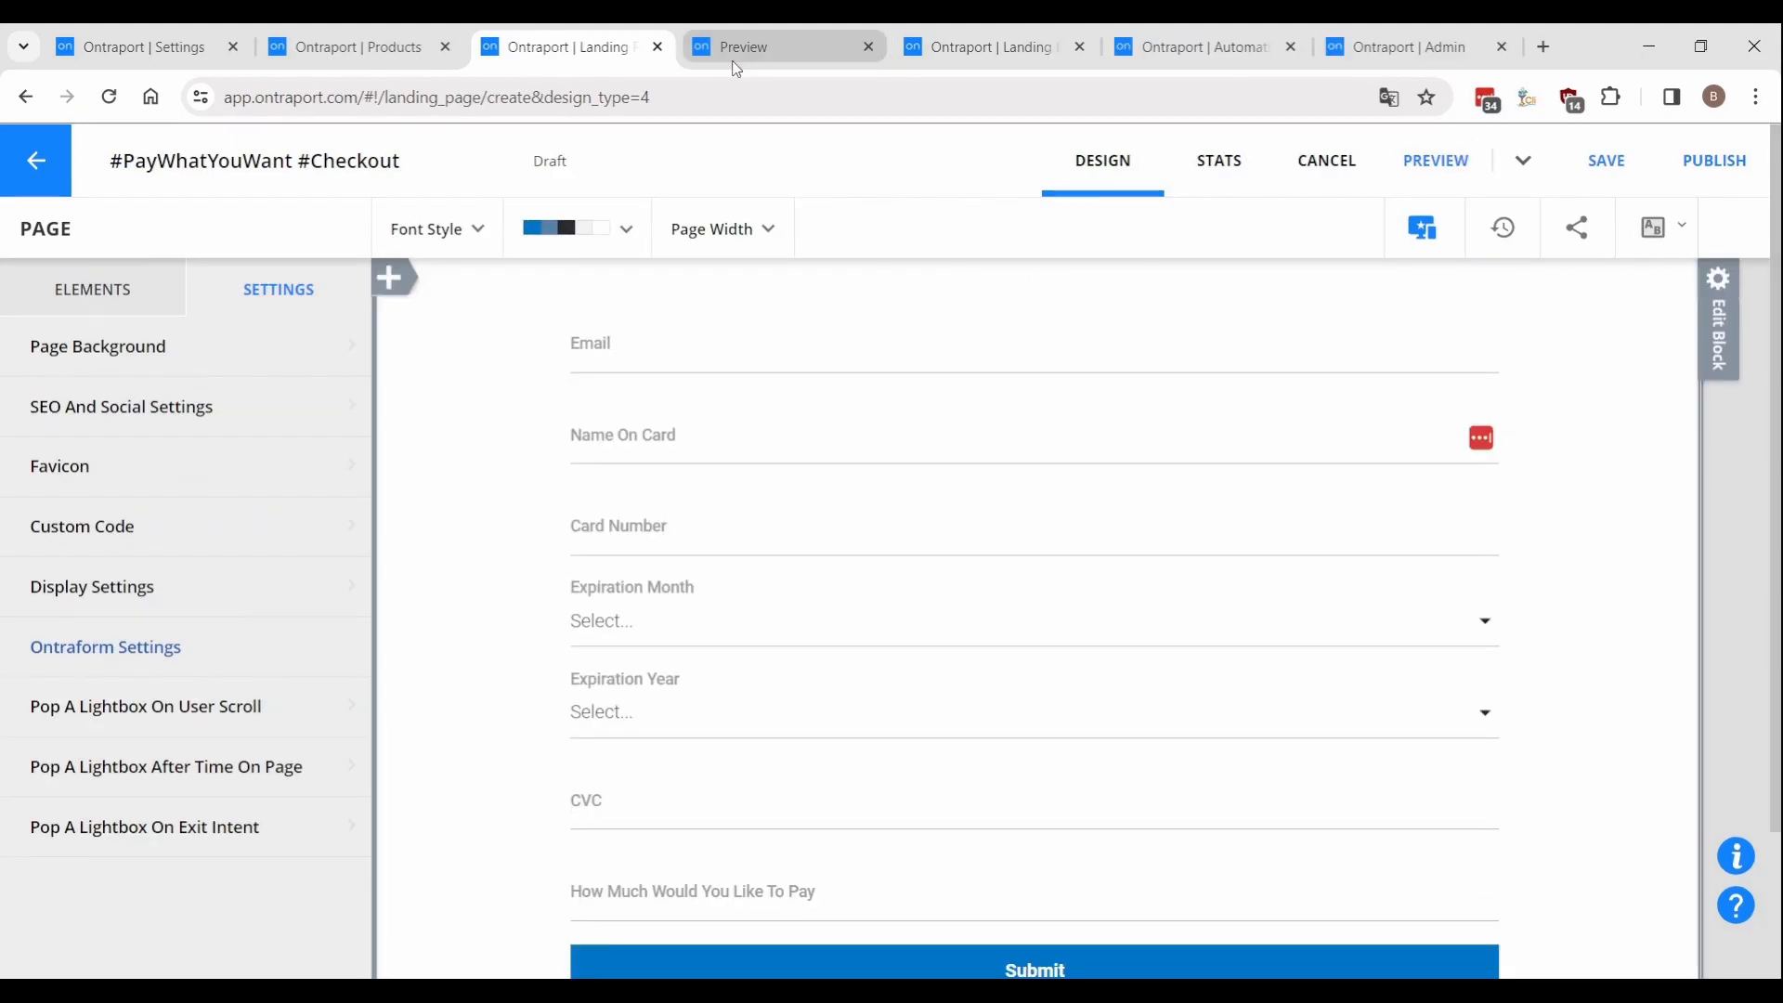
Close the page preview and add the Card Validation product to the checkout form block's payment settings.
{"action": "middle_click", "coordinate": [733, 57]}
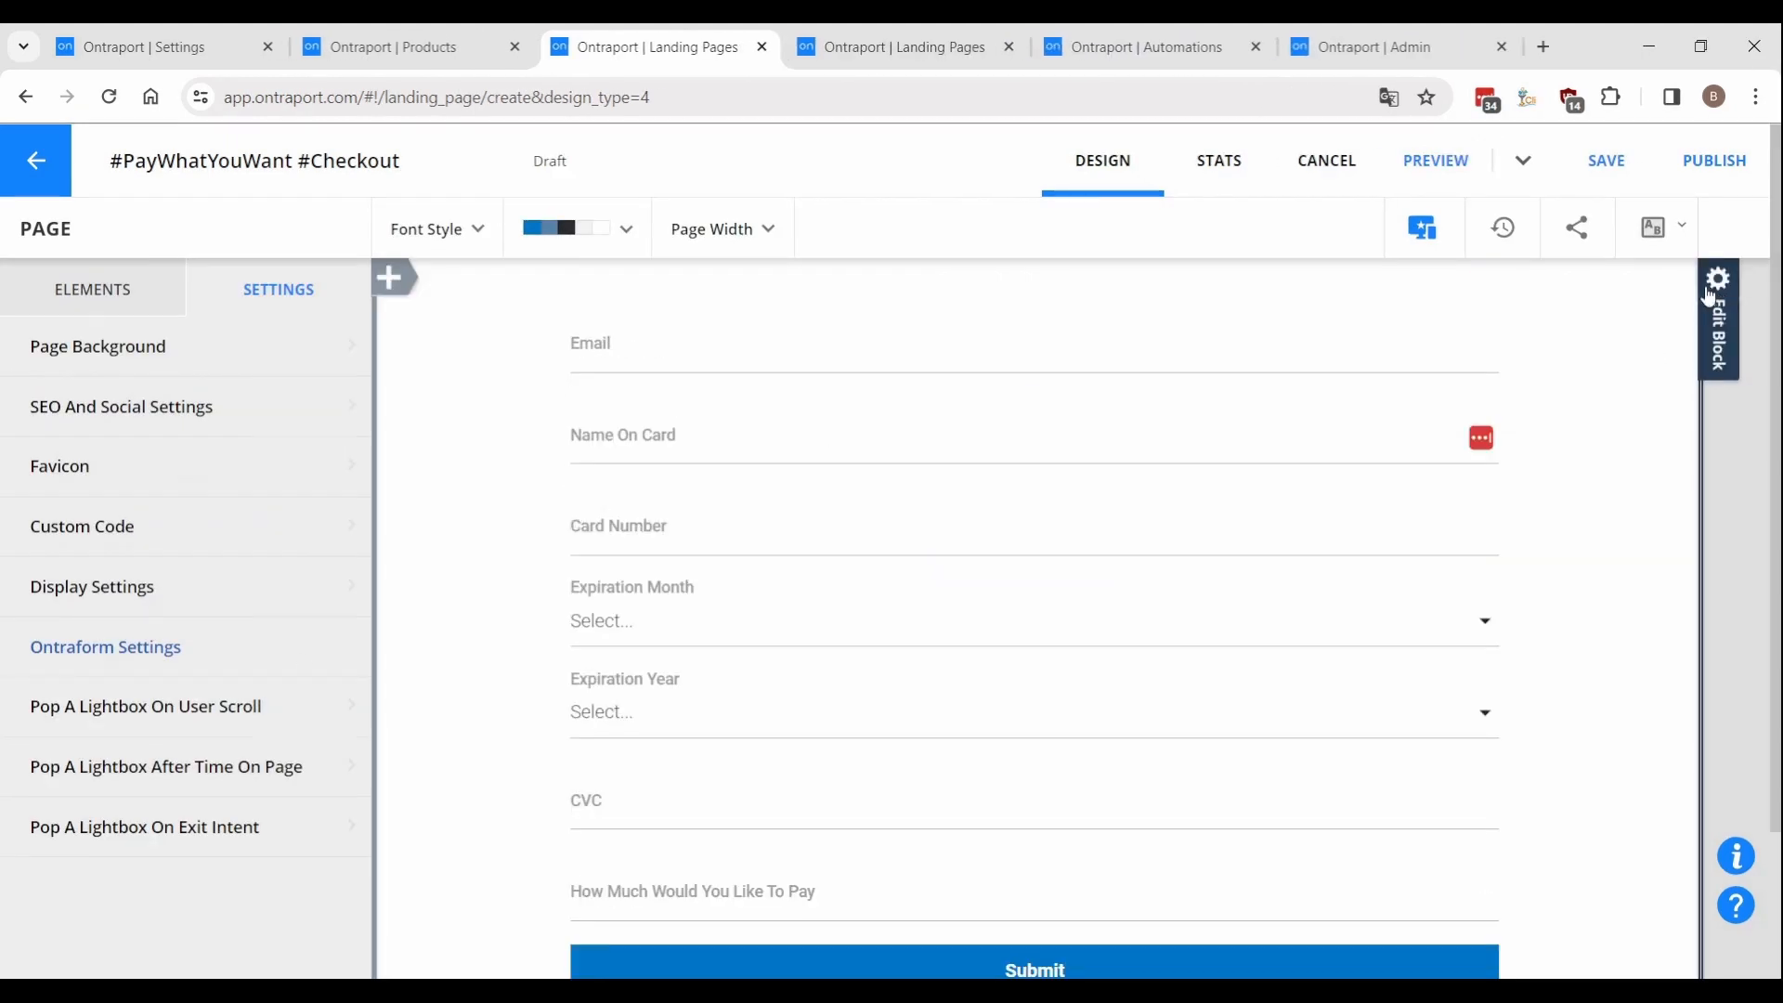
{"action": "left_click", "coordinate": [1709, 296]}
{"action": "left_click", "coordinate": [124, 630]}
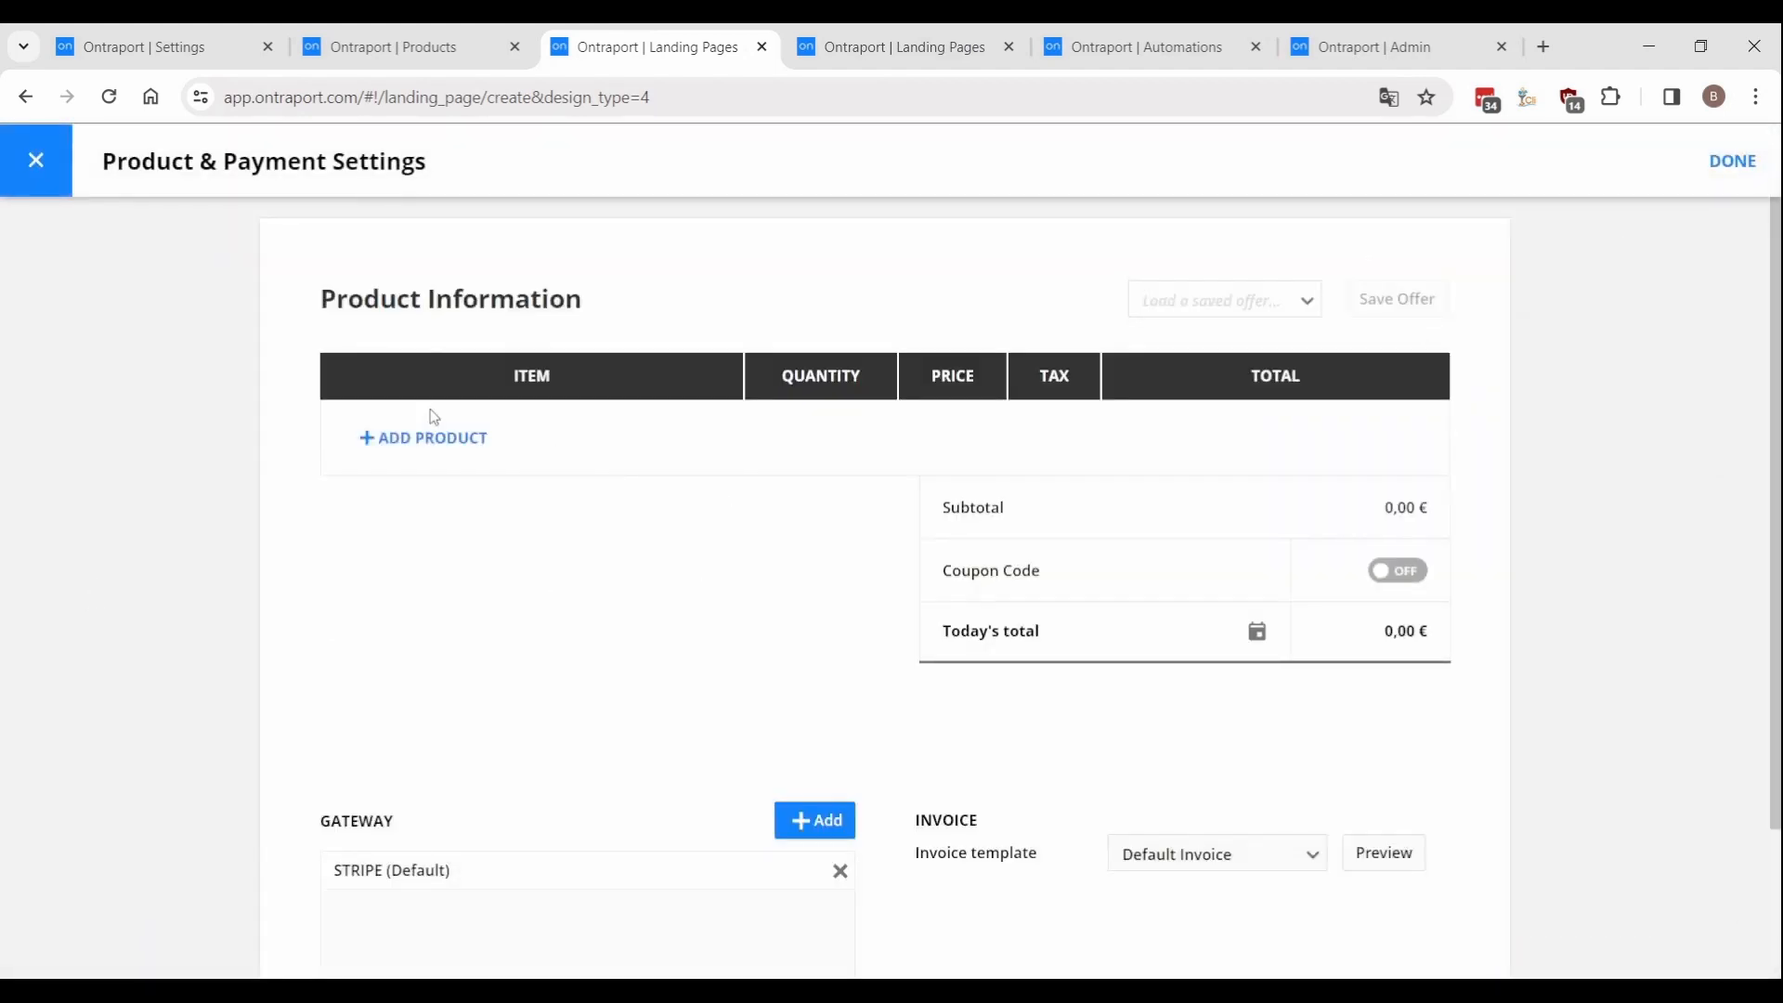
{"action": "left_click", "coordinate": [447, 439]}
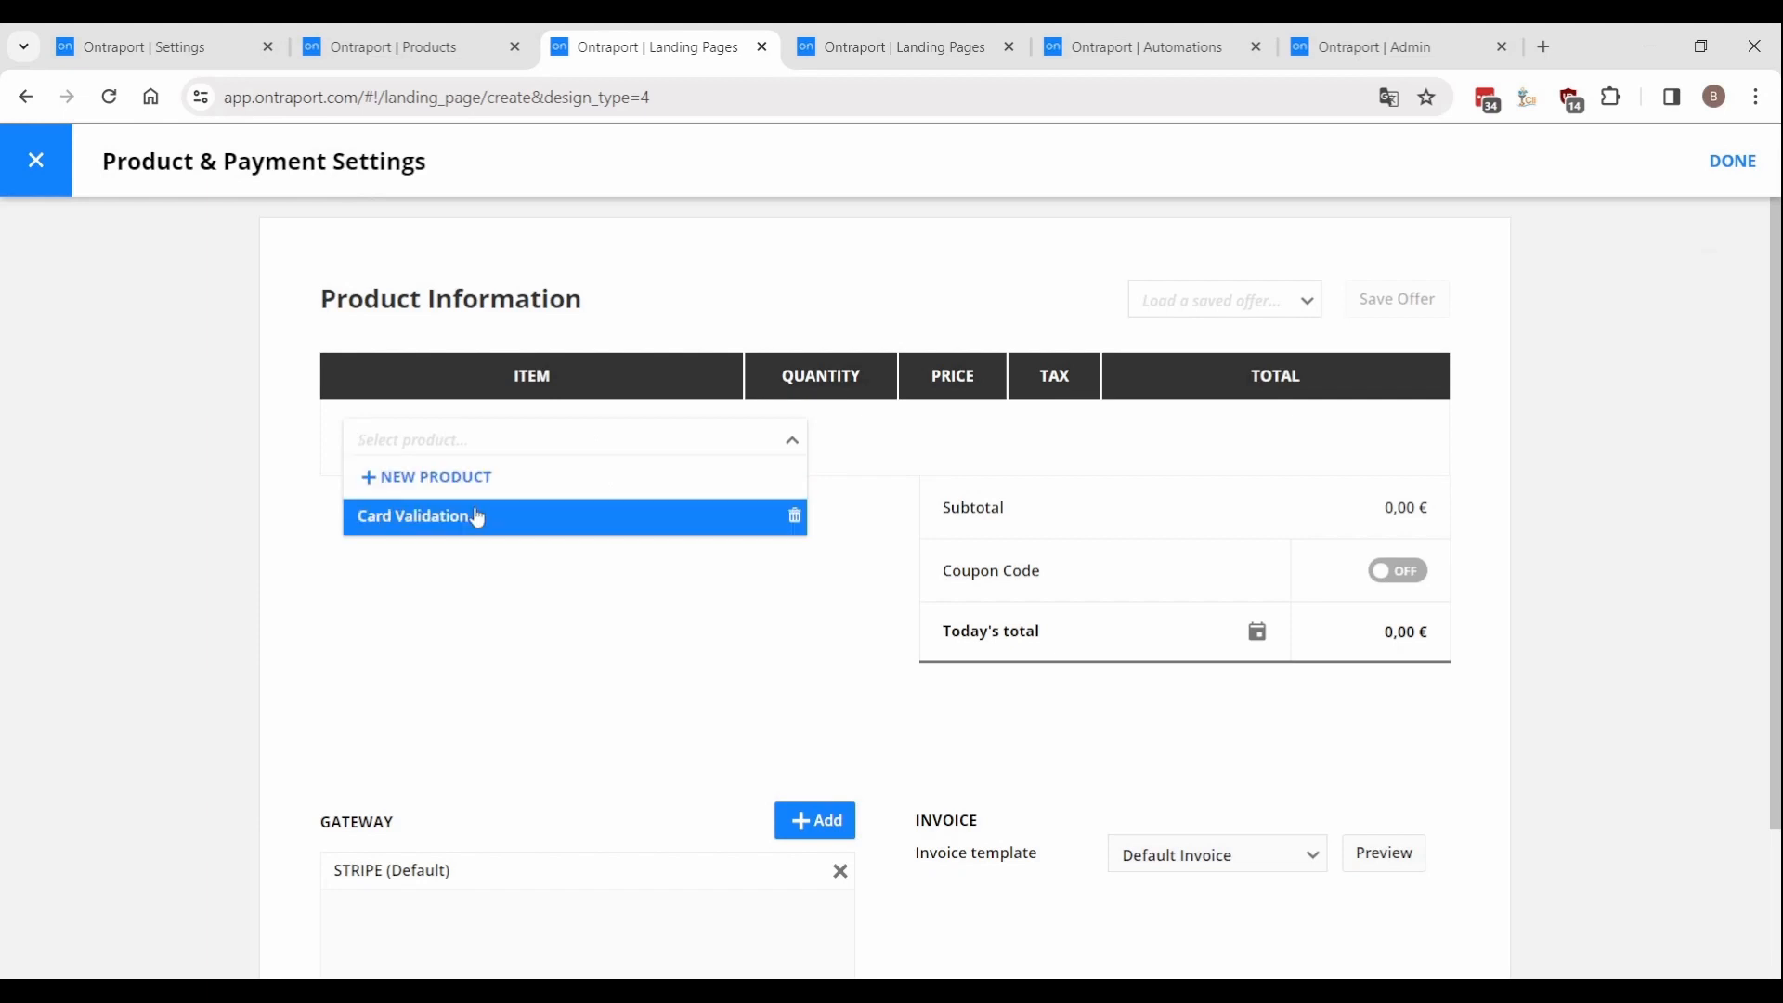
{"action": "left_click", "coordinate": [477, 513]}
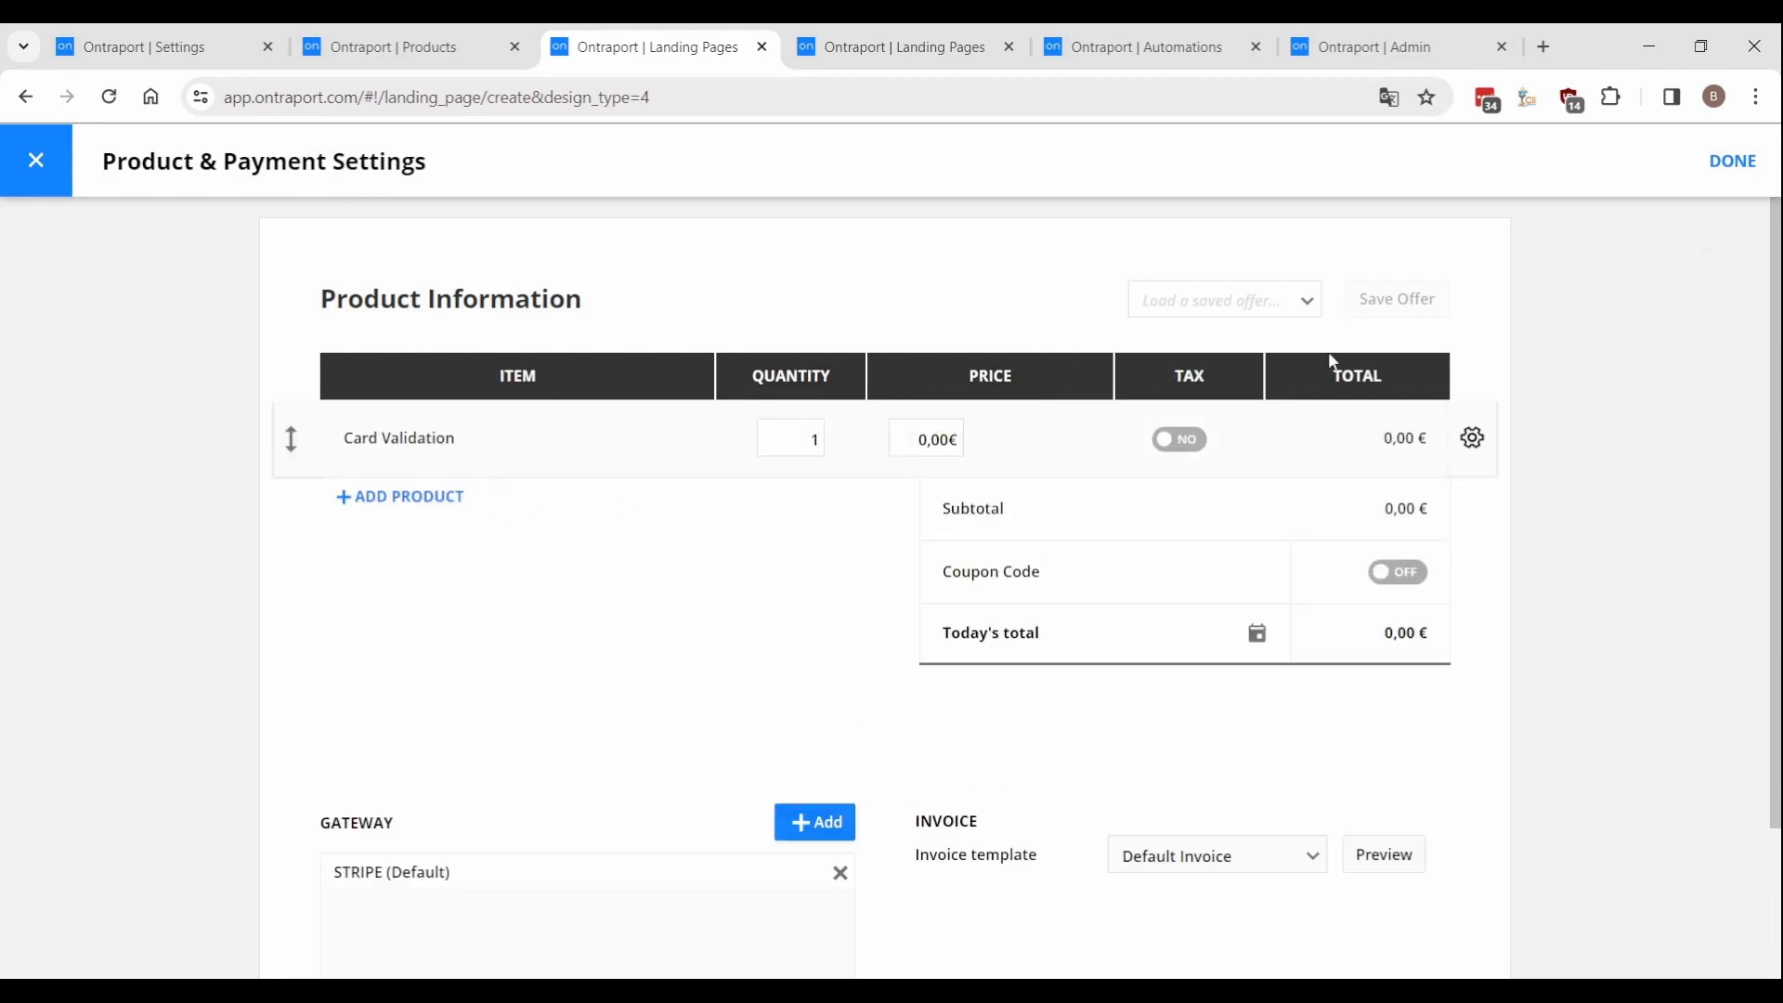
{"action": "left_click", "coordinate": [1730, 158]}
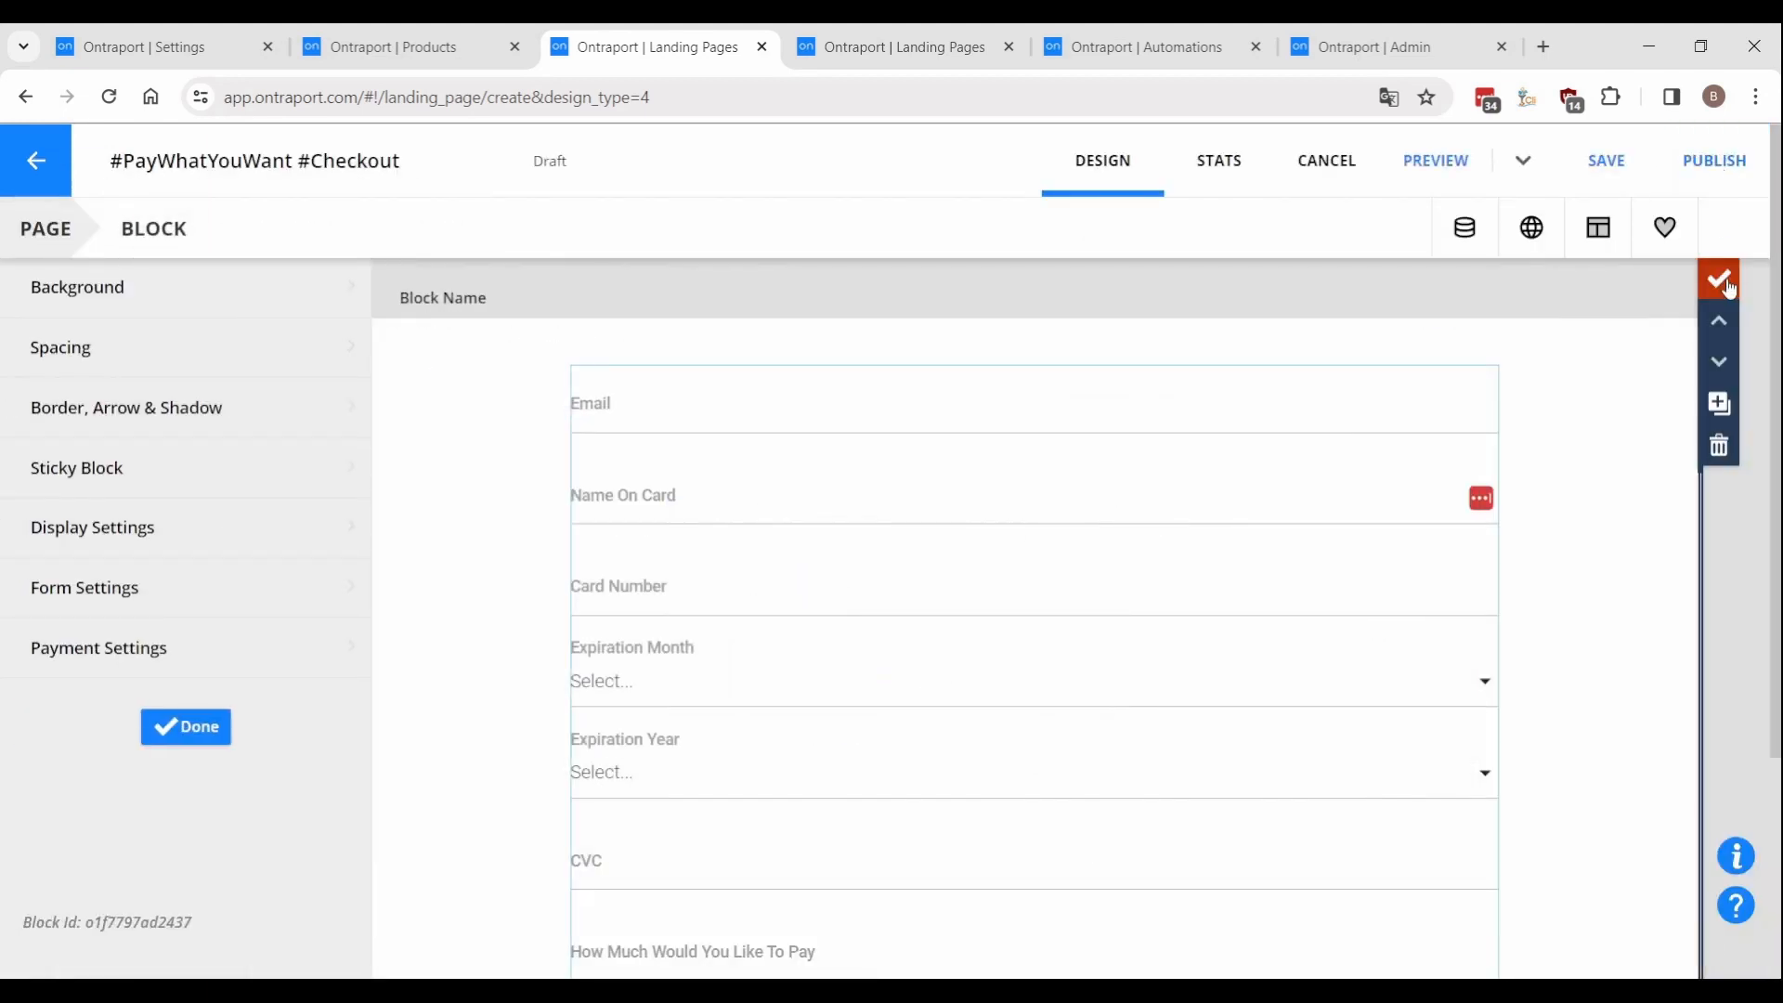
{"action": "left_click", "coordinate": [203, 599]}
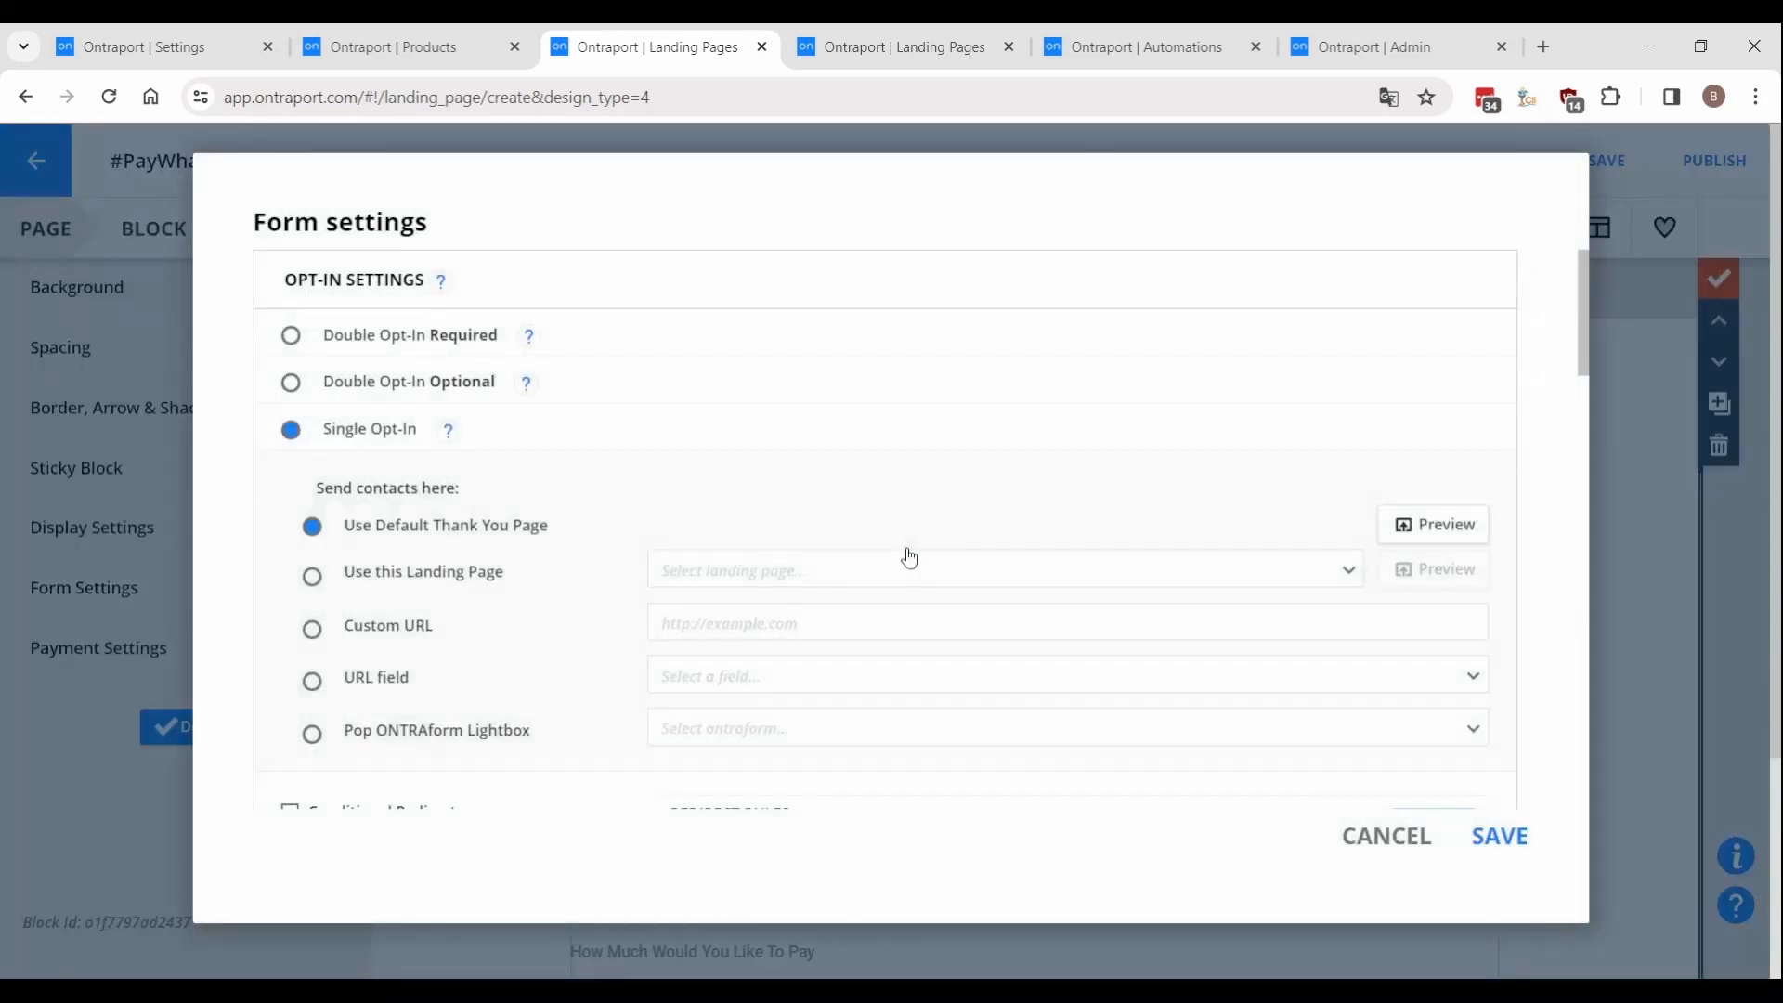
{"action": "left_click", "coordinate": [522, 633]}
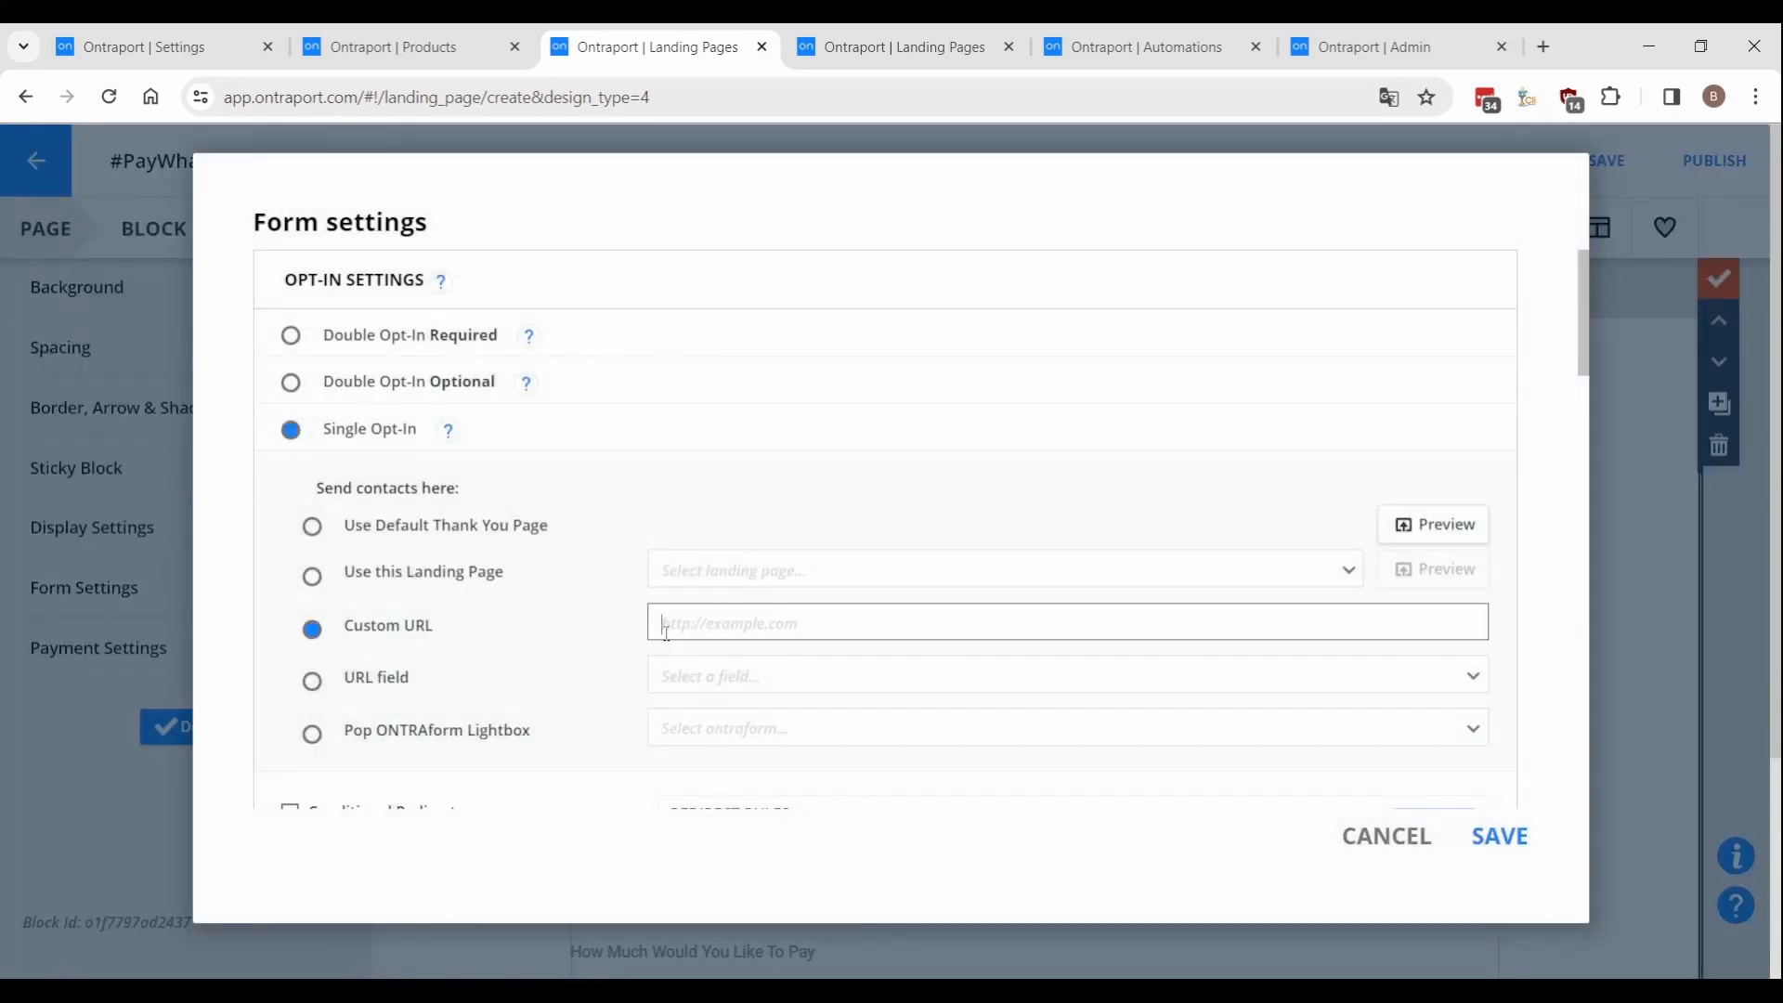
{"action": "type", "text": "https://clickfixdemos.safechkout.net/paywhatyouwant/ty"}
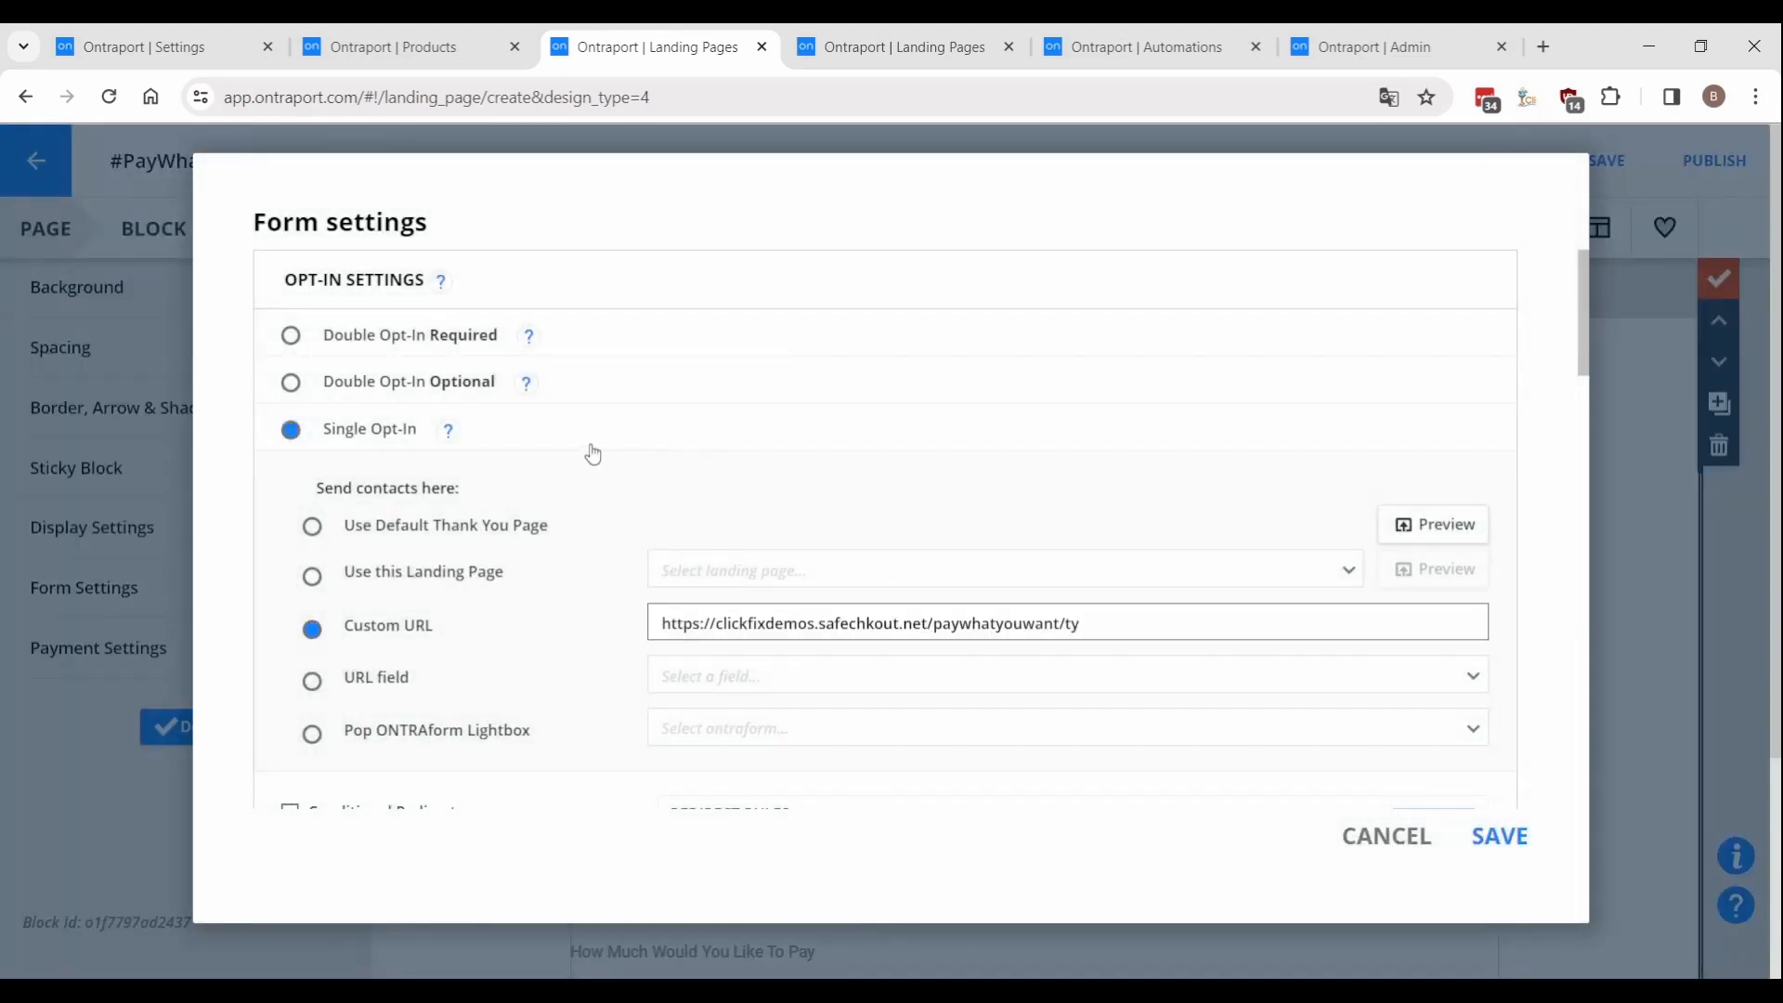
{"action": "left_click", "coordinate": [1494, 836]}
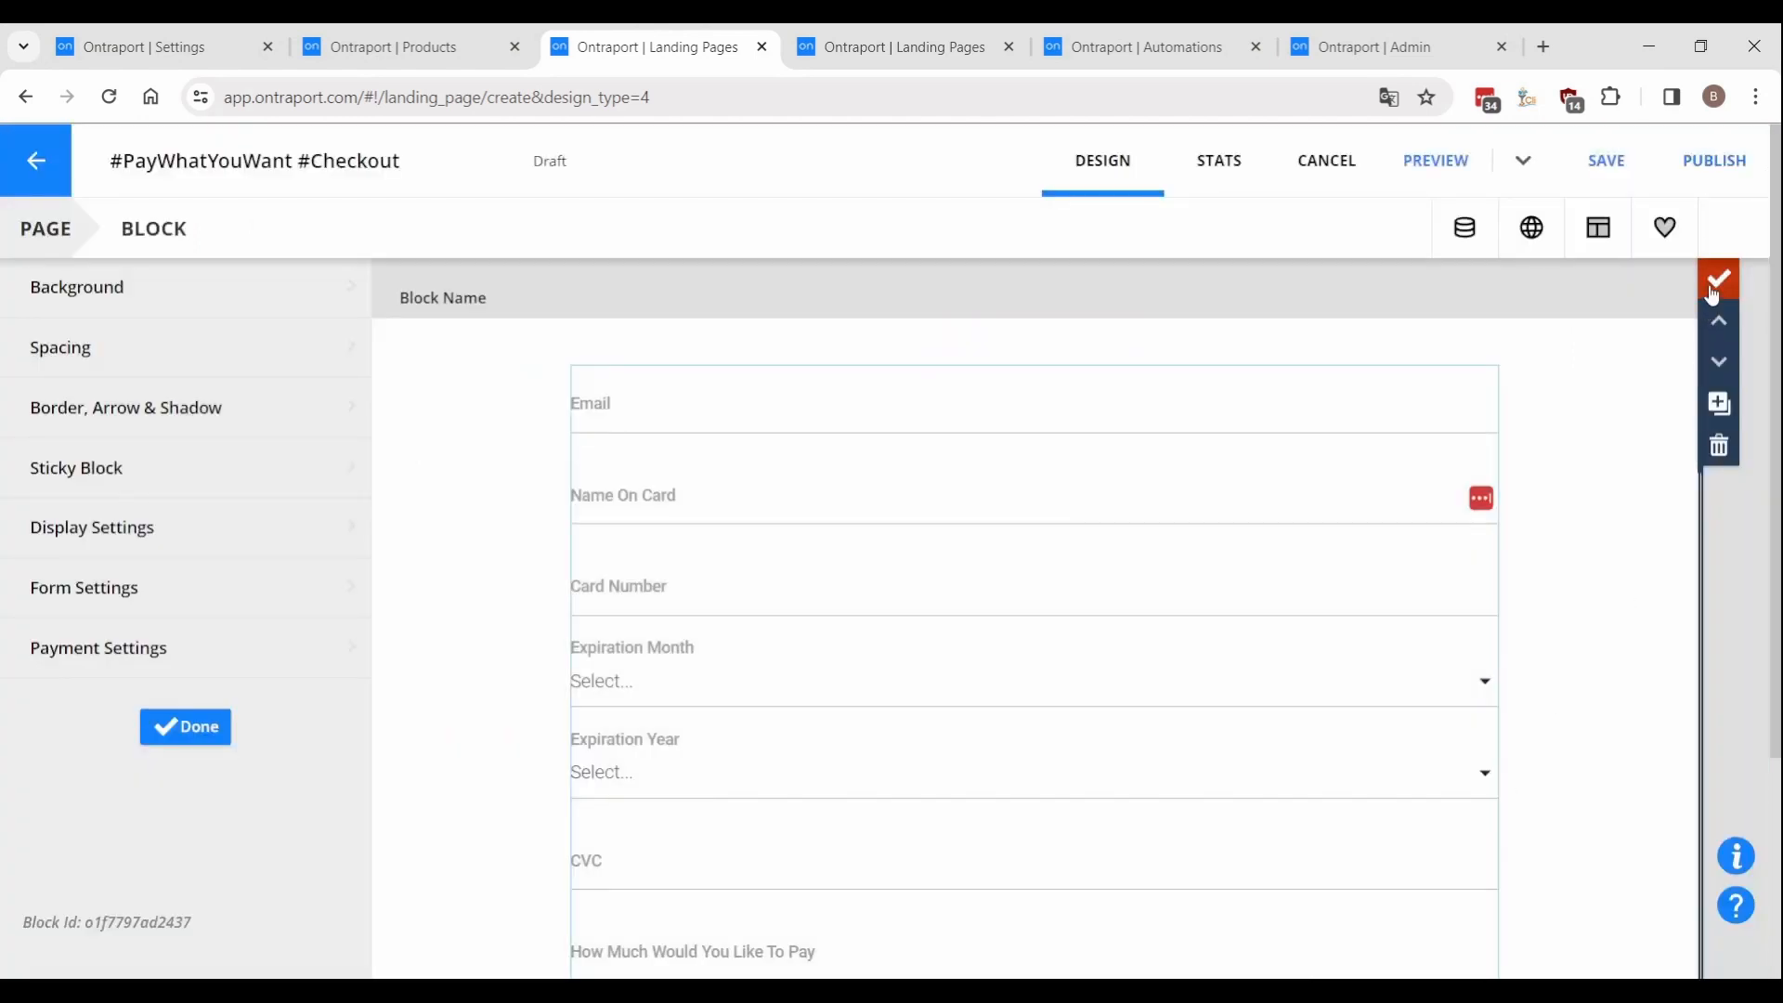
{"action": "left_click", "coordinate": [1713, 293]}
{"action": "left_click", "coordinate": [1714, 192]}
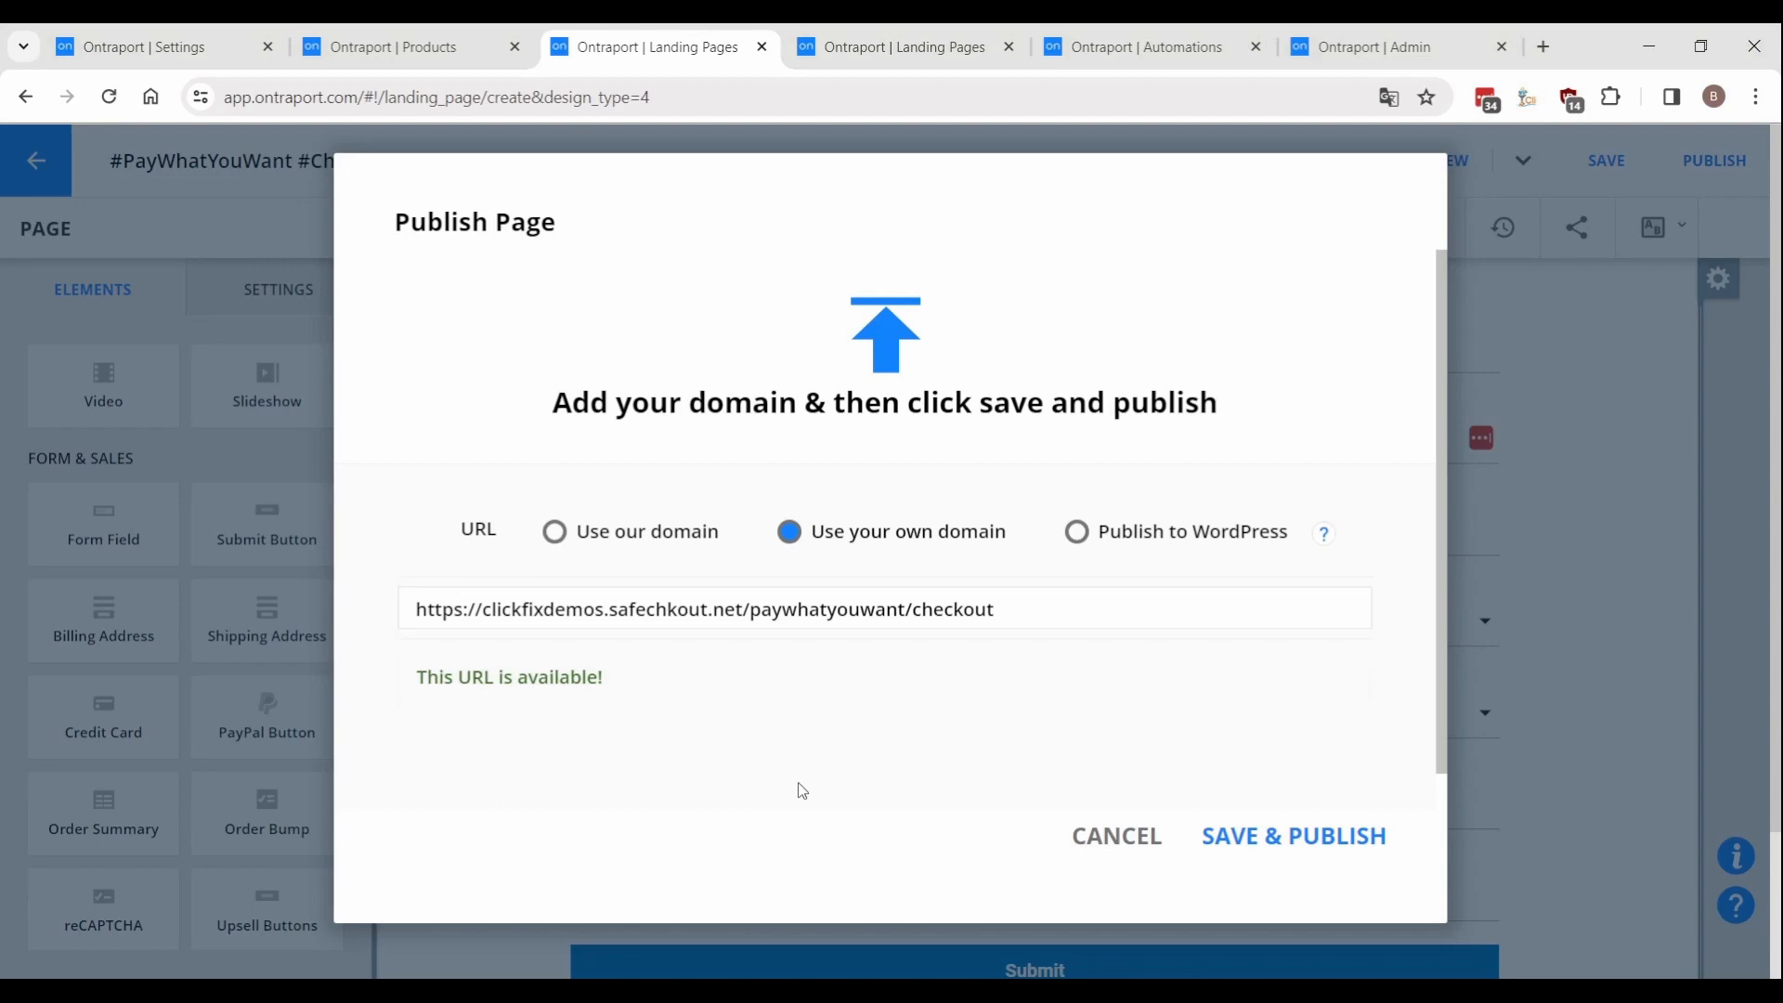
{"action": "left_click", "coordinate": [1303, 839]}
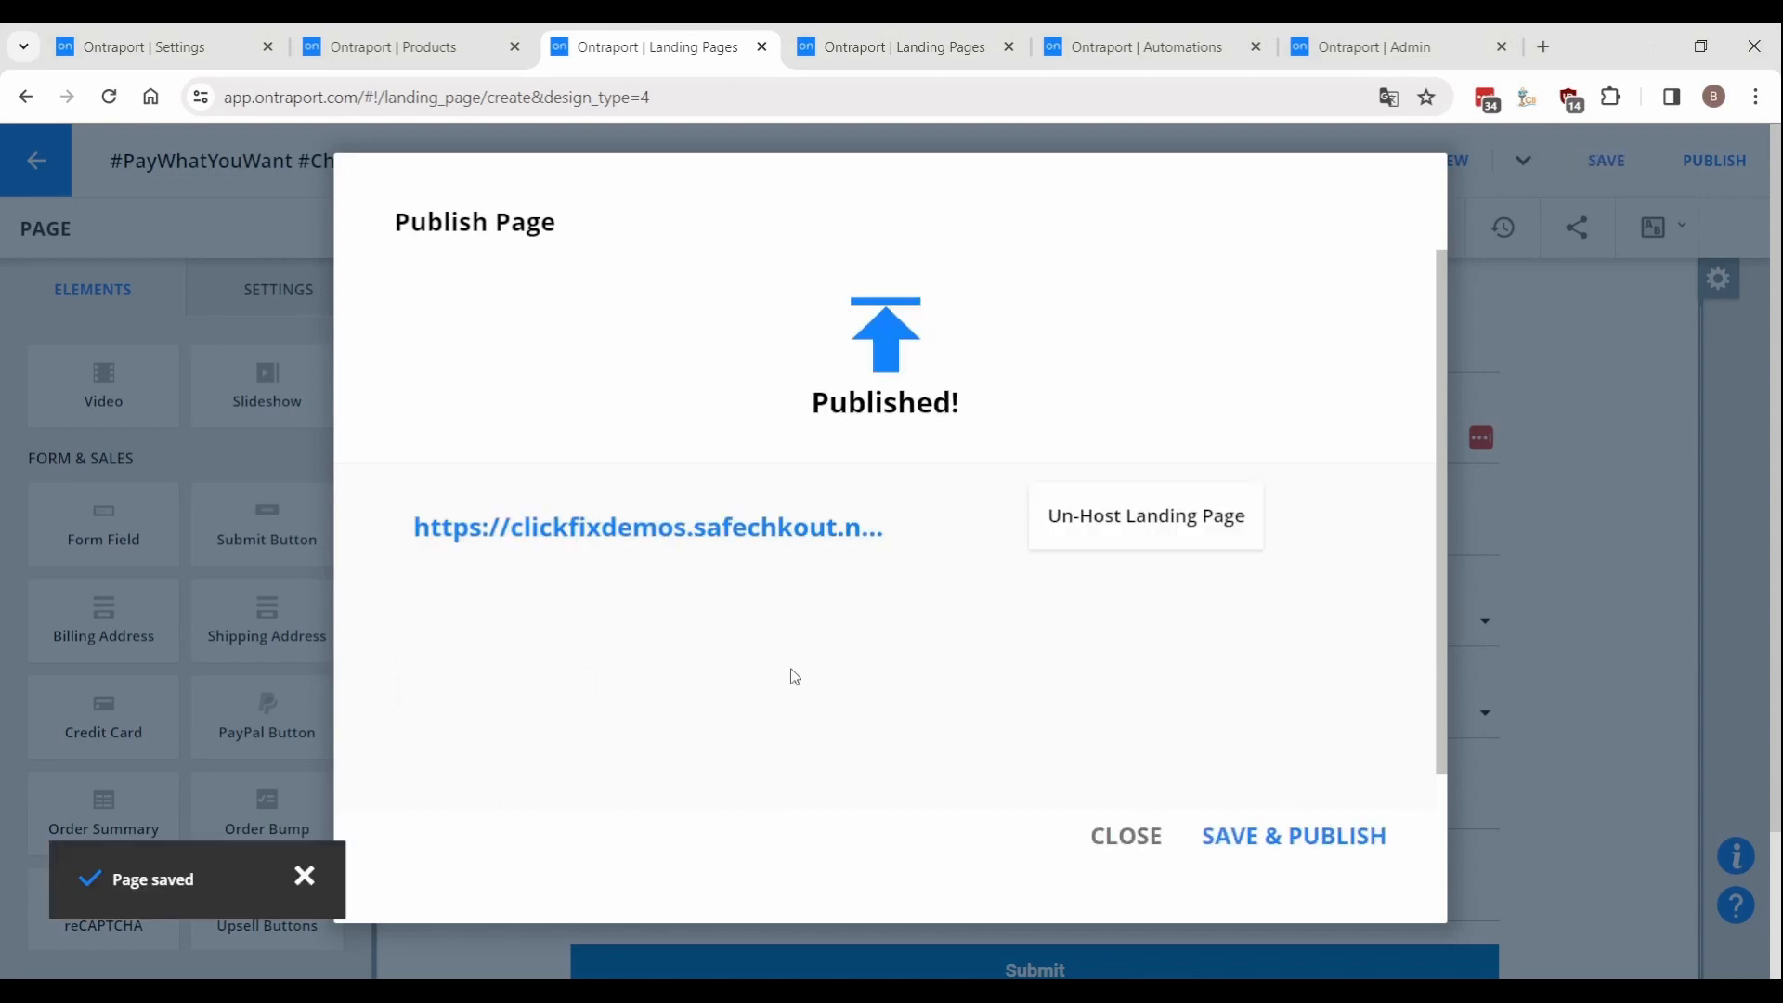
Create the landing page #PayWhatYouWant #ThankYou with a one-column block headlined "Your Payment Is Being Processed, do not refresh or exit this page".
{"action": "left_click", "coordinate": [891, 46]}
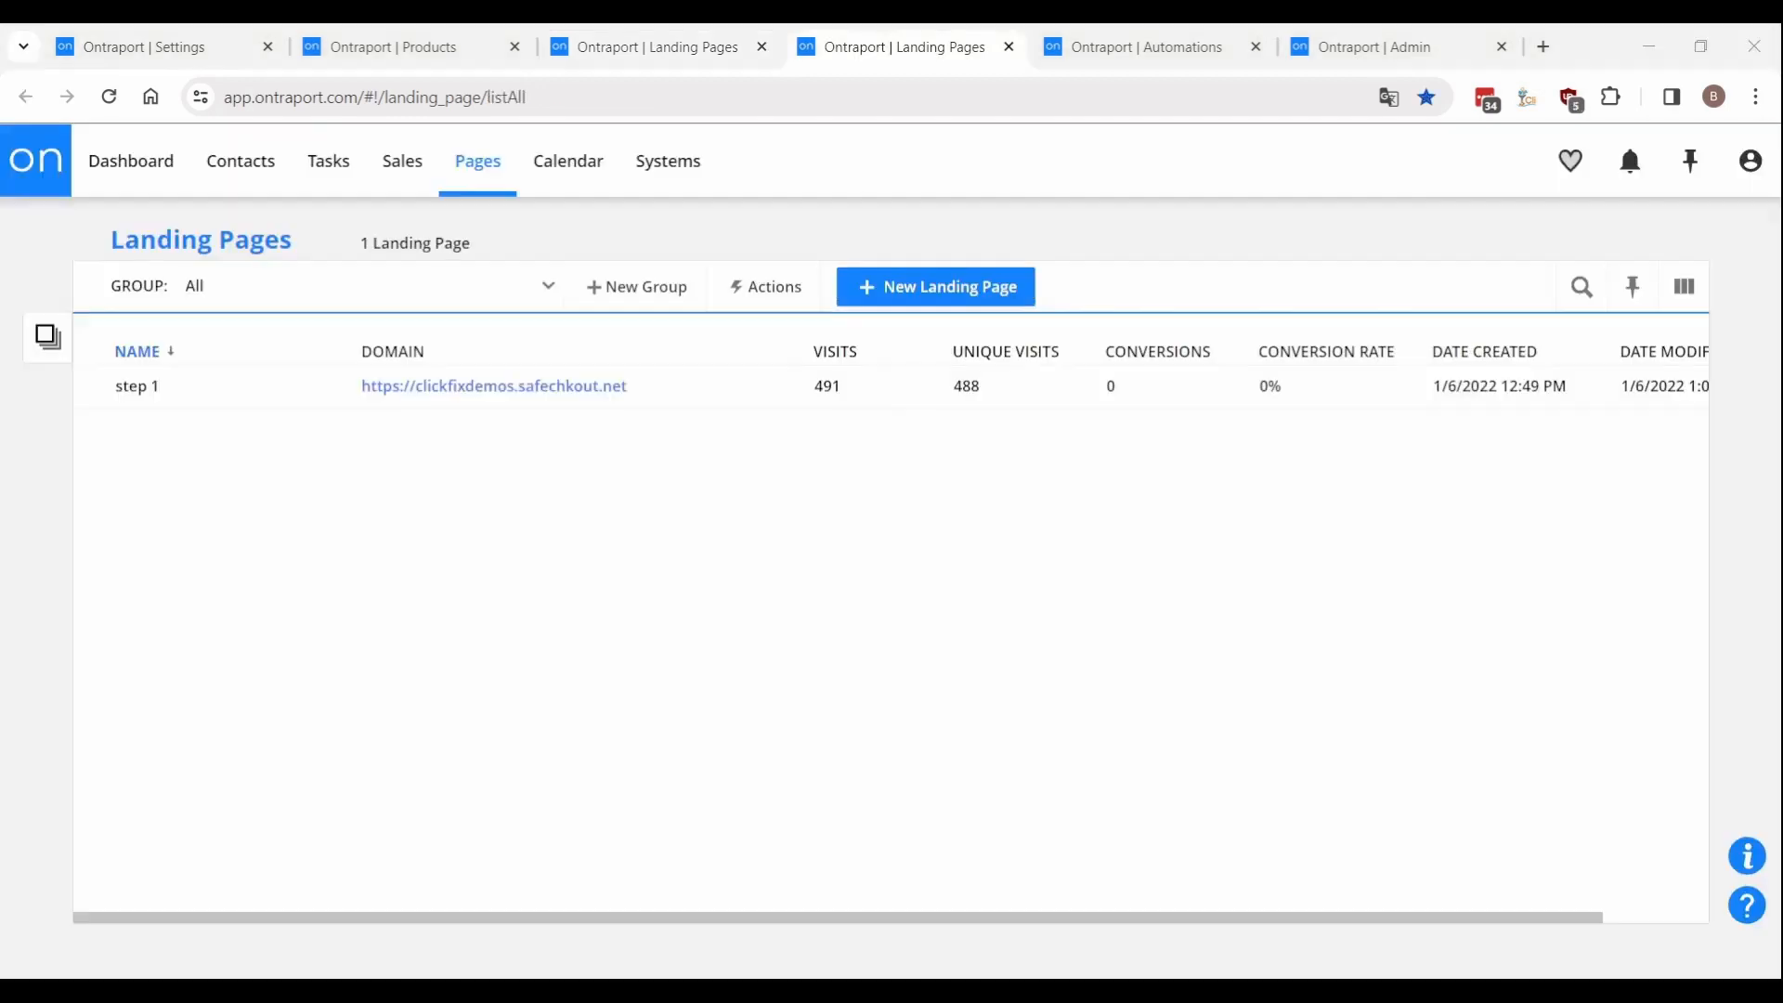
{"action": "left_click", "coordinate": [924, 288]}
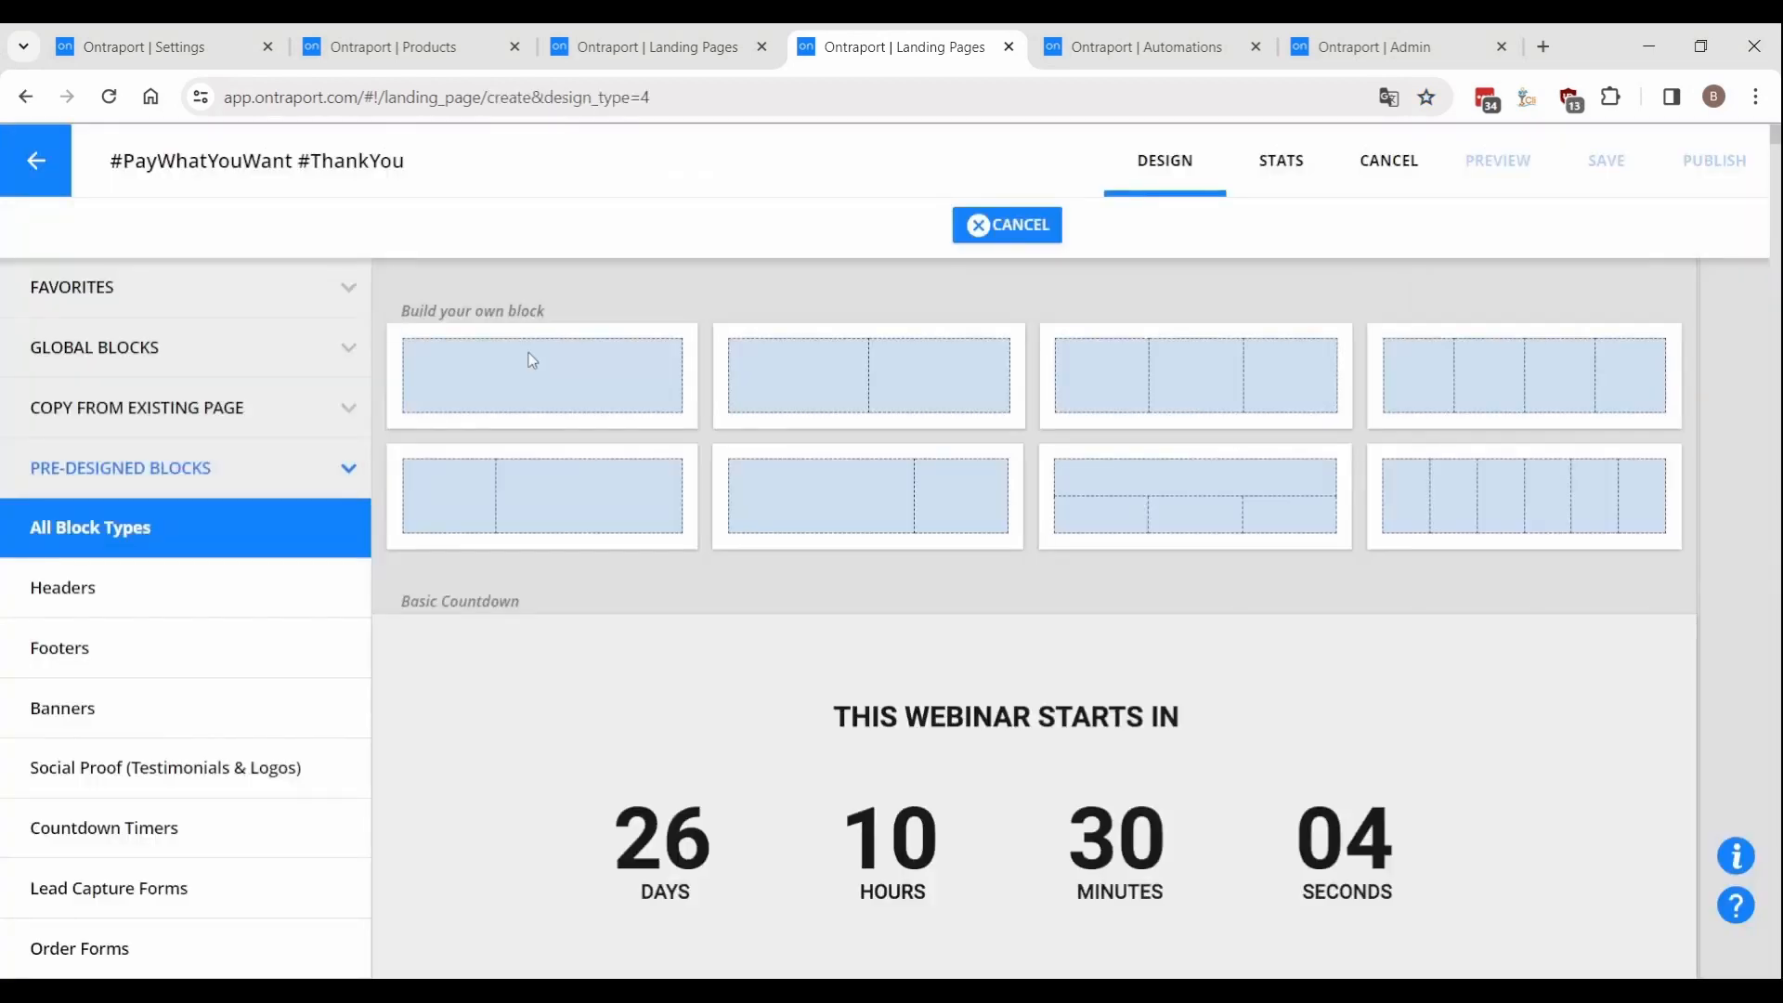
{"action": "left_click", "coordinate": [532, 360]}
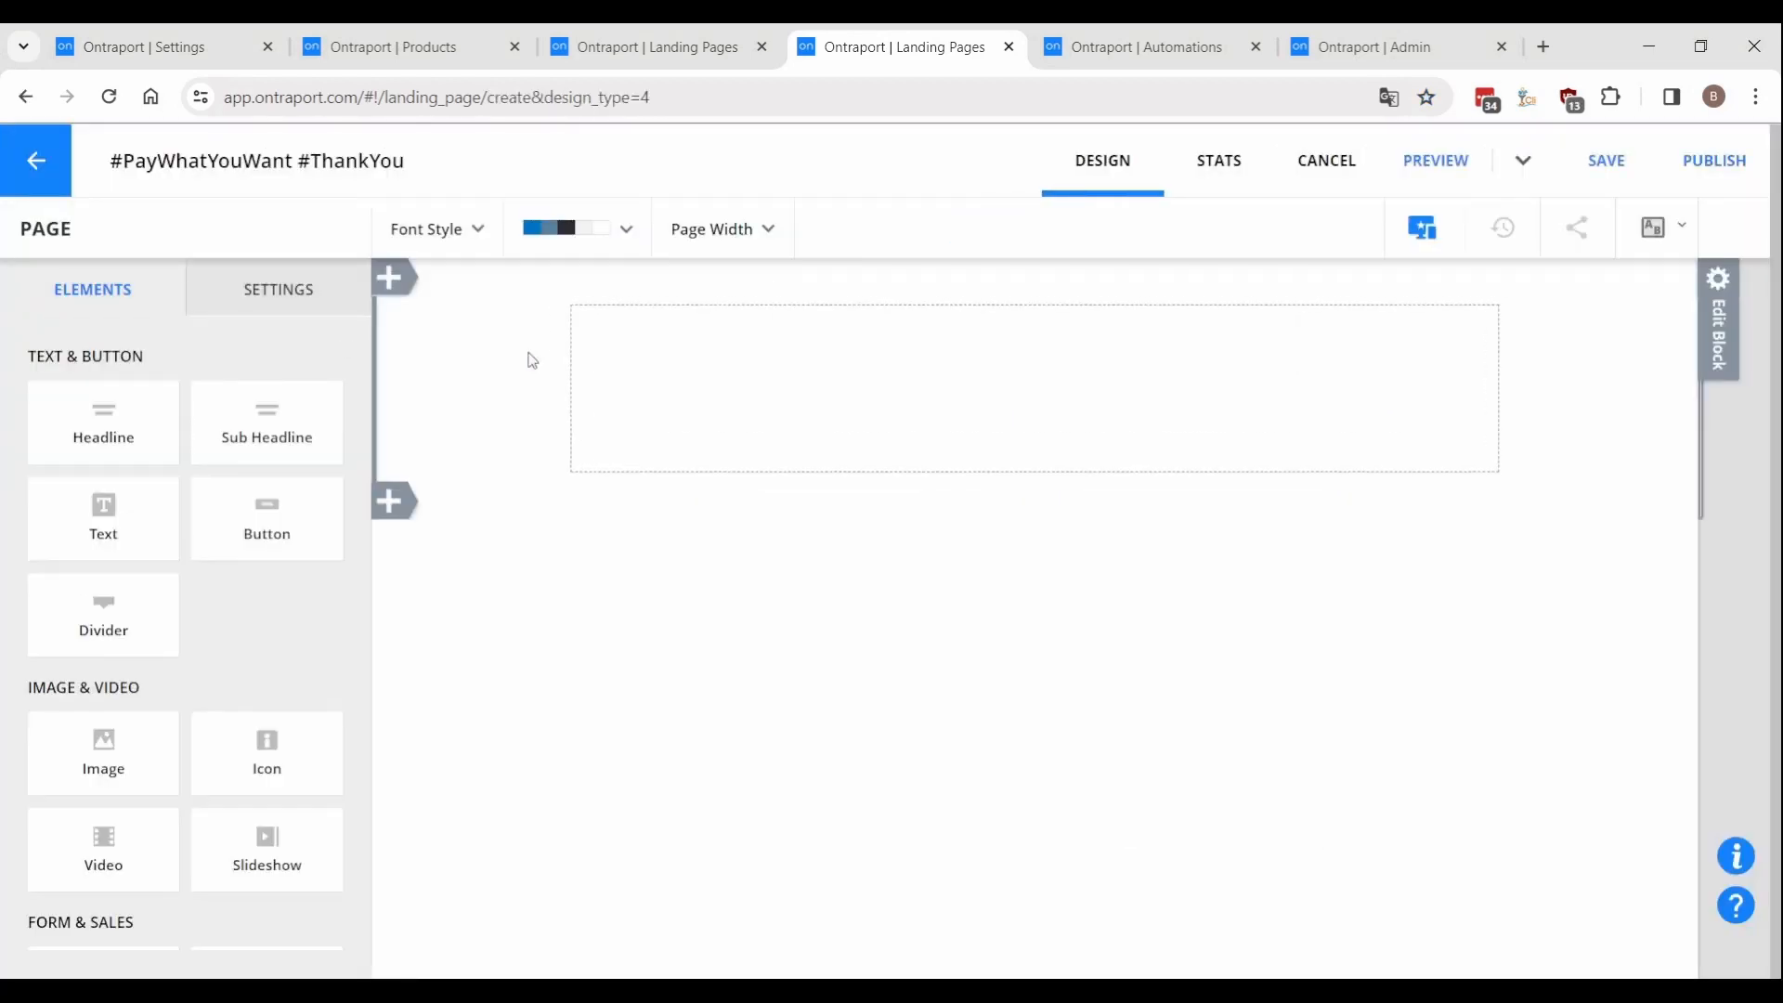
{"action": "left_click", "coordinate": [605, 988]}
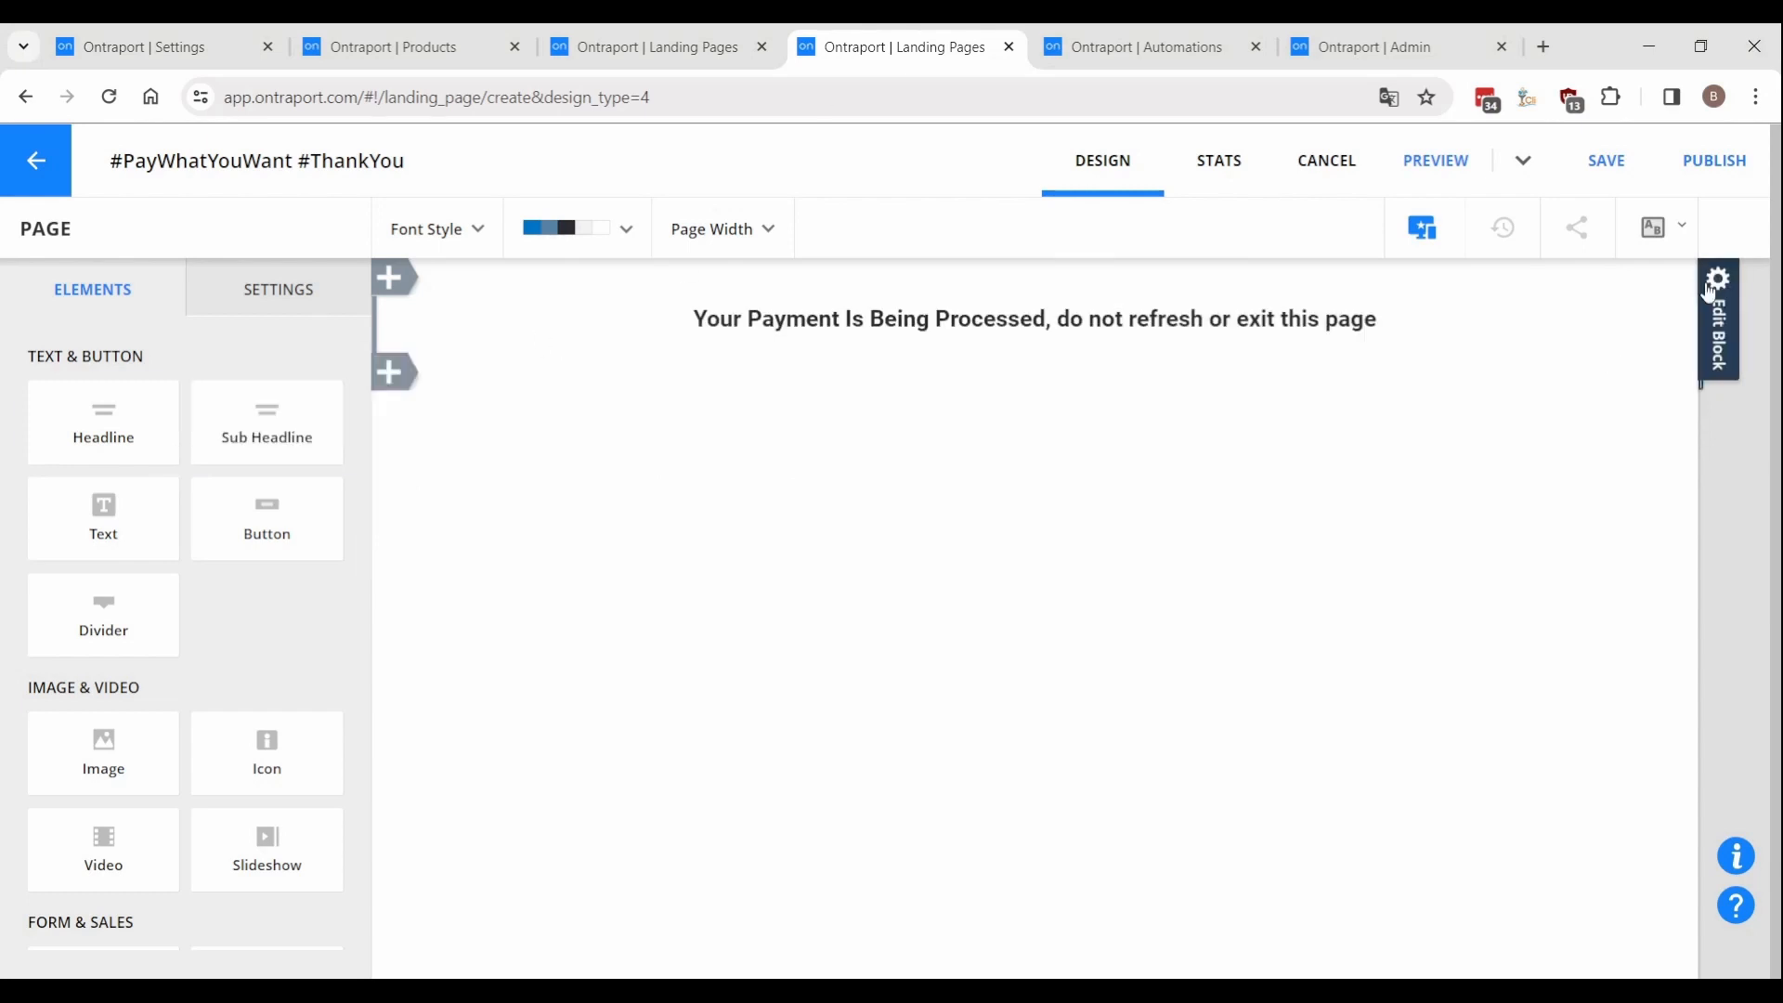
Show the payment processing block only to some identified visitors whose Pay What You Want Status is equal to Processing.
{"action": "left_click", "coordinate": [1716, 290]}
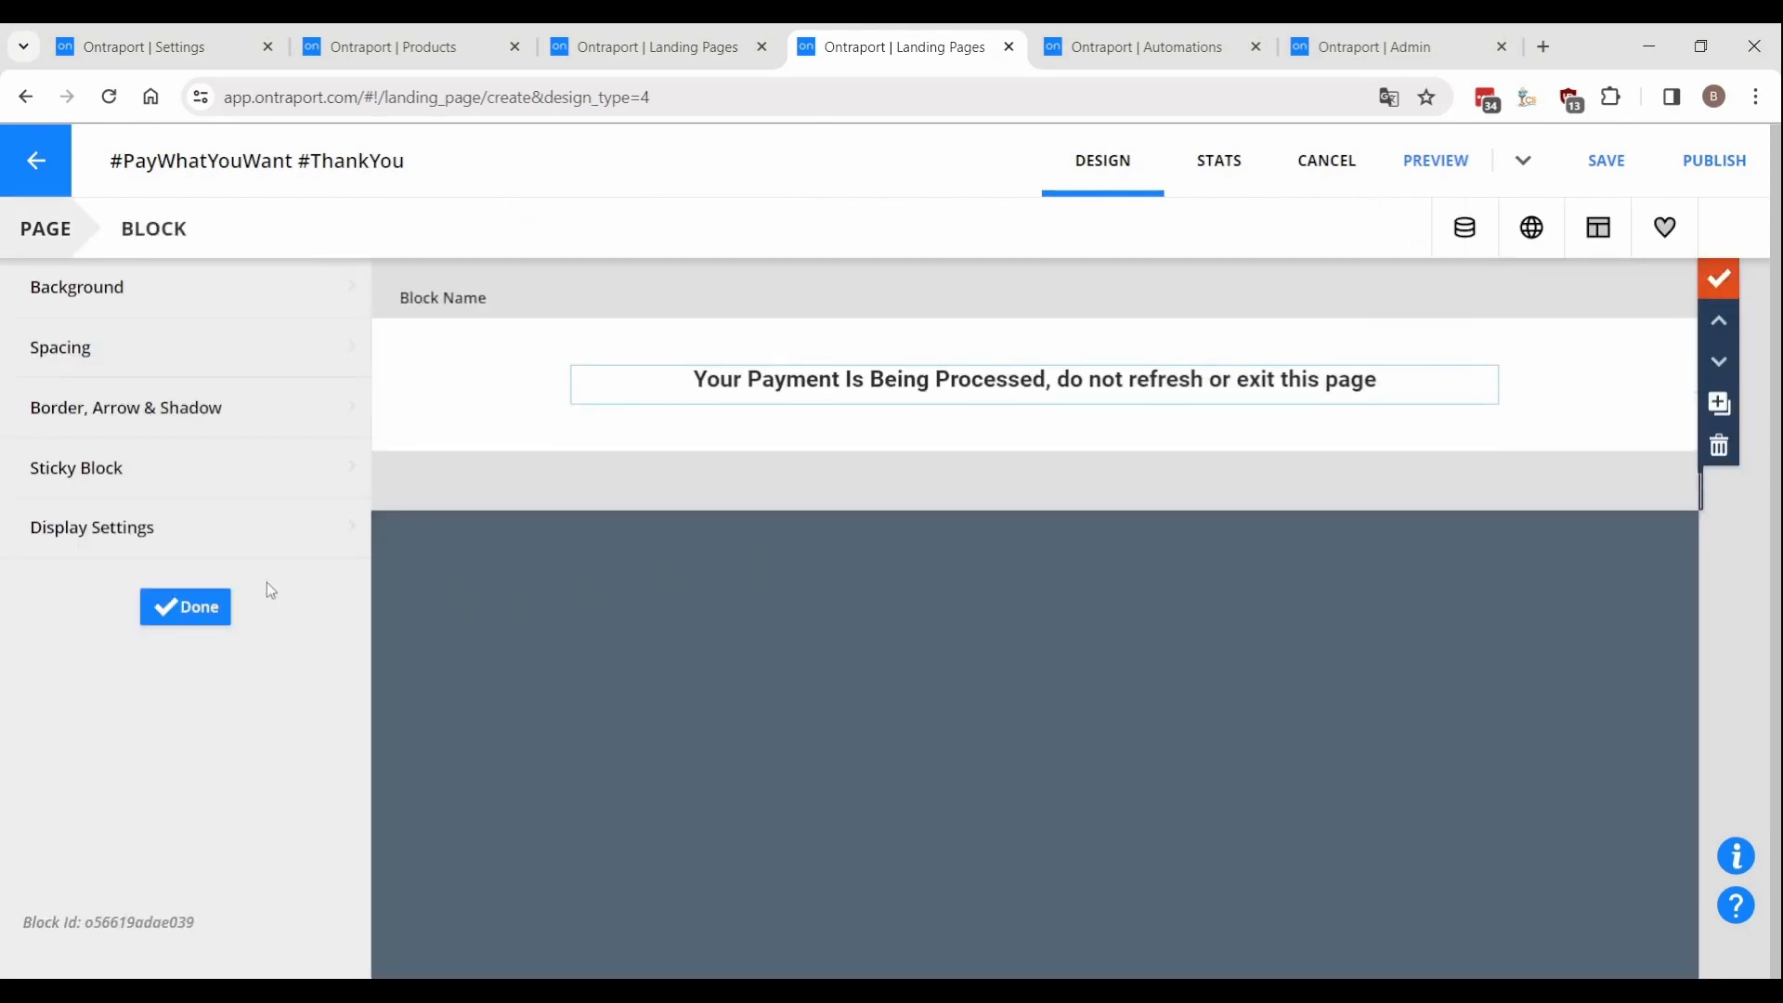
{"action": "left_click", "coordinate": [115, 555]}
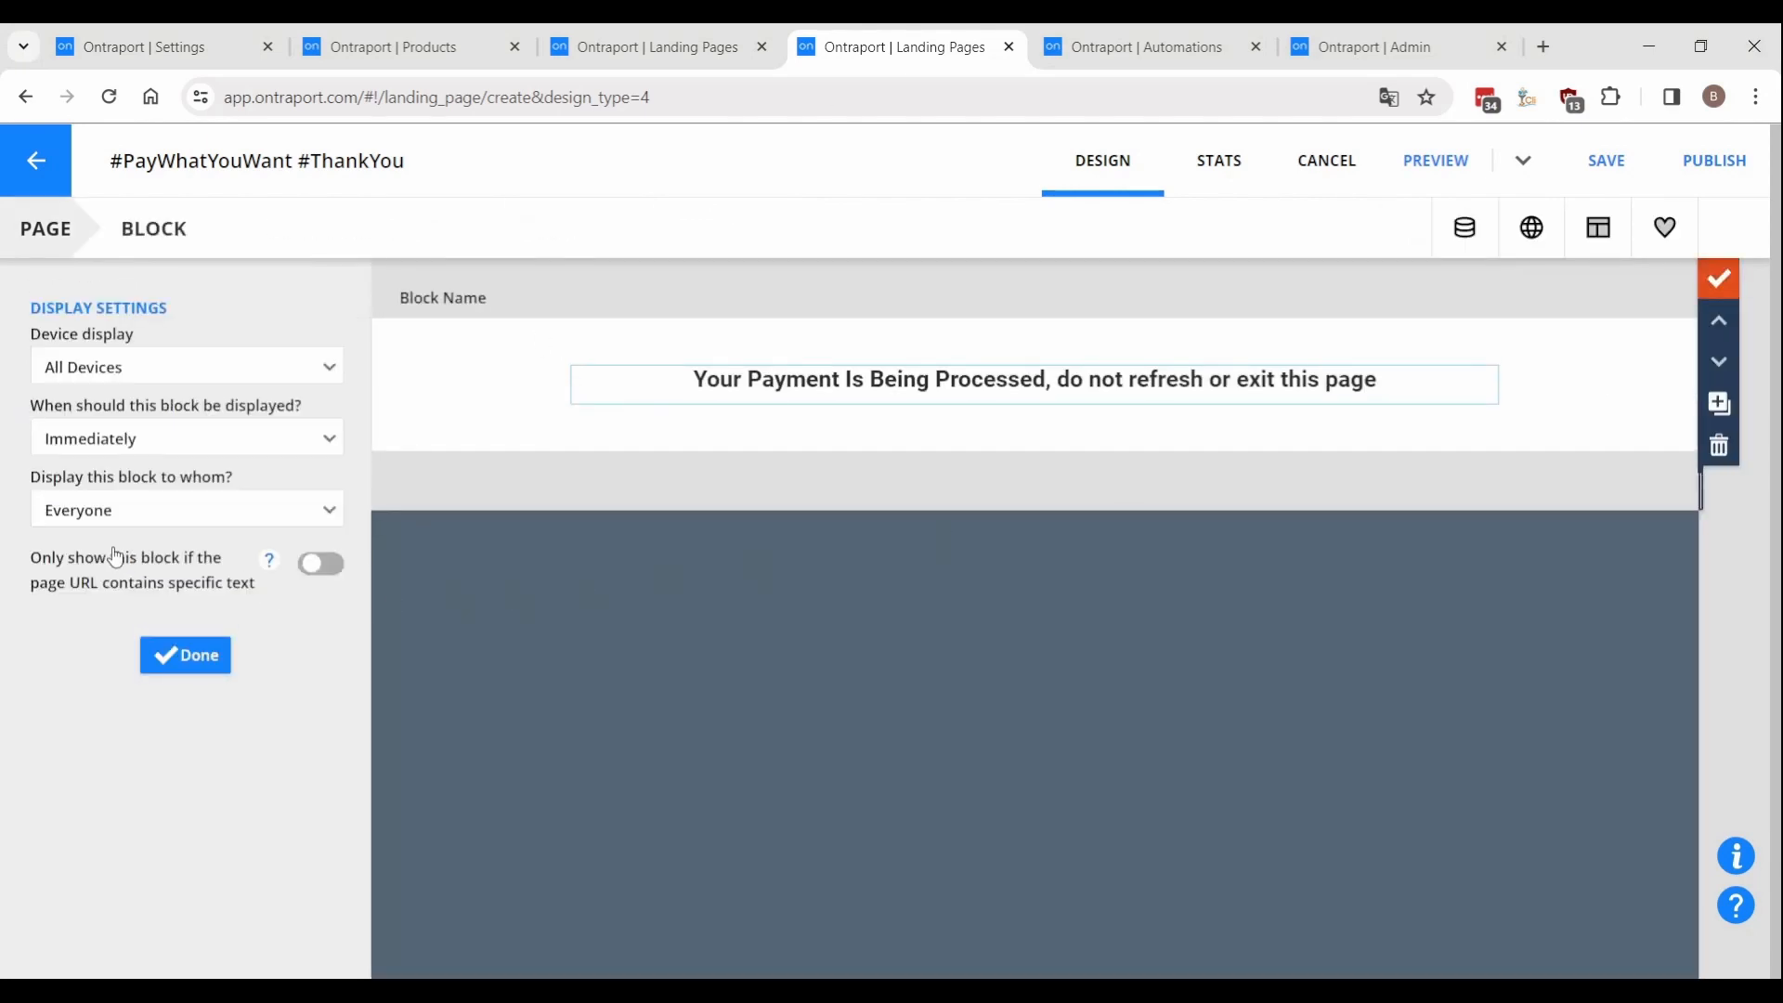
{"action": "left_click", "coordinate": [186, 509]}
{"action": "left_click", "coordinate": [153, 663]}
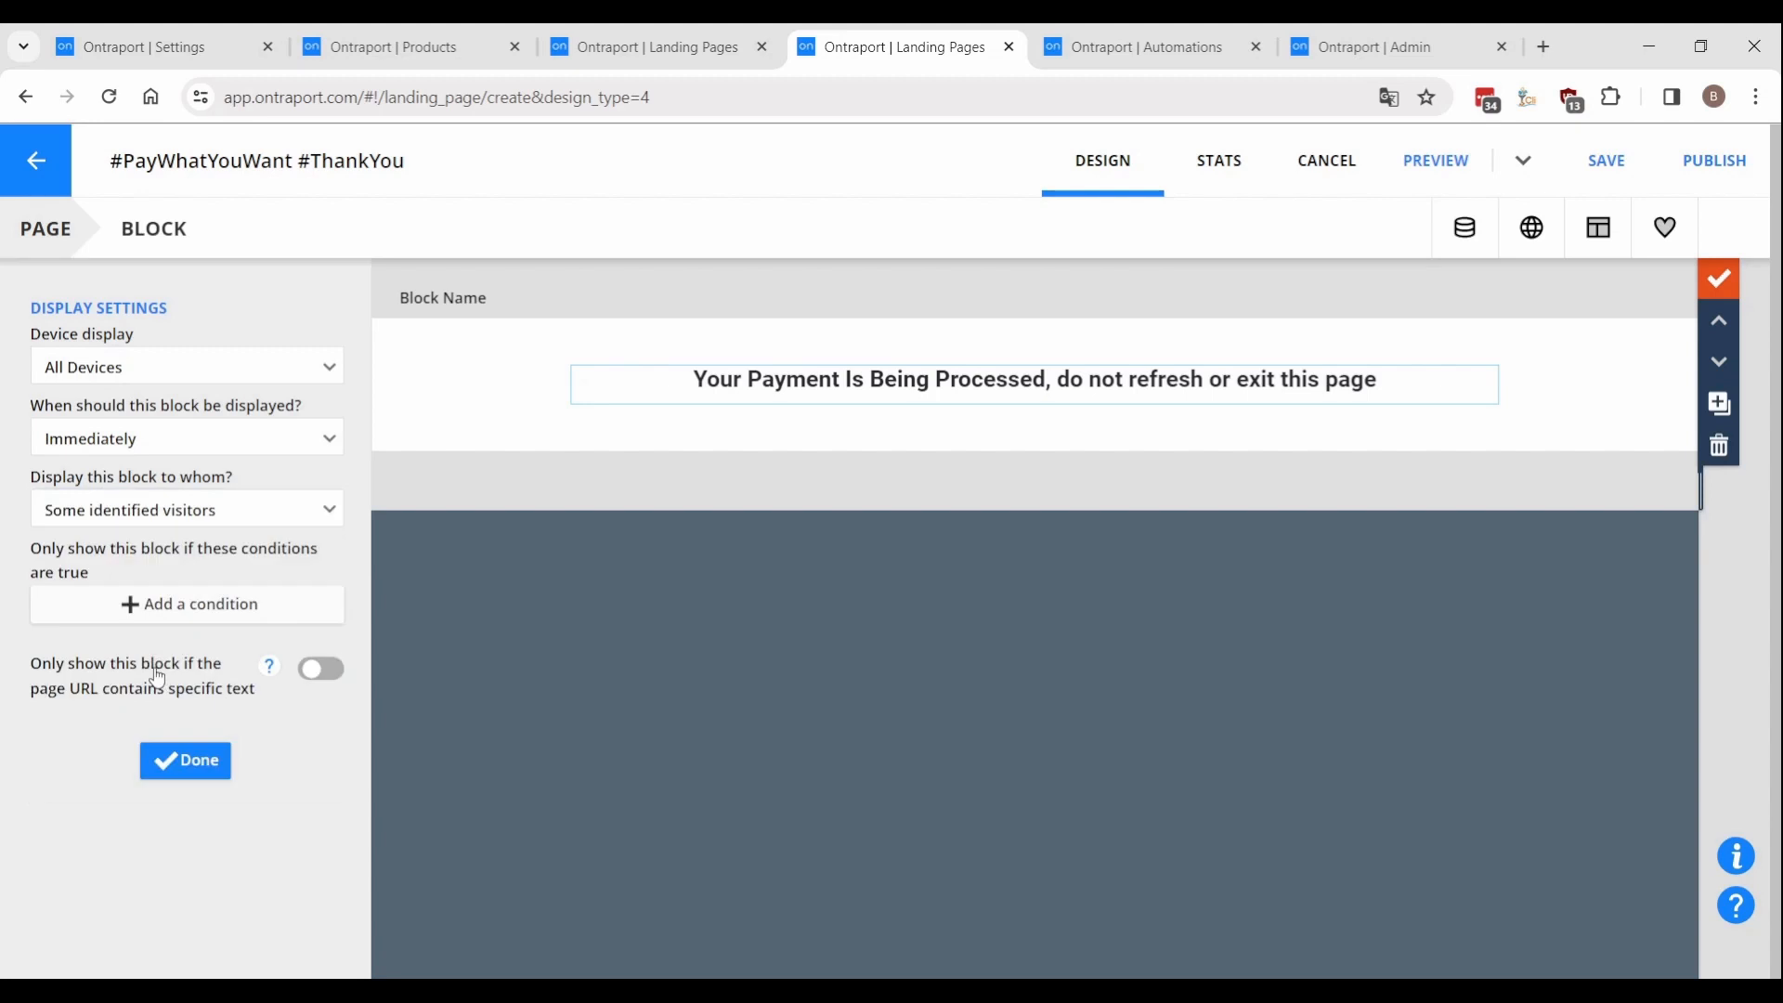
{"action": "left_click", "coordinate": [125, 618]}
{"action": "left_click", "coordinate": [938, 557]}
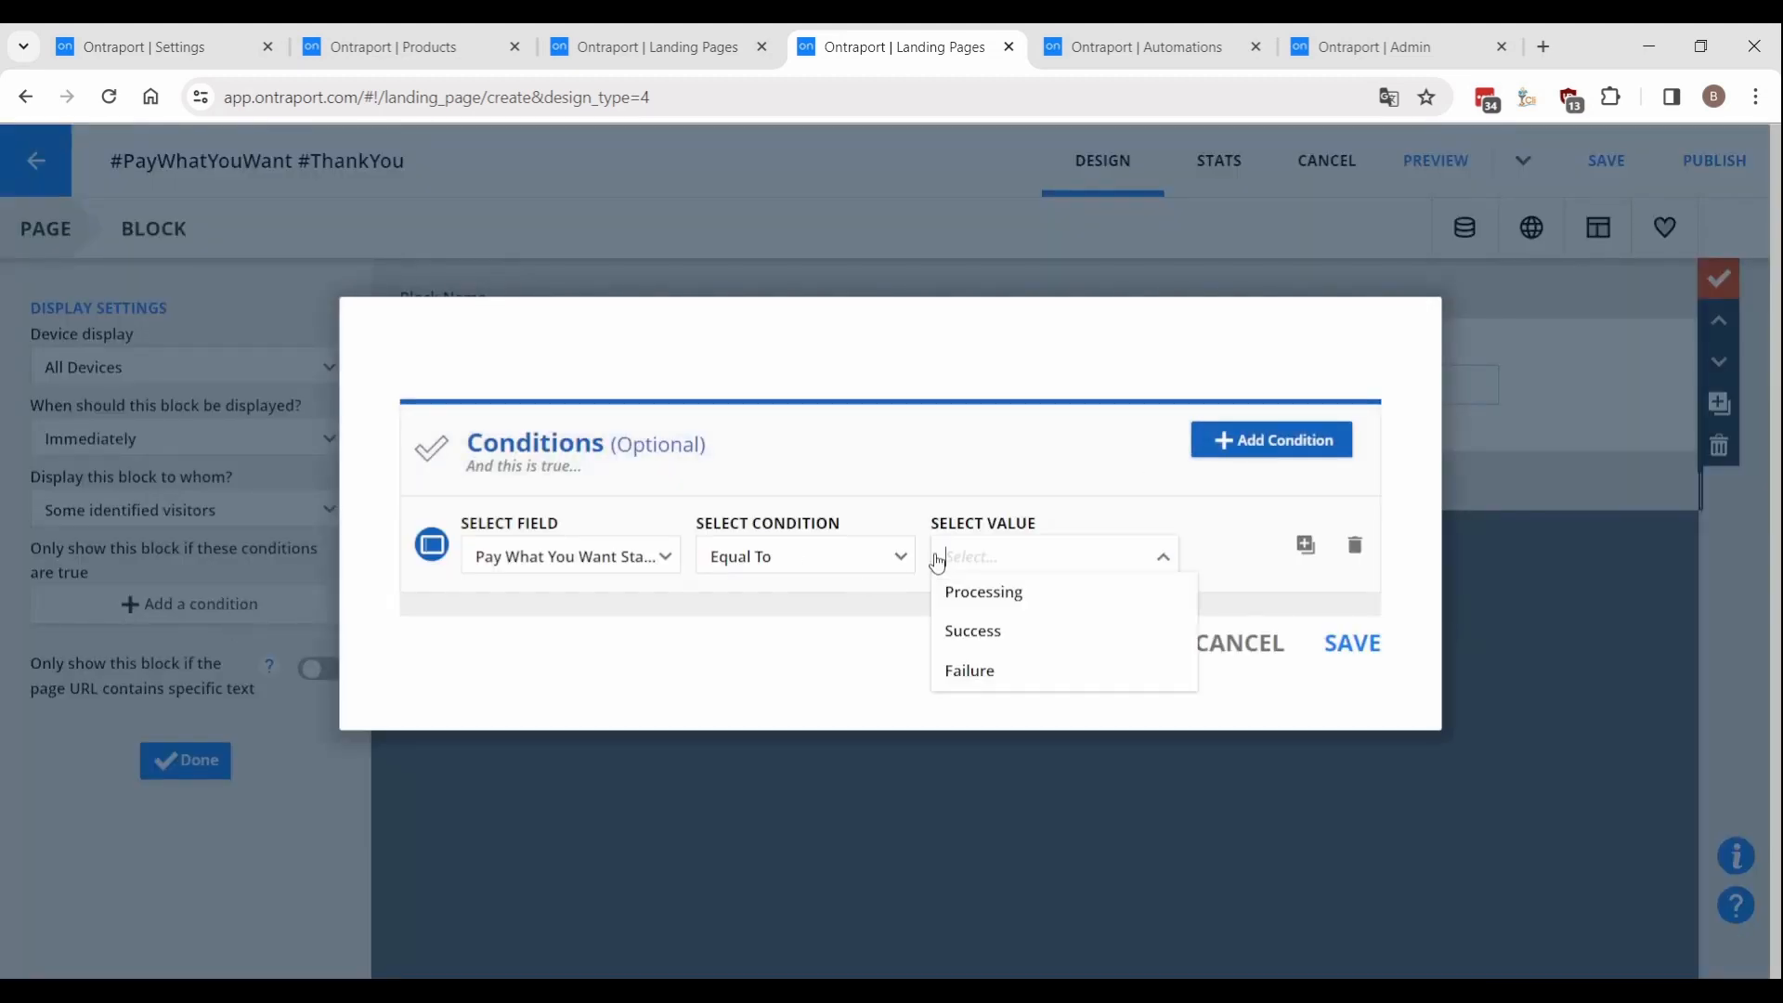
{"action": "left_click", "coordinate": [983, 591]}
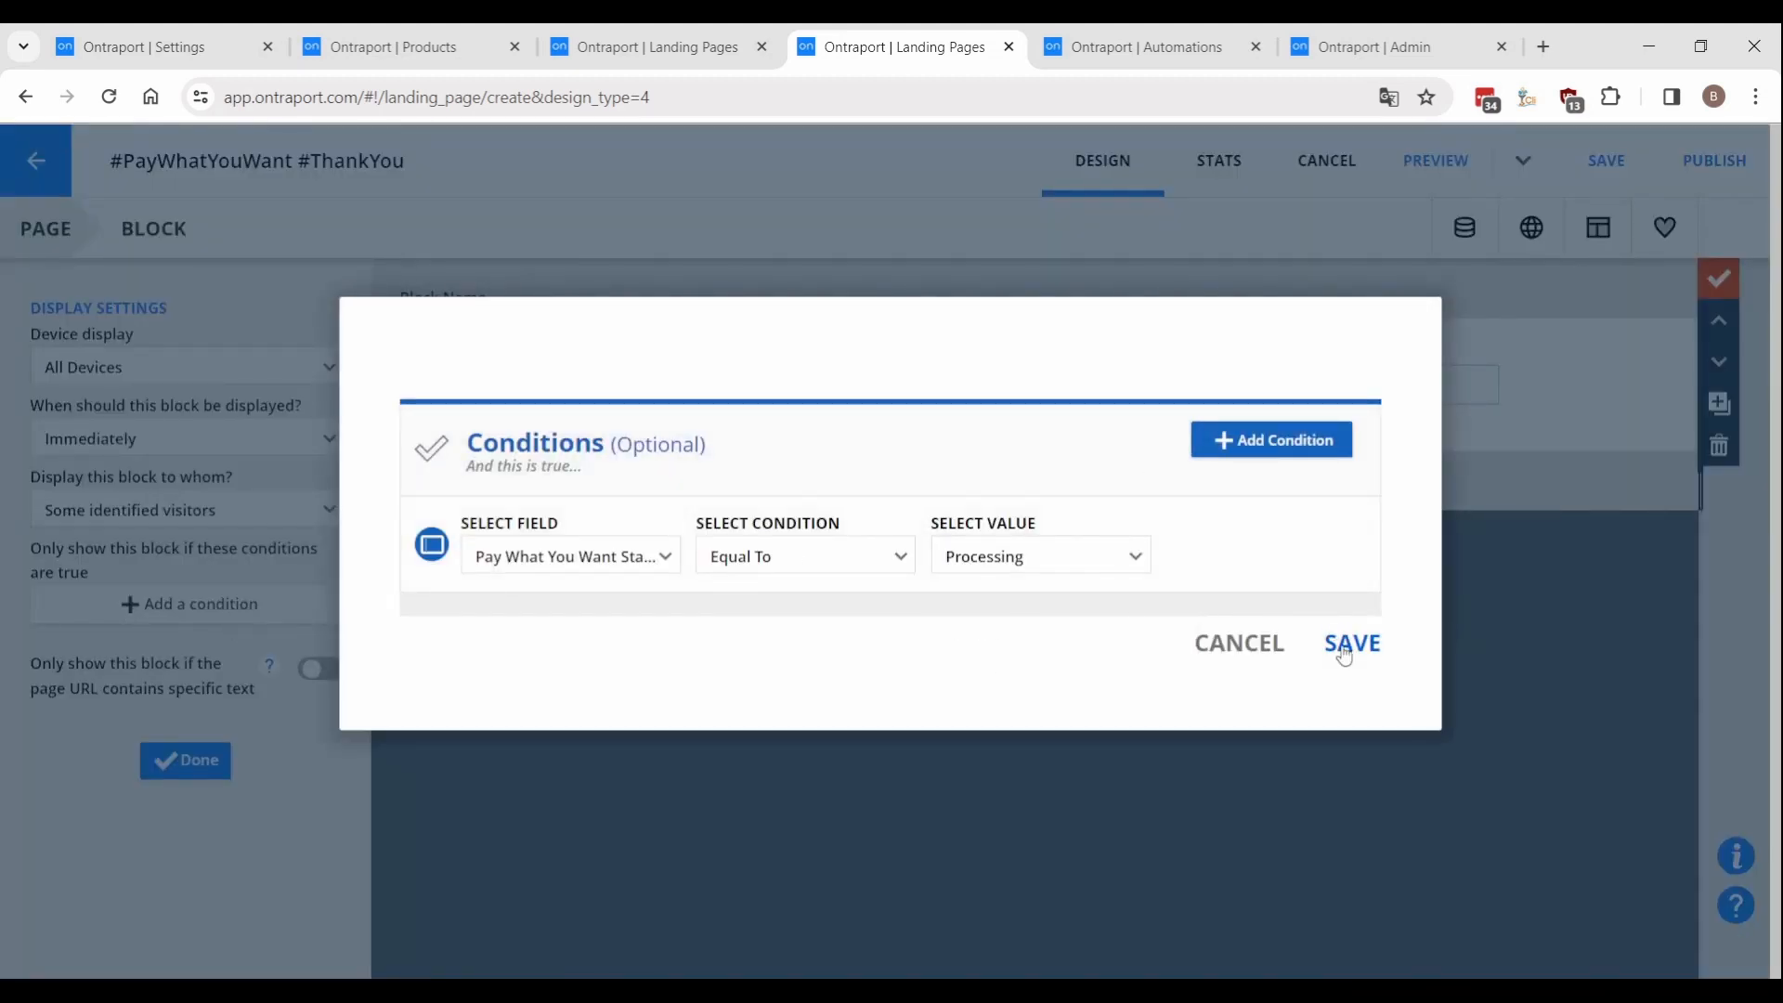
{"action": "left_click", "coordinate": [1351, 644]}
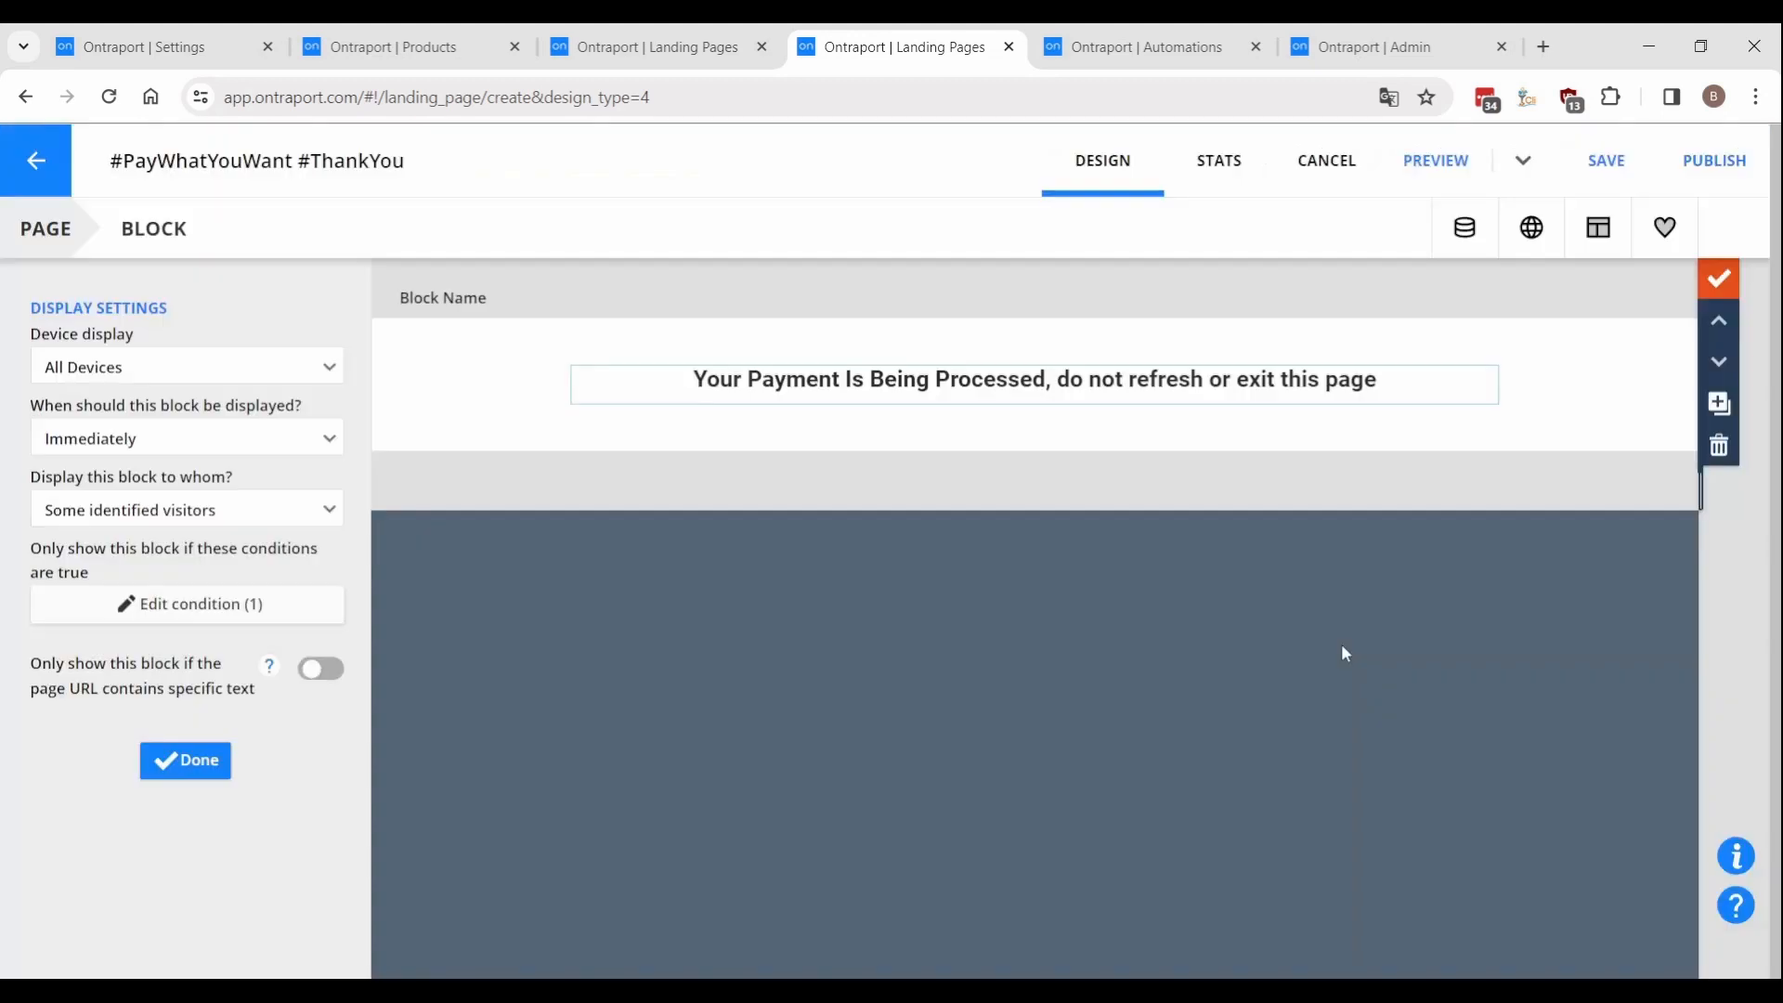
{"action": "left_click", "coordinate": [201, 760]}
{"action": "left_click", "coordinate": [171, 615]}
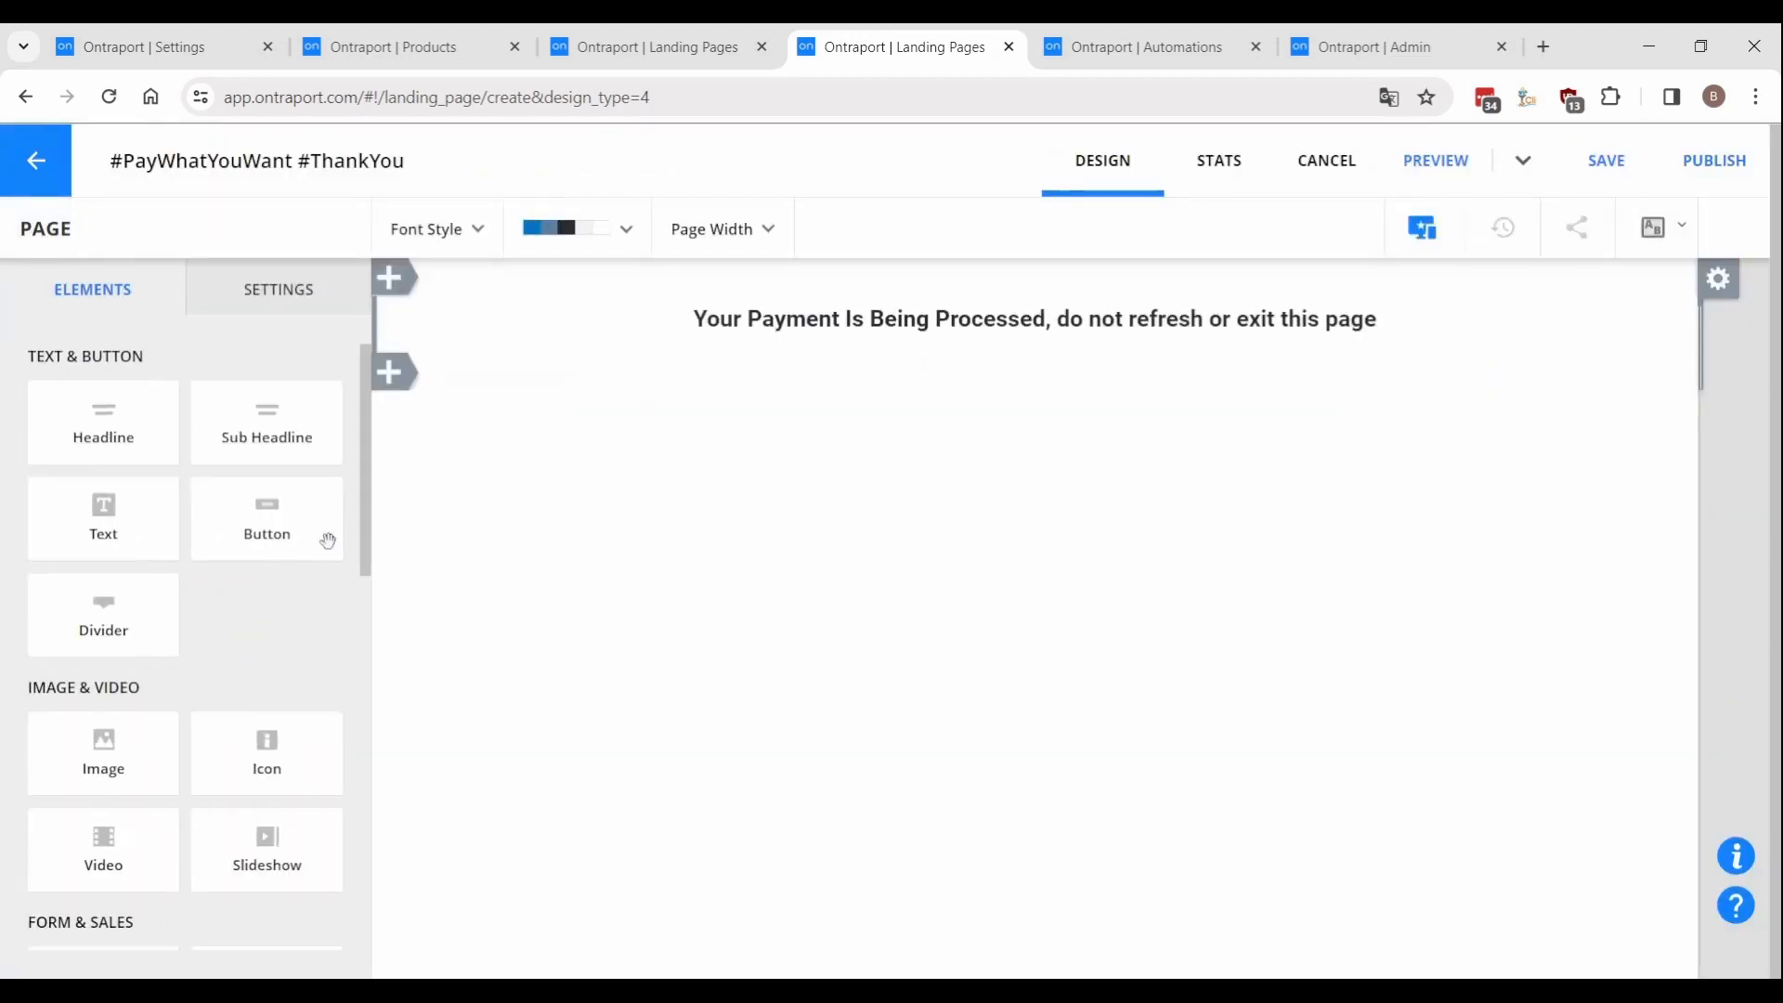
{"action": "left_click", "coordinate": [871, 390]}
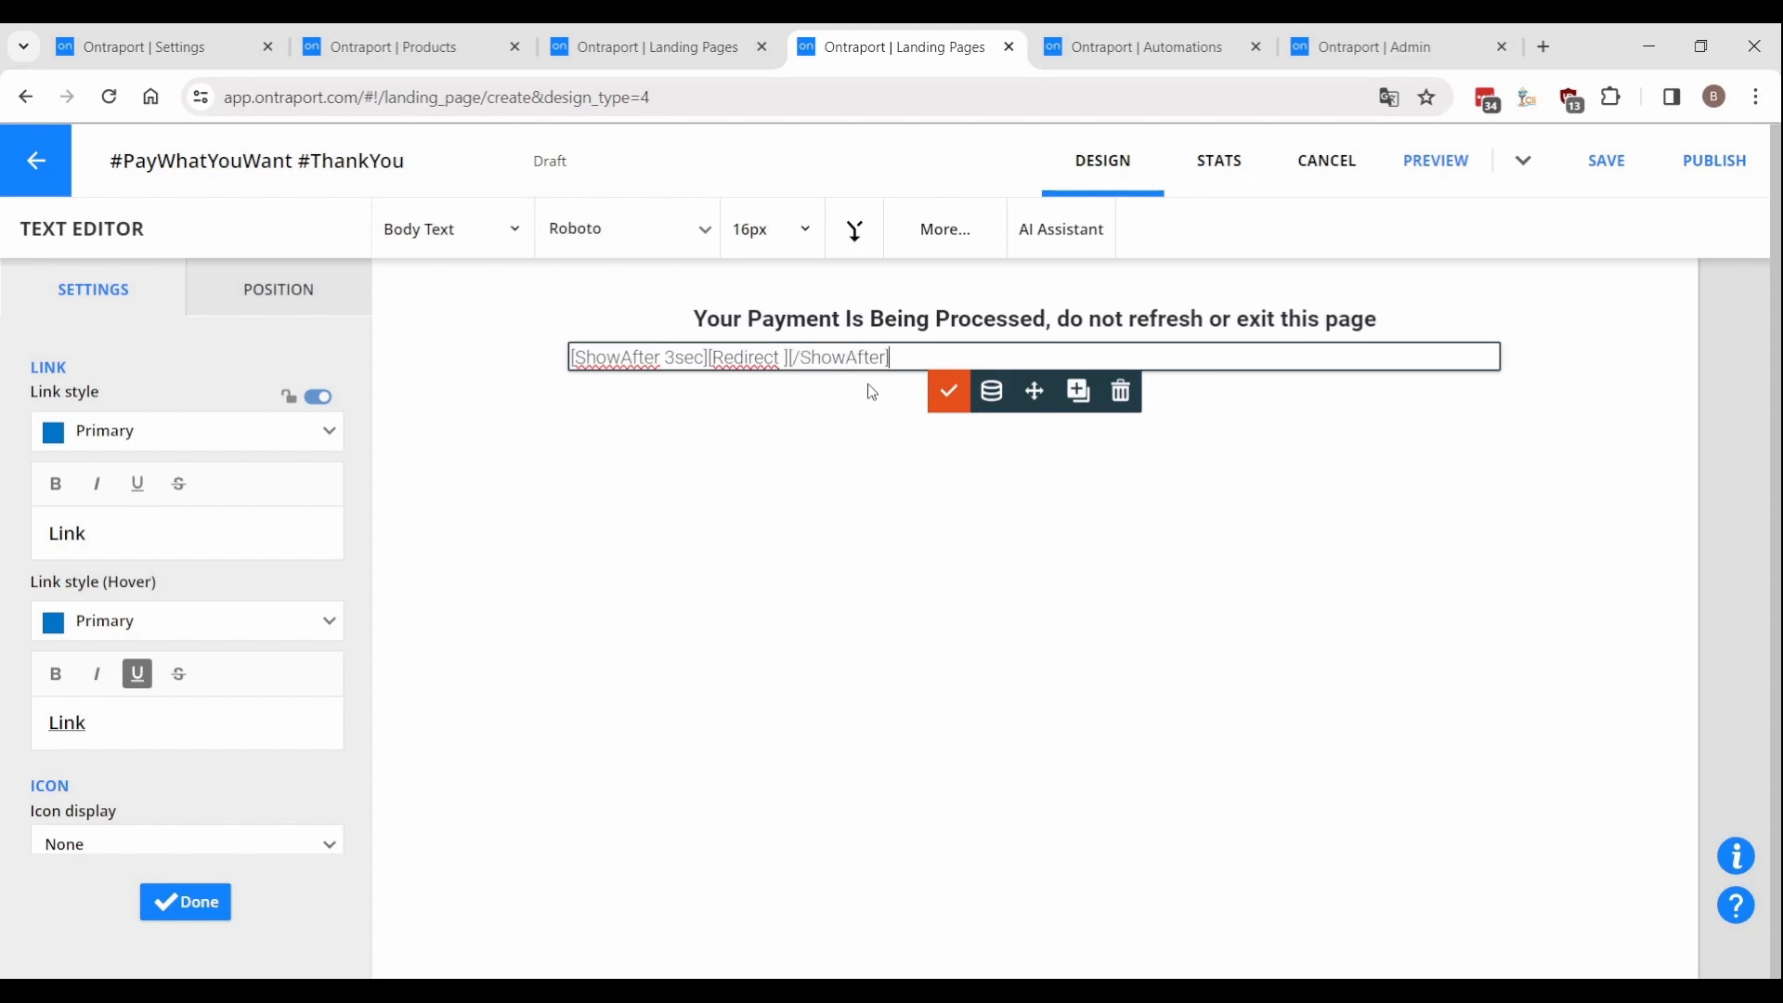
{"action": "type", "text": "https://clickfixdemos.safechkout.net/paywhatyouwant/ty"}
{"action": "left_click", "coordinate": [945, 396]}
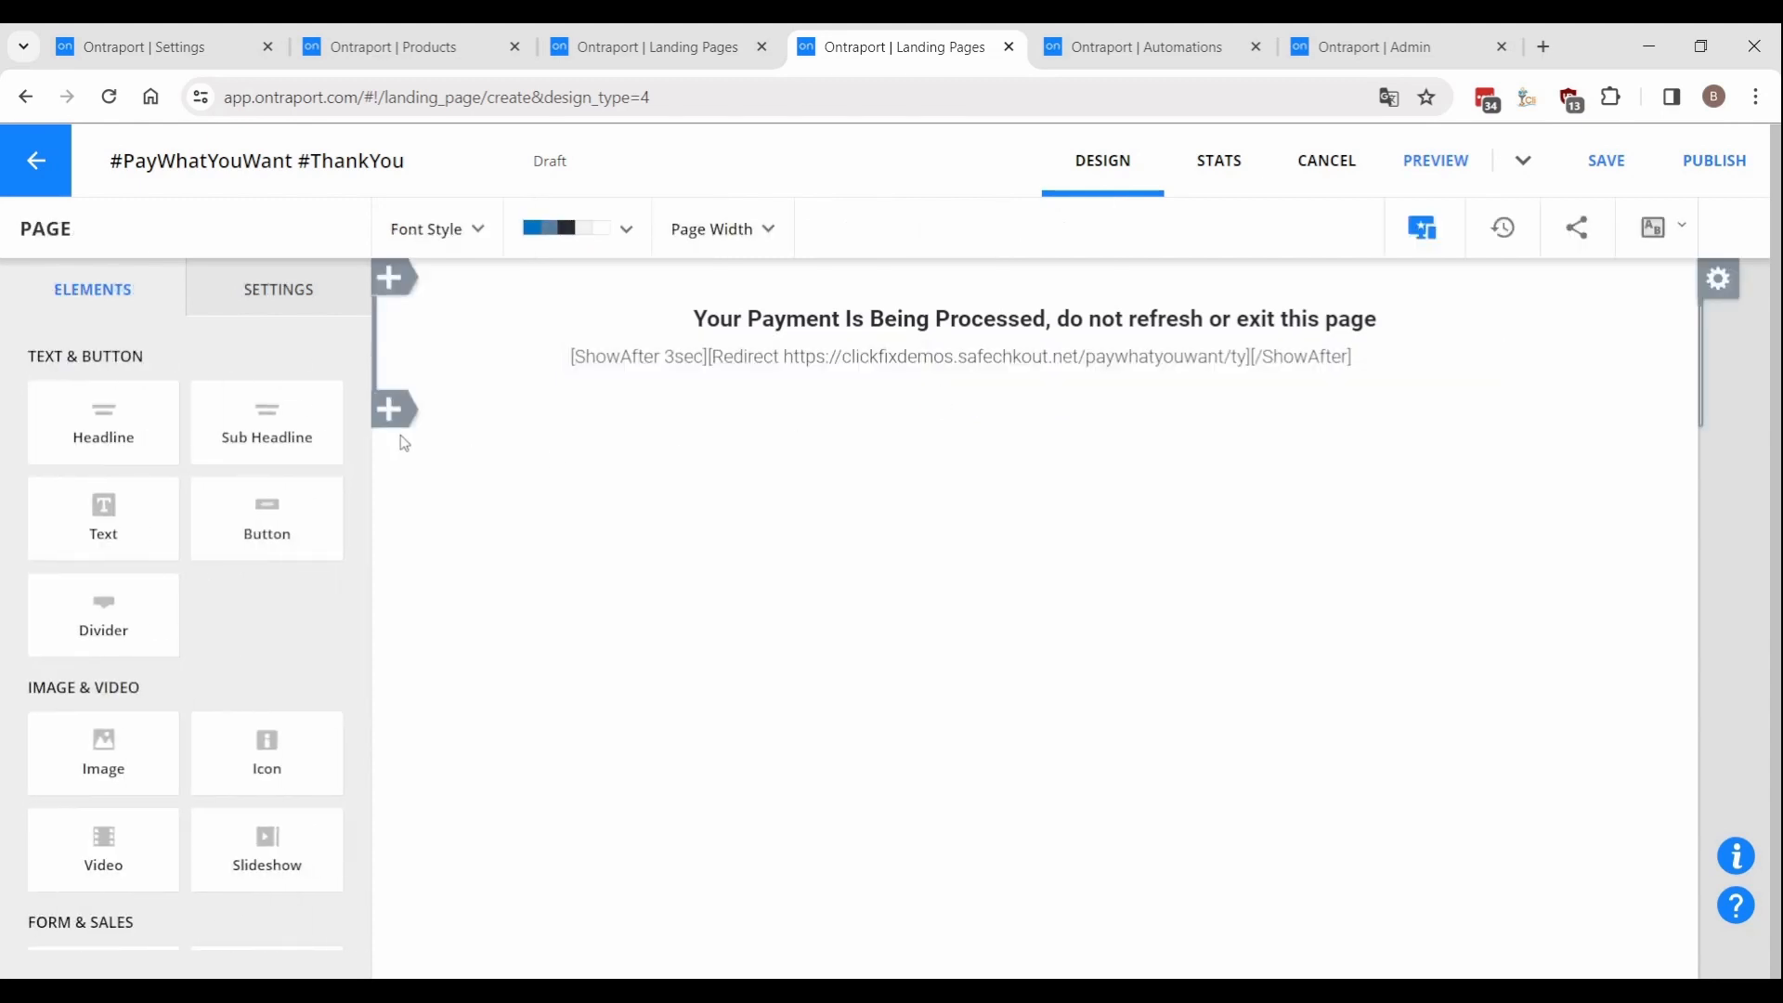
Add a one-column block below the processing block with the headline "Success, thank you for your payment".
{"action": "left_click", "coordinate": [410, 406]}
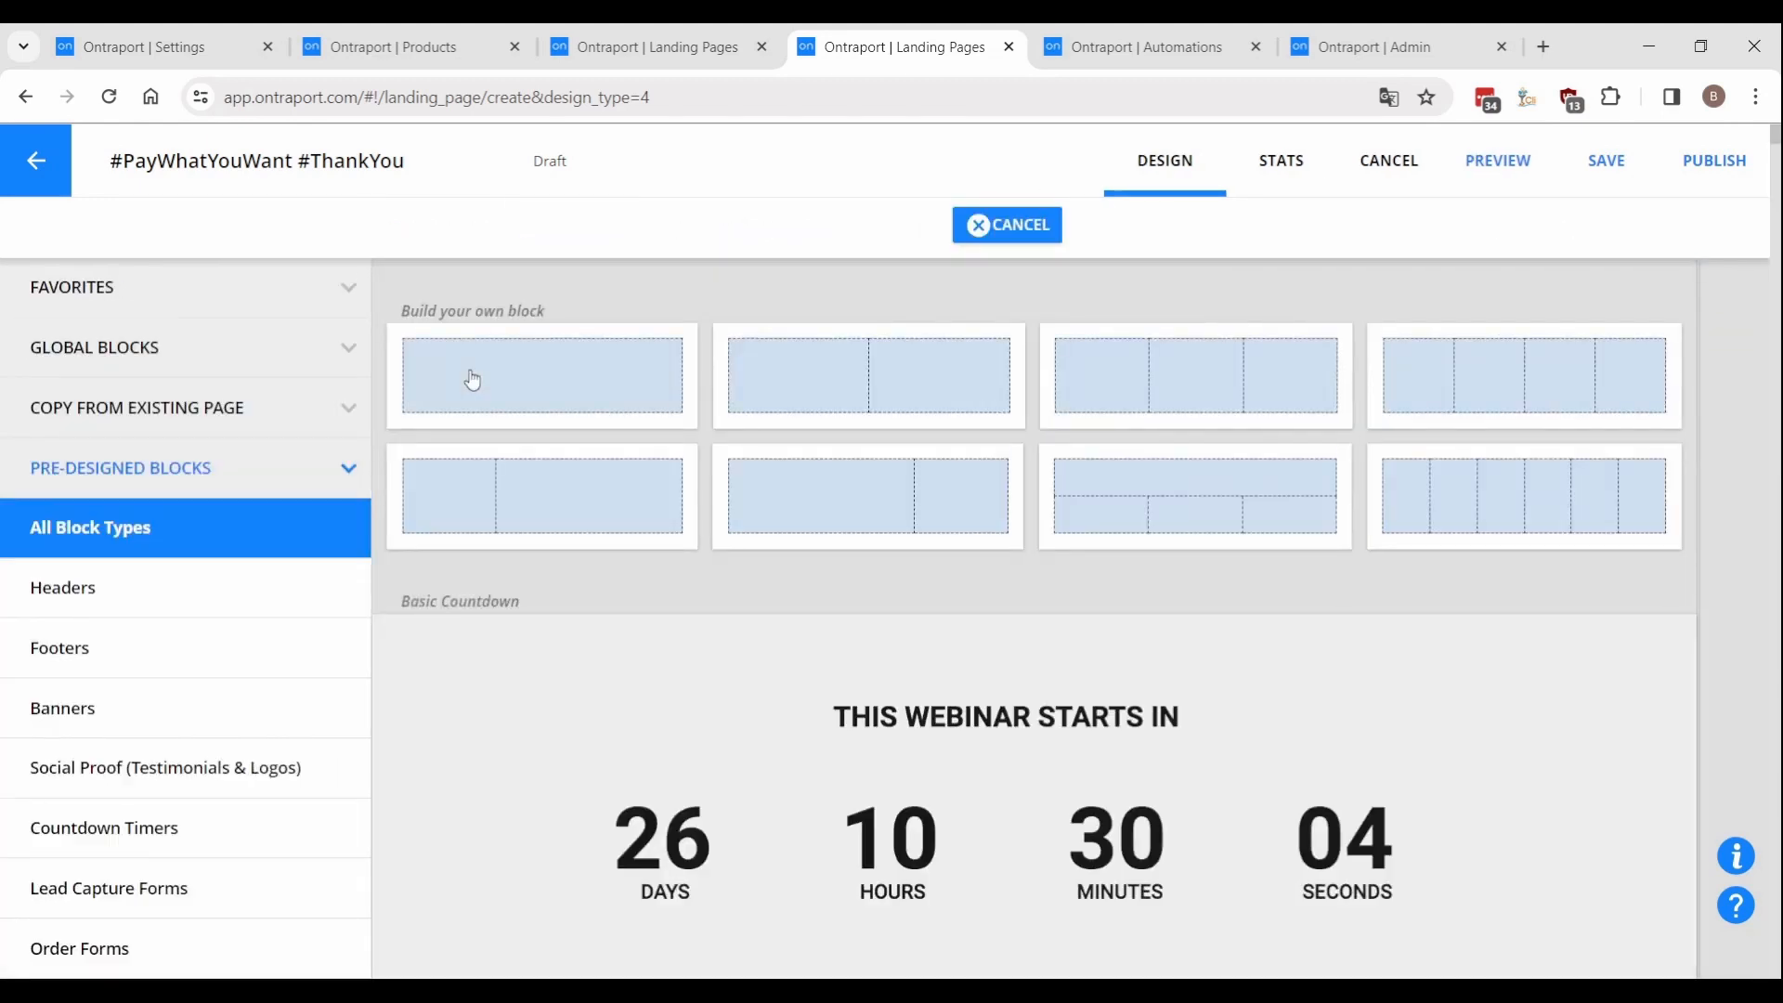
{"action": "left_click", "coordinate": [471, 379]}
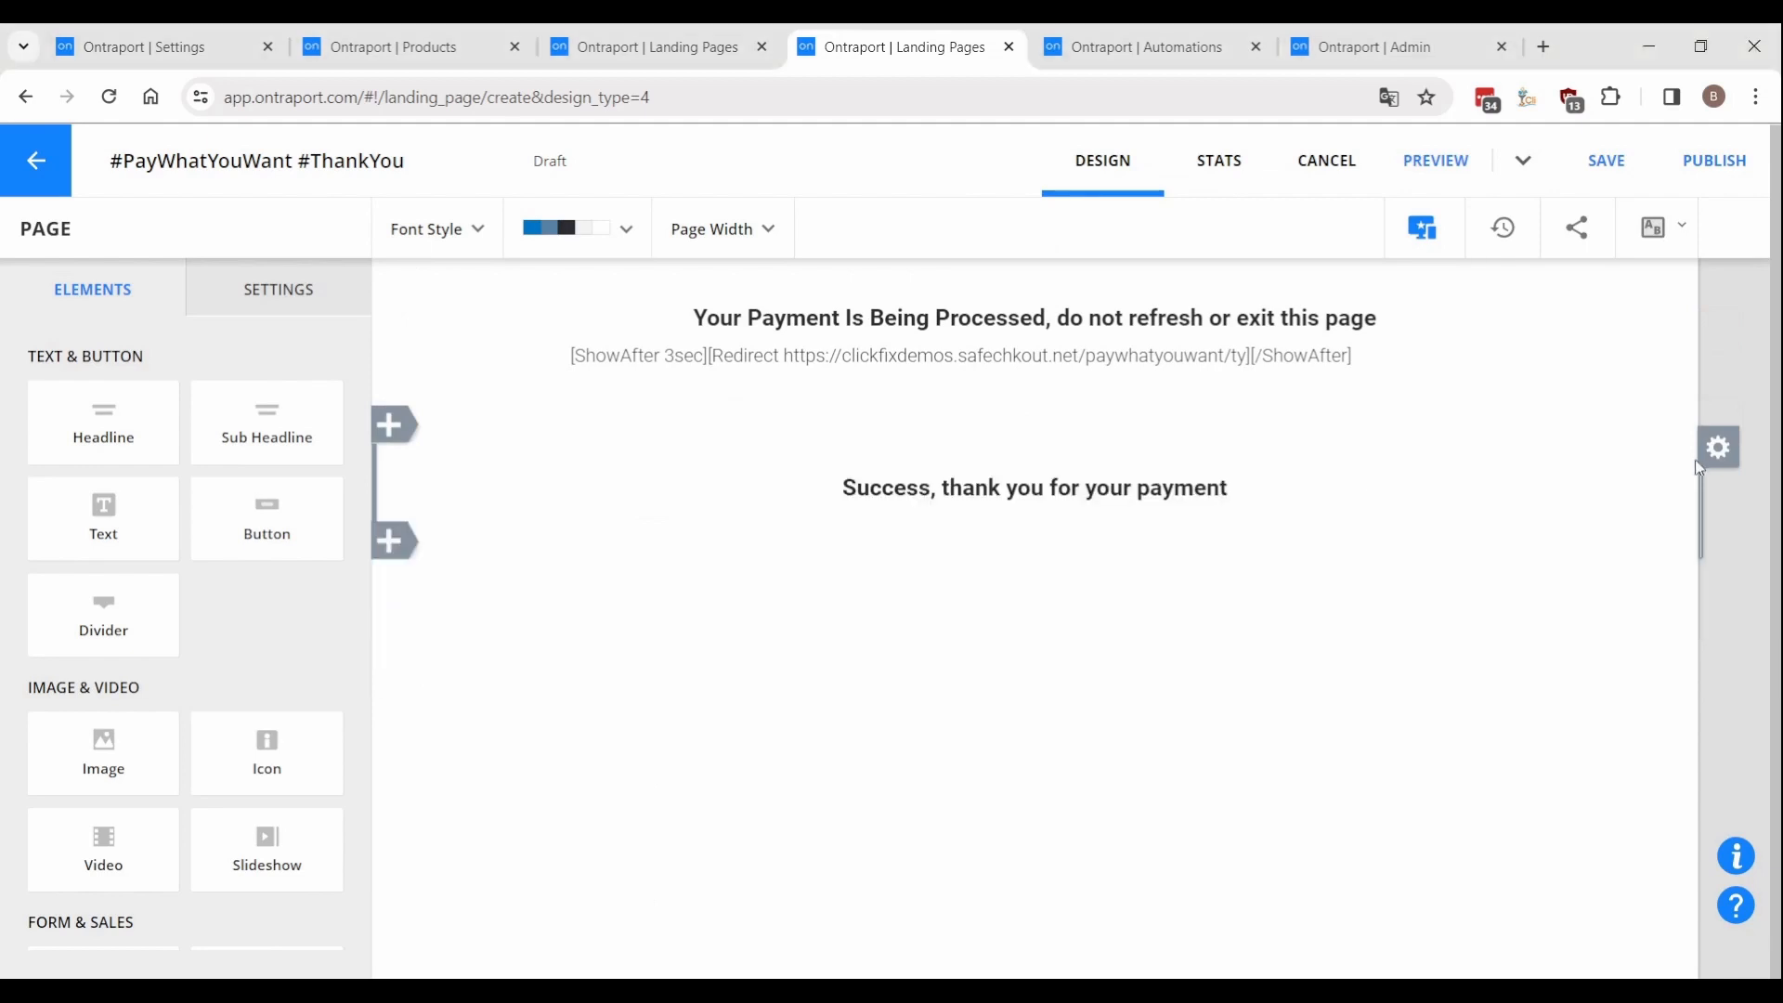
Show the payment success block only to some identified visitors whose Pay What You Want Status is equal to Success.
{"action": "left_click", "coordinate": [1717, 448]}
{"action": "left_click", "coordinate": [127, 523]}
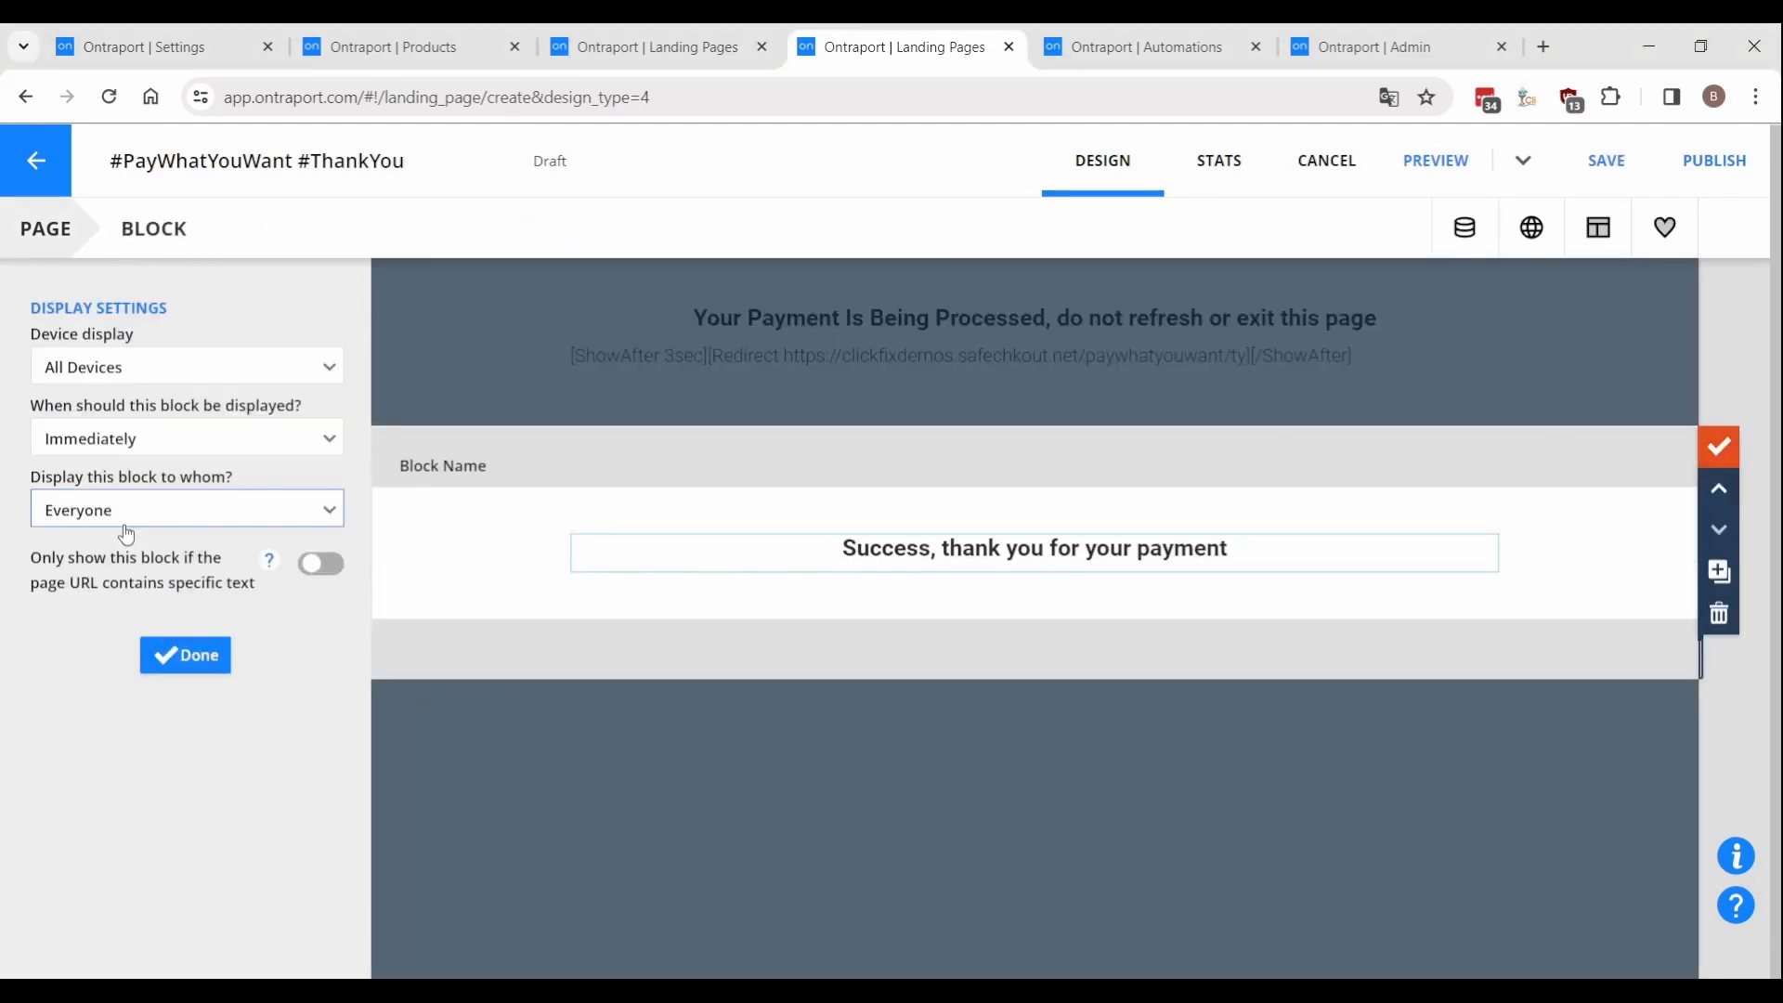
{"action": "left_click", "coordinate": [127, 510]}
{"action": "left_click", "coordinate": [128, 641]}
{"action": "left_click", "coordinate": [115, 617]}
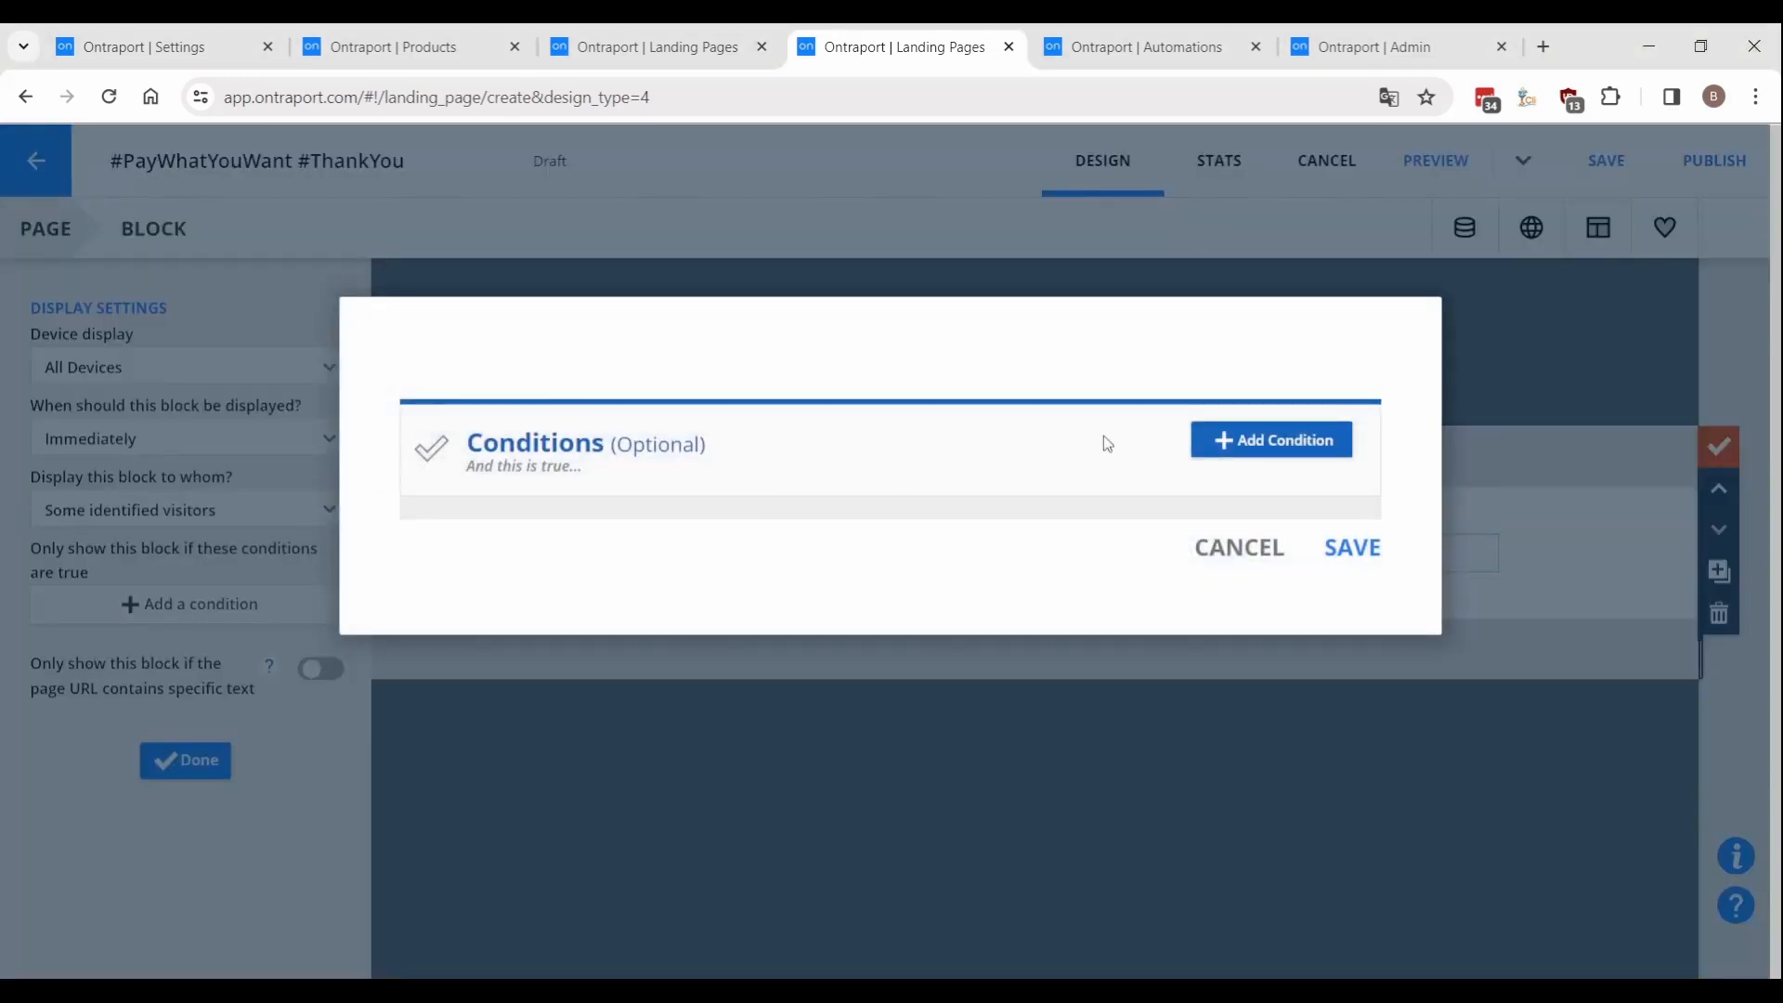
{"action": "left_click", "coordinate": [1235, 427]}
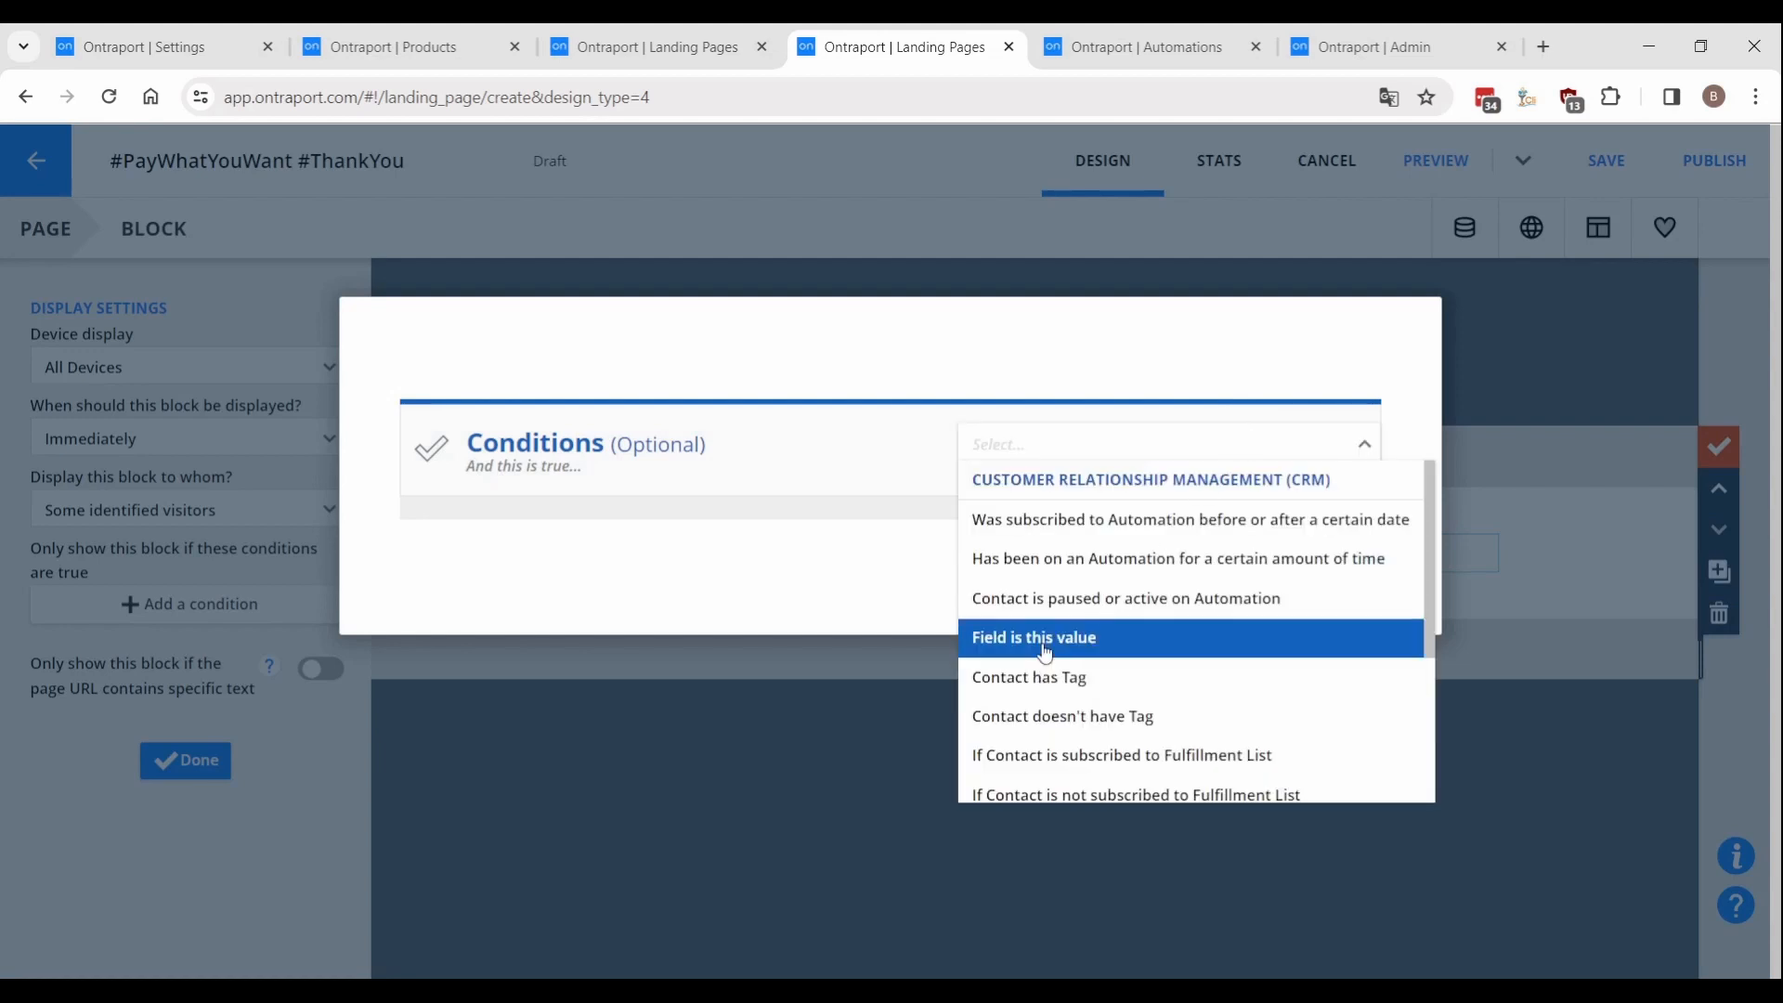
{"action": "left_click", "coordinate": [1045, 635]}
{"action": "left_click", "coordinate": [787, 562]}
{"action": "left_click", "coordinate": [780, 591]}
{"action": "left_click", "coordinate": [1027, 557]}
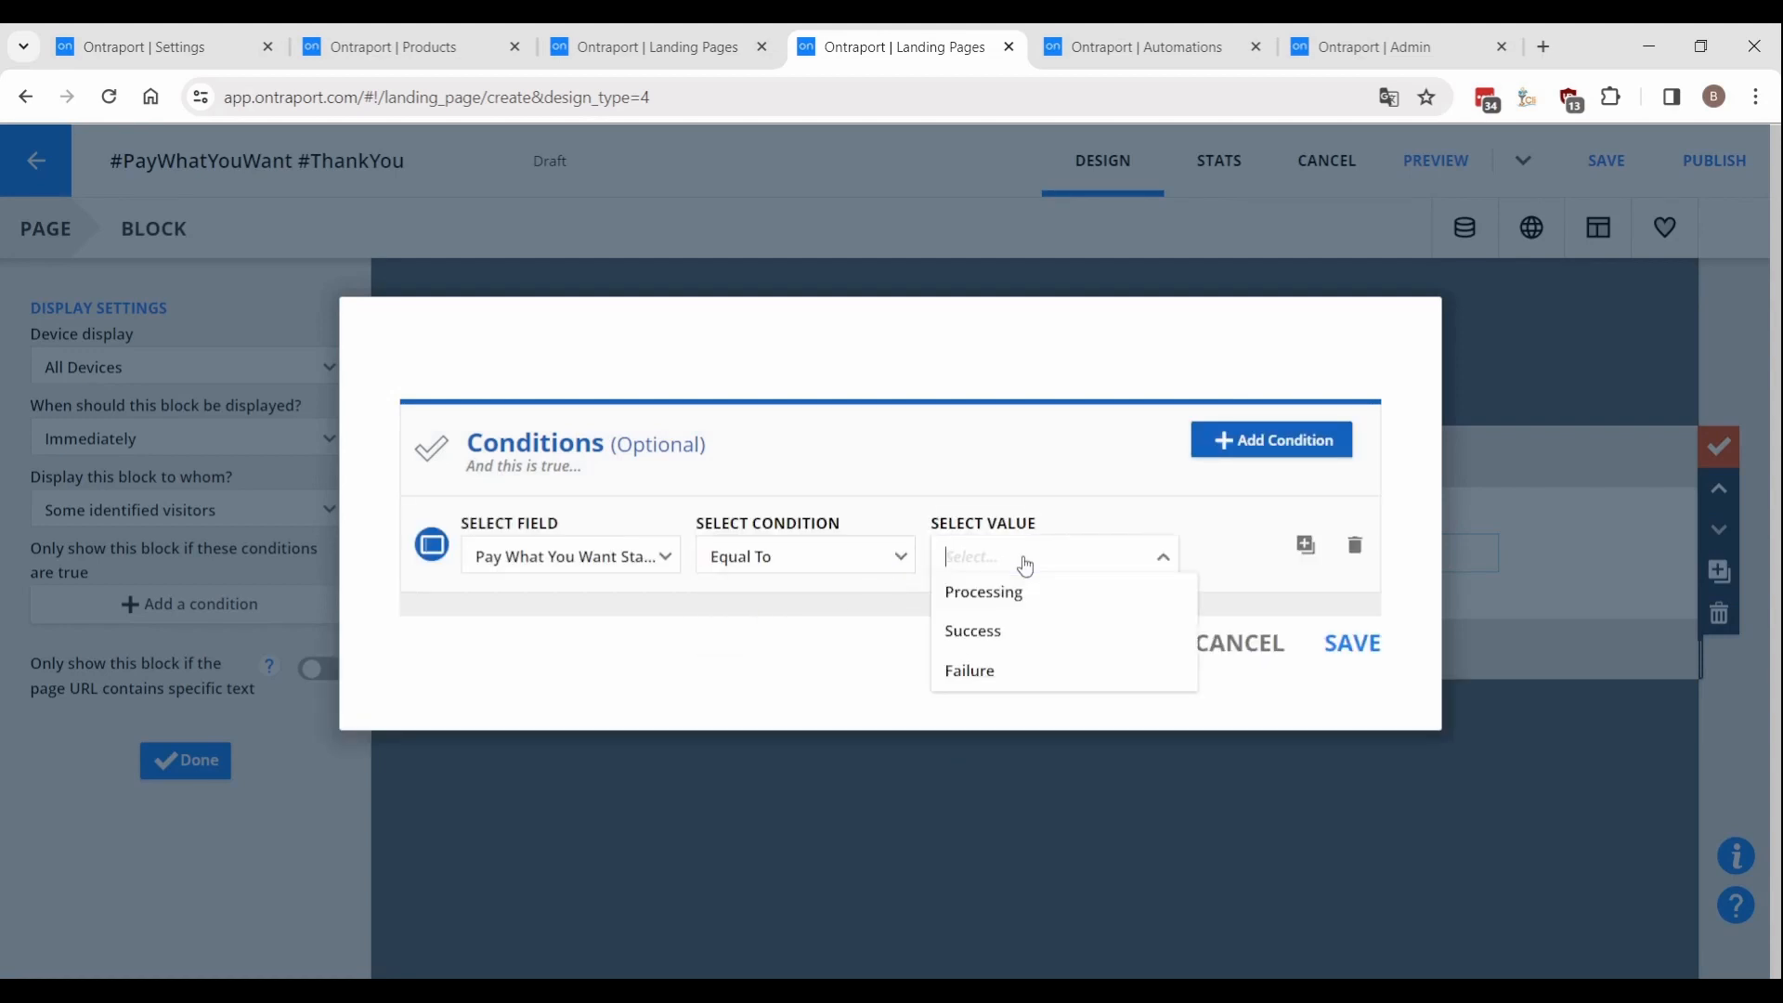
{"action": "left_click", "coordinate": [1018, 633]}
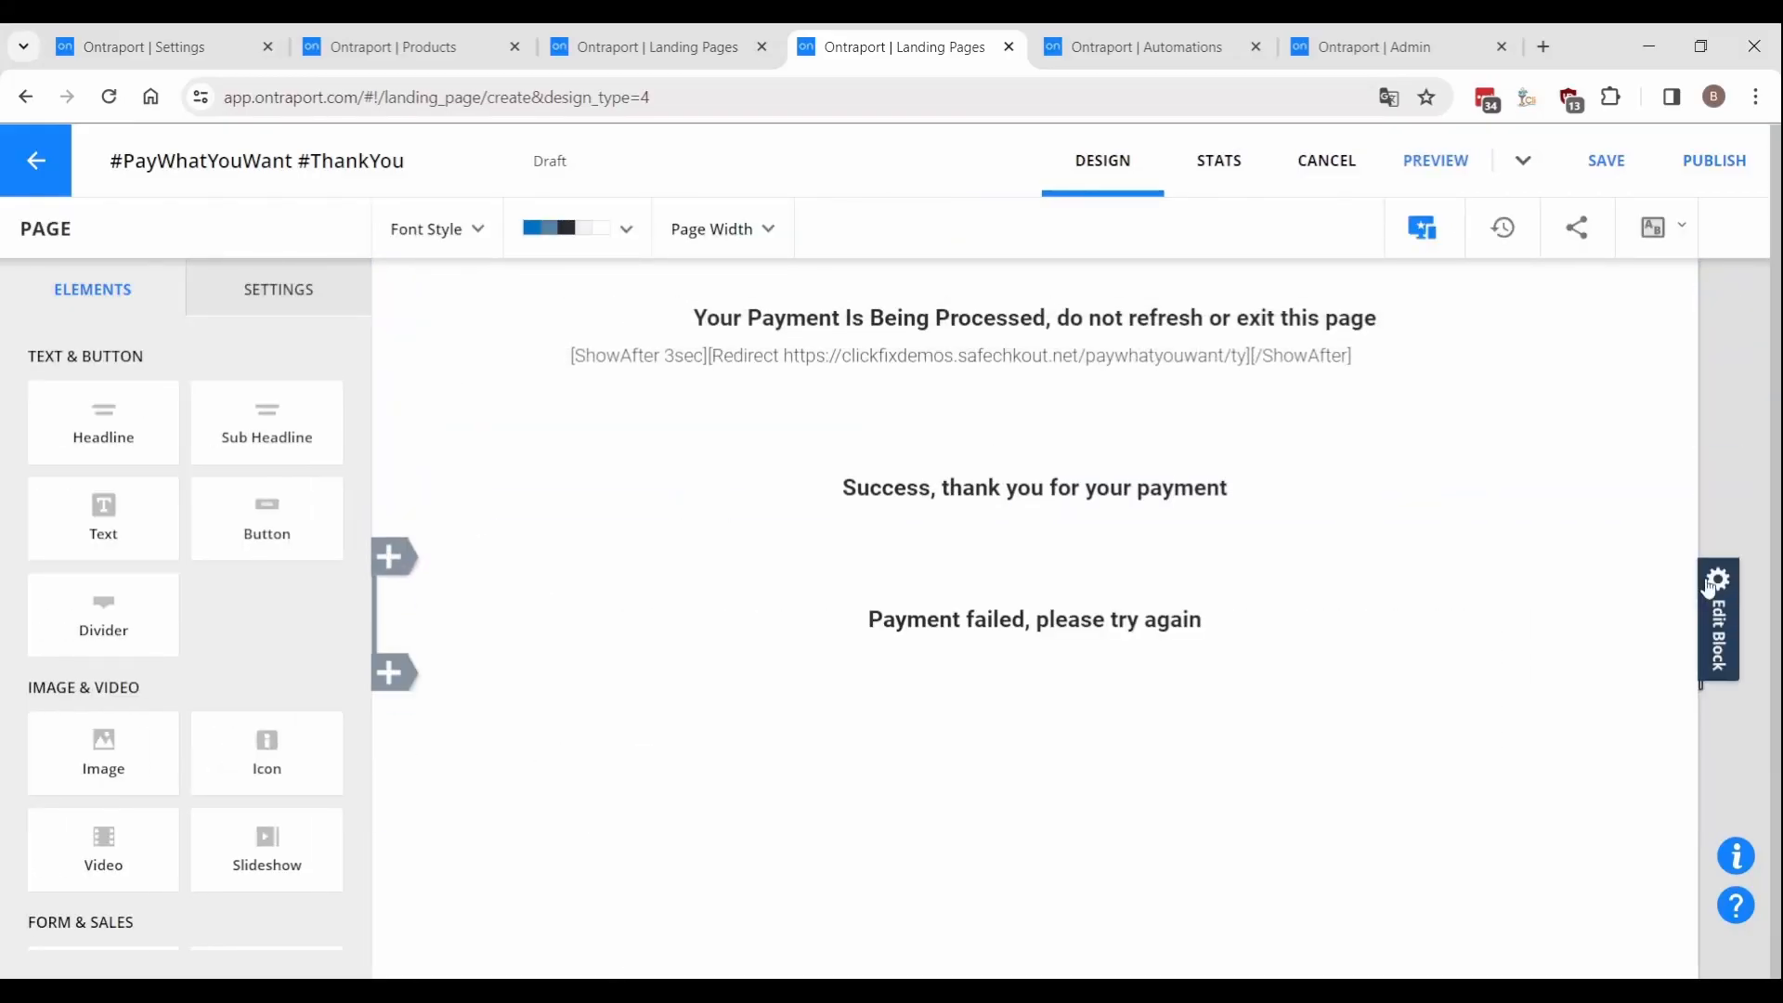
Show the payment failed block only to some identified visitors whose Pay What You Want Status is equal to Failure.
{"action": "left_click", "coordinate": [1709, 586]}
{"action": "left_click", "coordinate": [49, 531]}
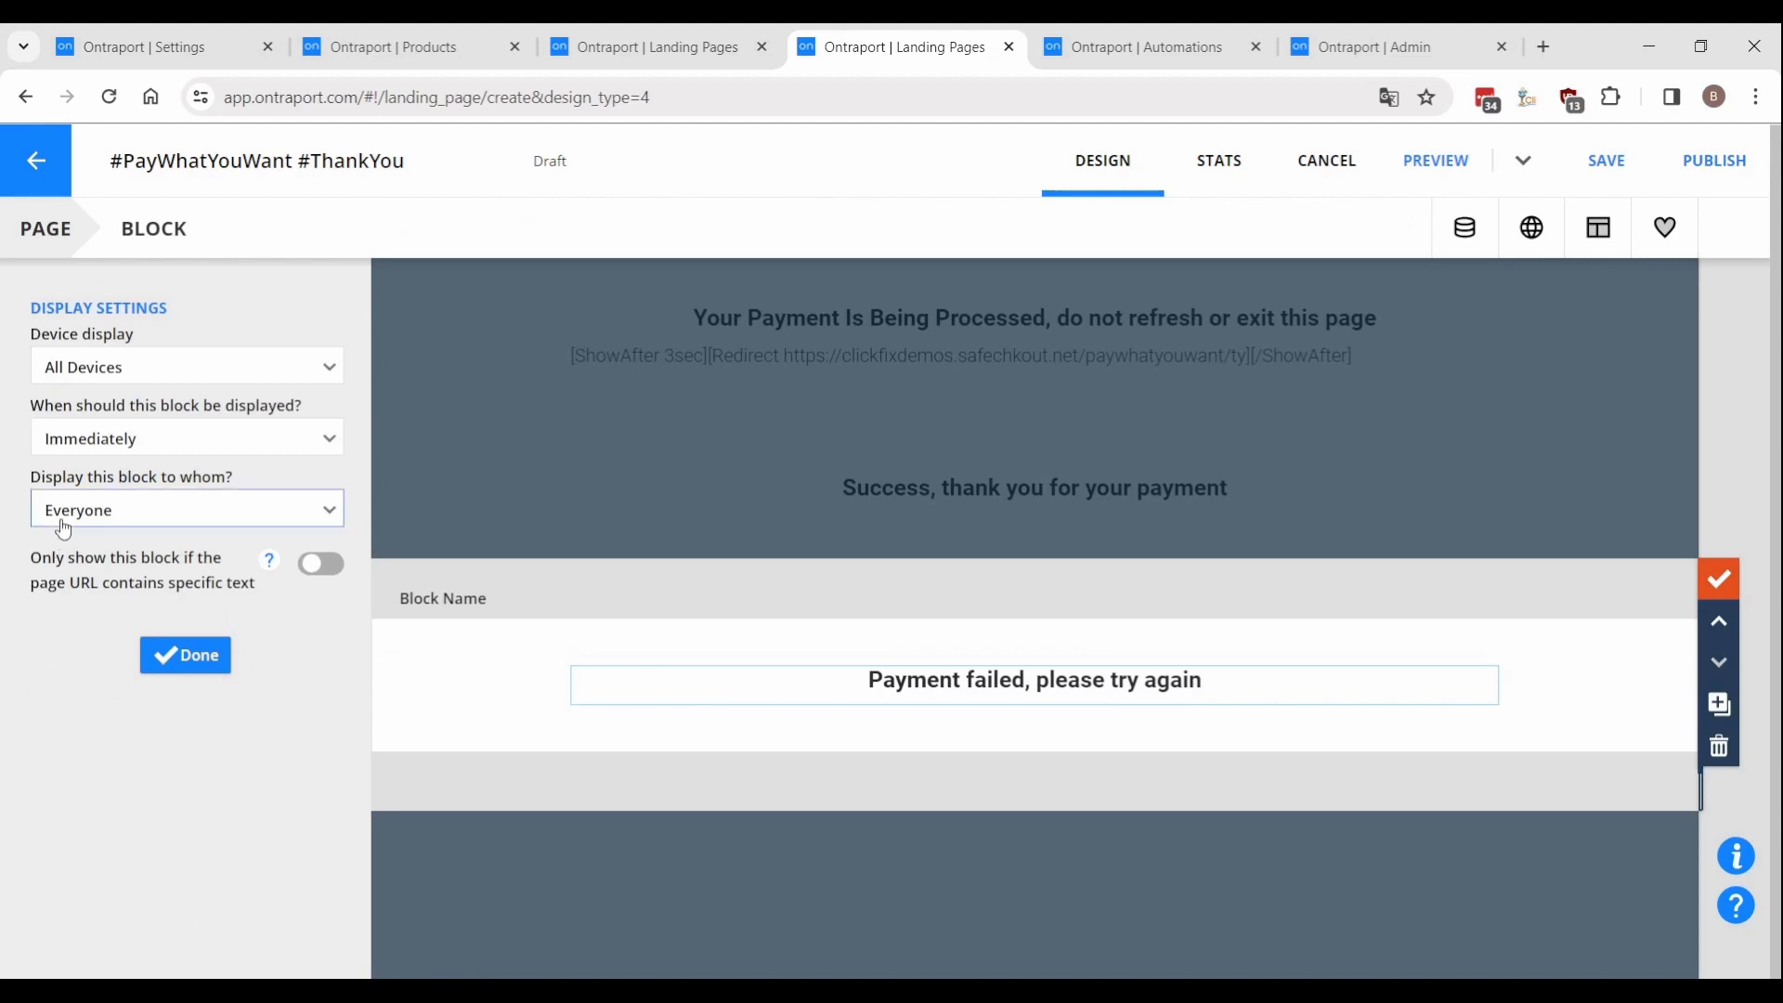
{"action": "left_click", "coordinate": [63, 529]}
{"action": "left_click", "coordinate": [148, 664]}
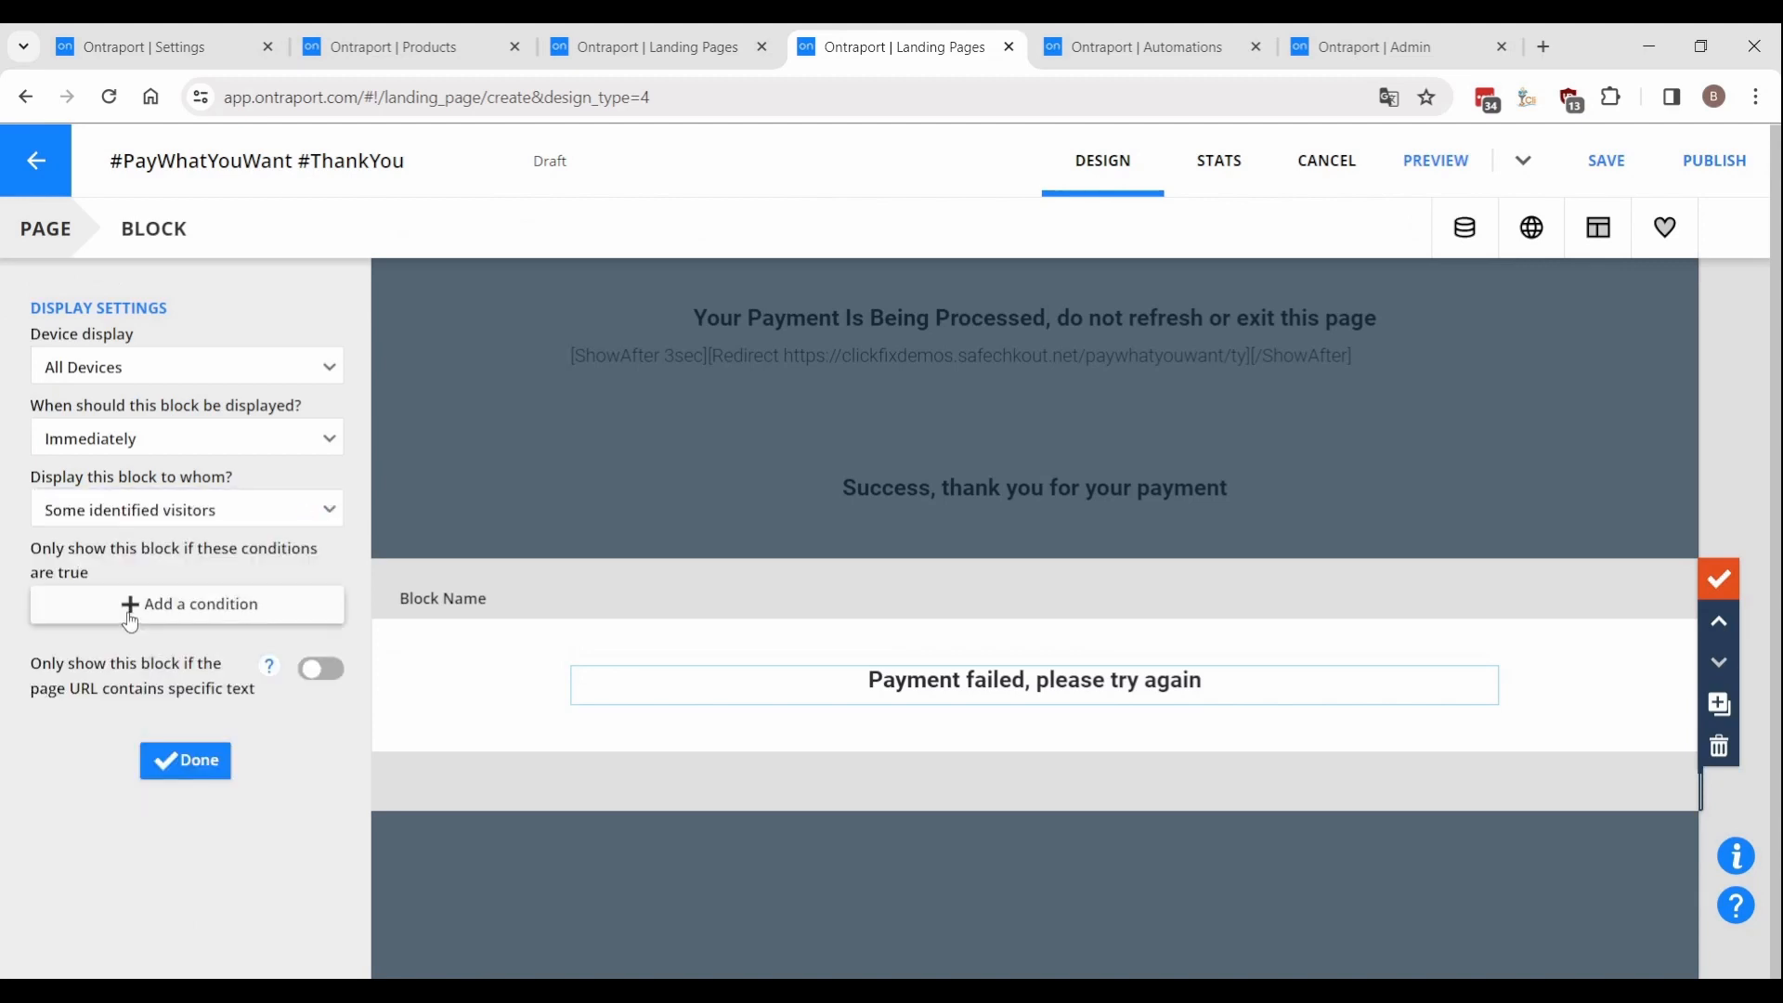
{"action": "left_click", "coordinate": [130, 618]}
{"action": "left_click", "coordinate": [1207, 437]}
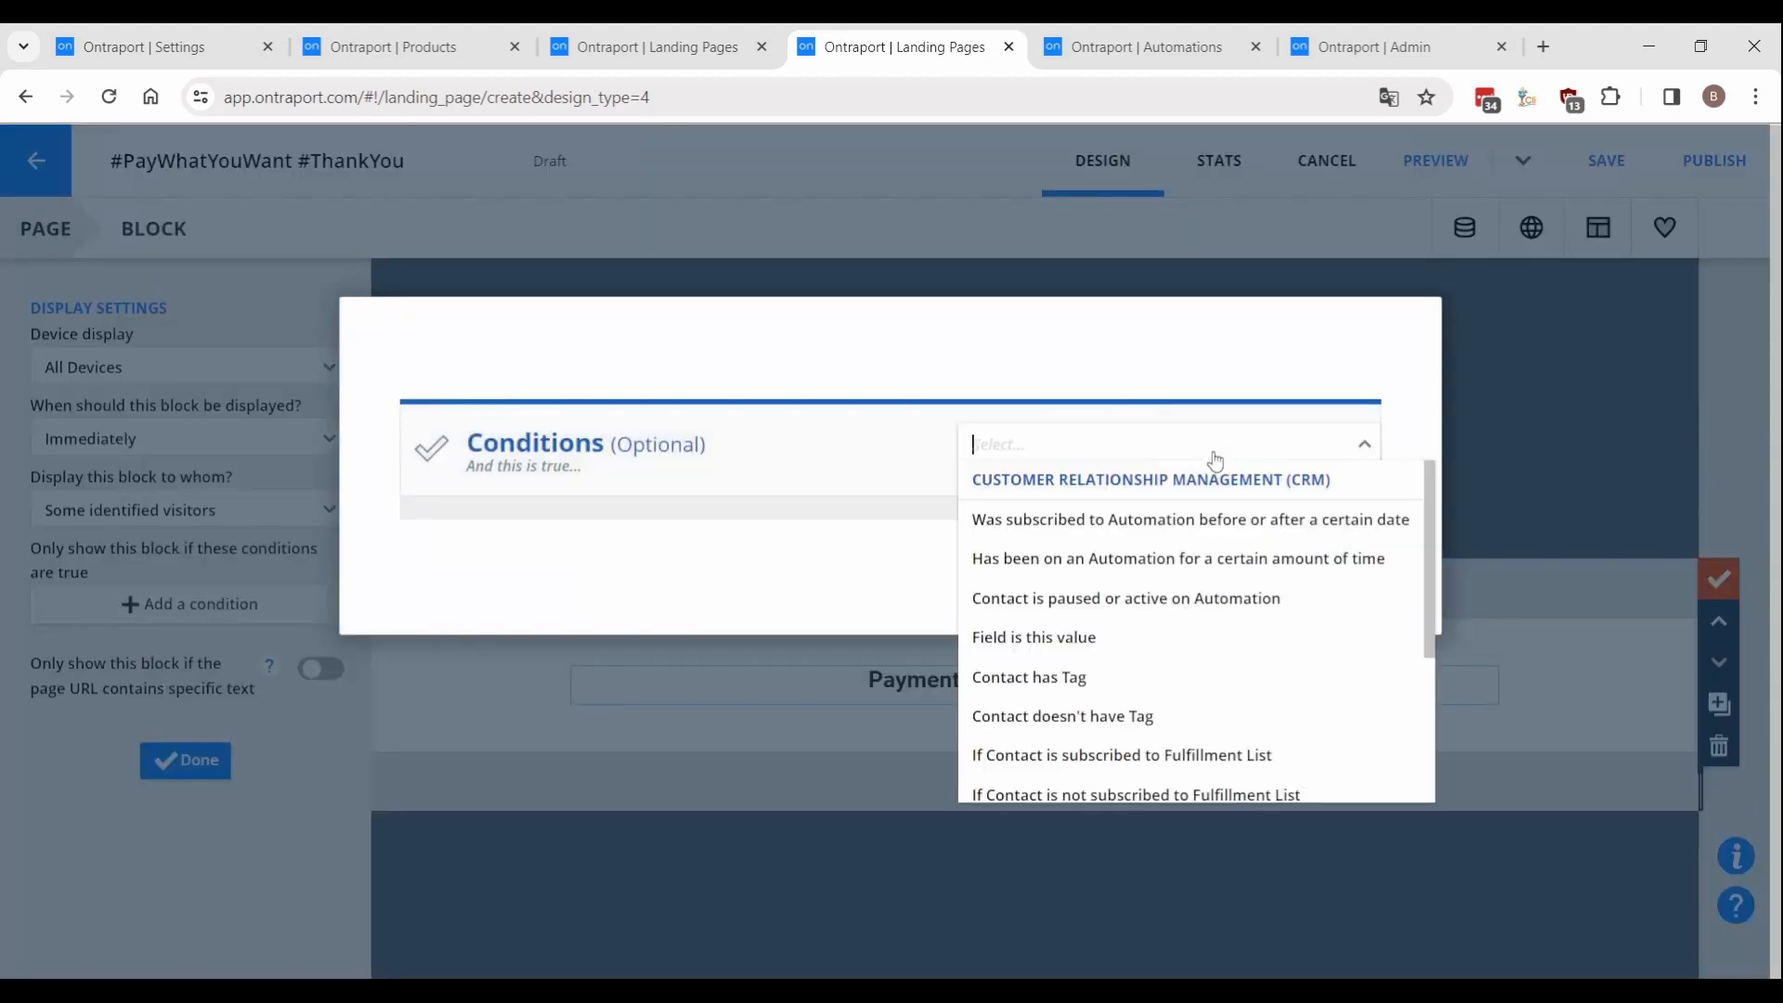
{"action": "left_click", "coordinate": [1094, 637]}
{"action": "left_click", "coordinate": [798, 591]}
{"action": "left_click", "coordinate": [987, 553]}
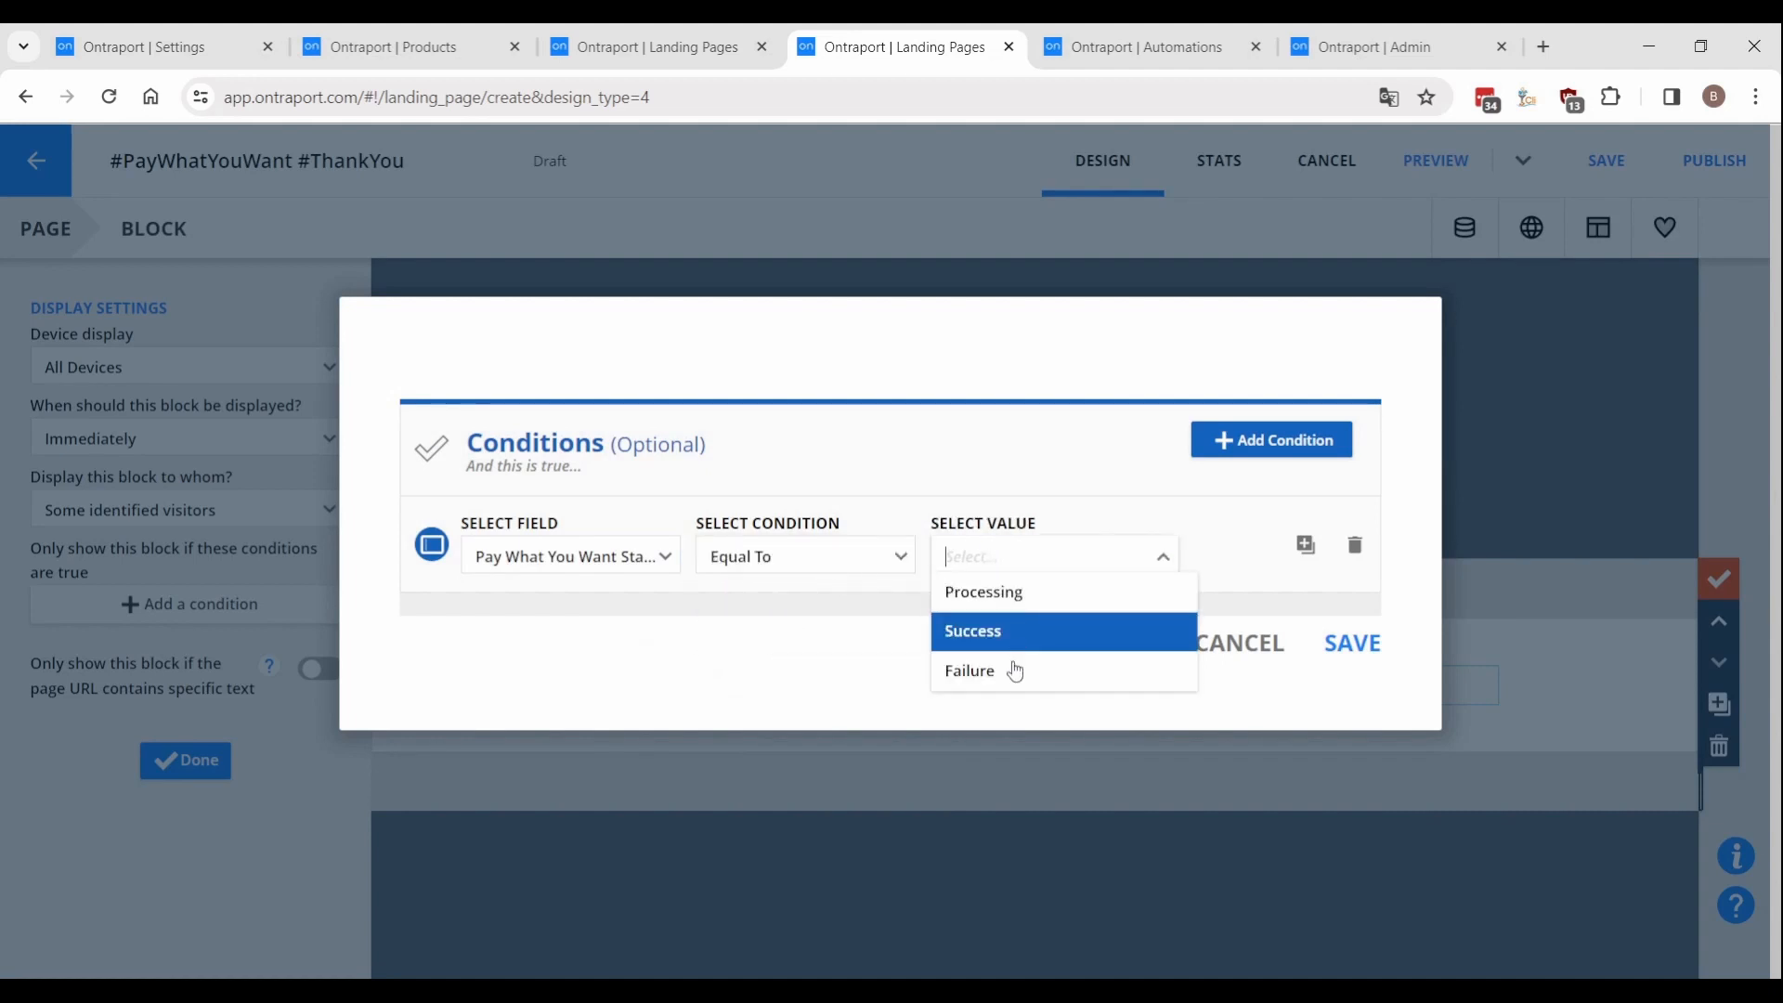
{"action": "left_click", "coordinate": [1014, 674]}
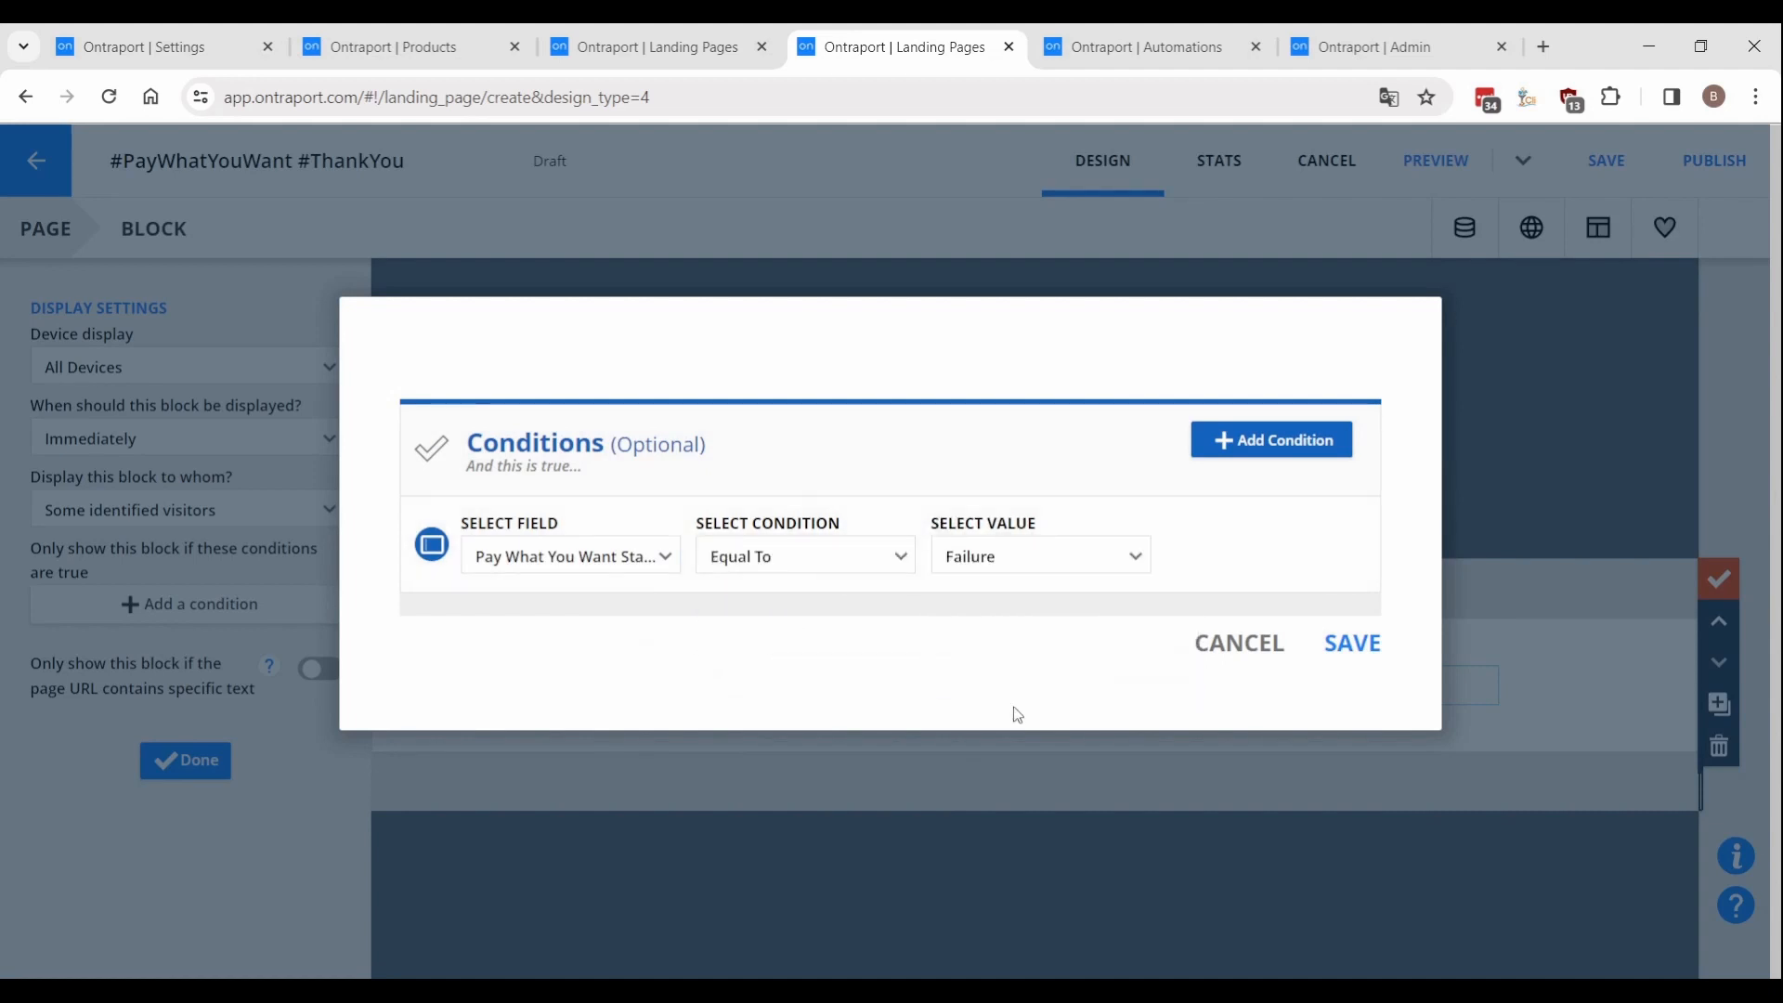
{"action": "left_click", "coordinate": [1354, 645]}
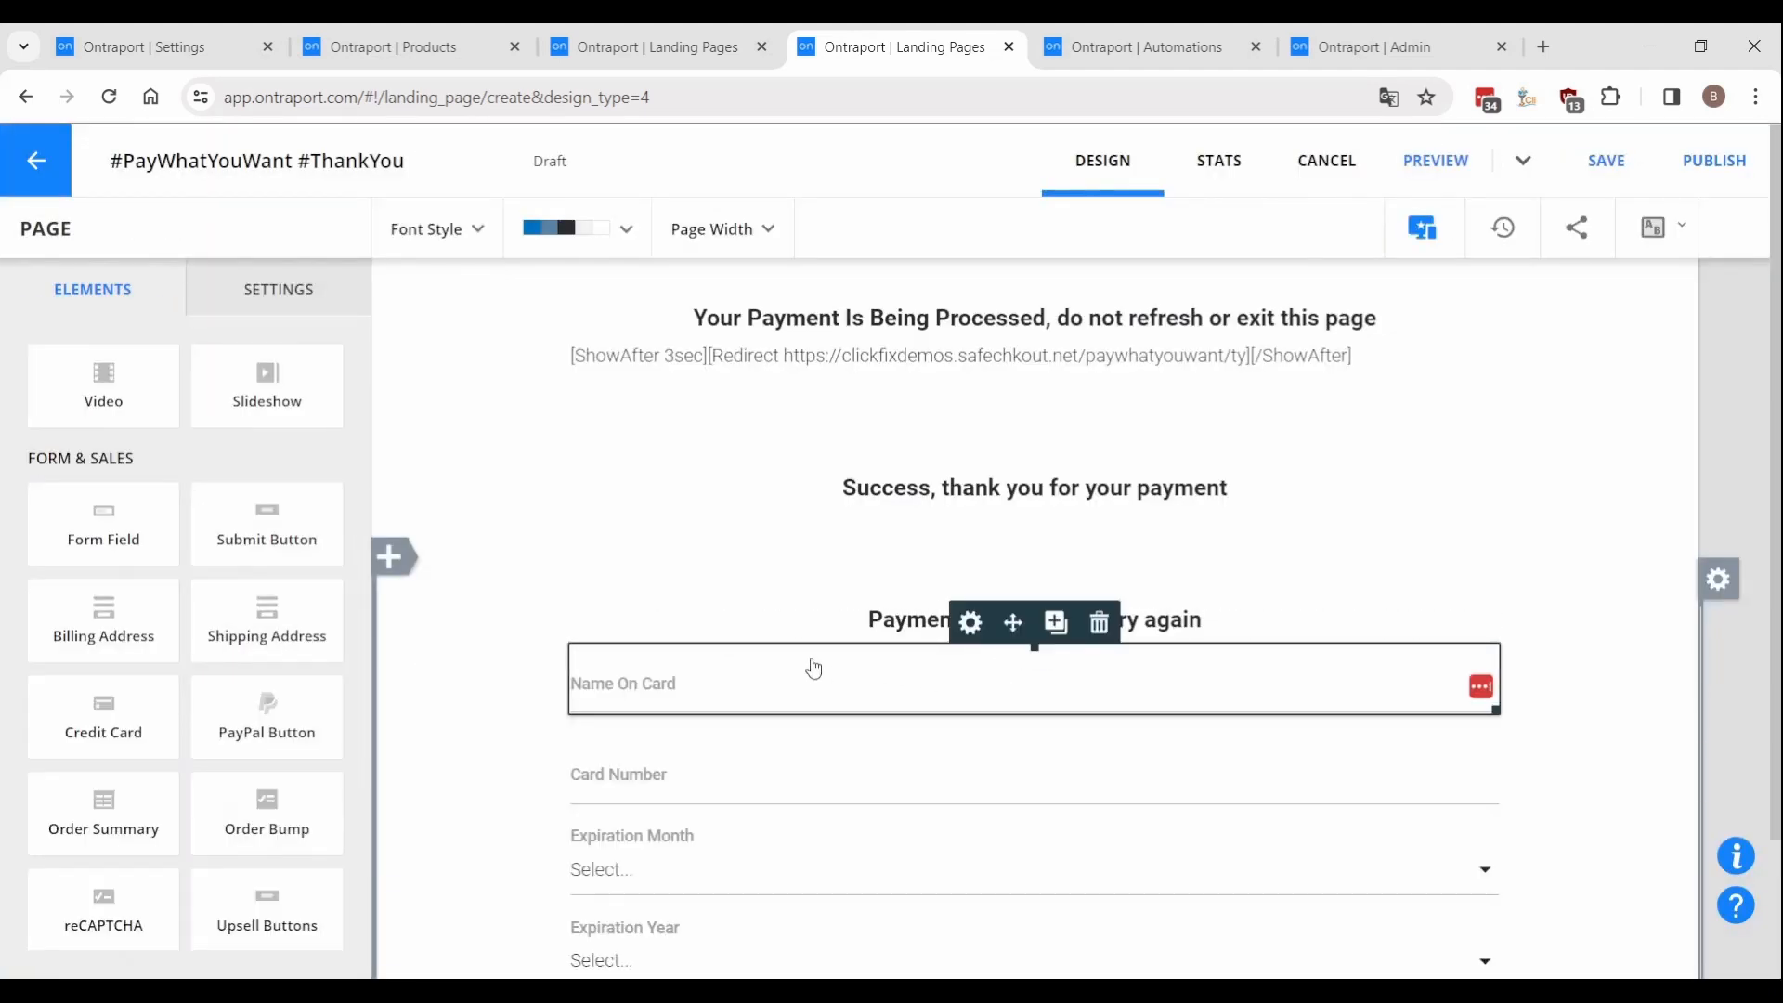
Add a Unique ID contact field to the payment failed form and prefill it with the [Unique ID] merge field.
{"action": "scroll", "coordinate": [712, 636], "scroll_direction": "down", "scroll_amount": 2}
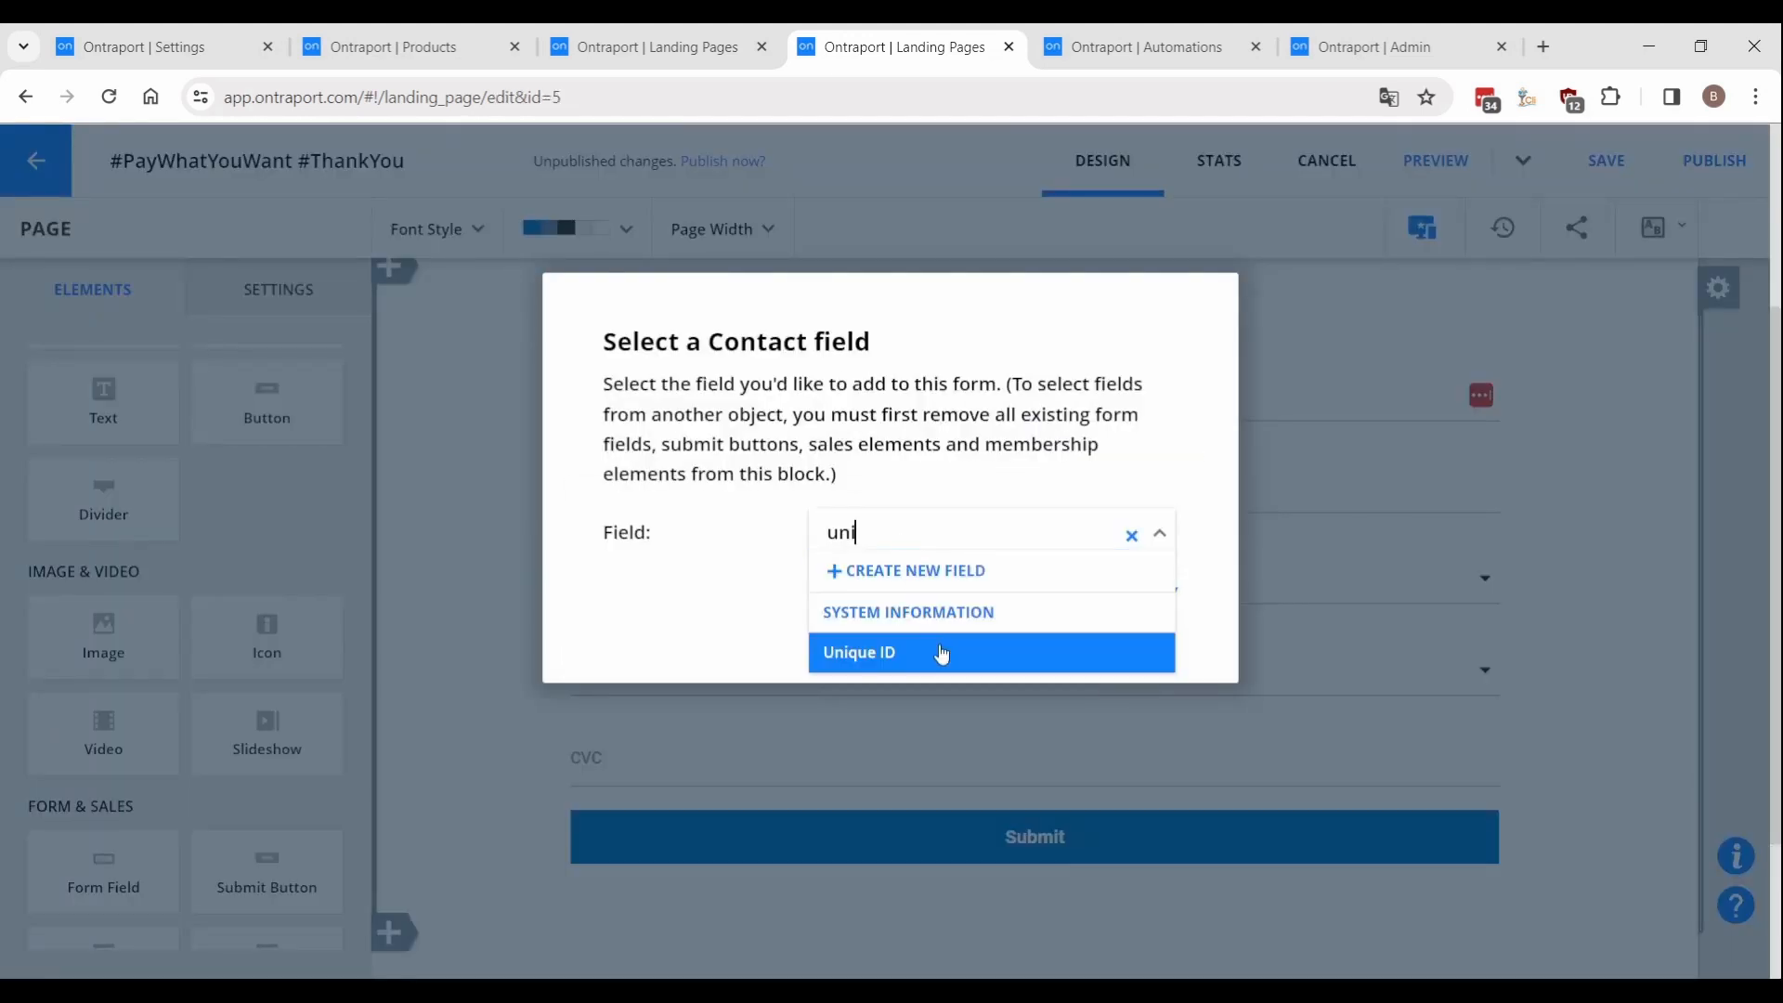
{"action": "left_click", "coordinate": [943, 656]}
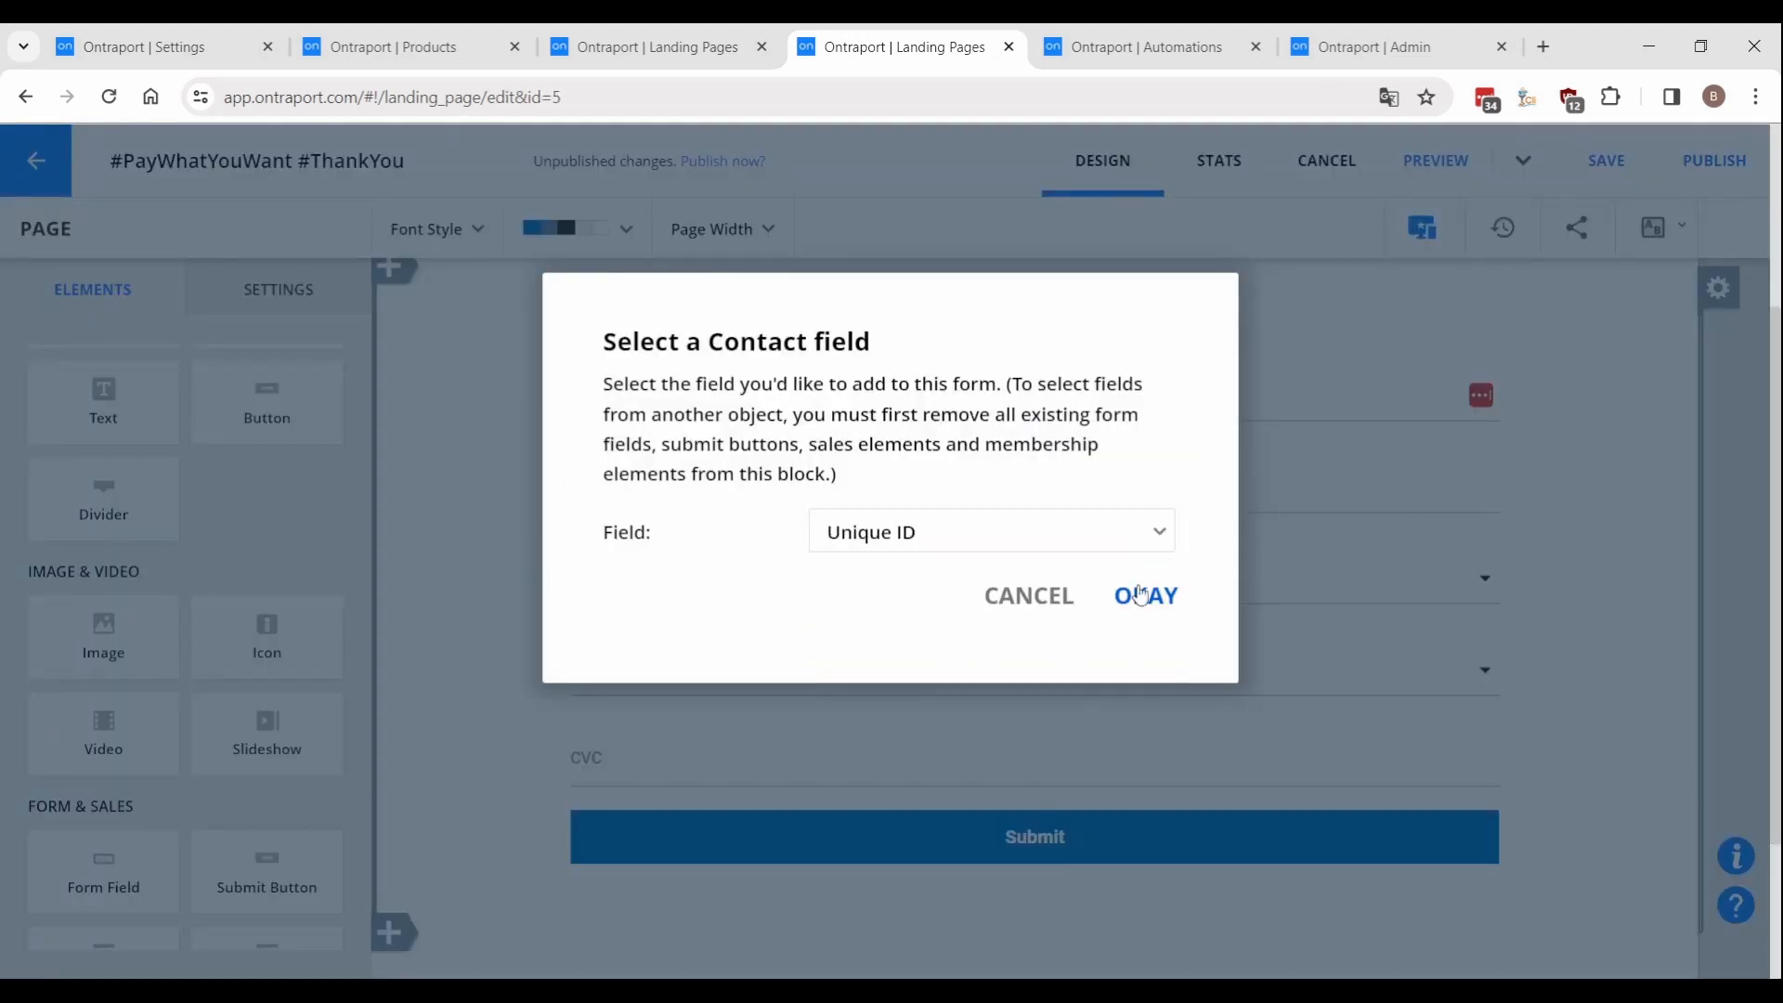
{"action": "left_click", "coordinate": [1140, 596]}
{"action": "scroll", "coordinate": [152, 838], "scroll_direction": "down", "scroll_amount": 2}
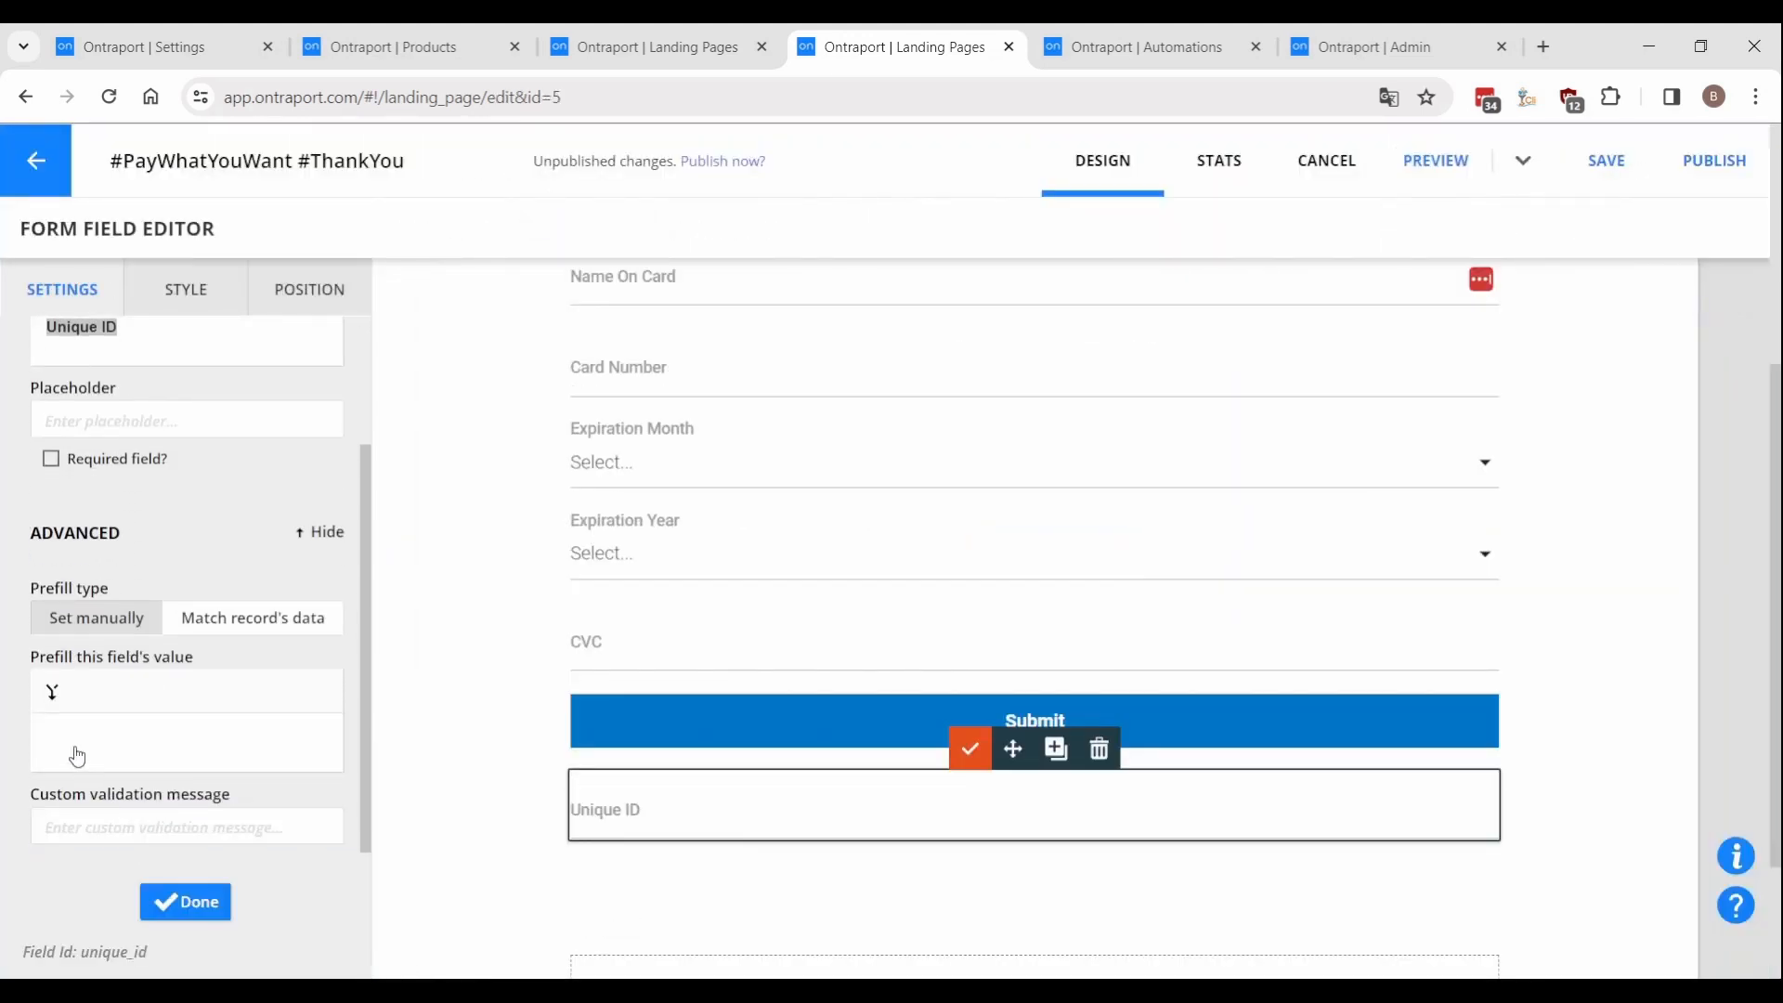
{"action": "left_click", "coordinate": [56, 699]}
{"action": "type", "text": "uni"}
{"action": "key", "text": "Return"}
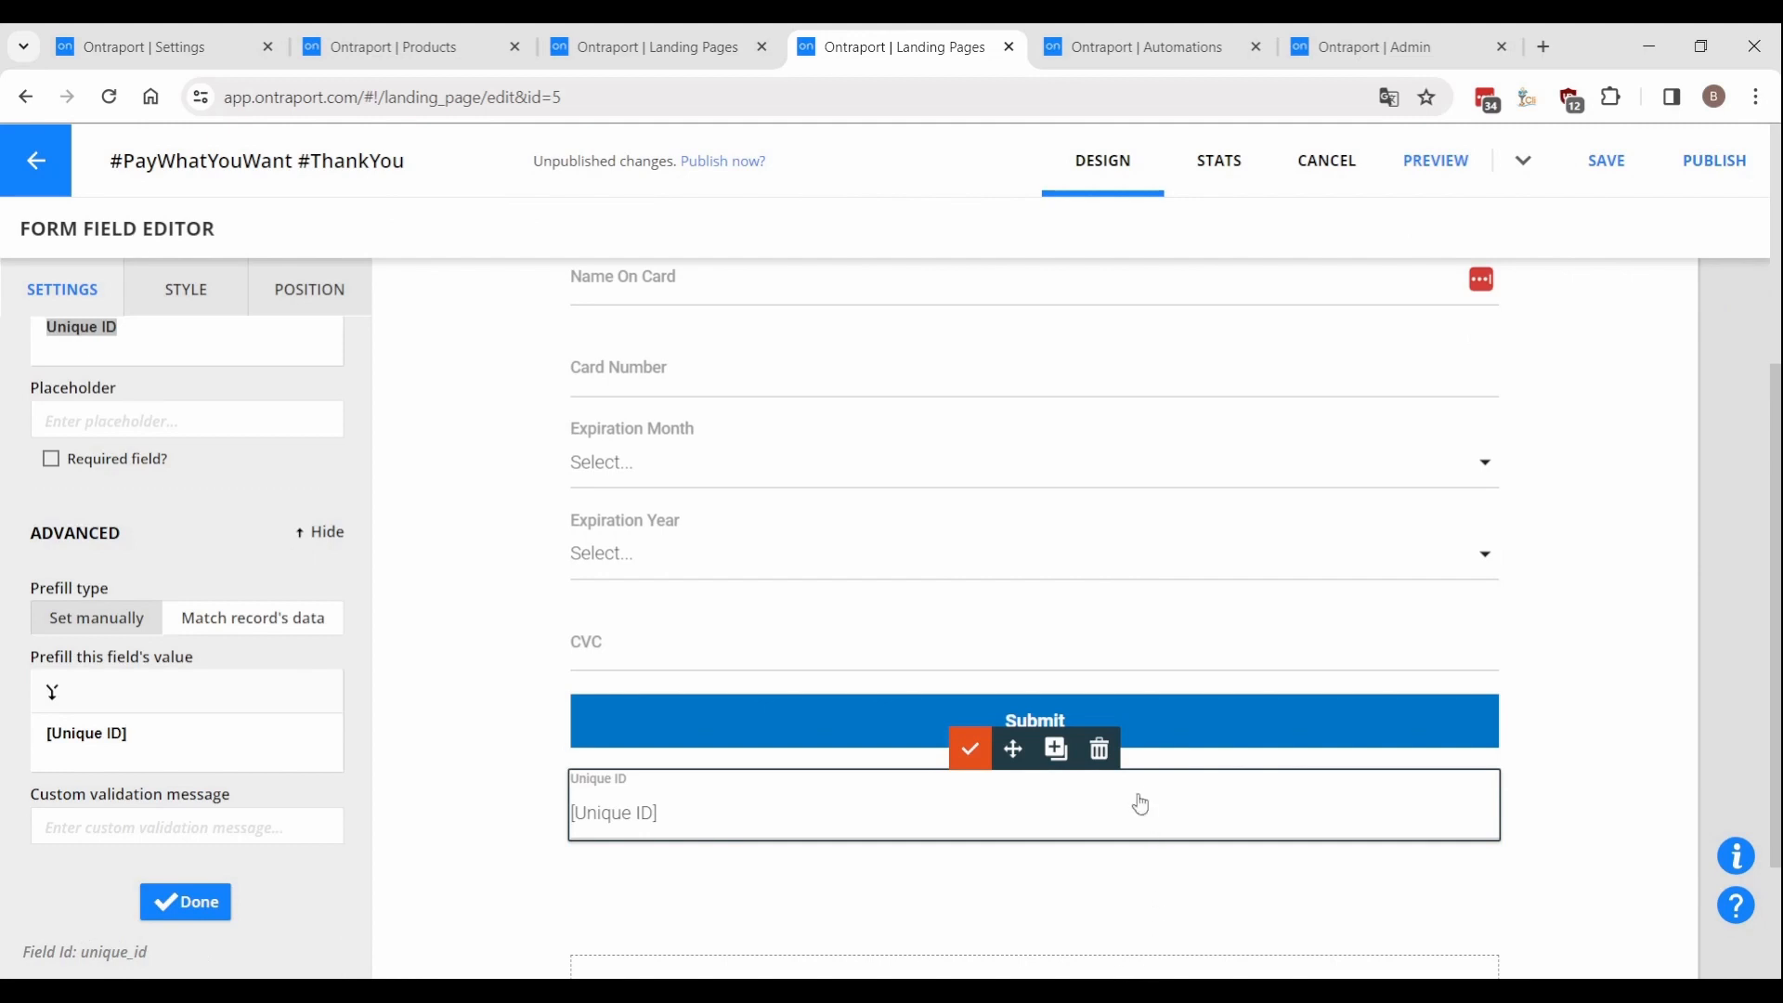
Add a Pay What You Want Status contact field below the Unique ID field.
{"action": "left_click", "coordinate": [1056, 749]}
{"action": "left_click", "coordinate": [886, 550]}
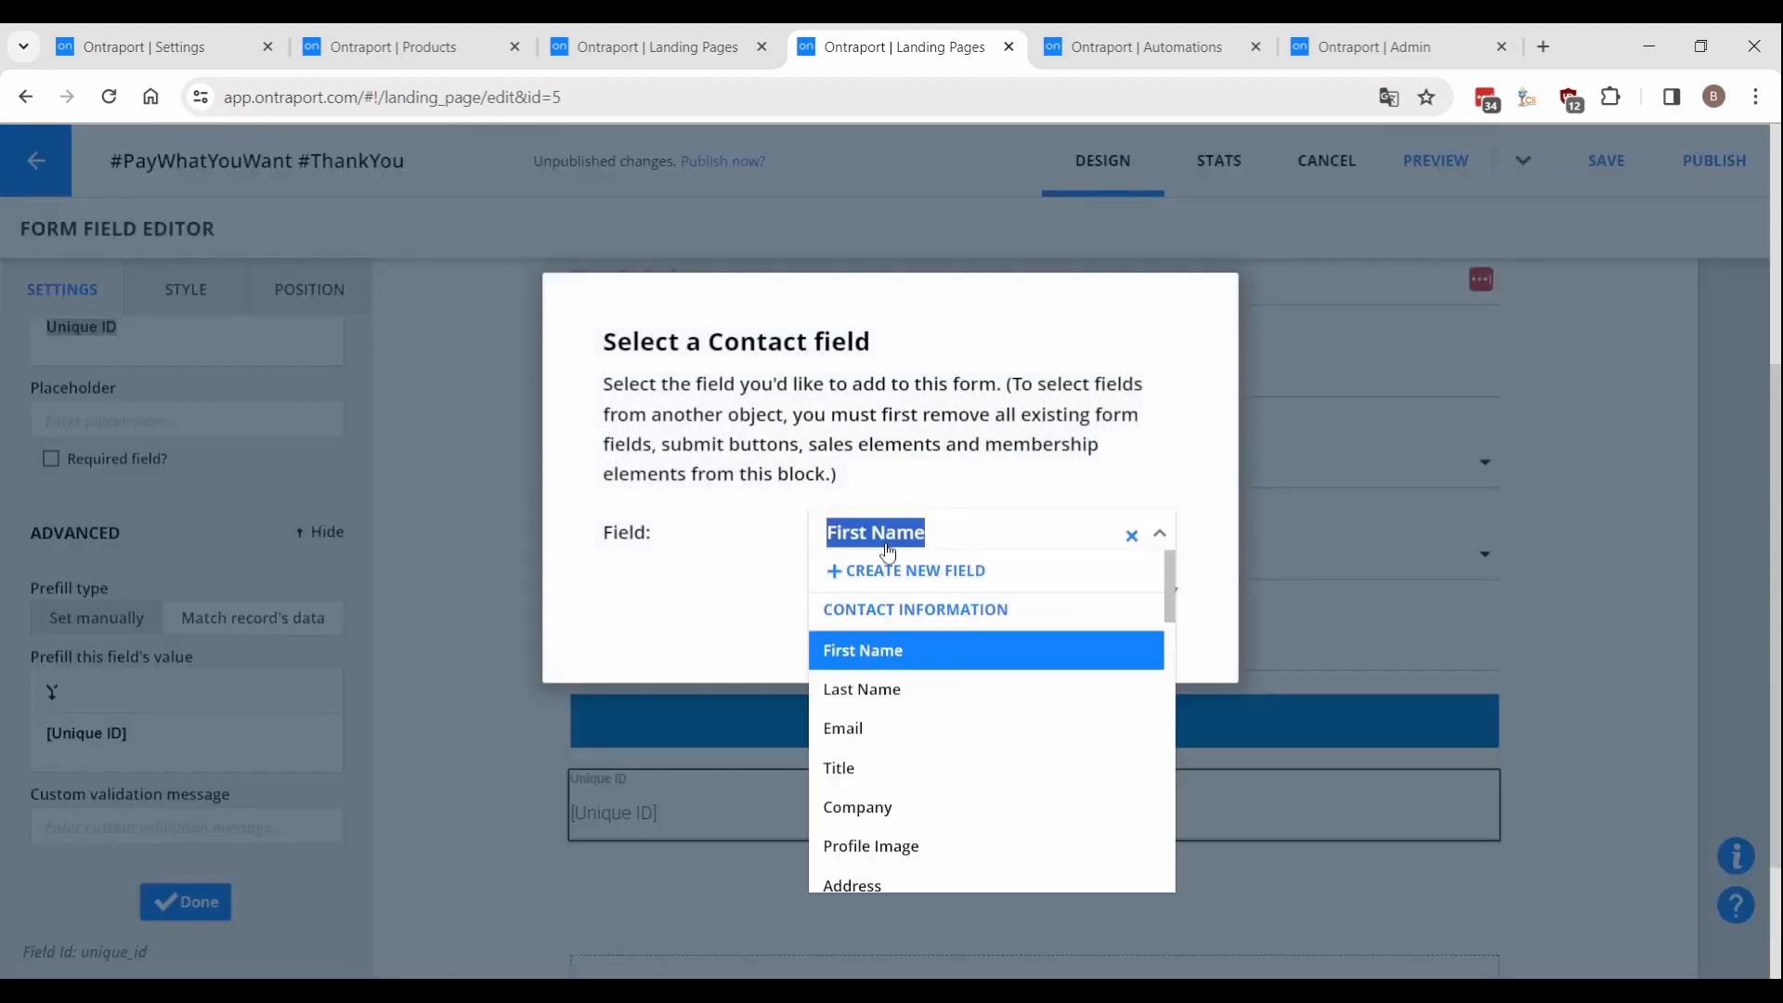
{"action": "type", "text": "pay"}
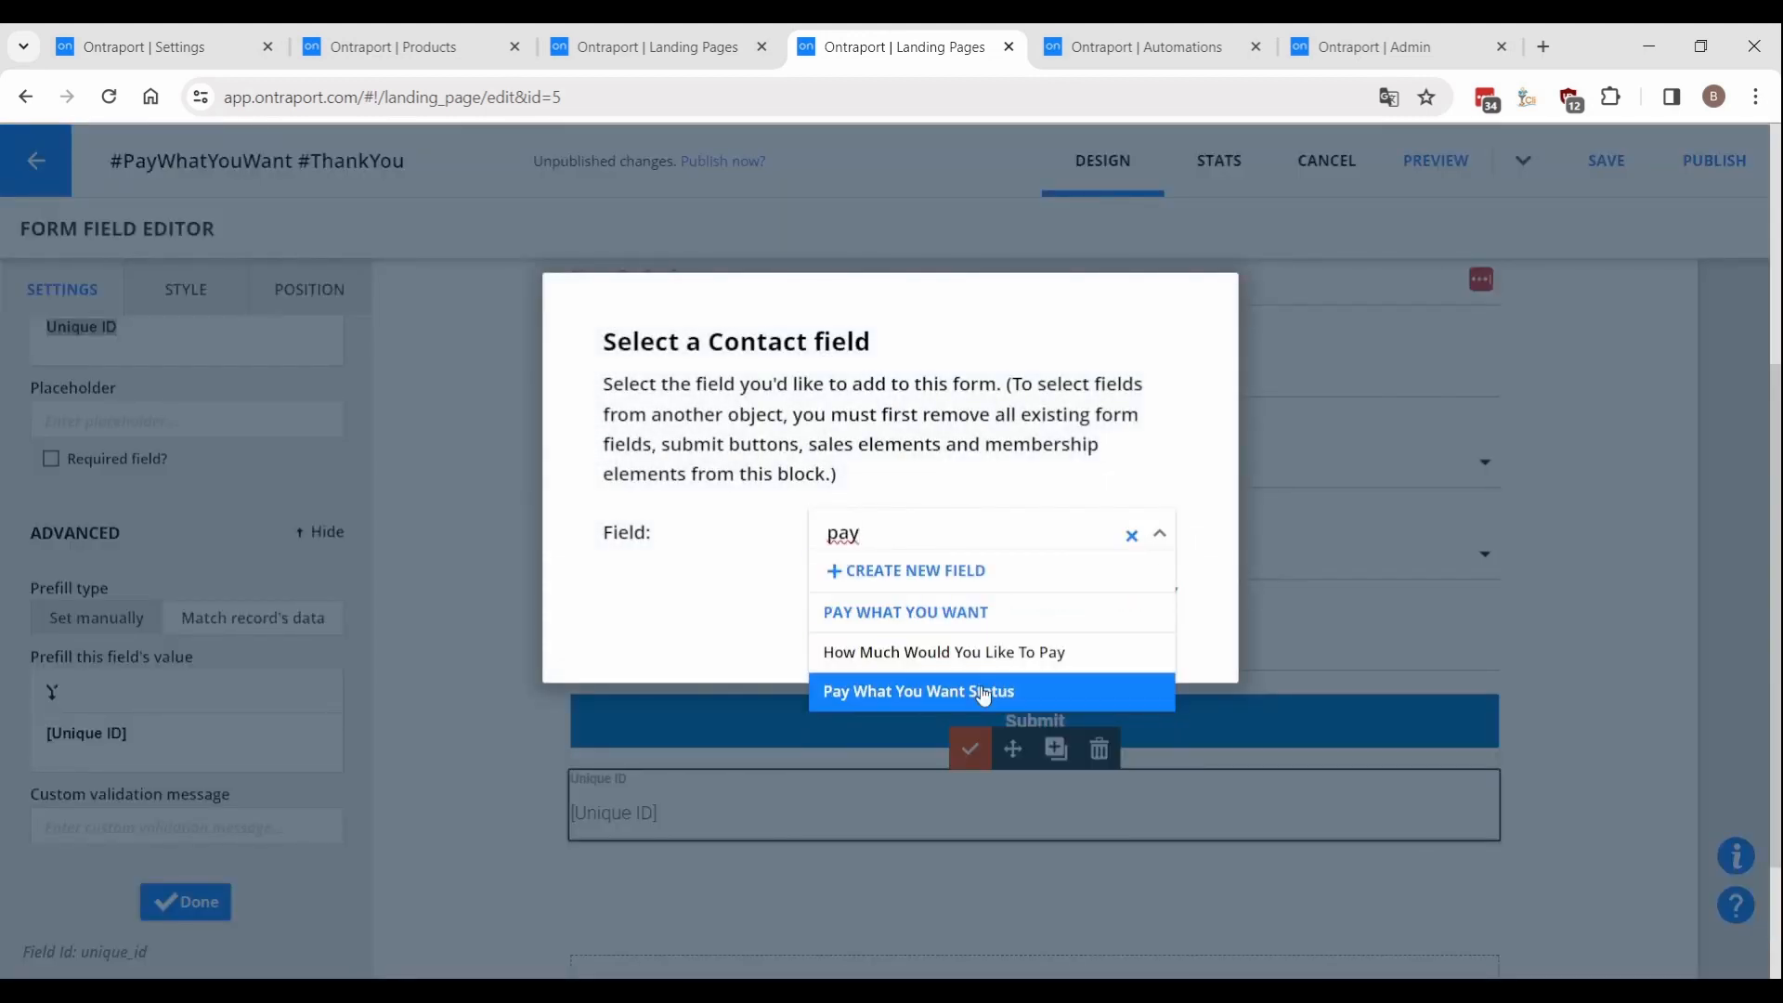
{"action": "left_click", "coordinate": [983, 693]}
{"action": "left_click", "coordinate": [1146, 595]}
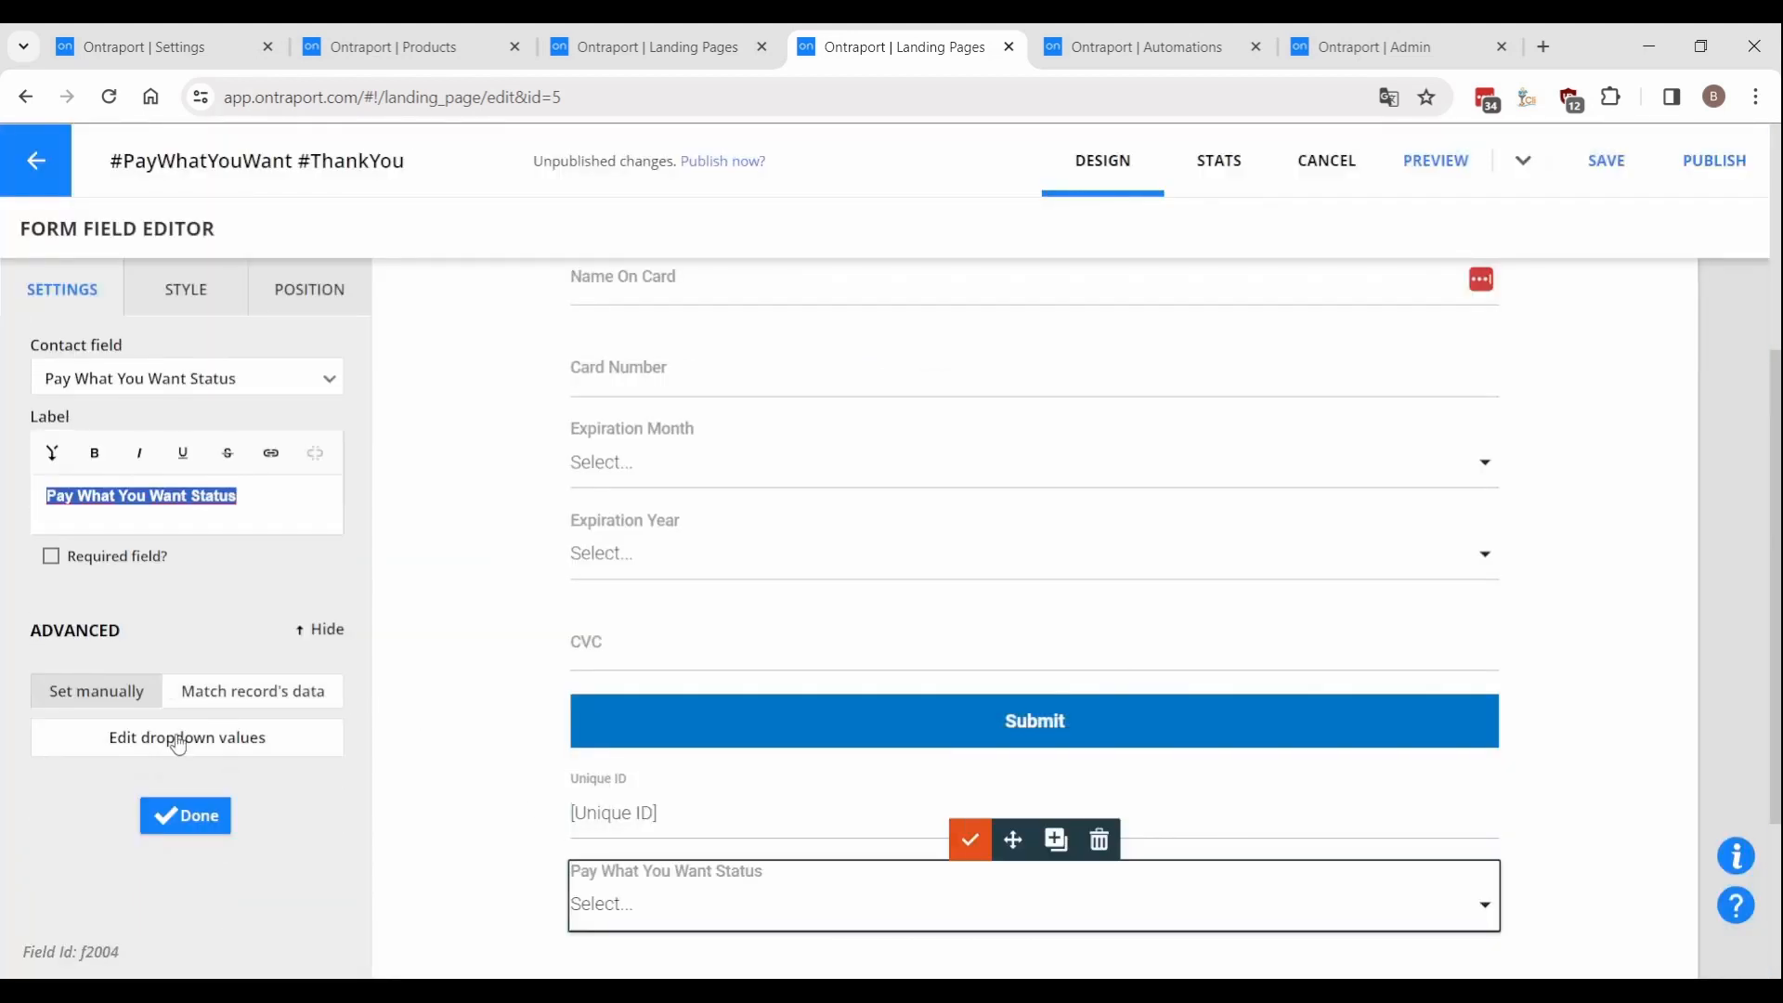
Make Processing the default selection of the Pay What You Want Status field and hide all its dropdown options.
{"action": "left_click", "coordinate": [187, 737]}
{"action": "left_click", "coordinate": [615, 510]}
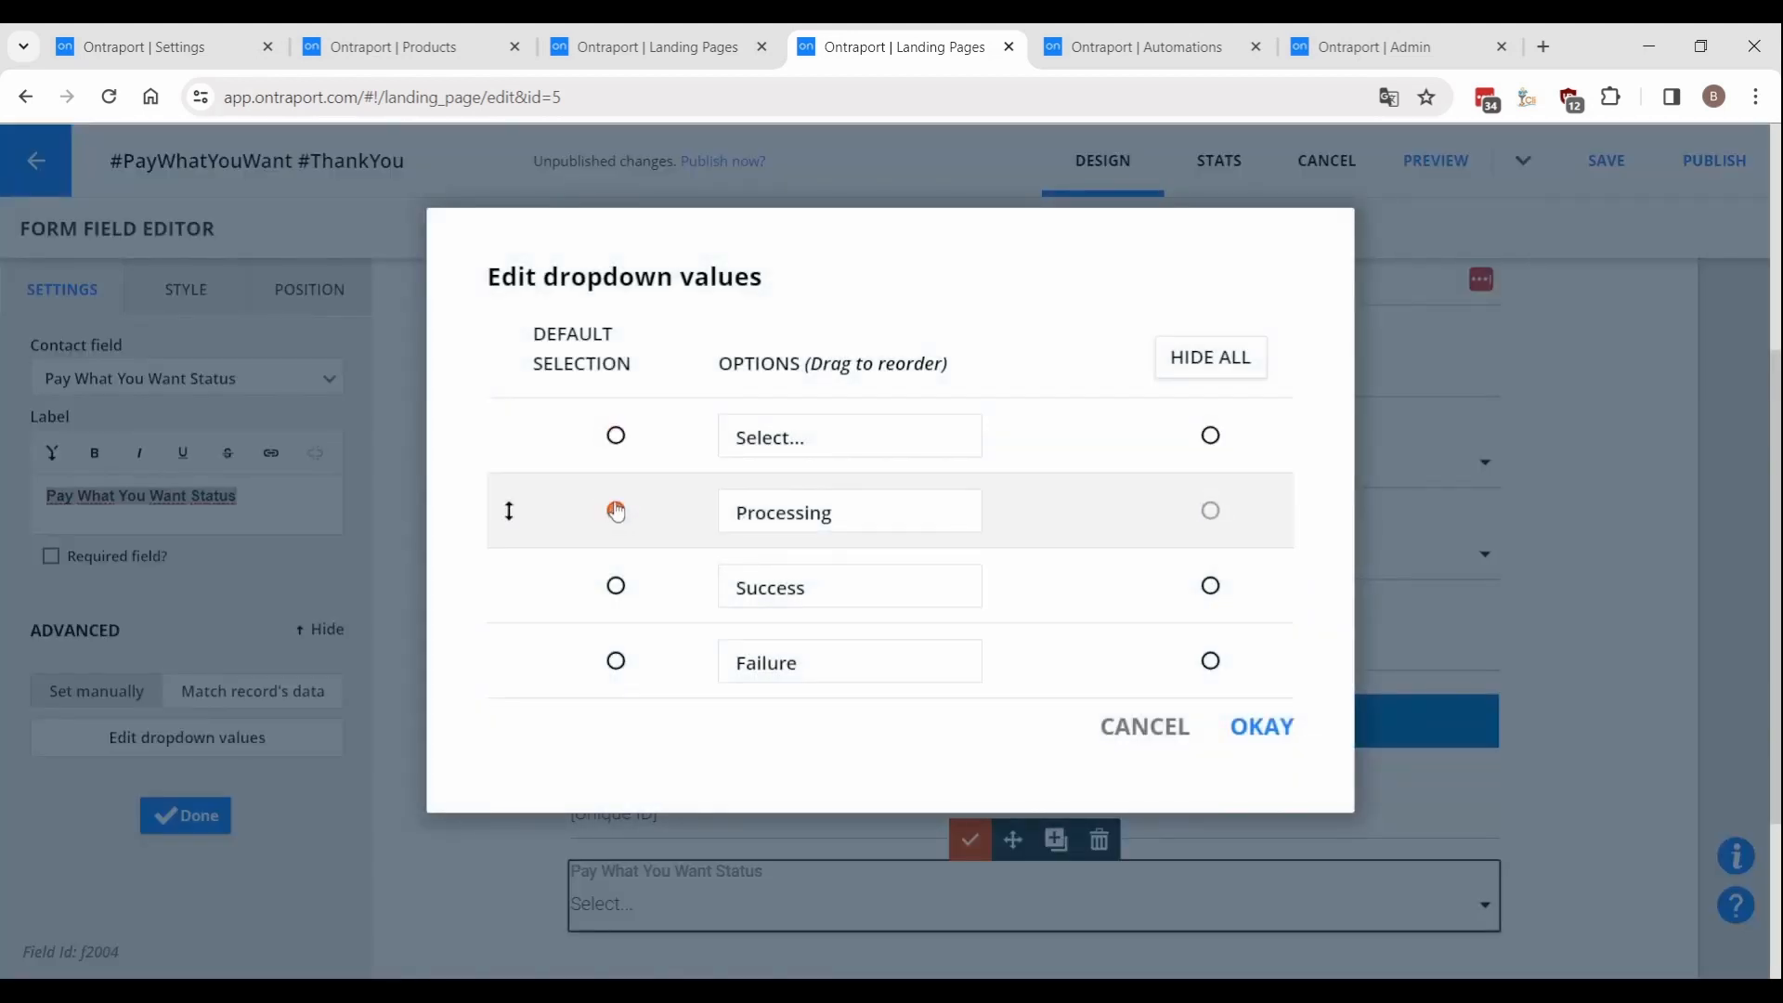
{"action": "left_click", "coordinate": [1249, 368]}
{"action": "left_click", "coordinate": [1264, 735]}
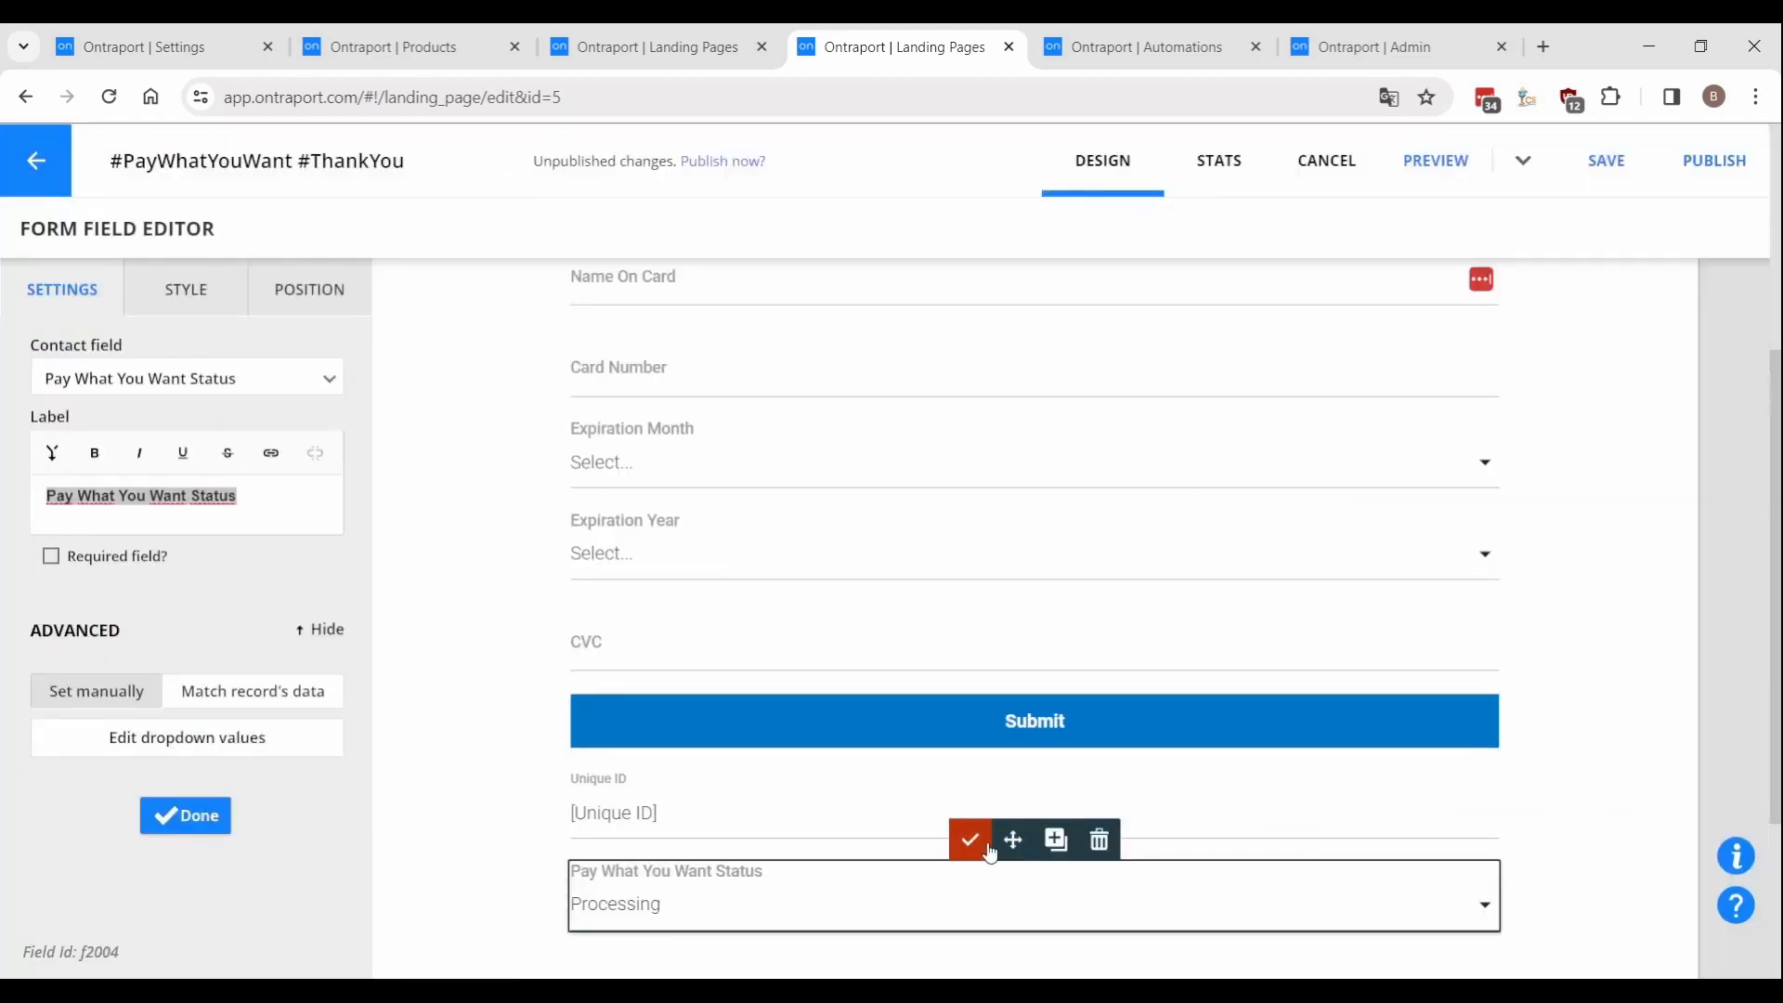
{"action": "left_click", "coordinate": [973, 849]}
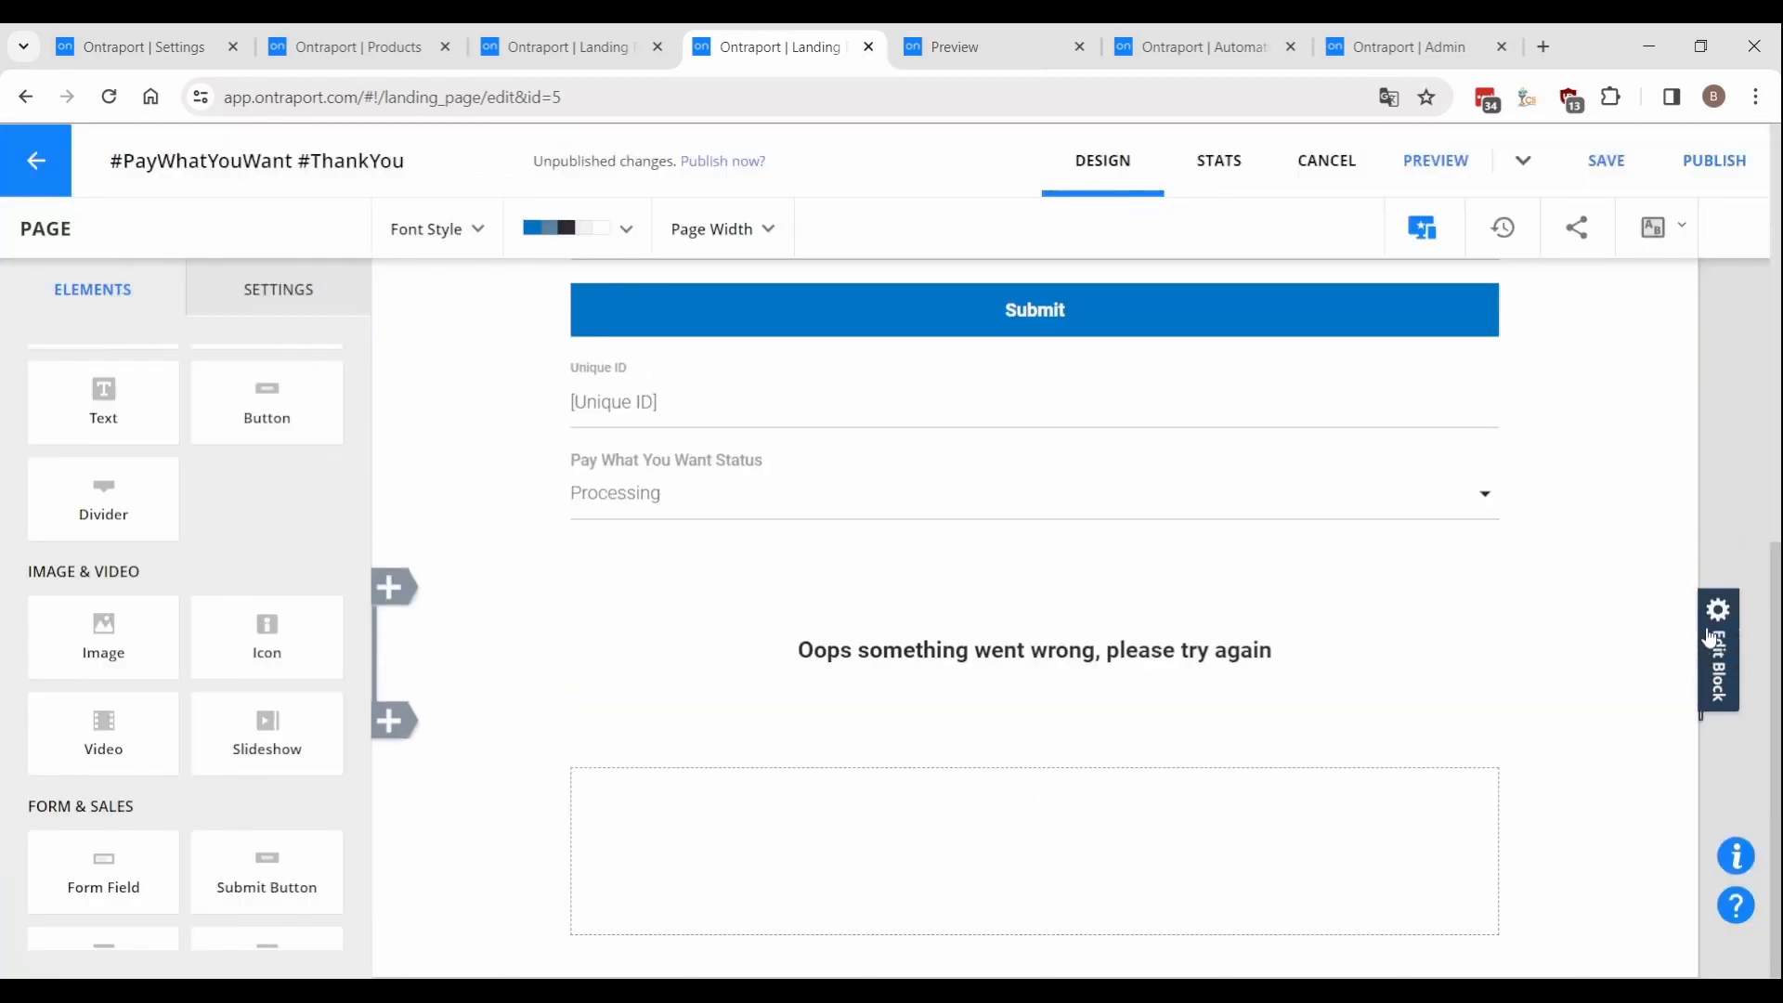
Show the "Oops something went wrong" block only to some identified visitors whose Pay What You Want Status is Equal To a blank value.
{"action": "left_click", "coordinate": [484, 662]}
{"action": "left_click", "coordinate": [36, 548]}
{"action": "left_click", "coordinate": [42, 510]}
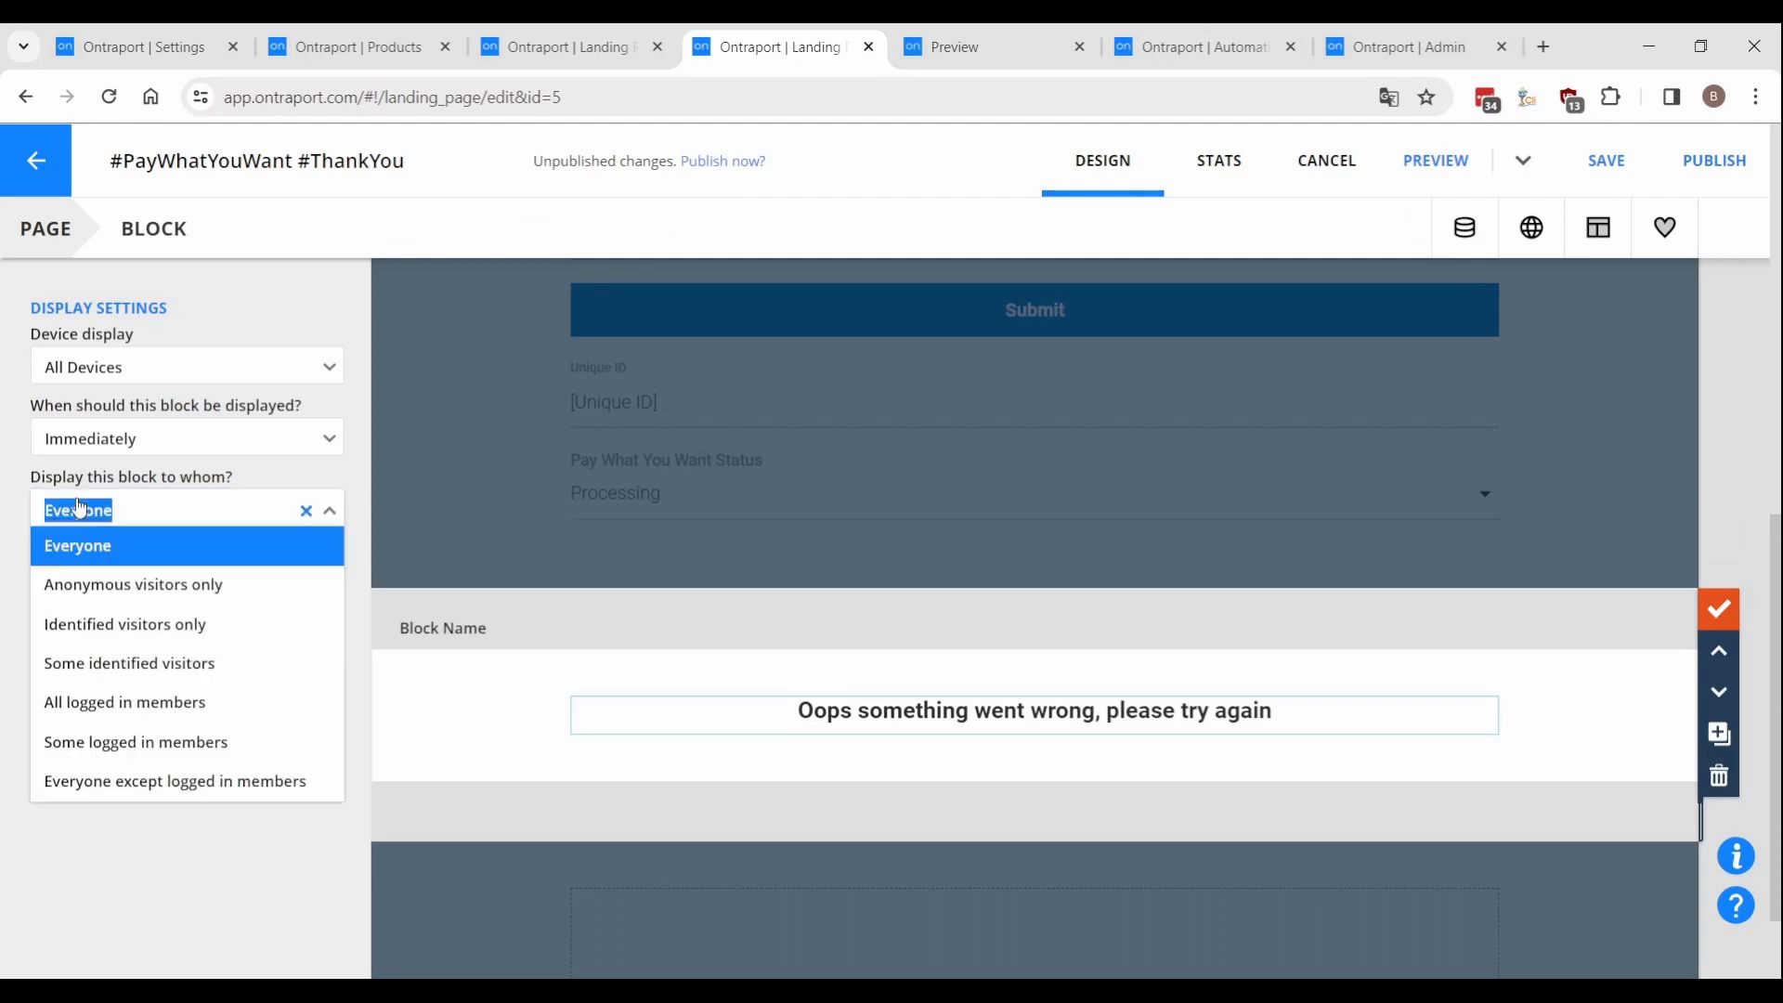
{"action": "left_click", "coordinate": [141, 671]}
{"action": "left_click", "coordinate": [112, 604]}
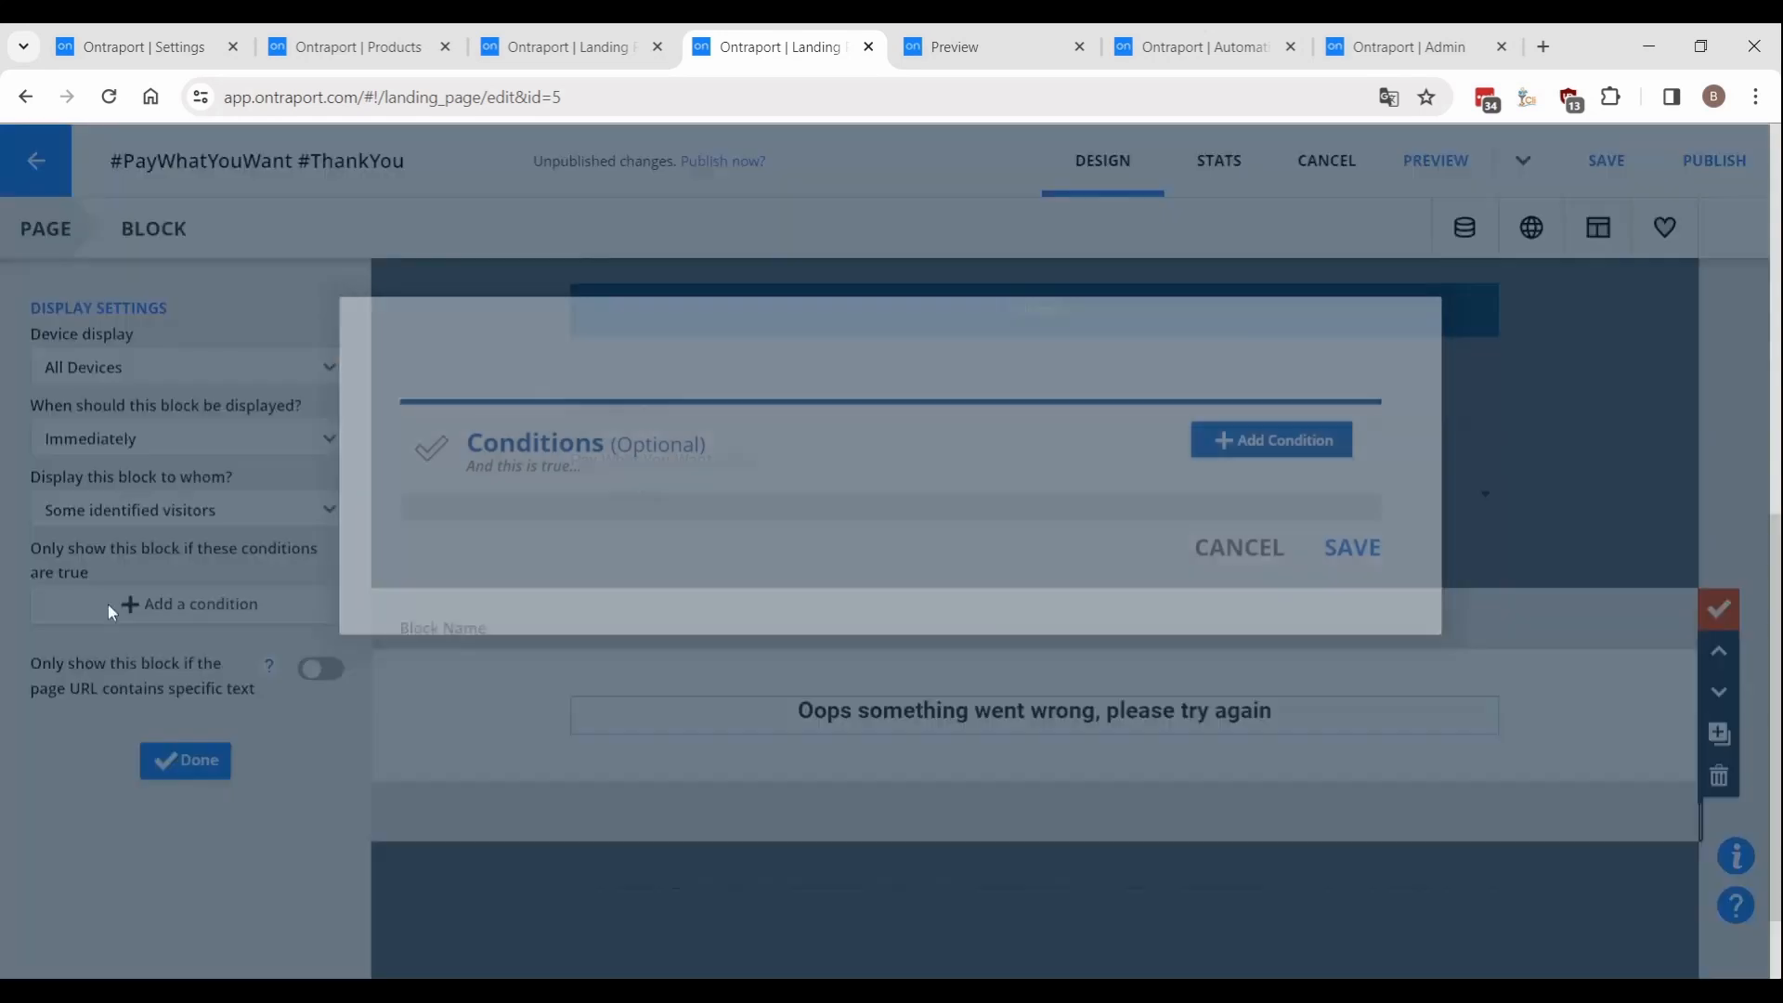
{"action": "left_click", "coordinate": [1238, 441]}
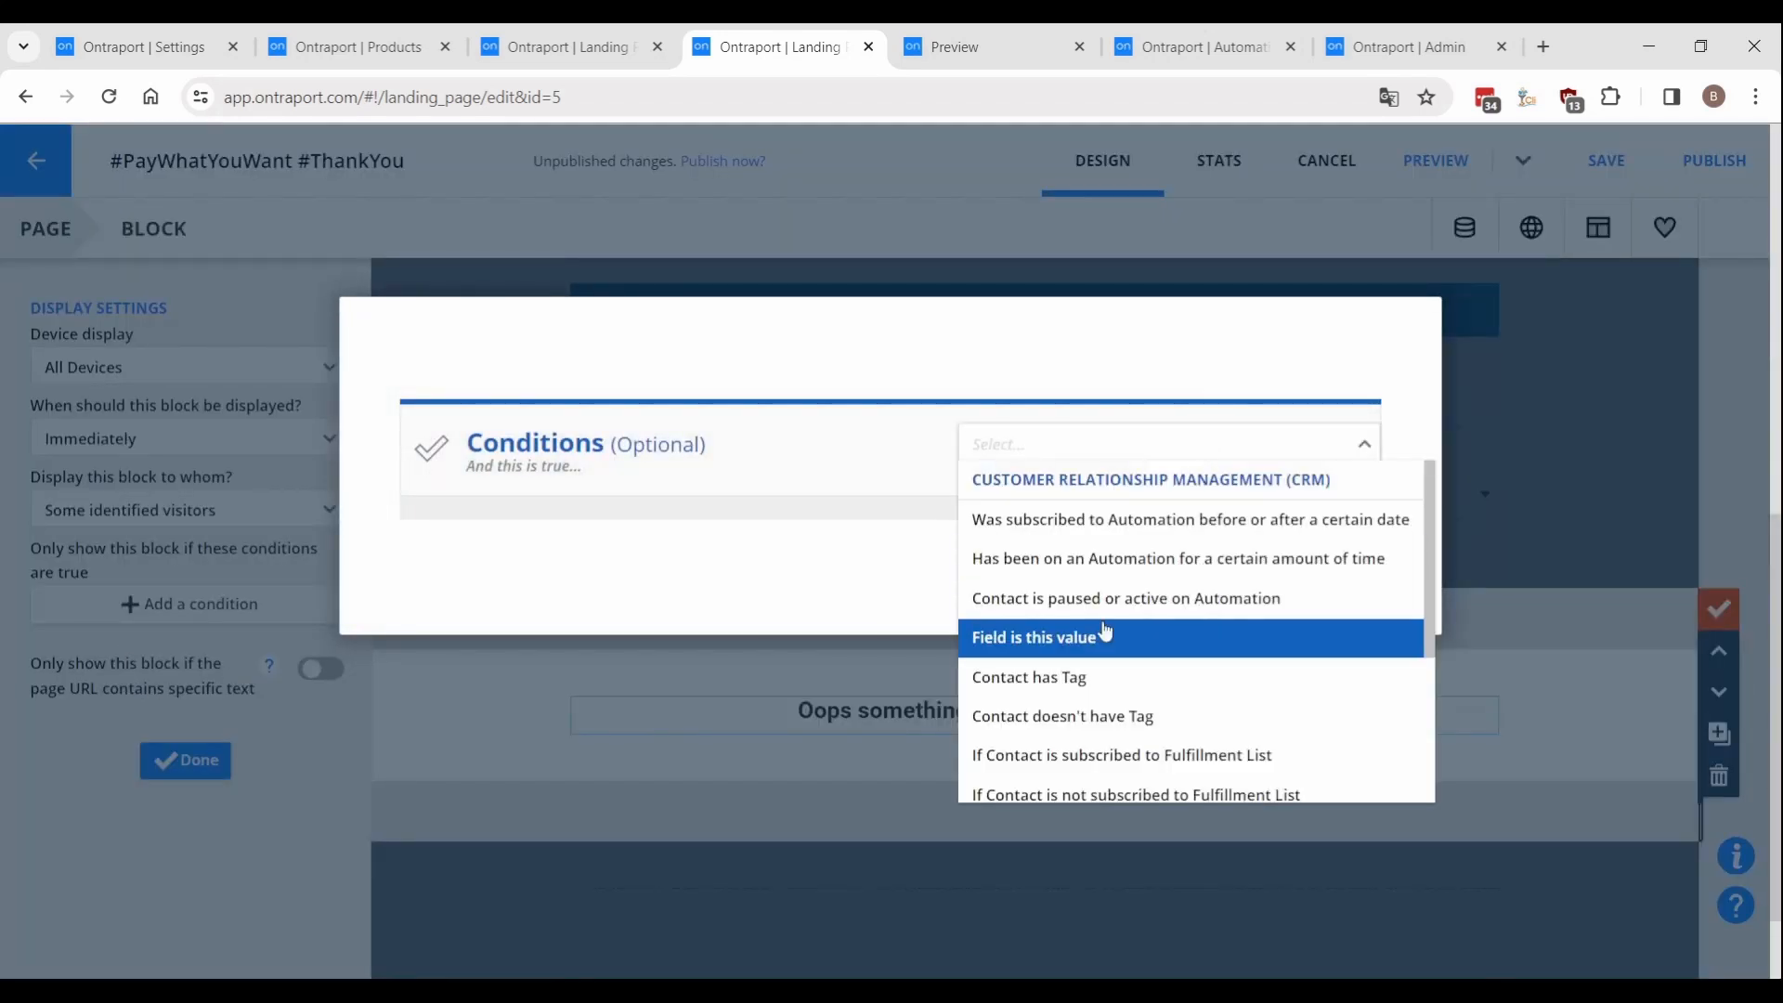
{"action": "left_click", "coordinate": [1103, 630]}
{"action": "left_click", "coordinate": [782, 556]}
{"action": "left_click", "coordinate": [798, 601]}
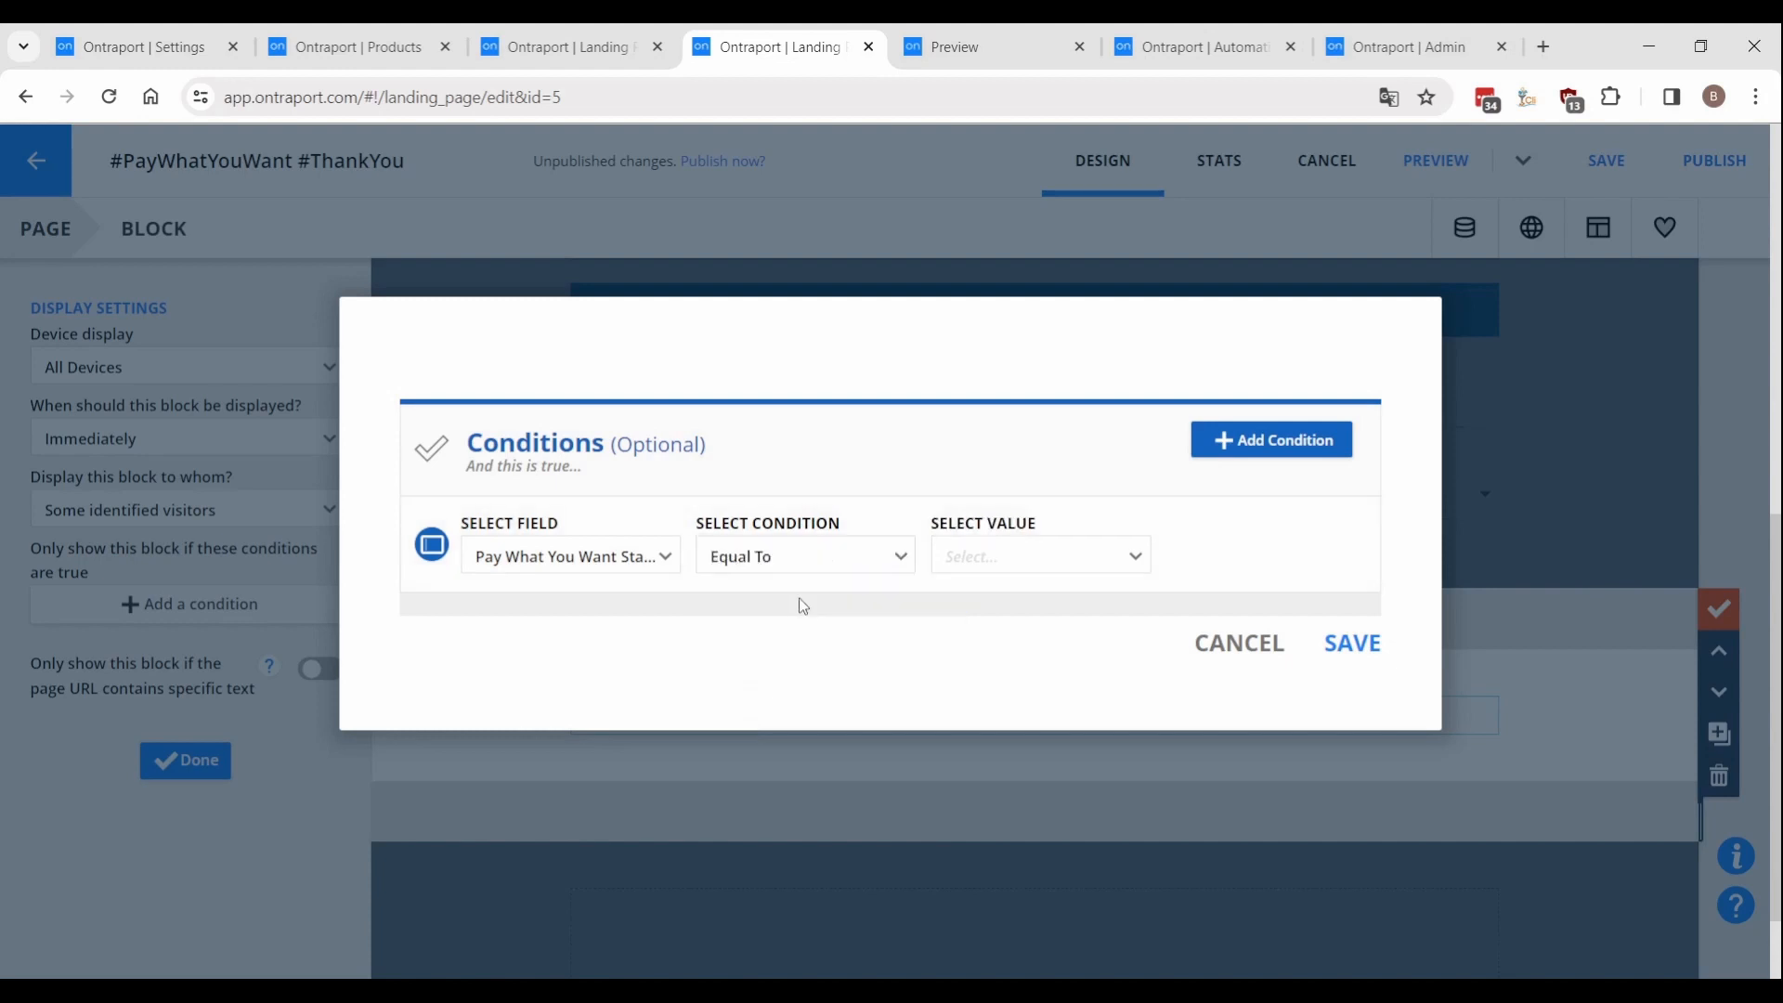
{"action": "left_click", "coordinate": [1354, 644]}
{"action": "left_click", "coordinate": [1719, 609]}
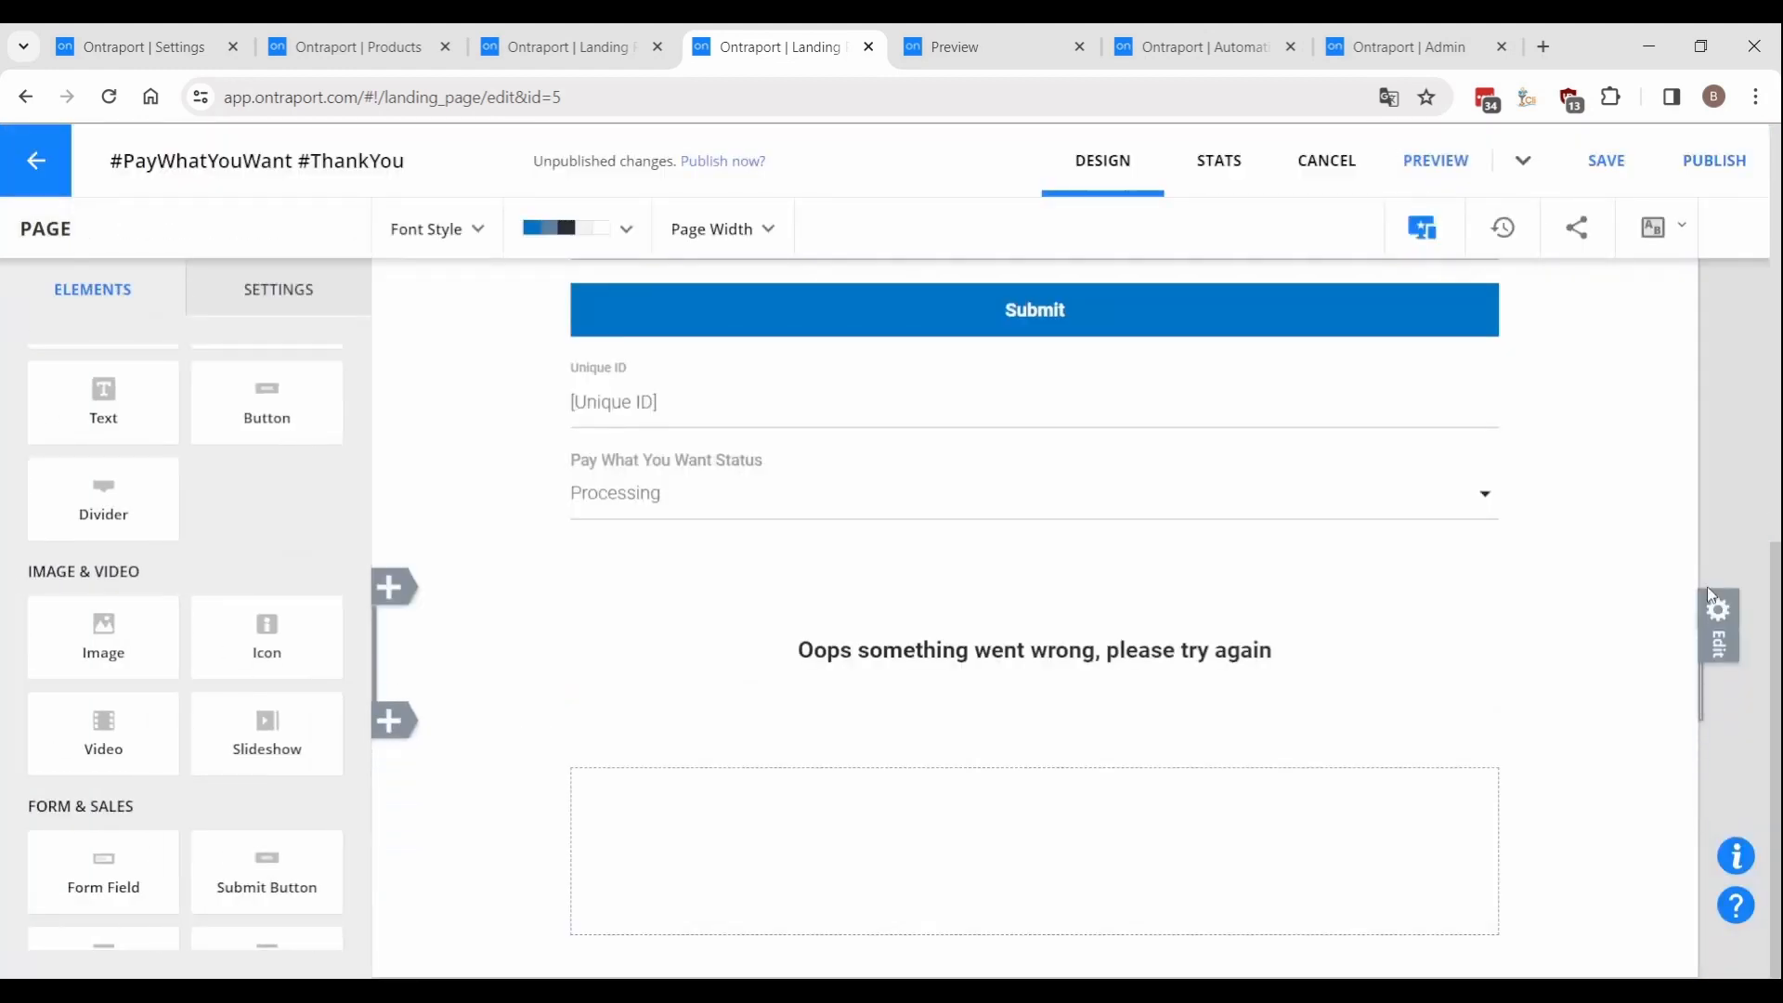
{"action": "left_click", "coordinate": [1716, 604]}
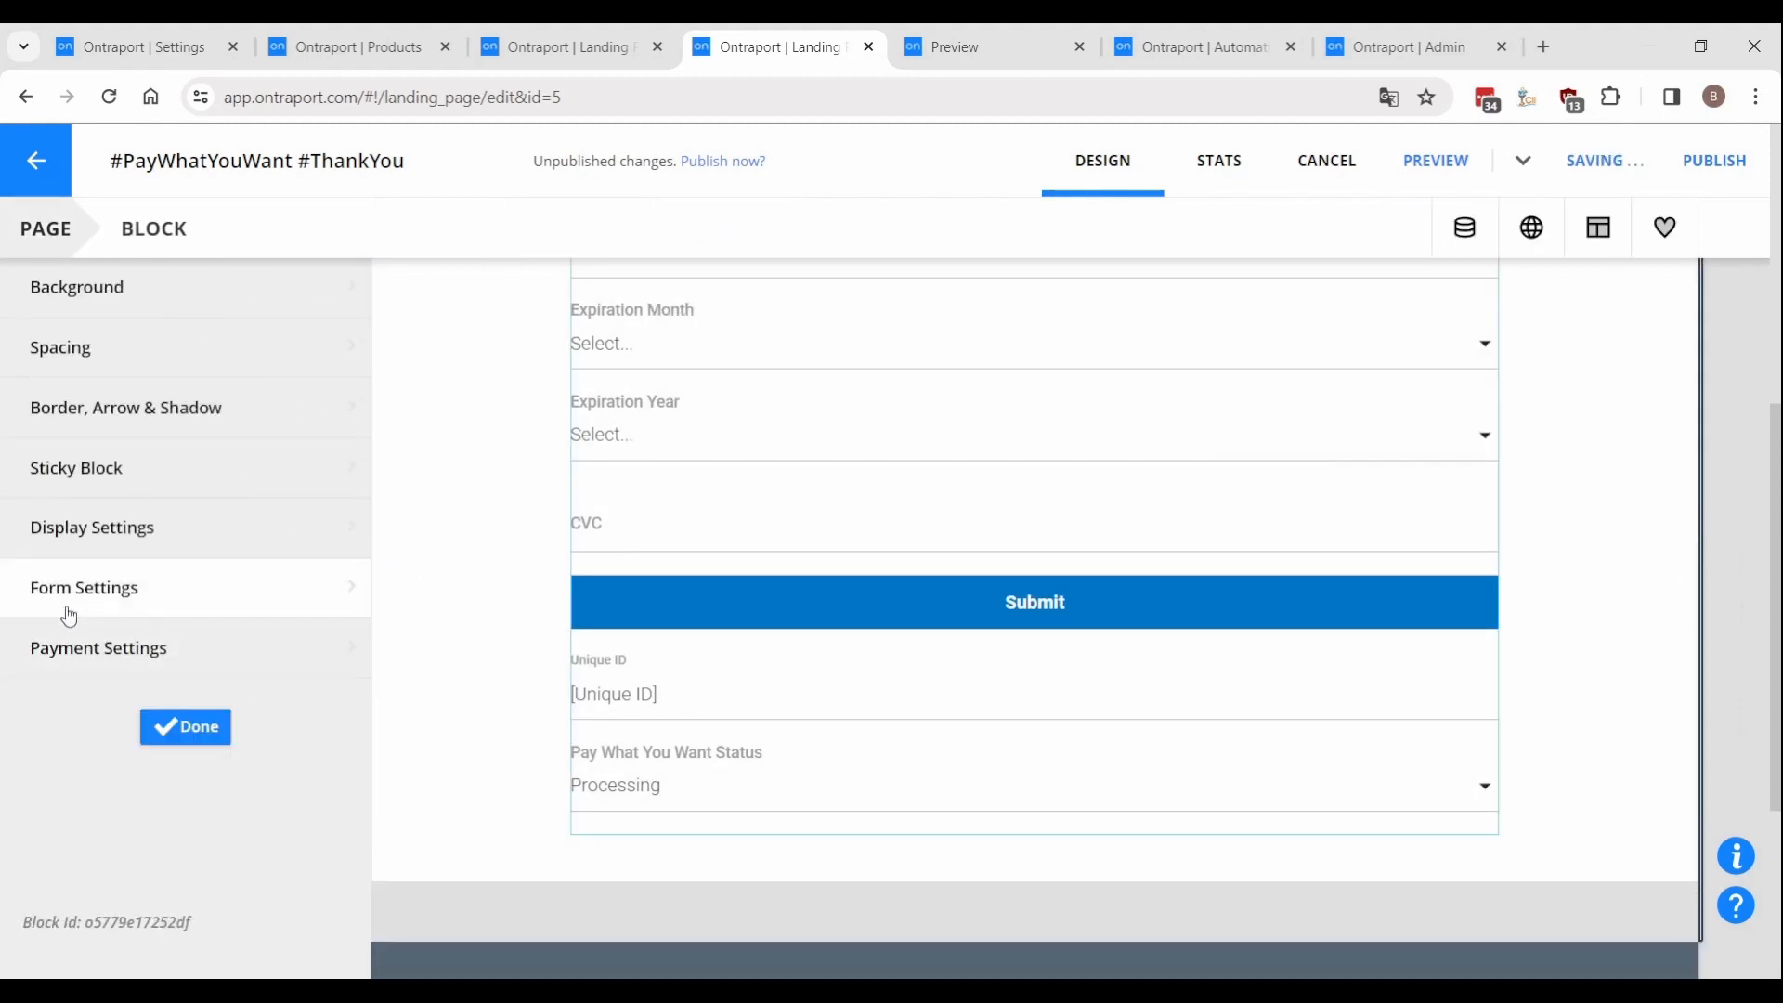
{"action": "left_click", "coordinate": [67, 602]}
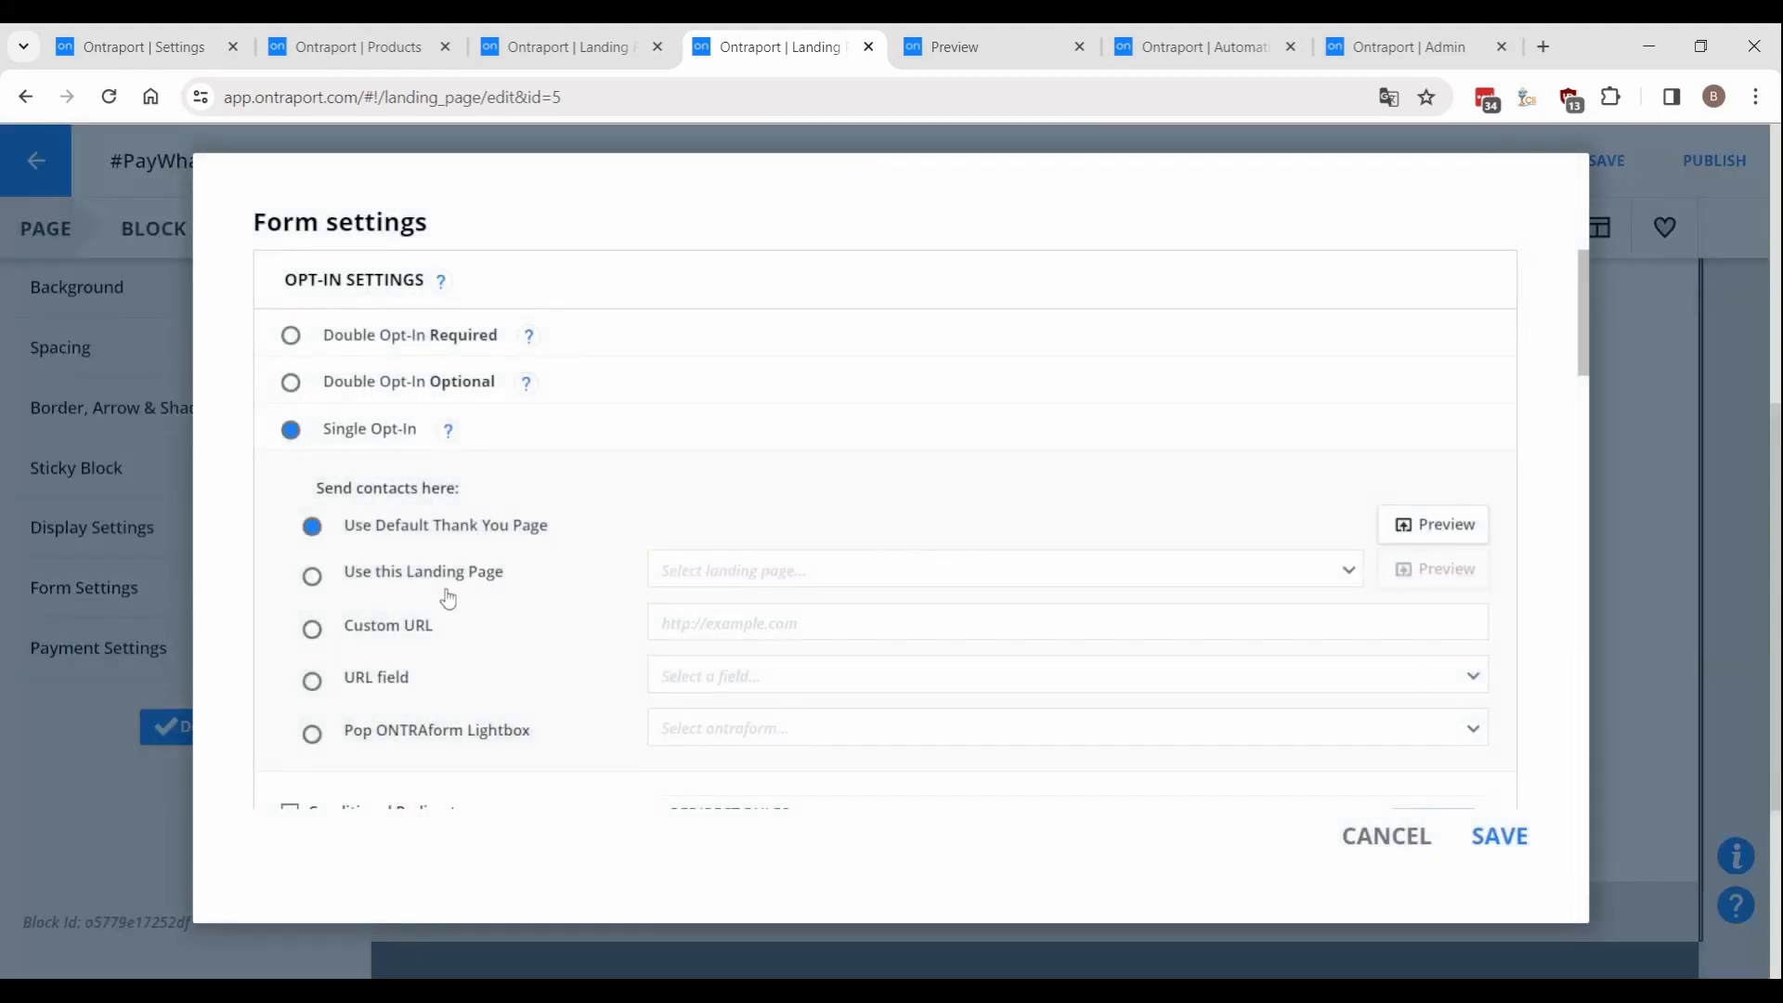
{"action": "left_click", "coordinate": [405, 629]}
{"action": "left_click", "coordinate": [734, 623]}
{"action": "key", "text": "ctrl+v"}
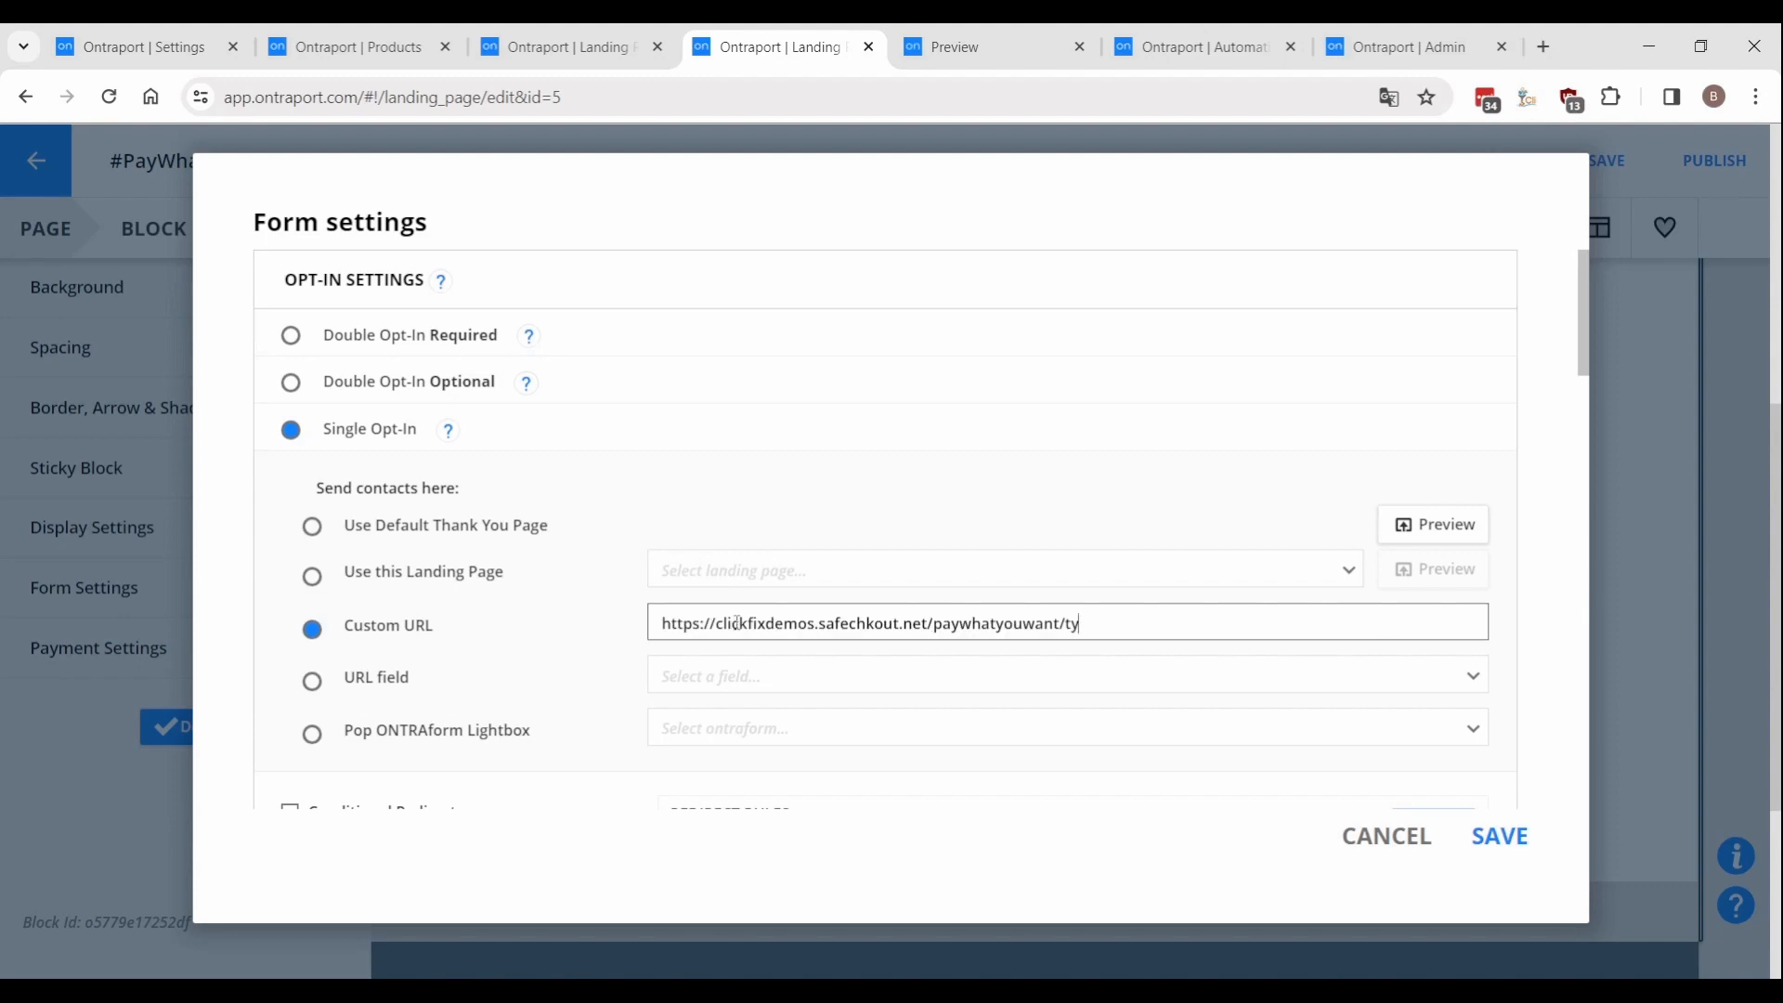
{"action": "left_click", "coordinate": [1511, 831]}
{"action": "left_click", "coordinate": [191, 726]}
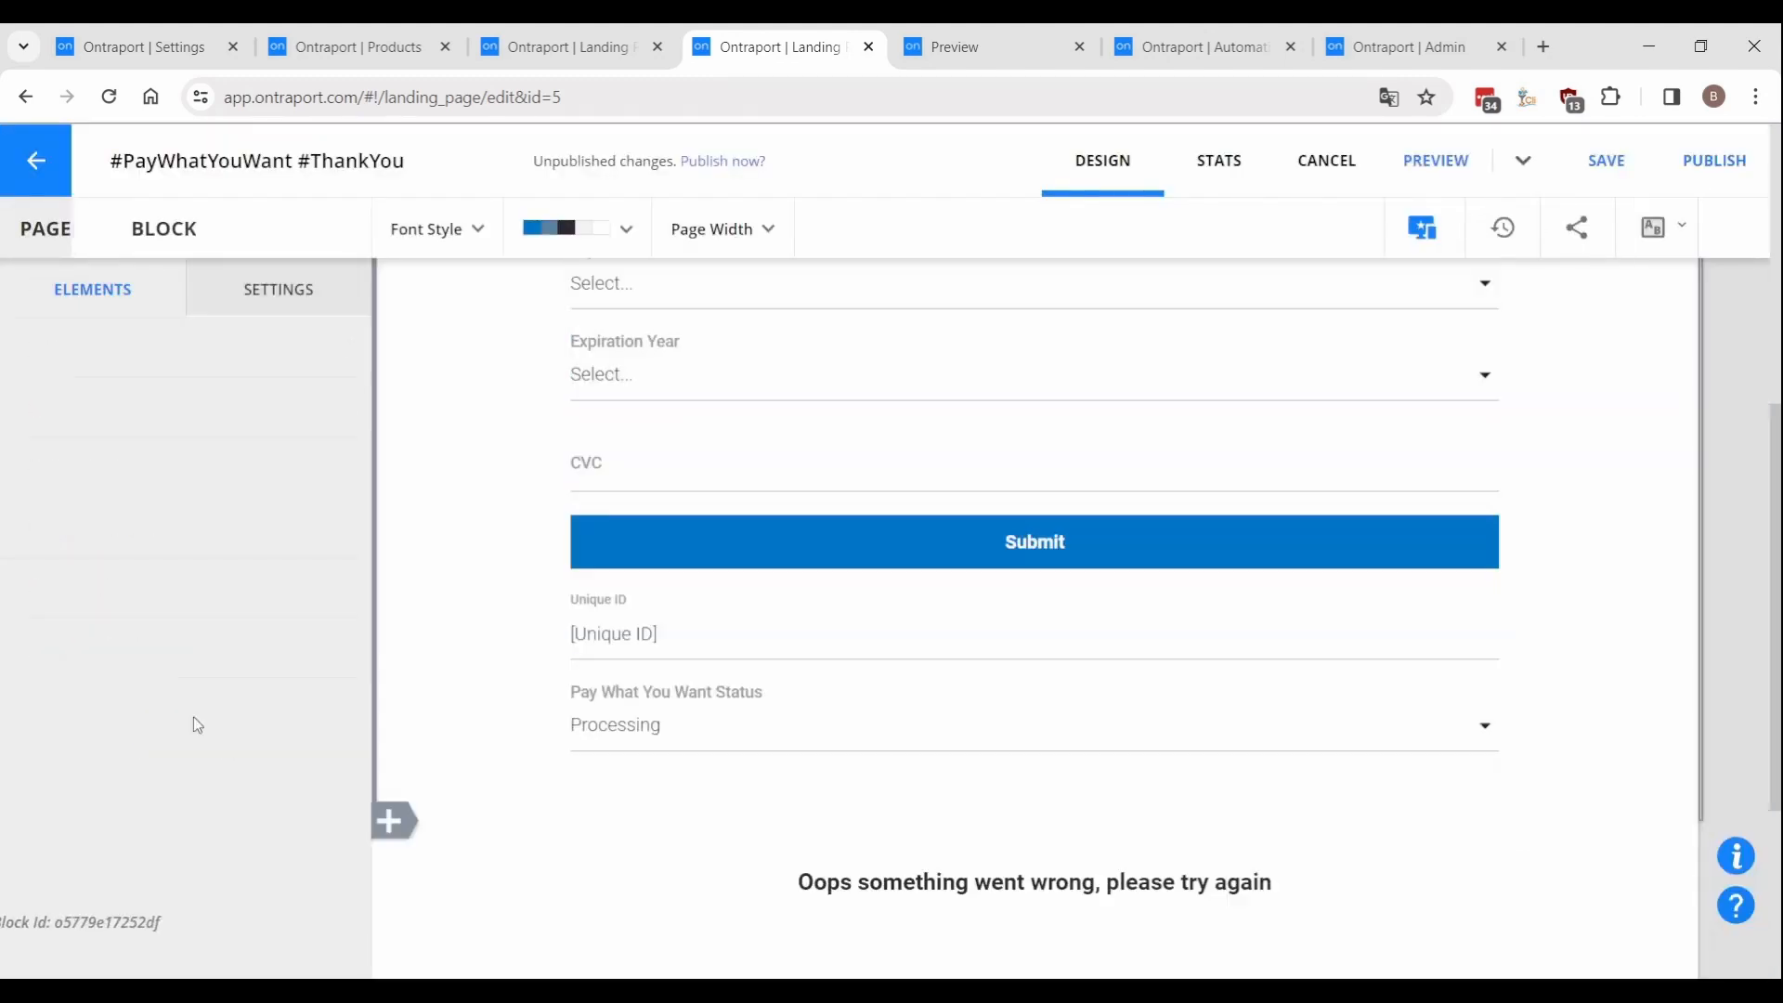
{"action": "left_click", "coordinate": [1714, 160]}
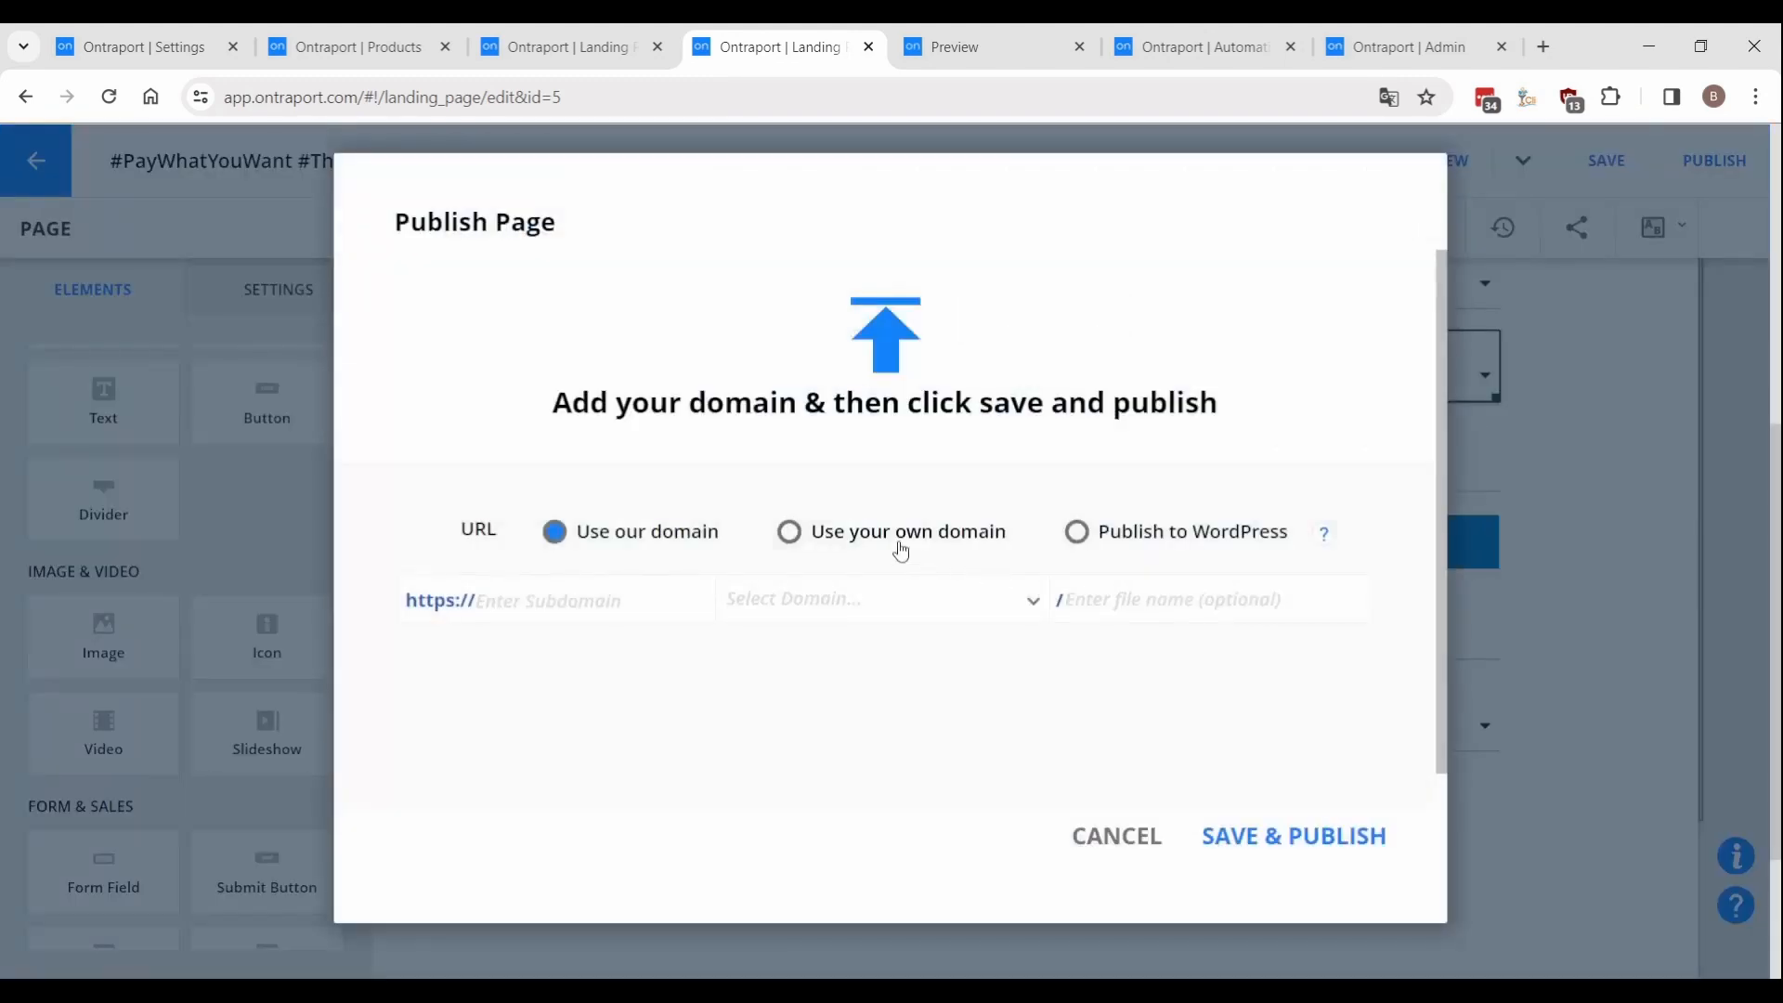
{"action": "left_click", "coordinate": [877, 540]}
{"action": "left_click", "coordinate": [653, 610]}
{"action": "type", "text": "https://clickfixdemos.safechkout.net/paywhatyouwant/ty"}
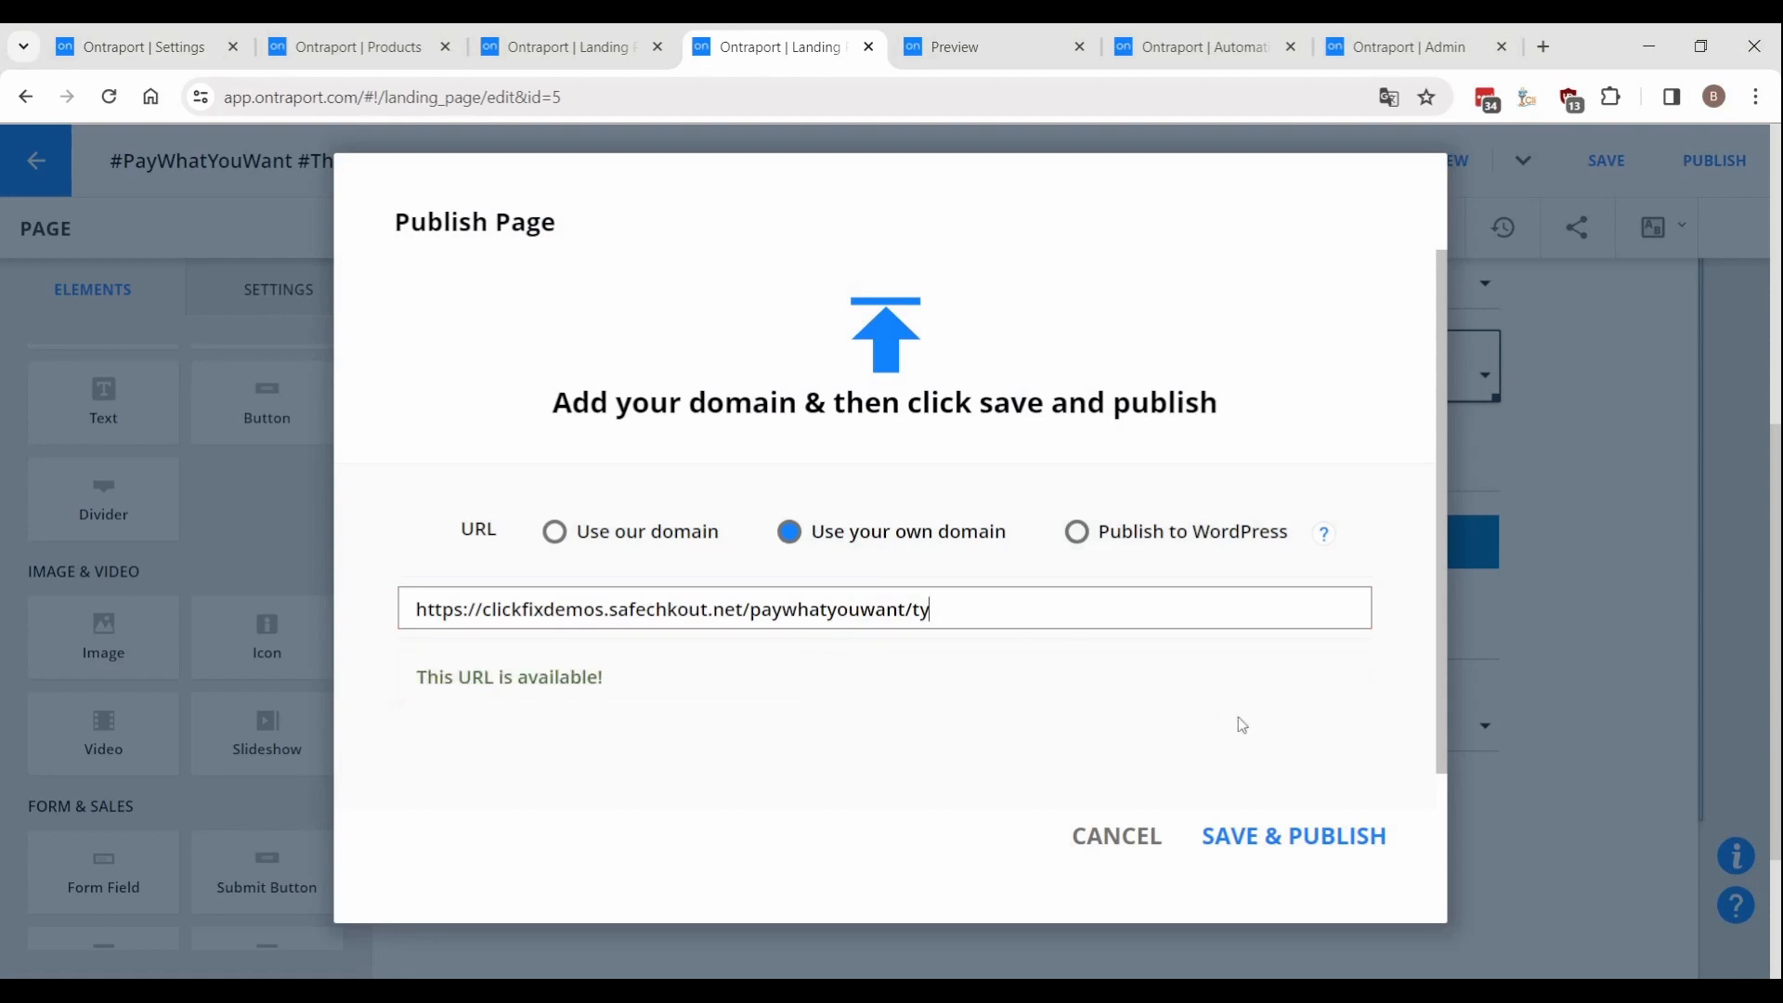
{"action": "left_click", "coordinate": [1290, 835]}
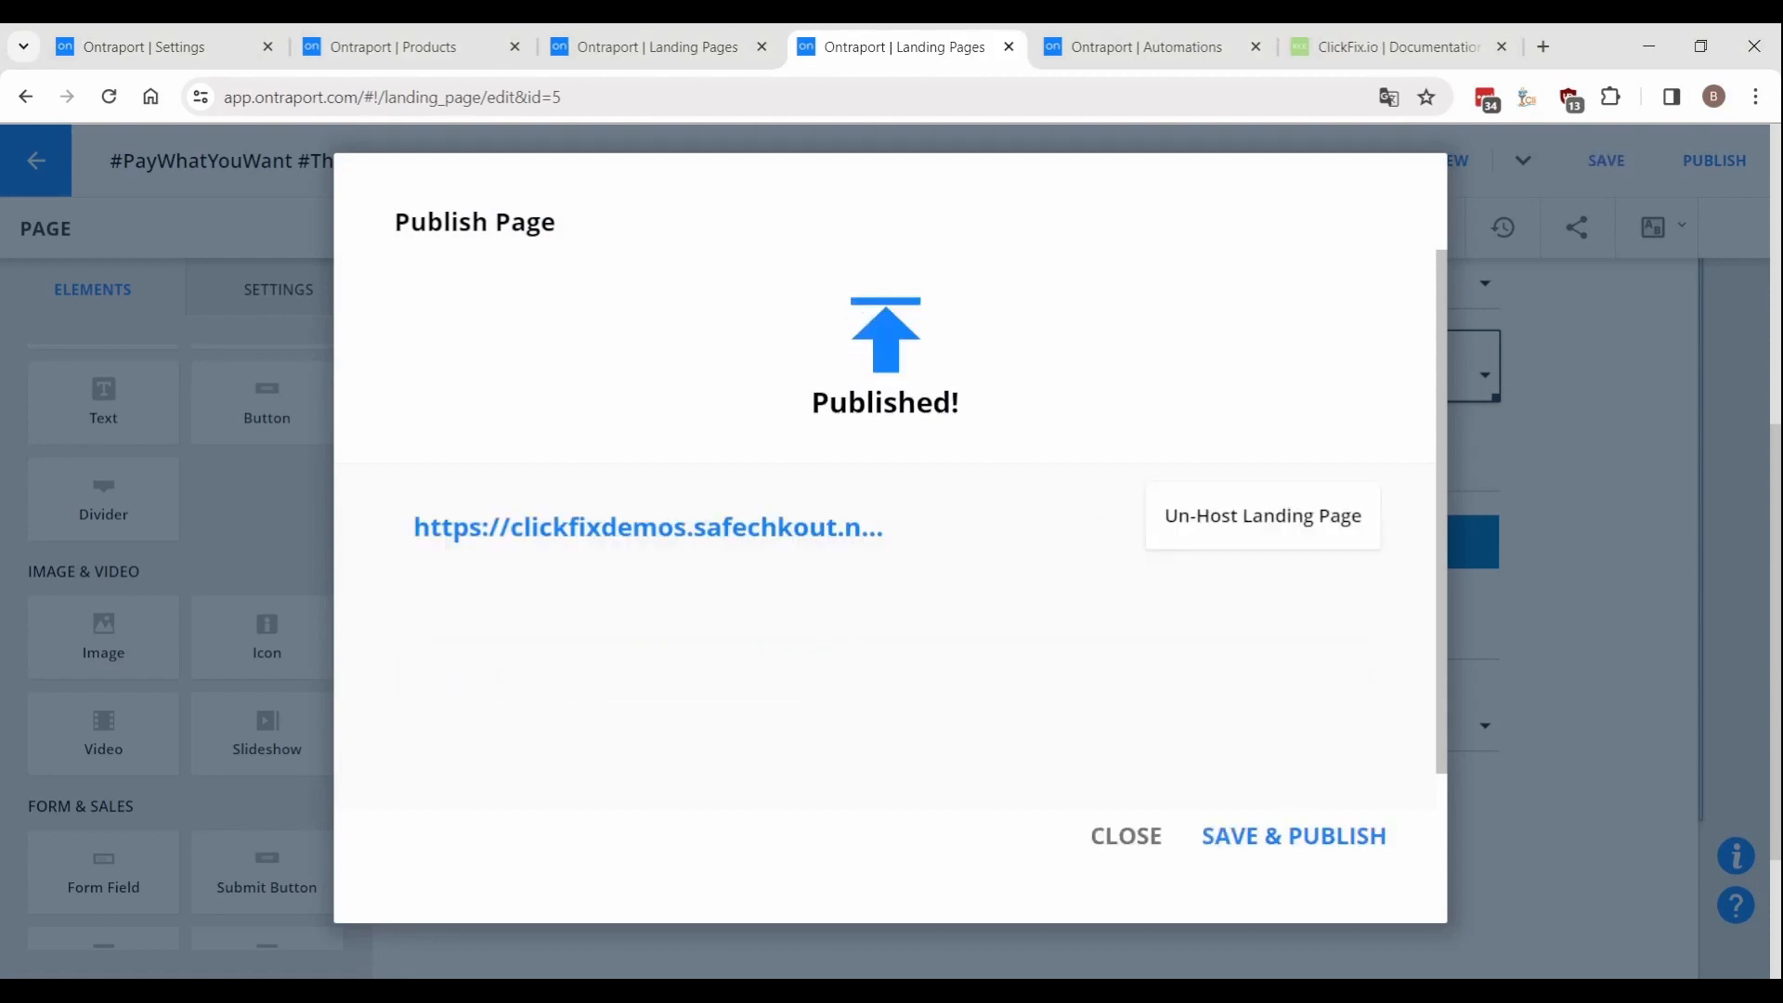
Create a new automation from scratch named #PayWhatYouWant #Checkout.
{"action": "left_click", "coordinate": [1133, 46]}
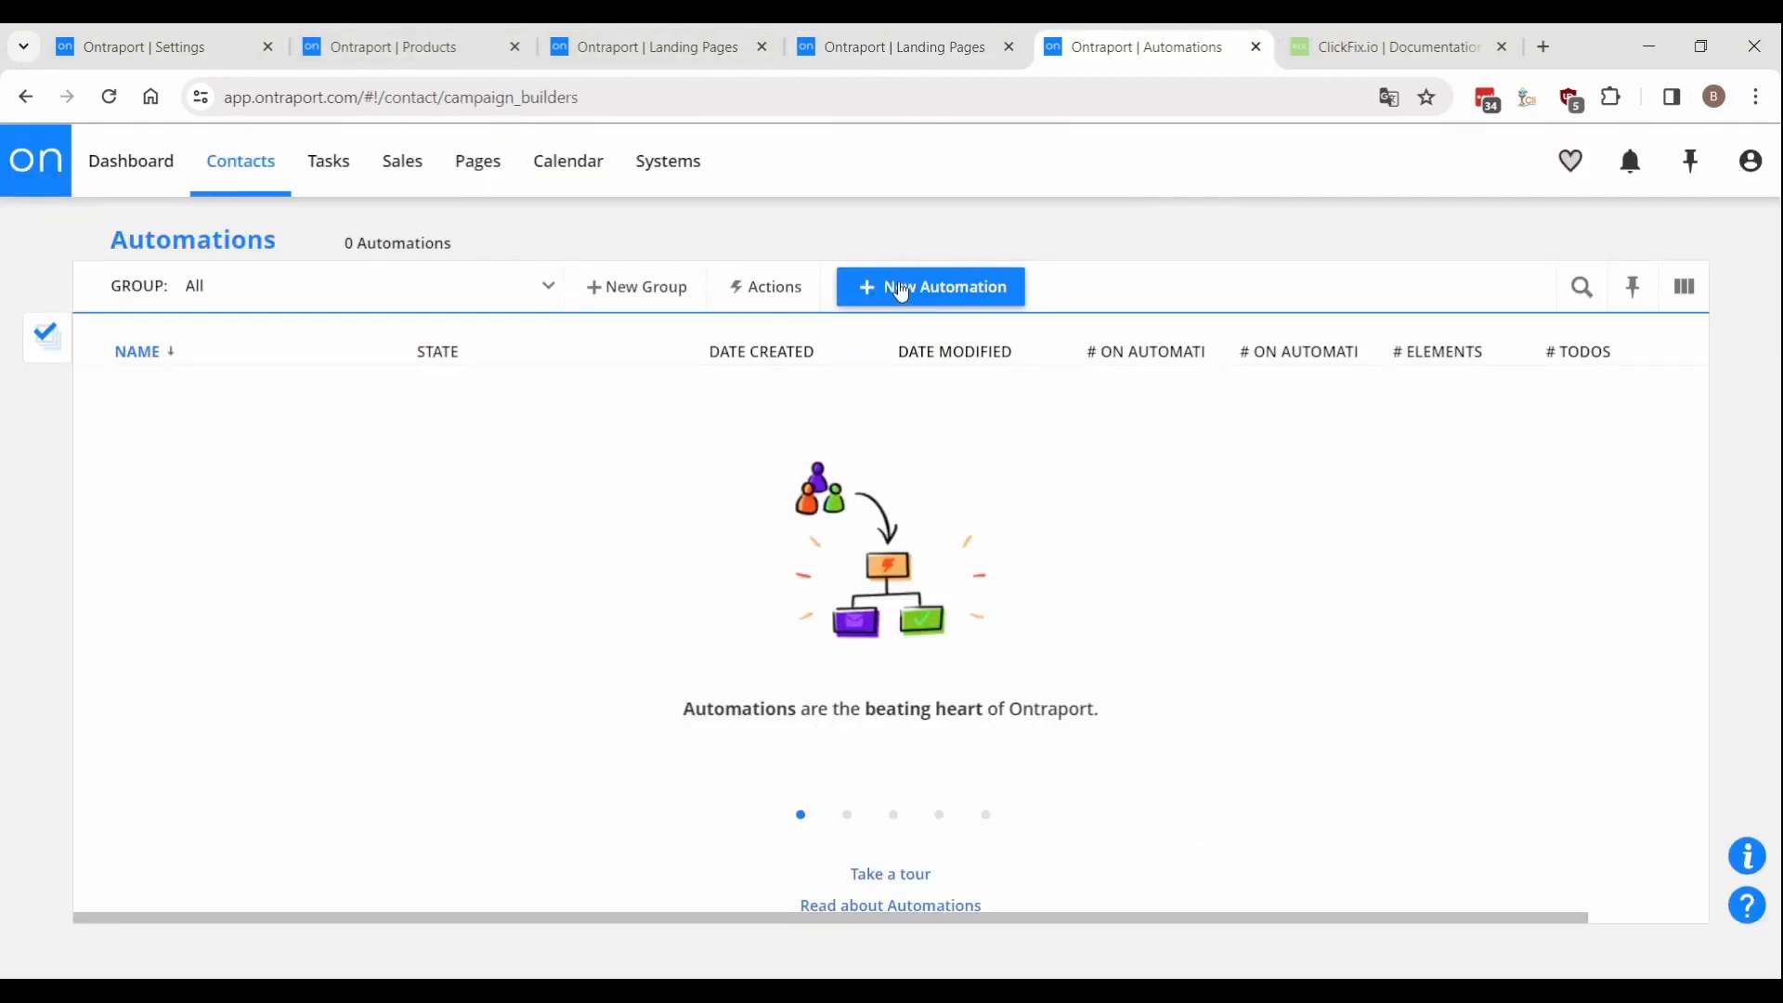
{"action": "left_click", "coordinate": [902, 290]}
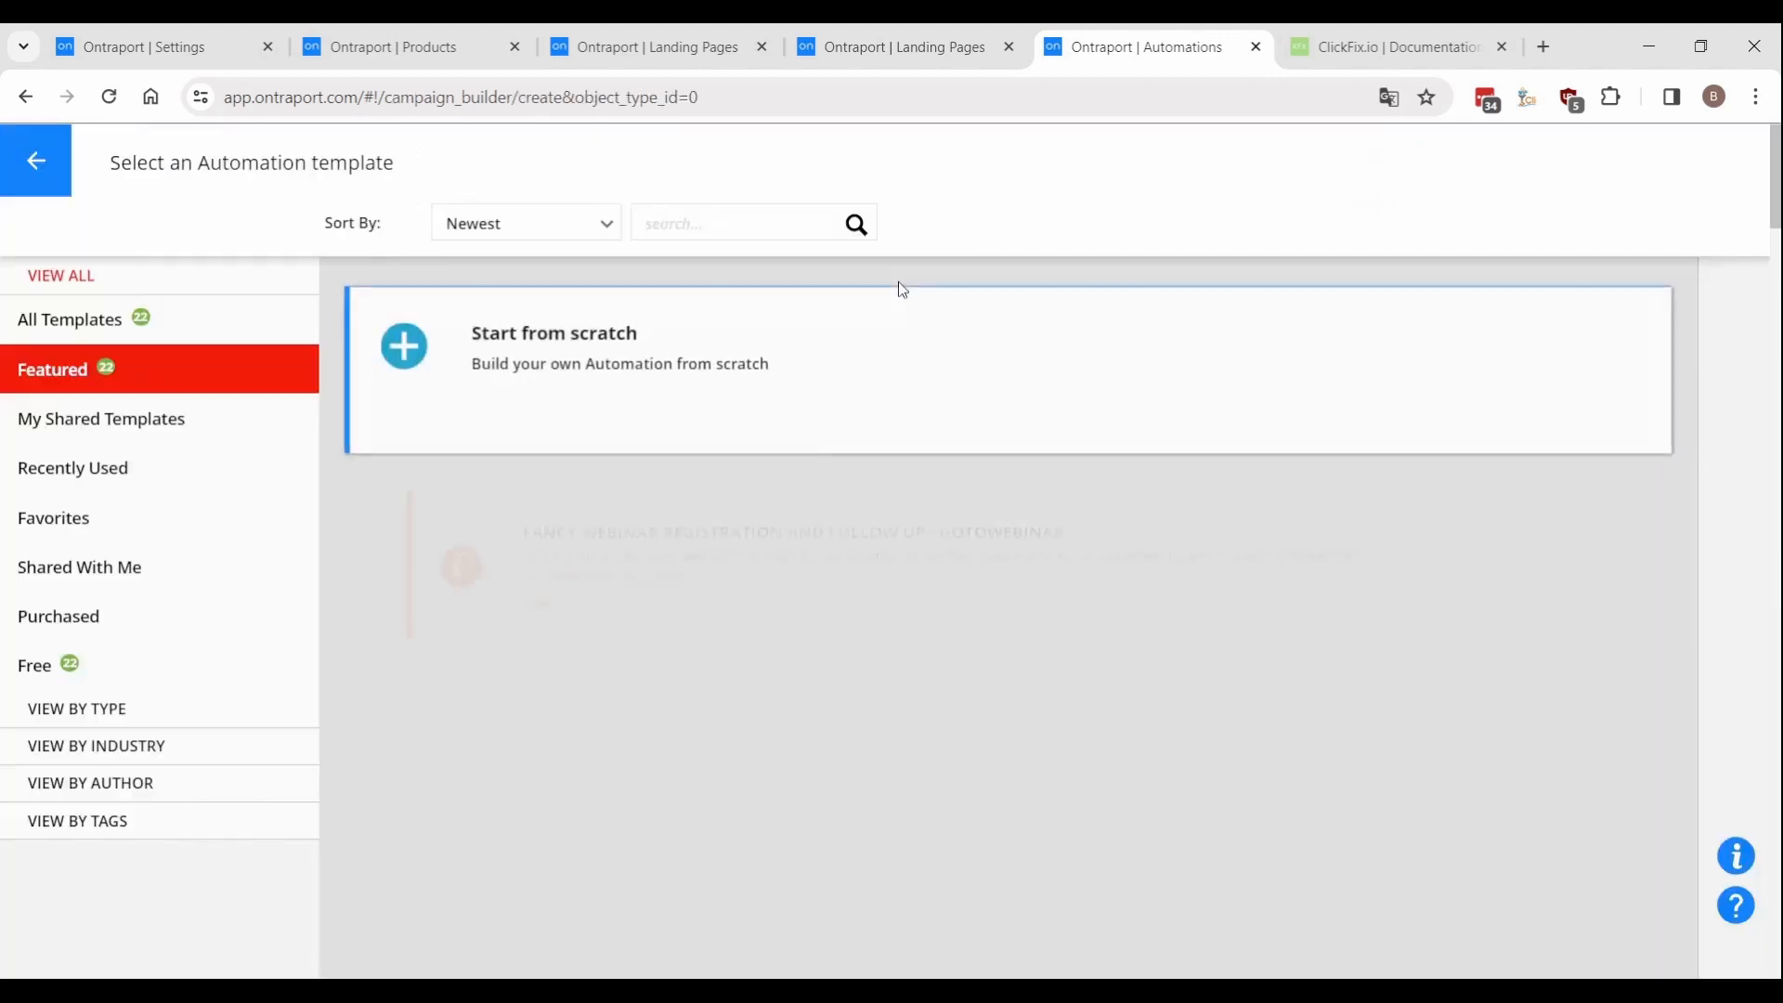
{"action": "left_click", "coordinate": [618, 376]}
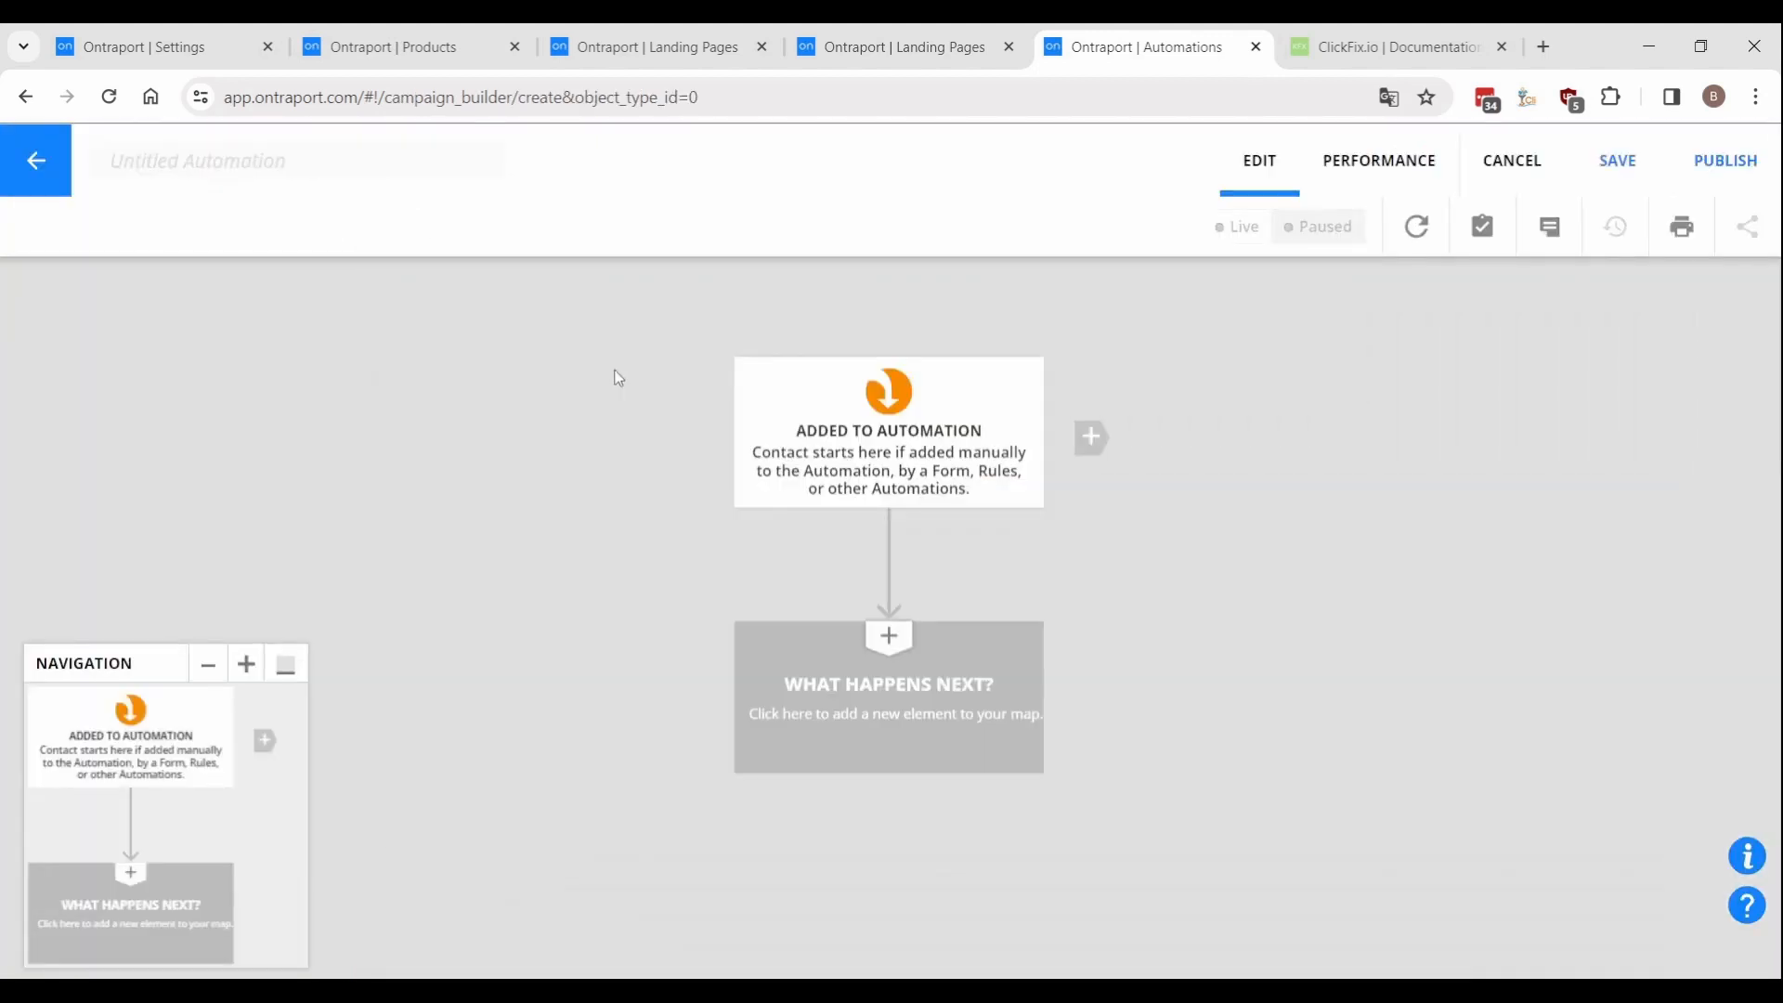
{"action": "type", "text": "#PayWhatYouWant #Checkout"}
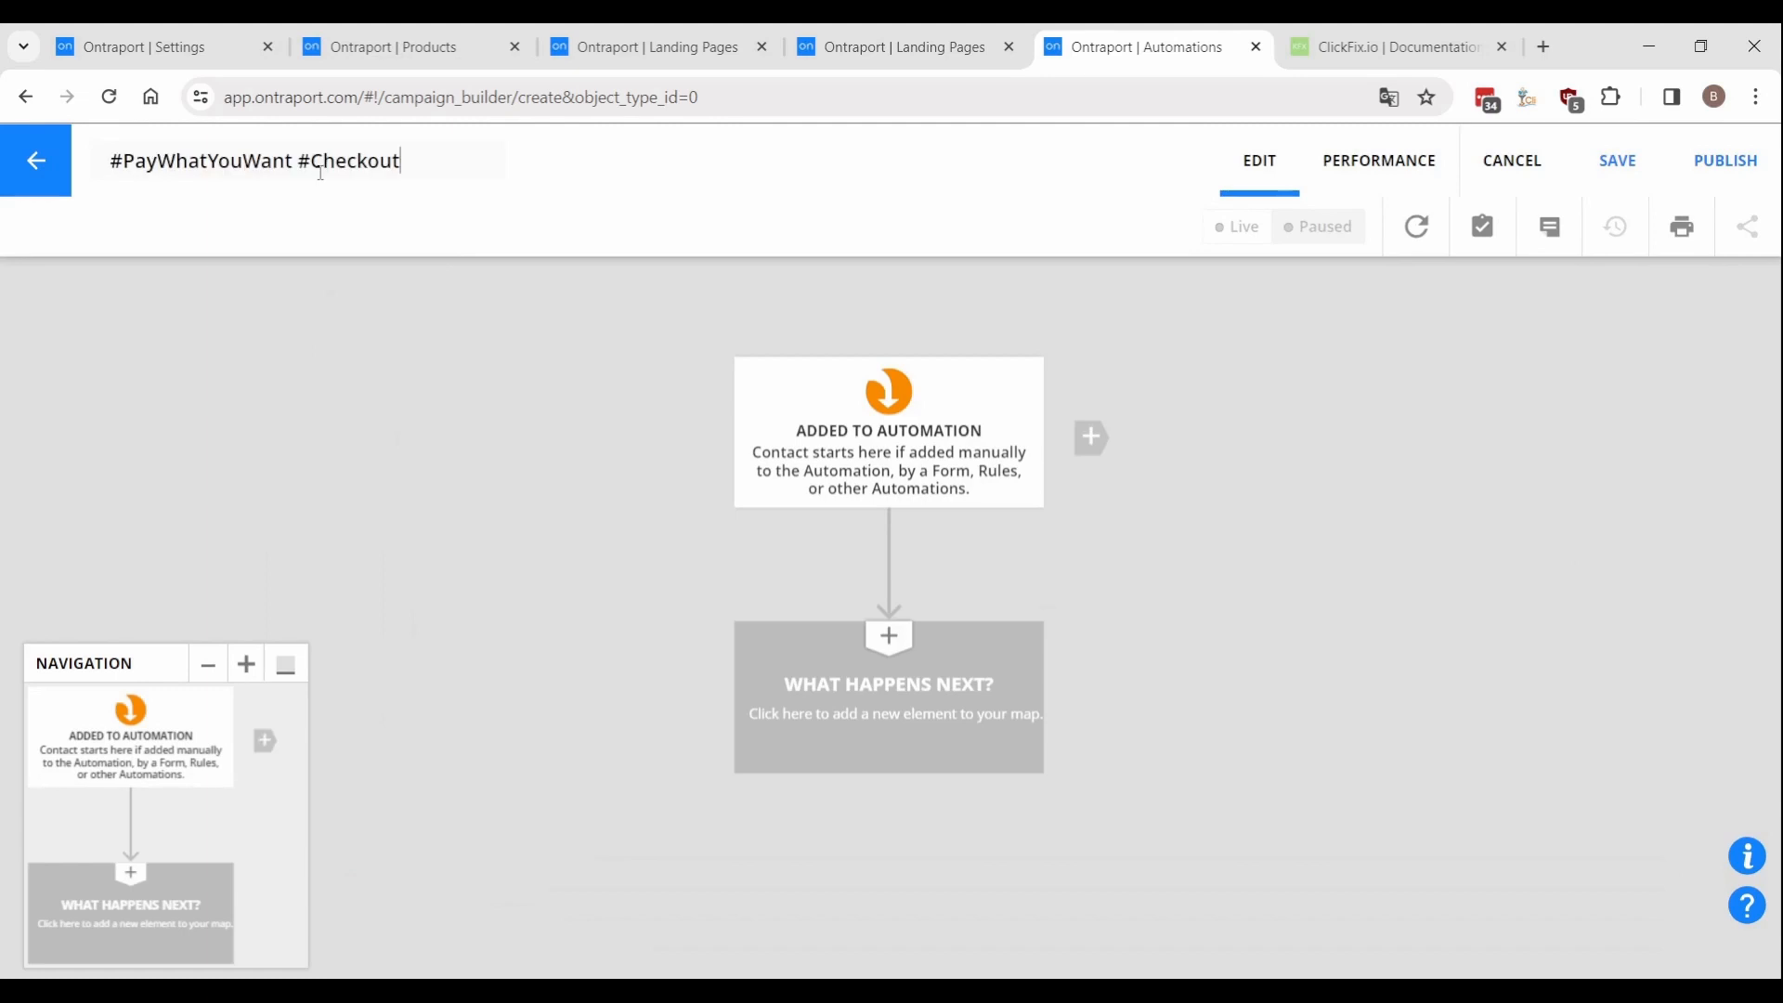
Add a new trigger element to the automation that fires when a Contact submits a Form.
{"action": "left_click", "coordinate": [1091, 437]}
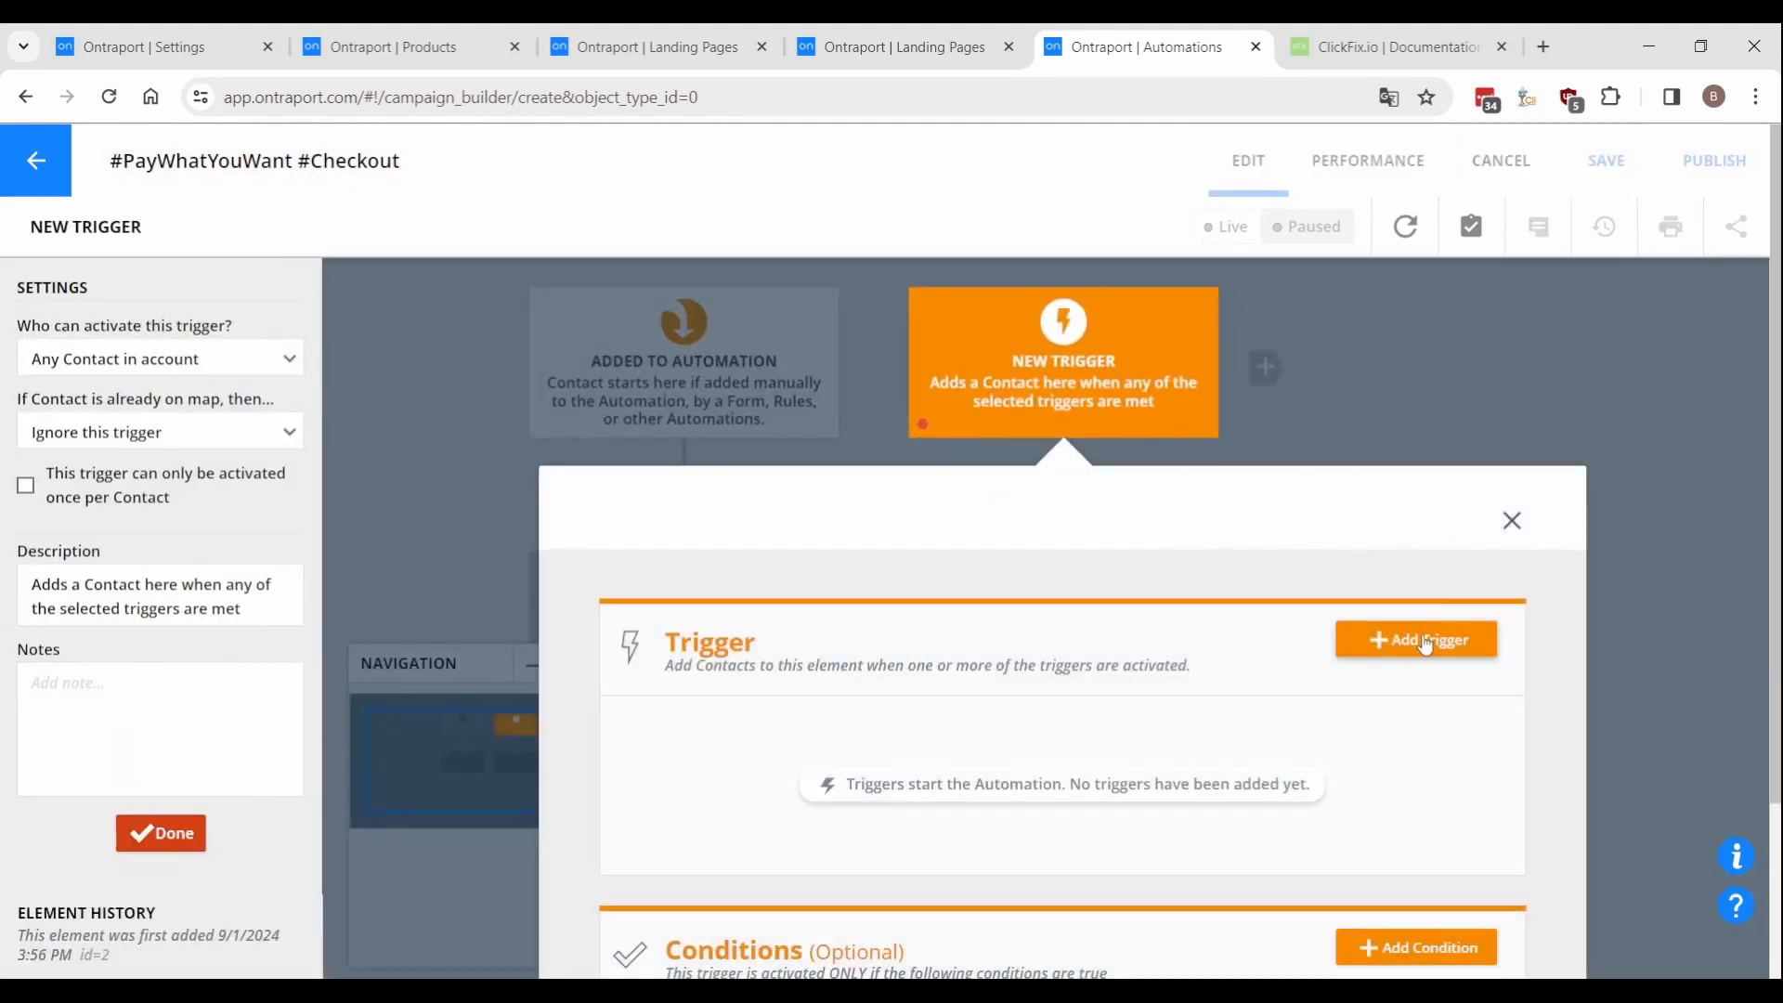
{"action": "left_click", "coordinate": [1436, 641]}
{"action": "type", "text": "form"}
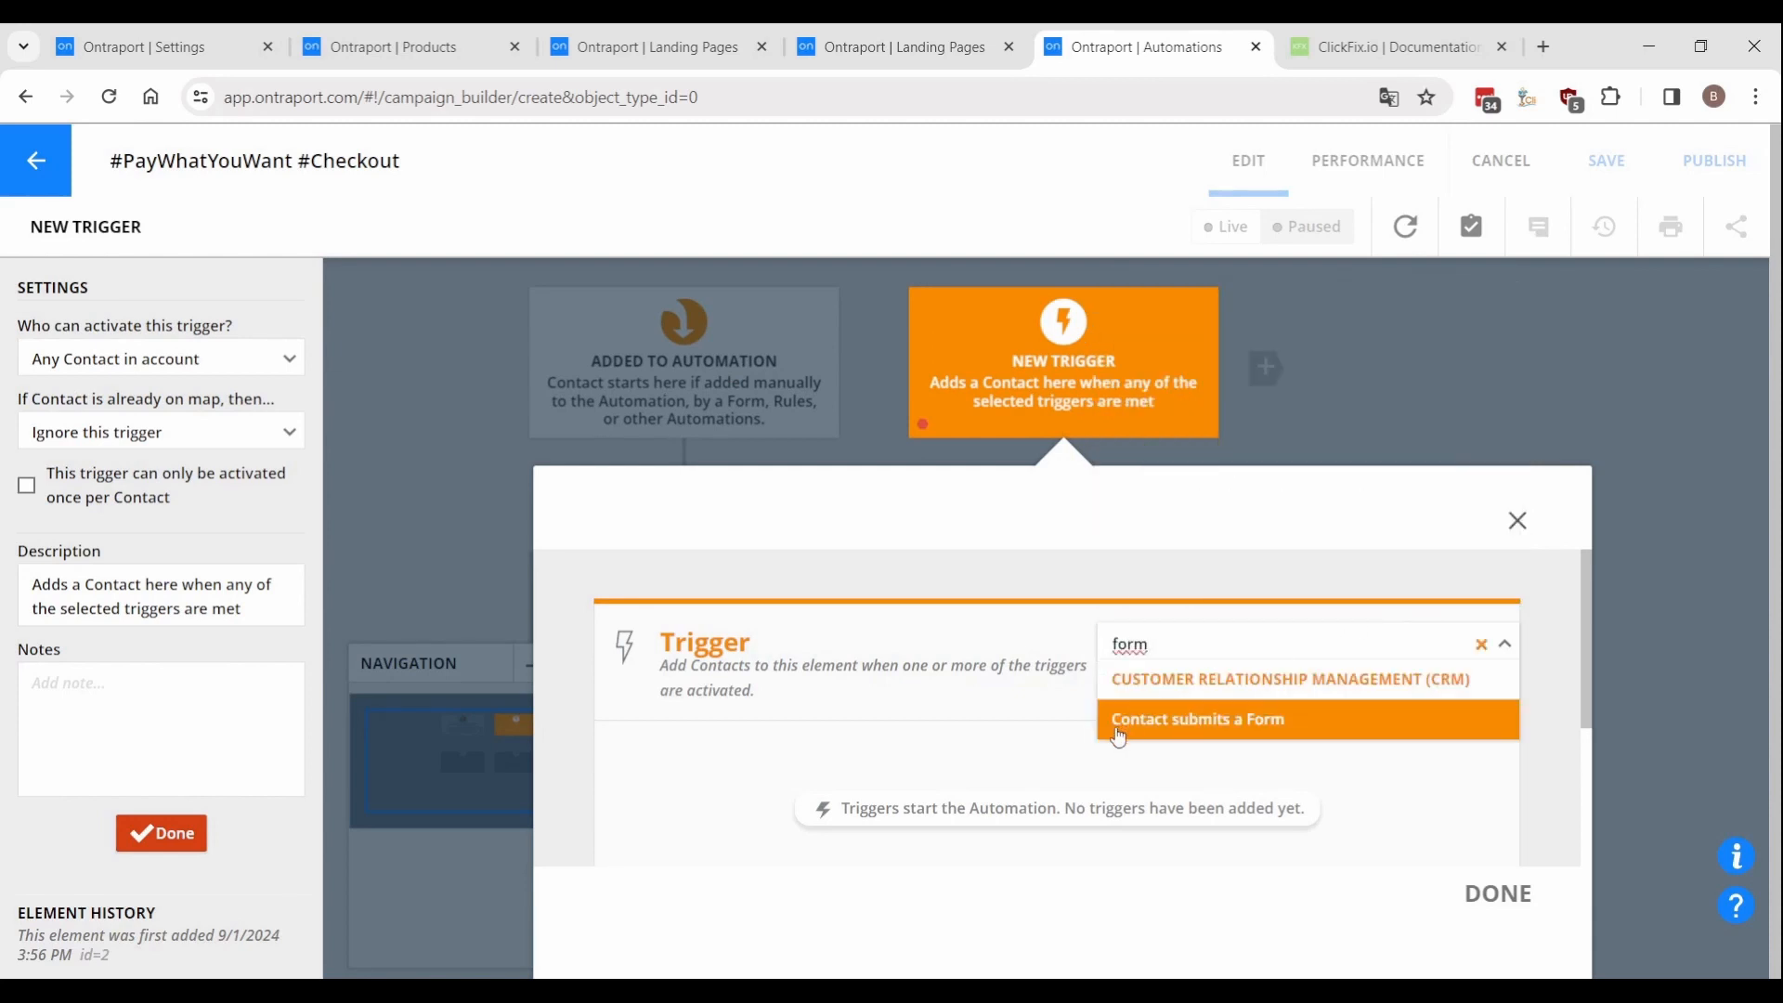
{"action": "left_click", "coordinate": [1119, 736]}
Set the trigger's form to #PayWhatYouWant #Checkout >> Block Name with the order outcome is successful, and finish the trigger.
{"action": "left_click", "coordinate": [990, 744]}
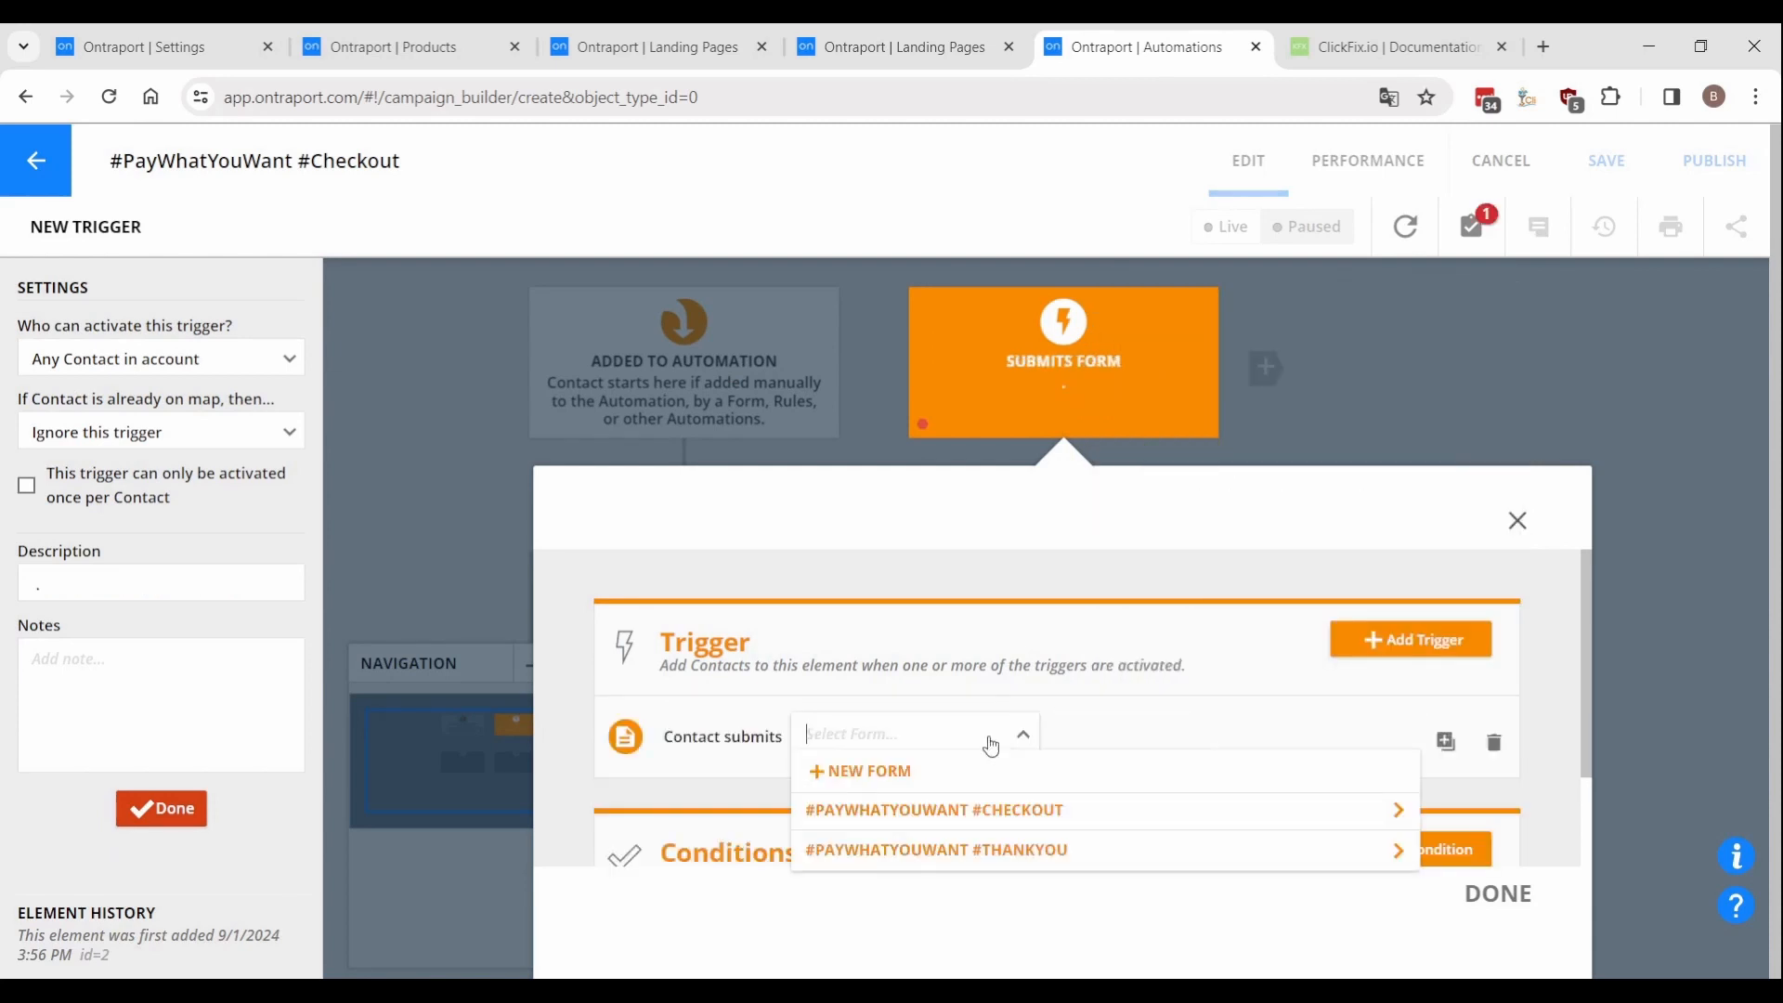
{"action": "left_click", "coordinate": [979, 815]}
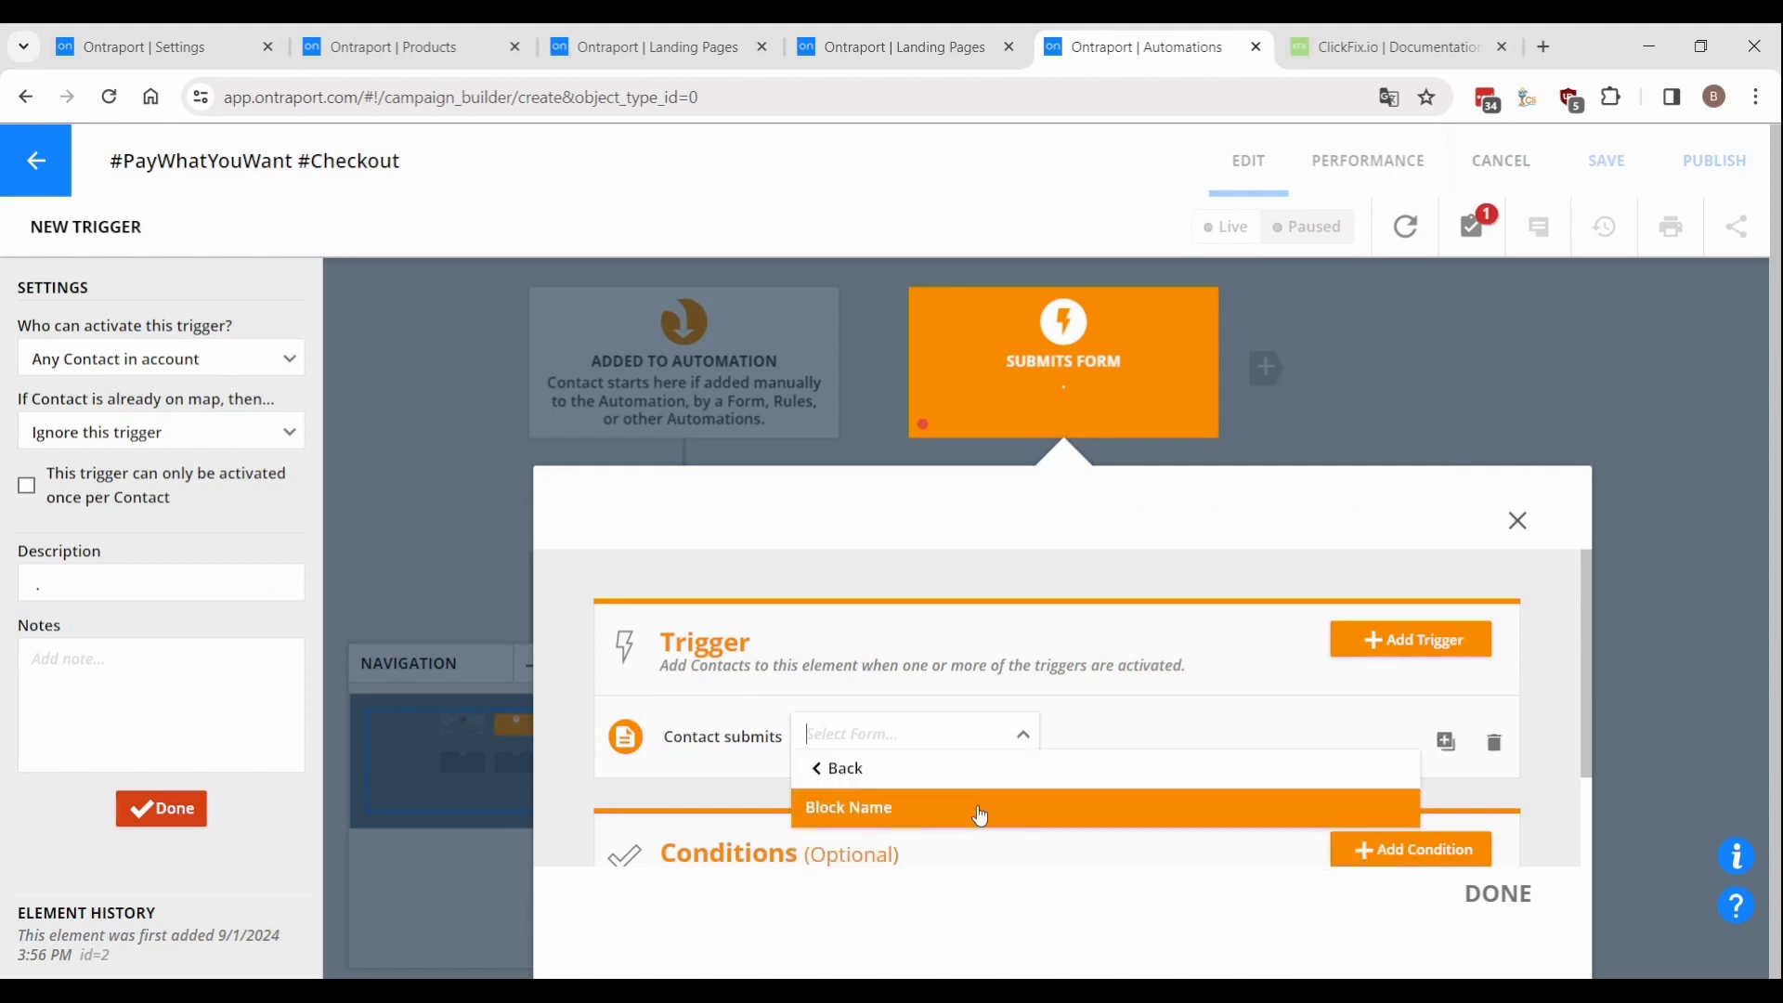
{"action": "left_click", "coordinate": [979, 808]}
{"action": "left_click", "coordinate": [1232, 747]}
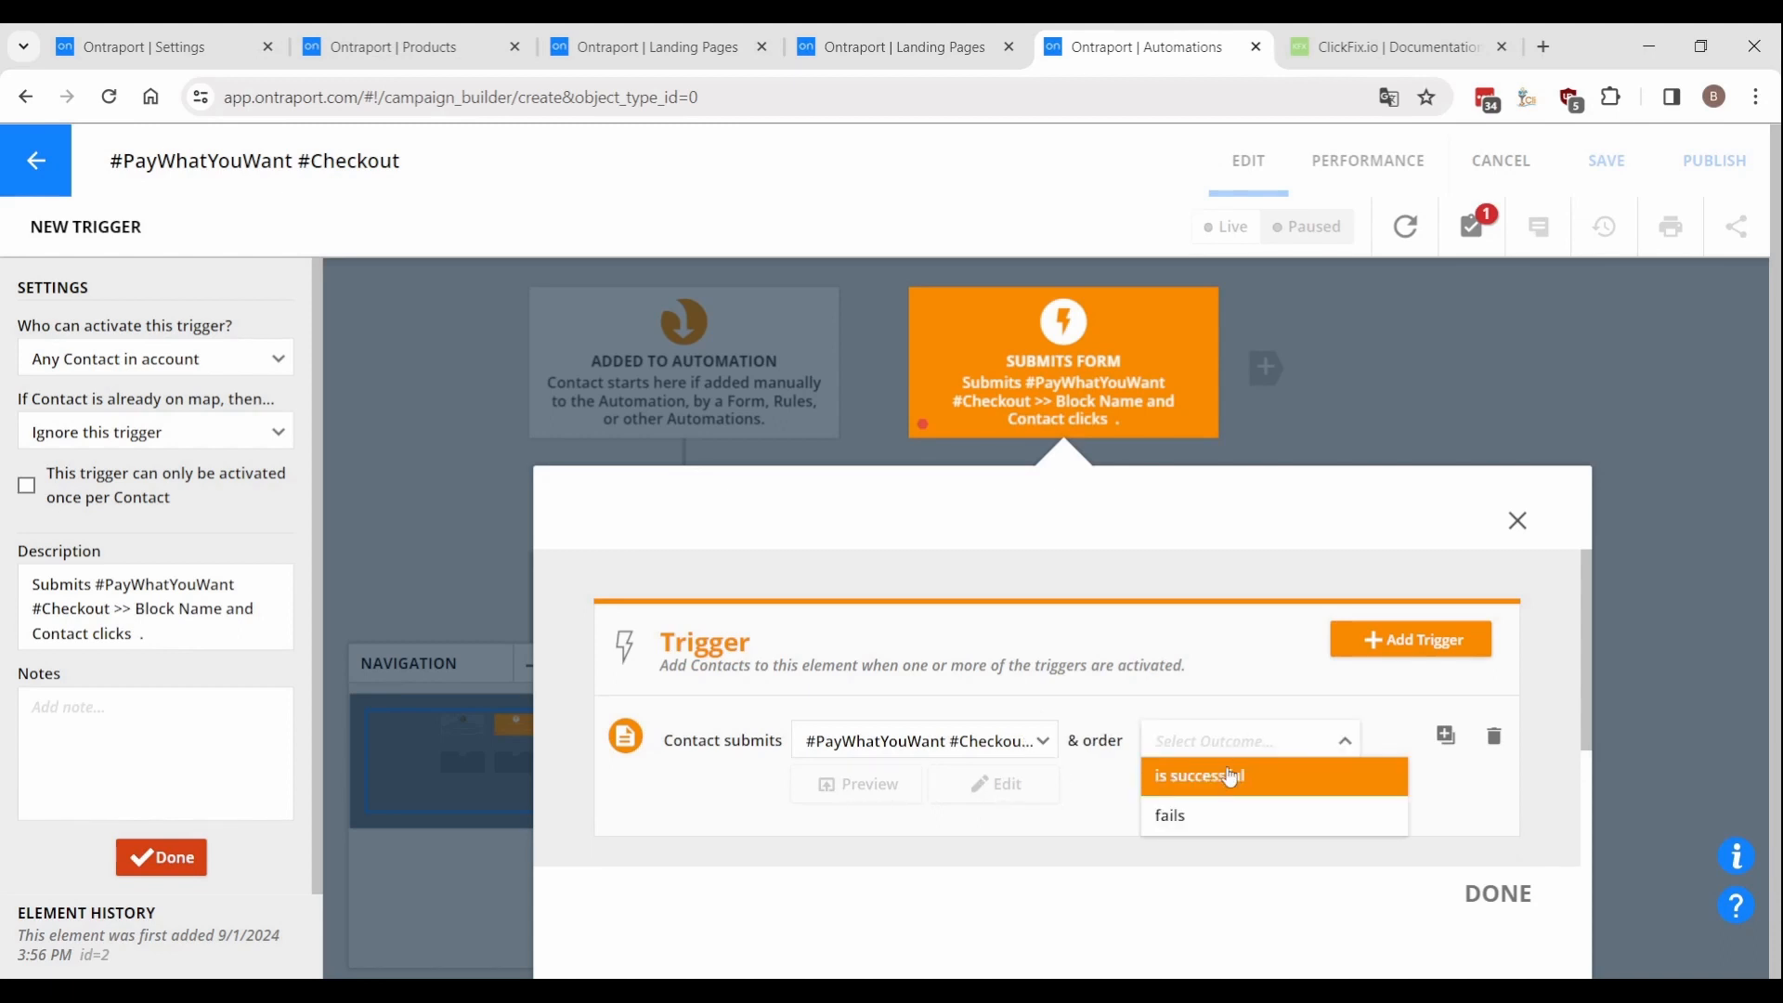
{"action": "left_click", "coordinate": [1238, 768]}
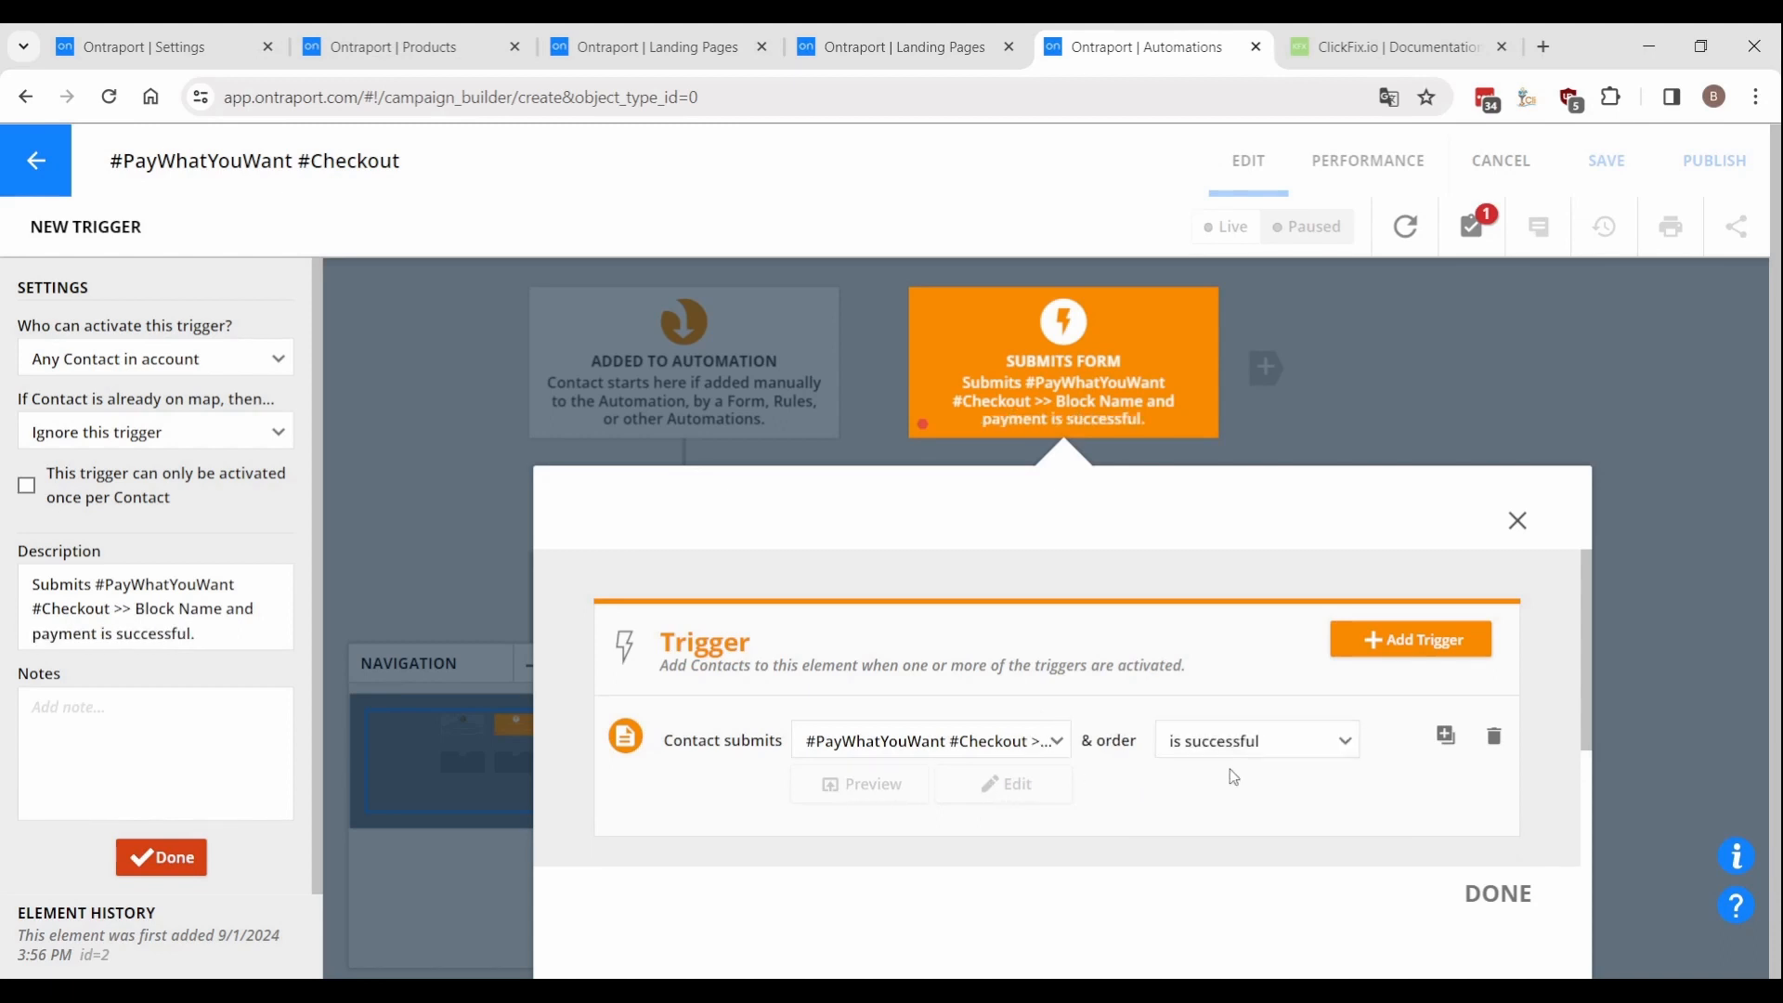
{"action": "left_click", "coordinate": [1483, 889]}
Add a Send to a Webhook element below the form submission trigger.
{"action": "left_click", "coordinate": [1235, 682]}
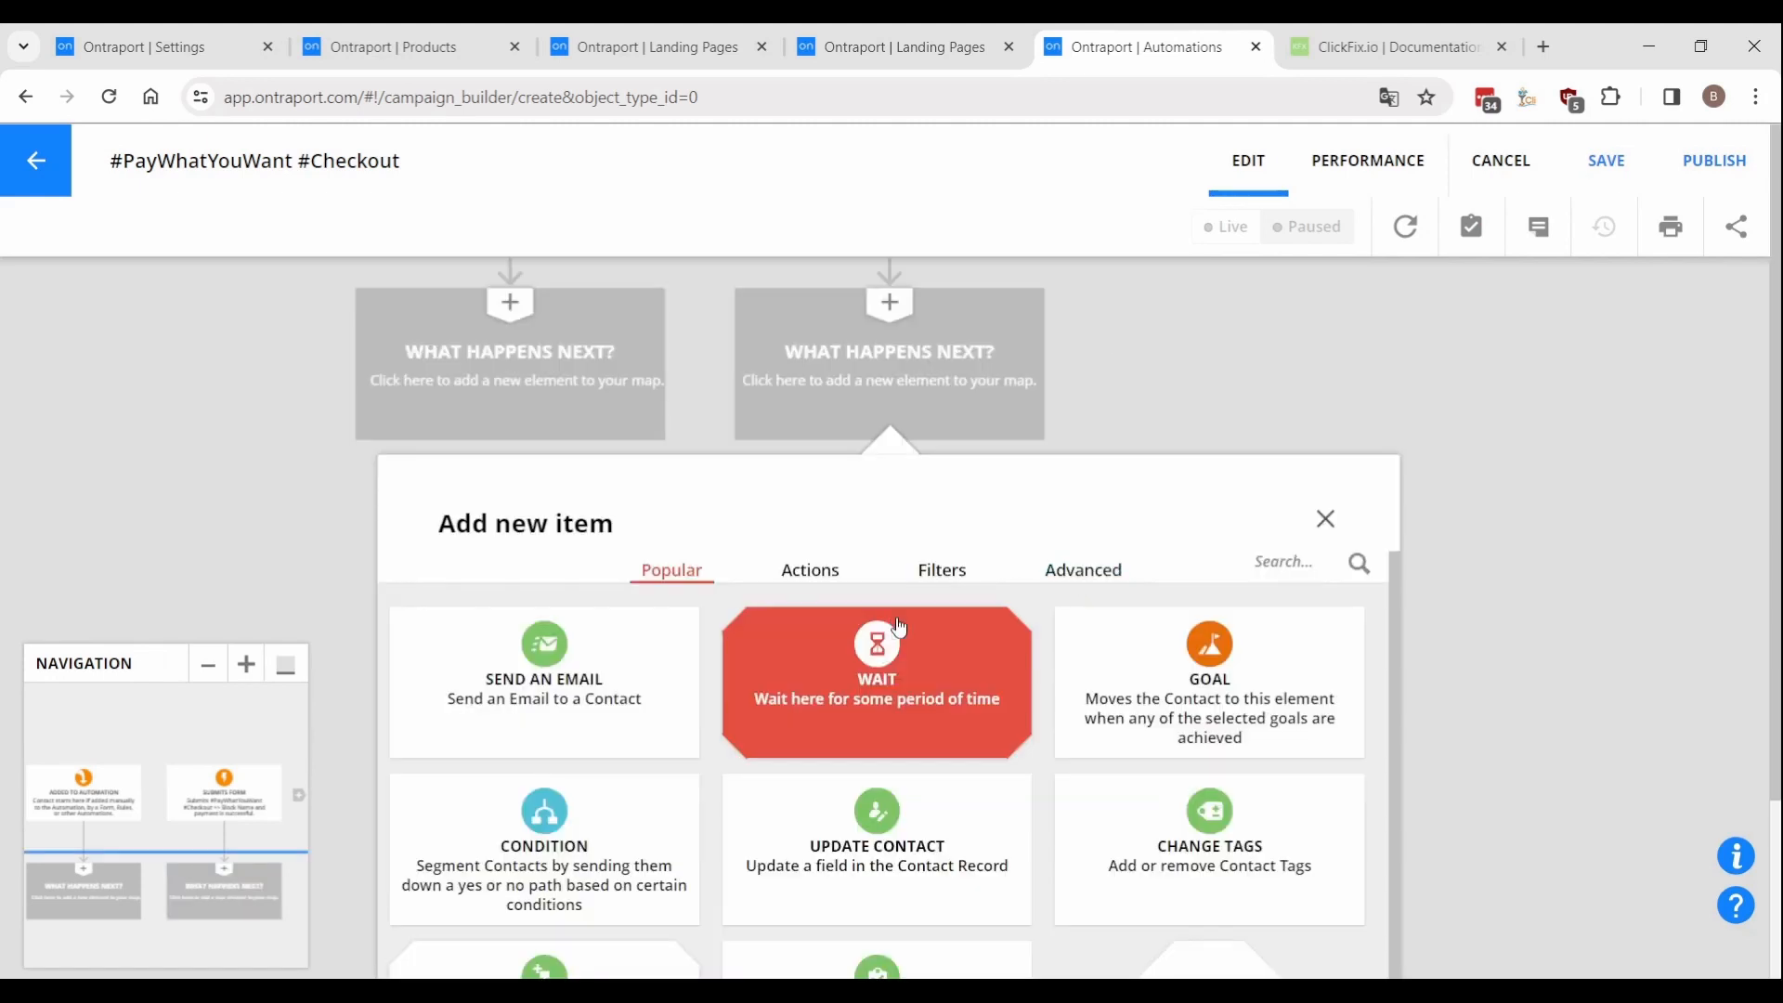
{"action": "left_click", "coordinate": [1082, 570]}
{"action": "left_click", "coordinate": [573, 694]}
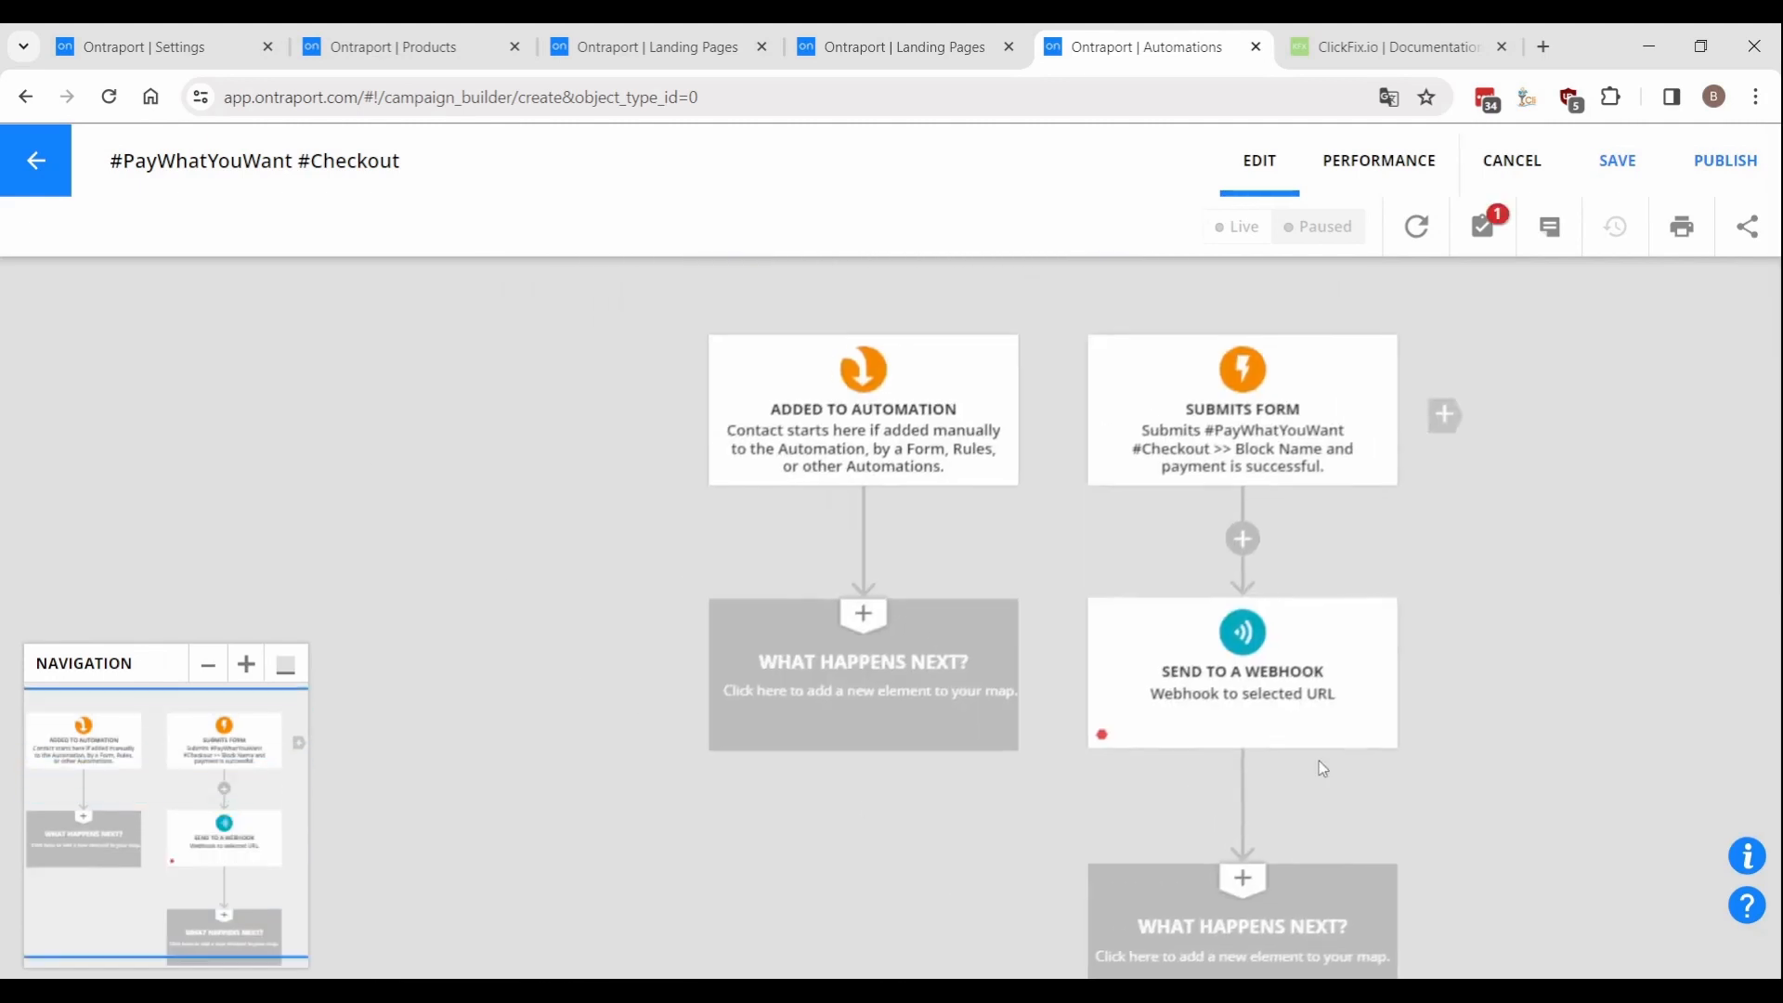
{"action": "left_click", "coordinate": [1295, 714]}
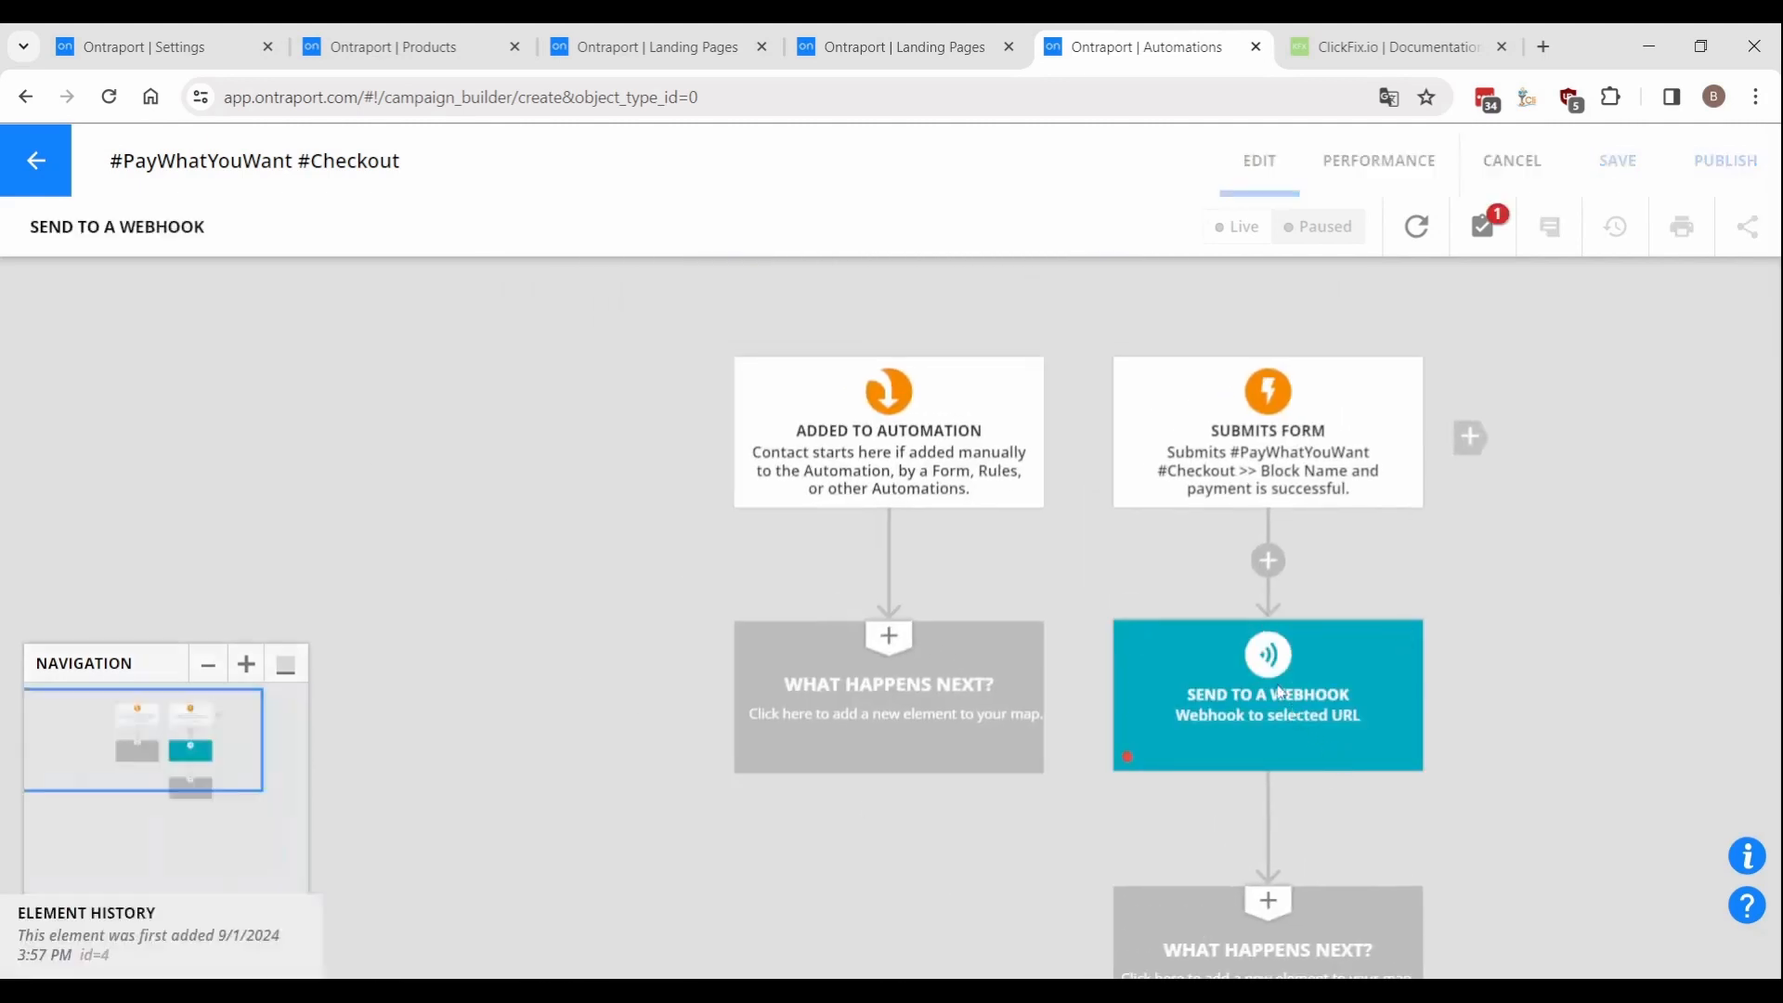
{"action": "left_click", "coordinate": [1353, 66]}
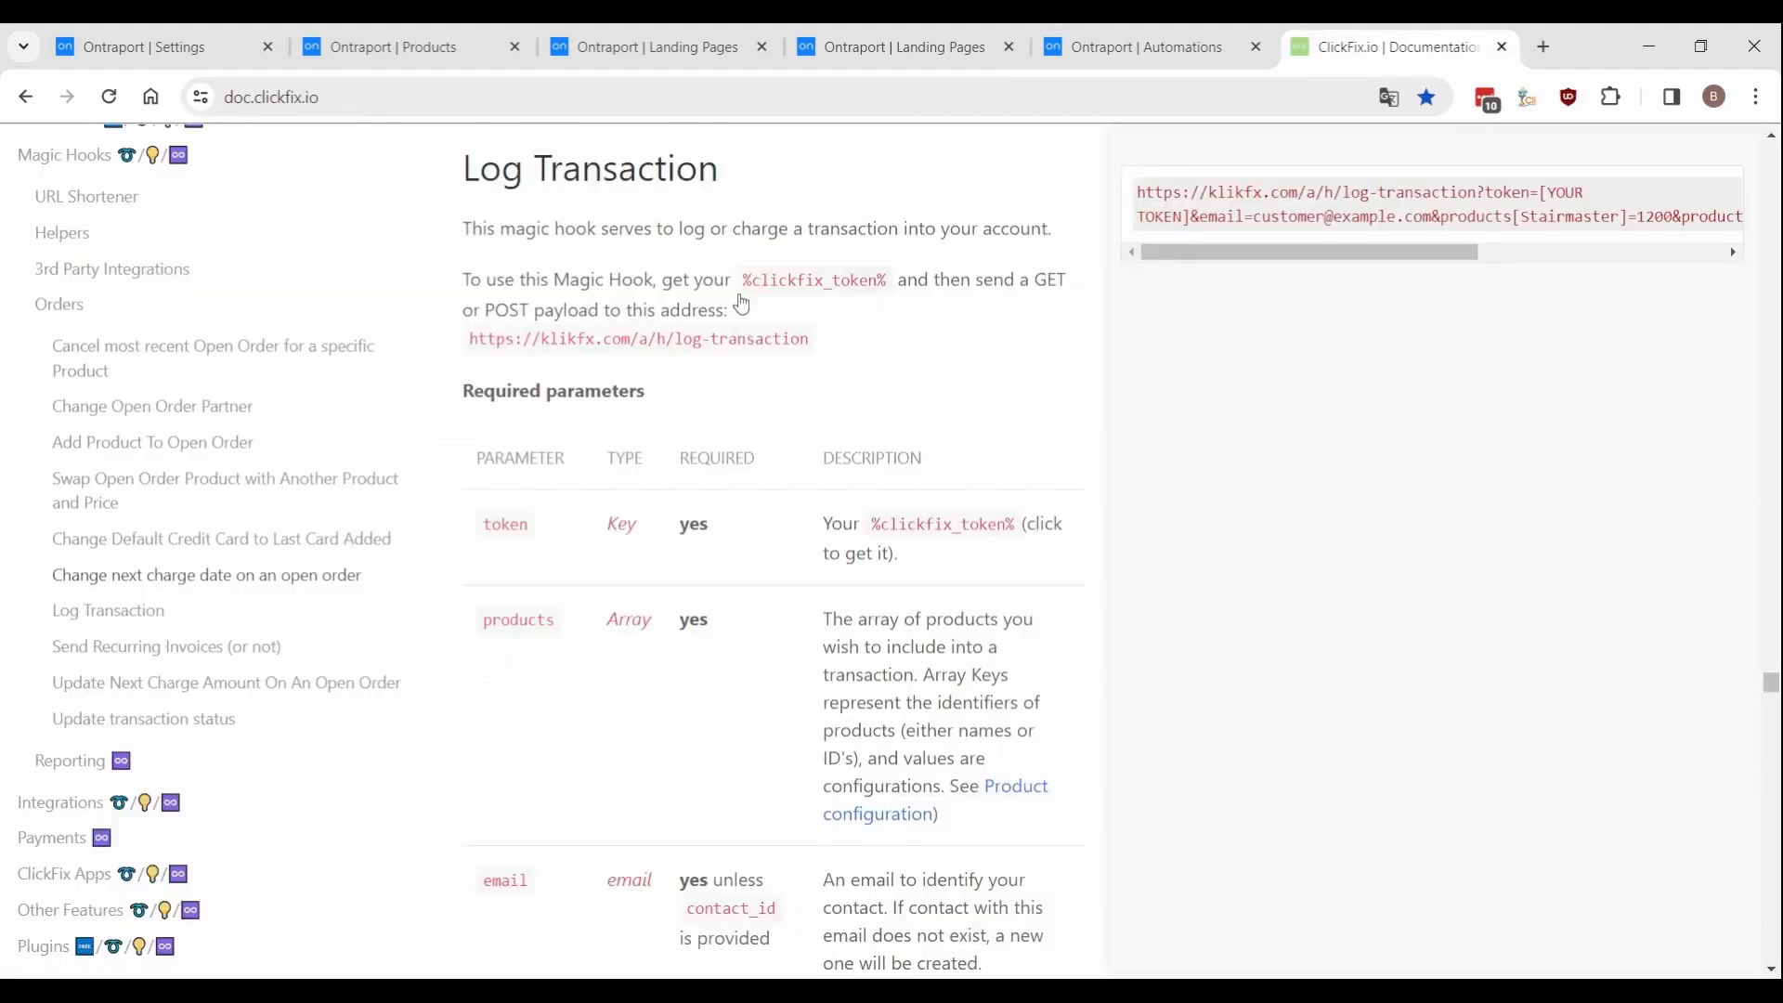
{"action": "left_click_drag", "start_coordinate": [471, 342], "coordinate": [810, 346]}
{"action": "key", "text": "ctrl+c"}
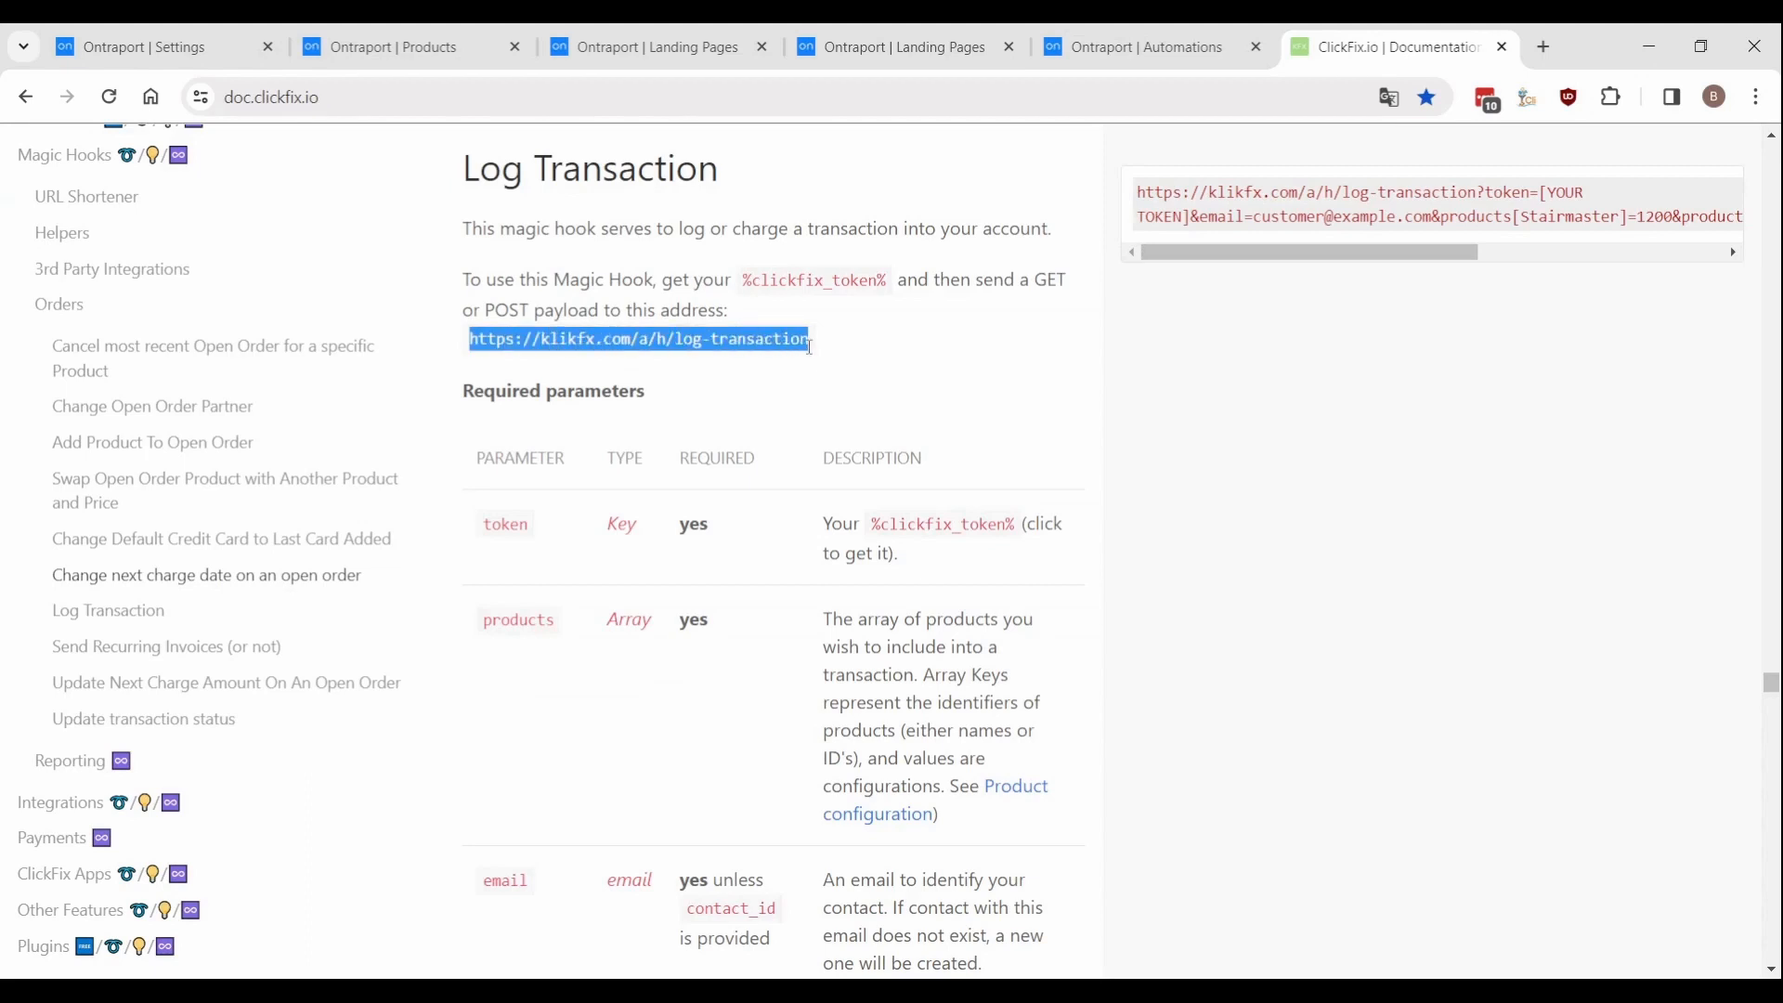
{"action": "left_click", "coordinate": [1147, 57]}
{"action": "left_click", "coordinate": [173, 389]}
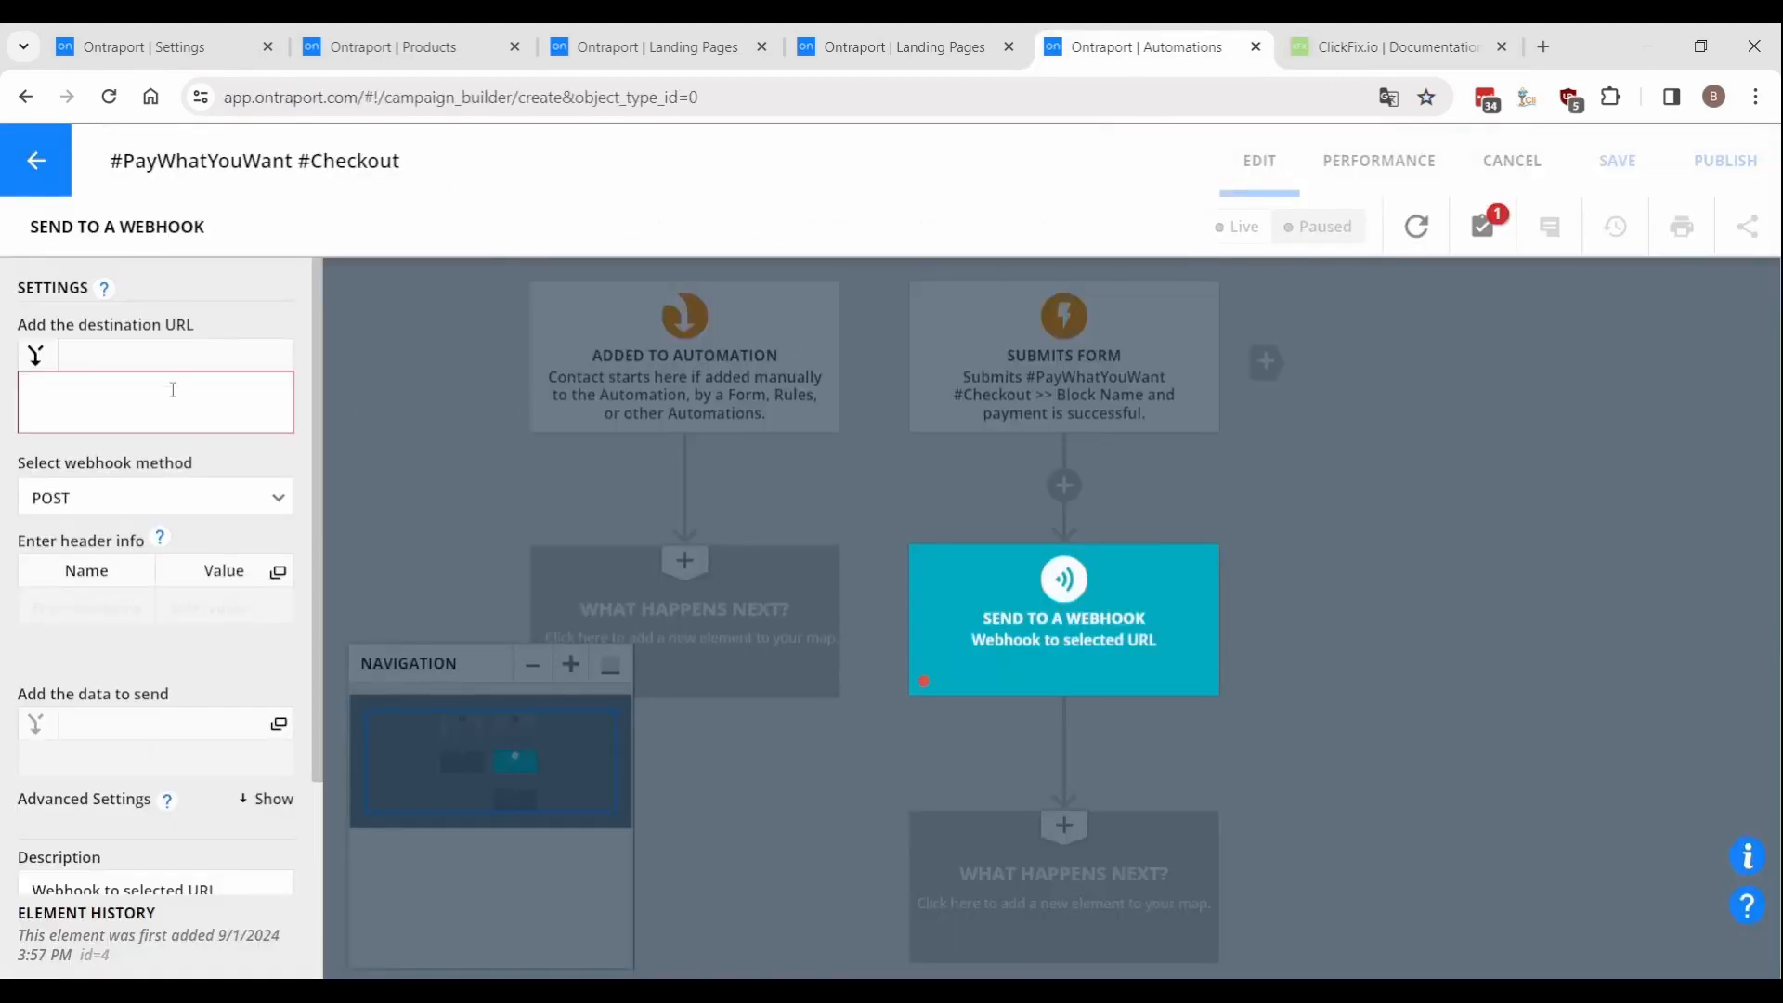
{"action": "key", "text": "ctrl+v"}
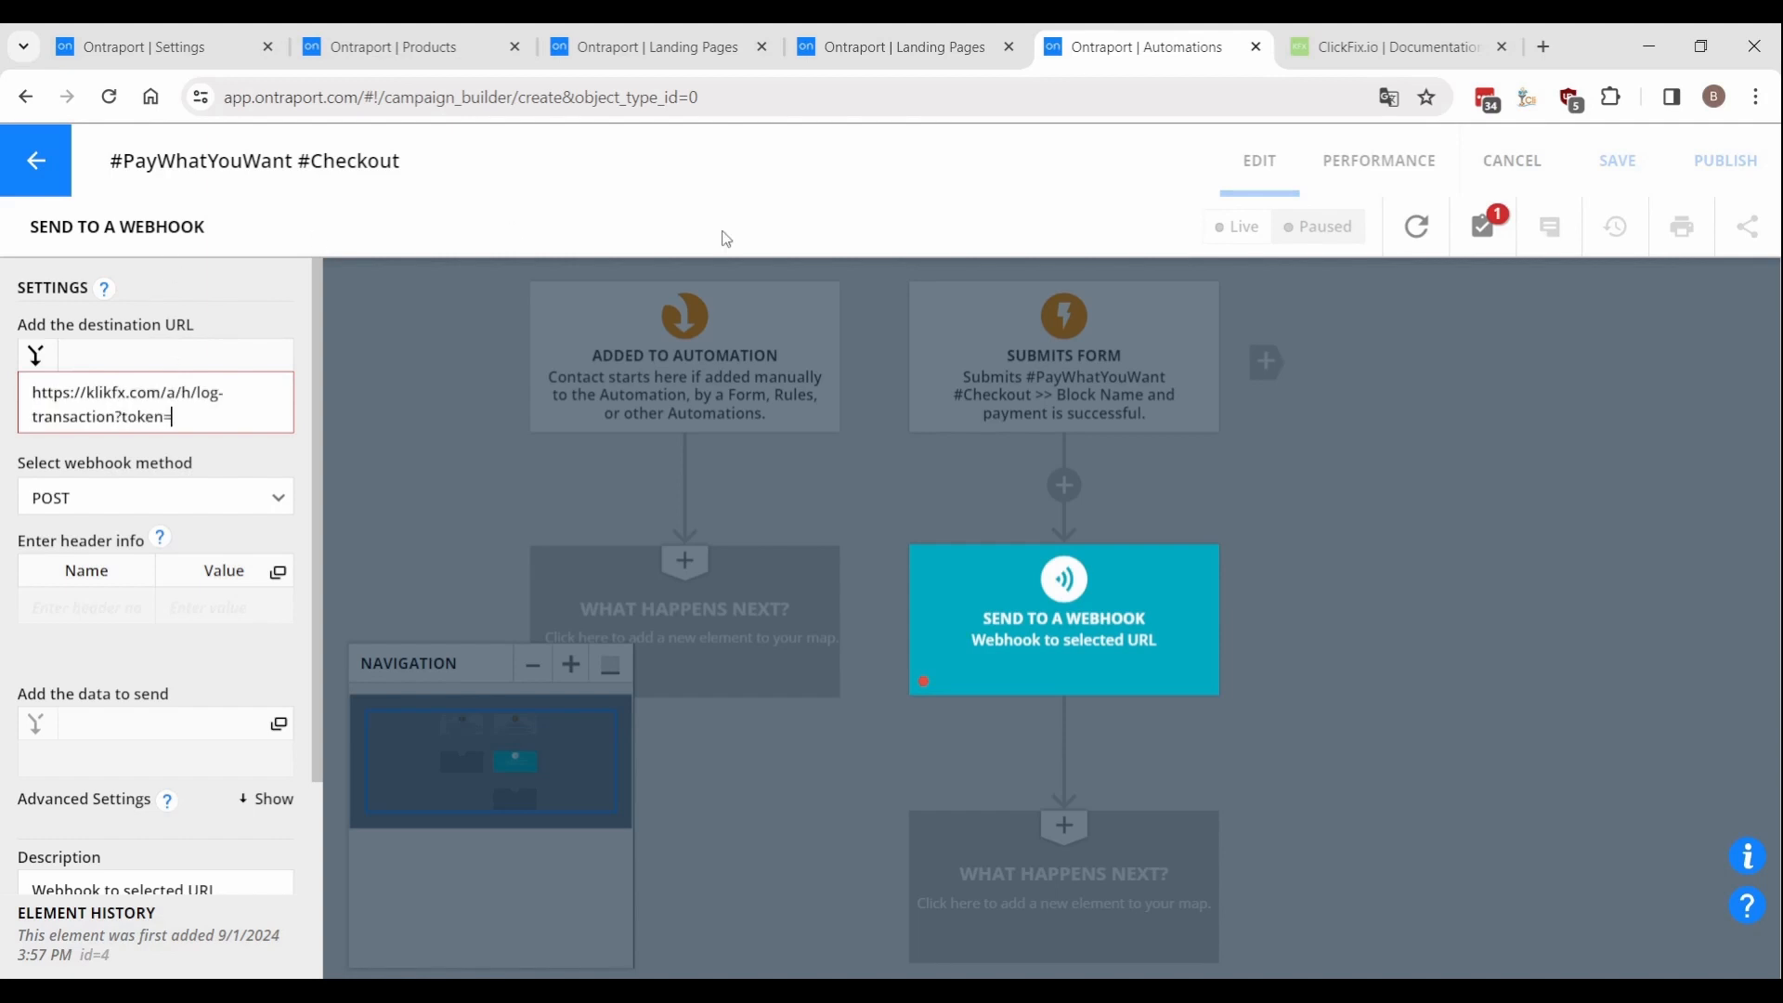
Generate a ClickFix token named Pay What You Want for the Business account demo key, allowing the Log Transaction route.
{"action": "left_click", "coordinate": [1354, 28]}
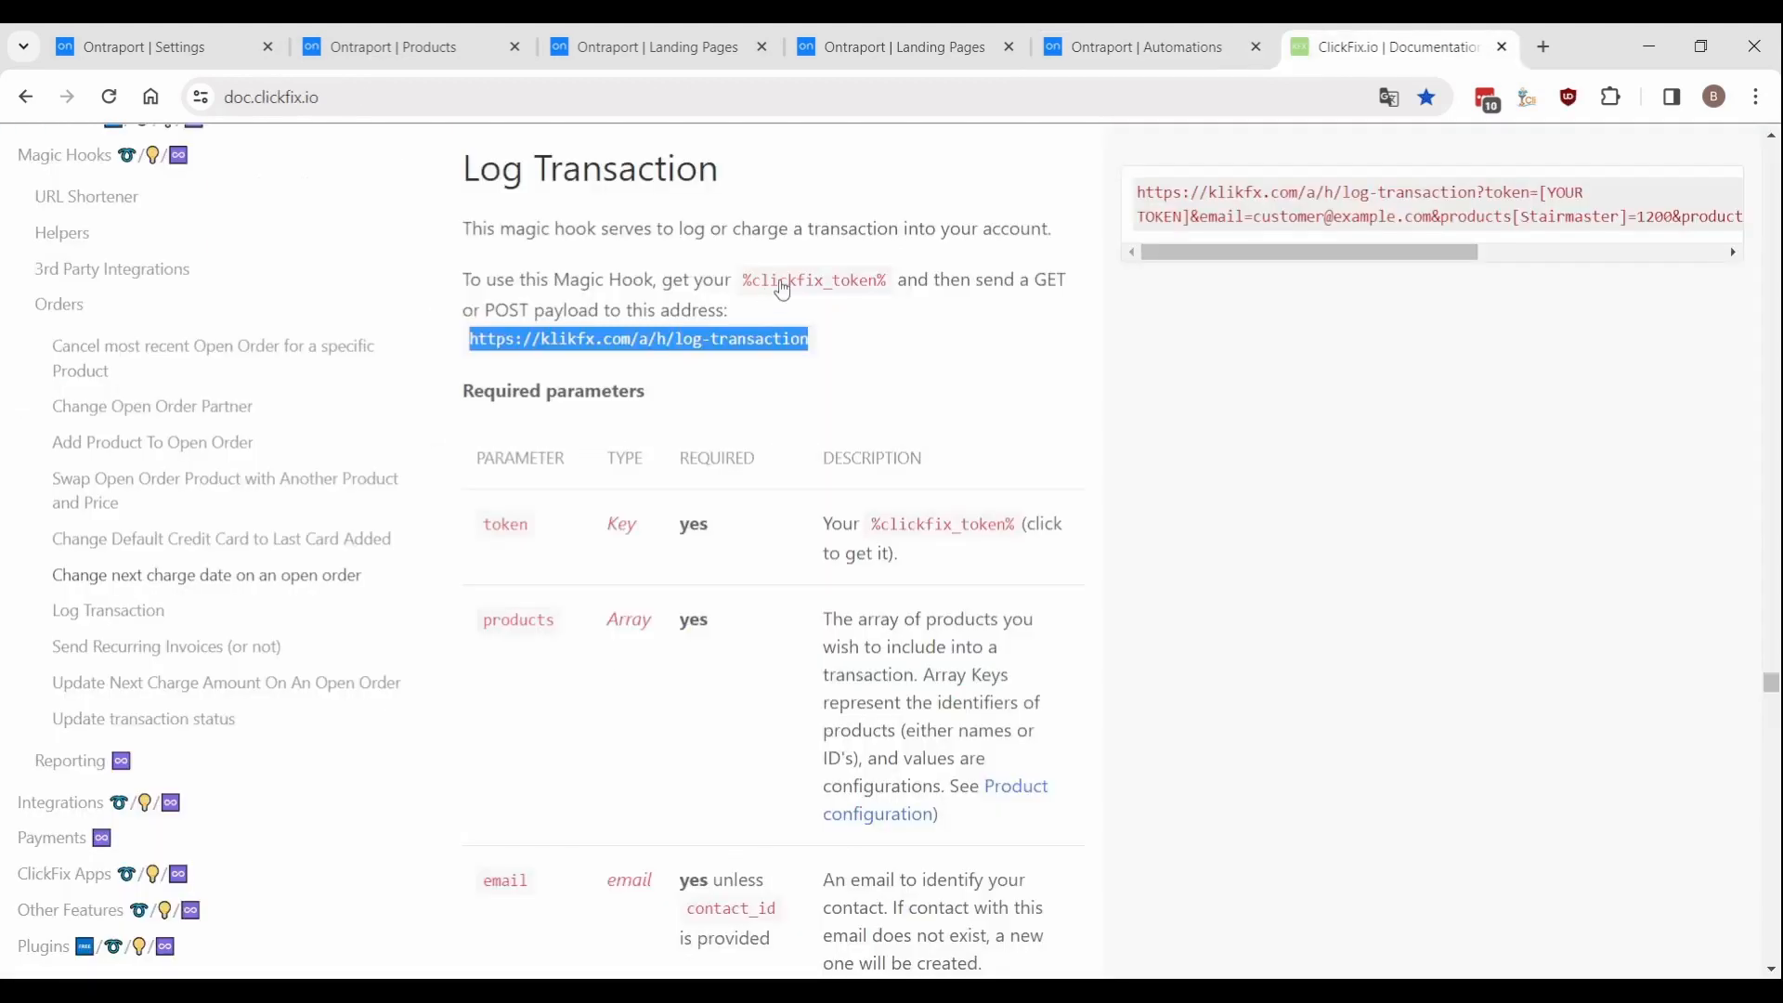
{"action": "left_click", "coordinate": [1410, 42]}
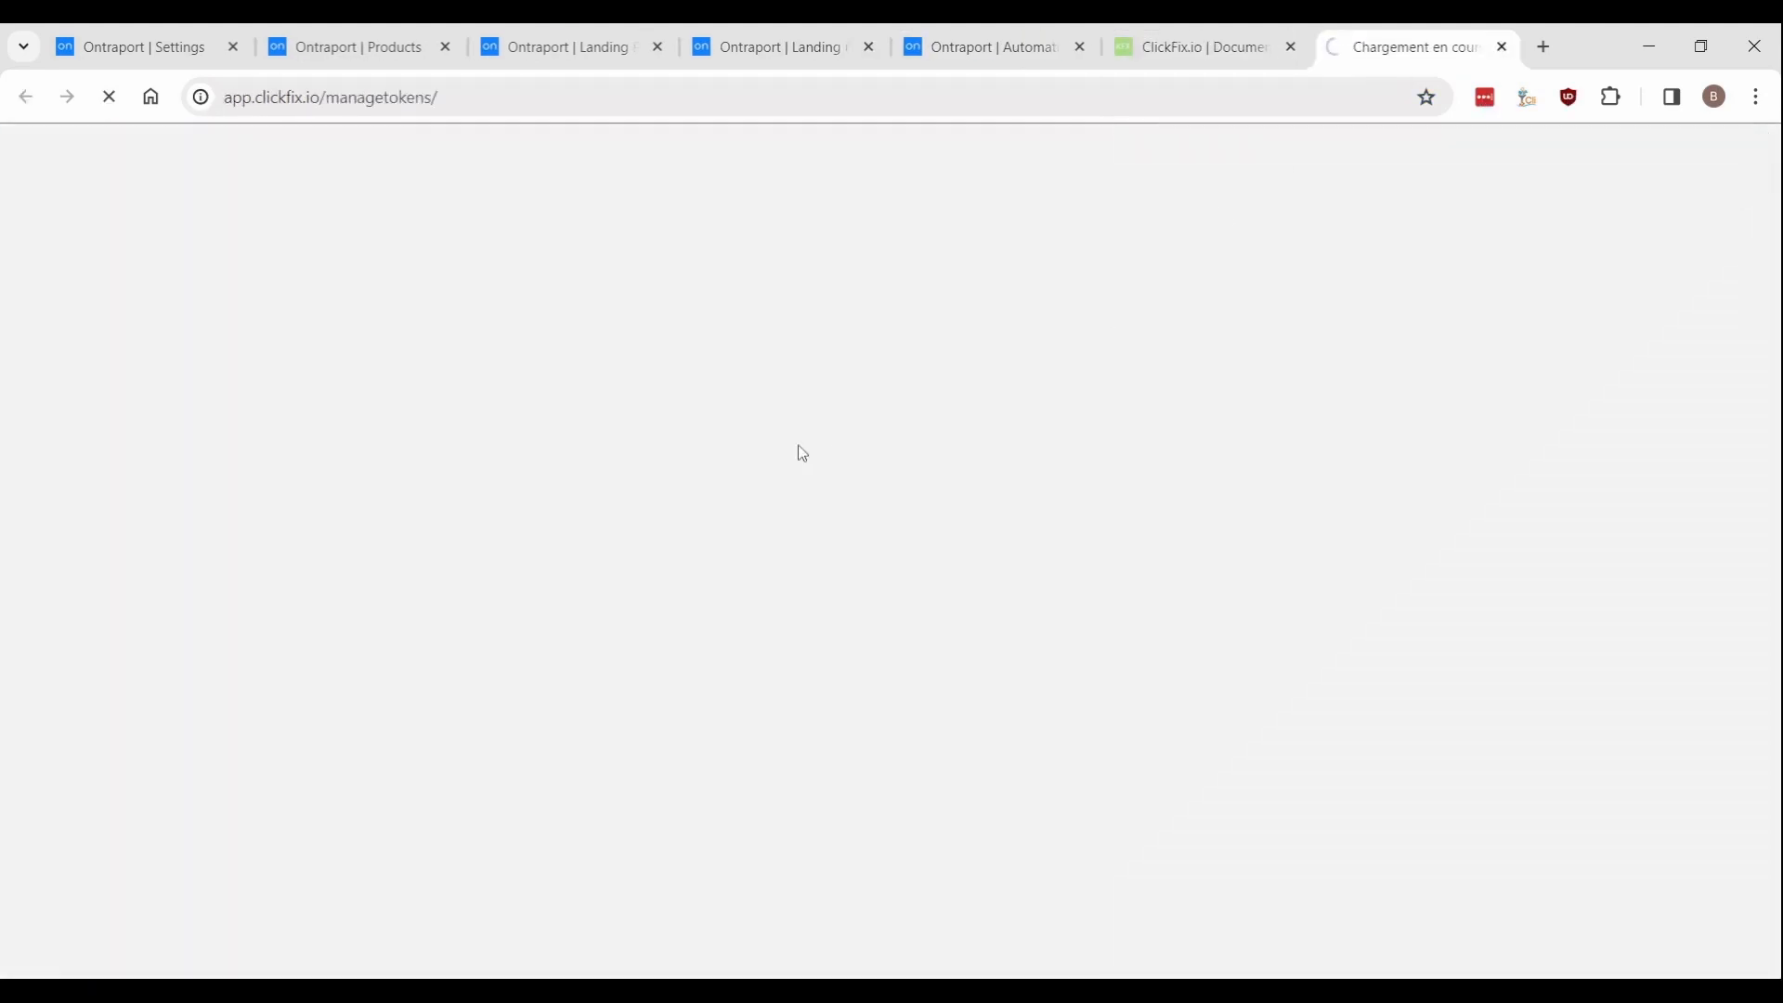
{"action": "left_click", "coordinate": [865, 534]}
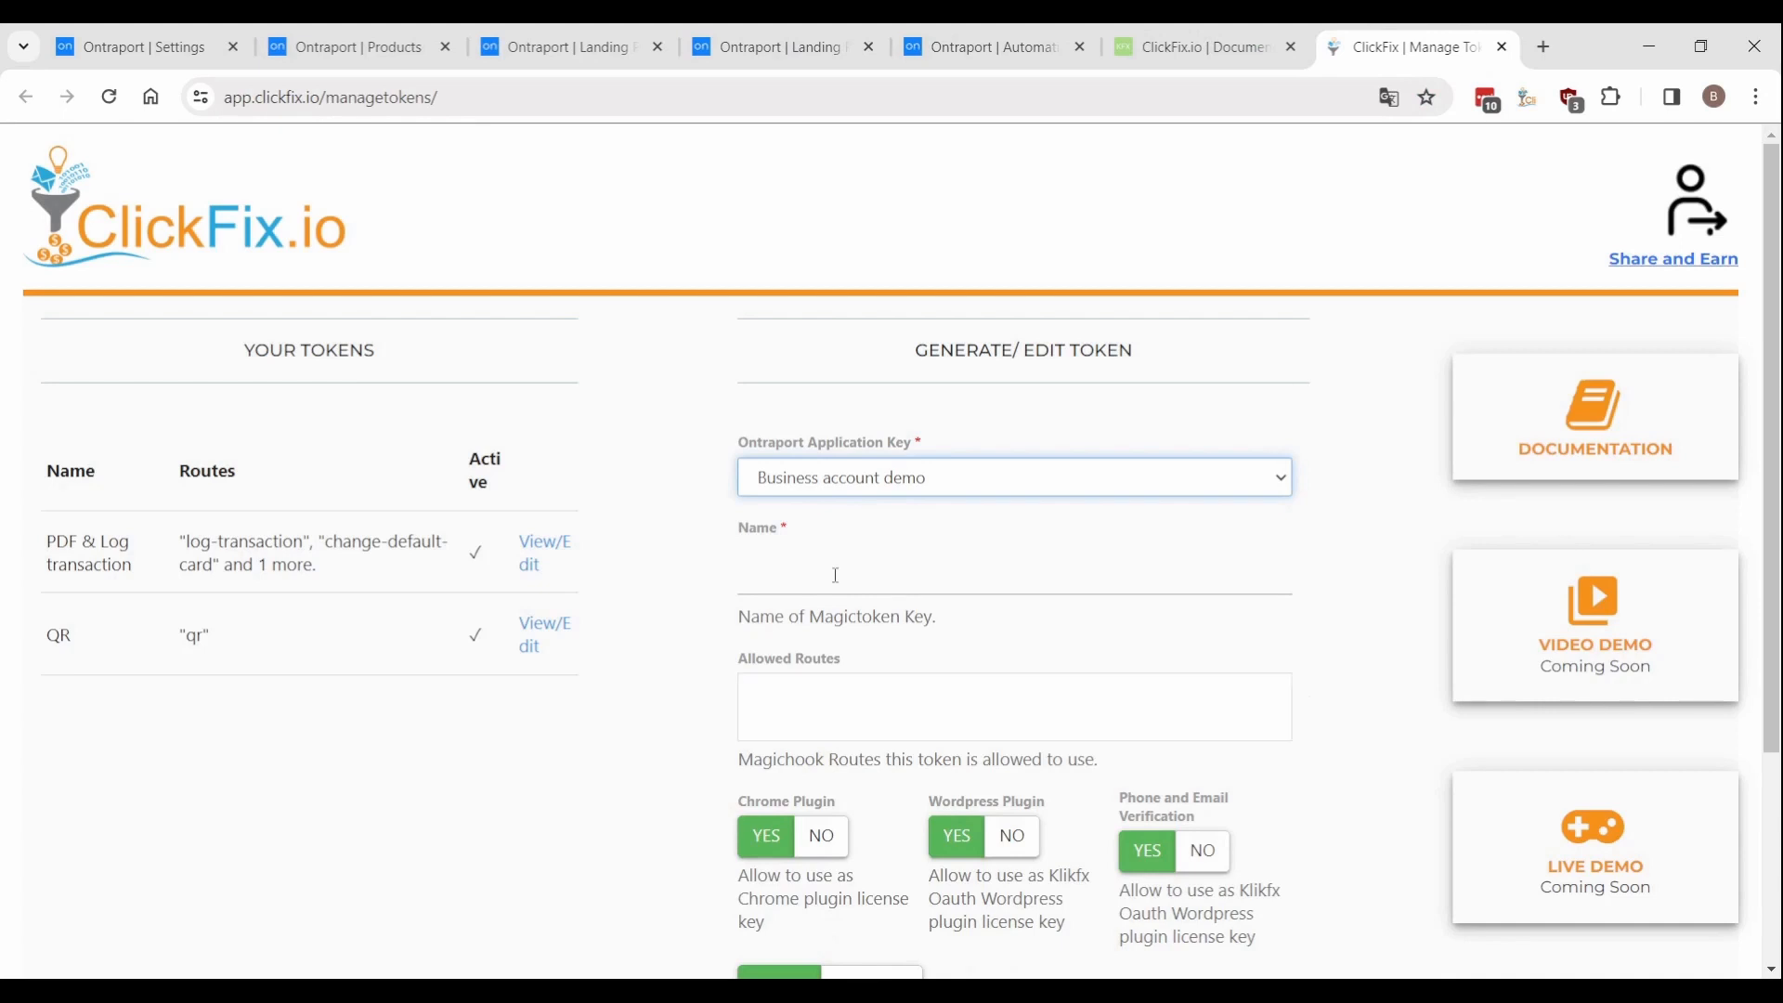
{"action": "left_click", "coordinate": [834, 572]}
{"action": "type", "text": "Pay What You Want"}
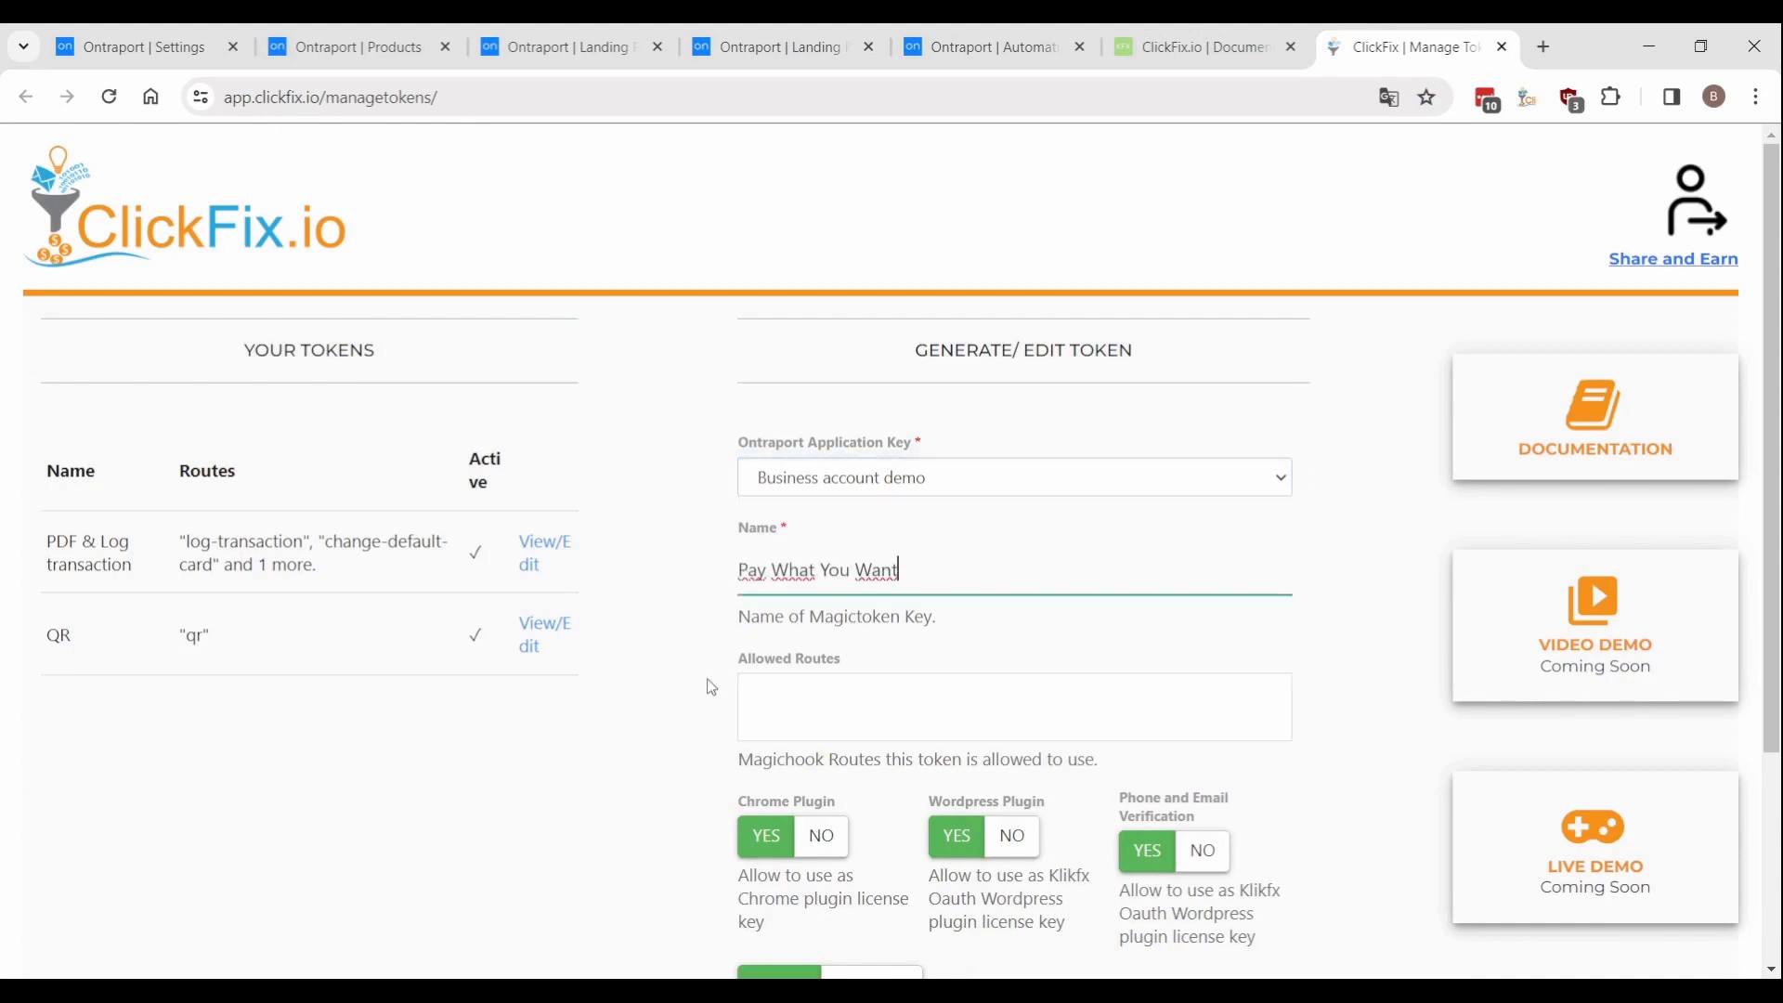
{"action": "left_click", "coordinate": [698, 676]}
{"action": "scroll", "coordinate": [700, 679], "scroll_direction": "down", "scroll_amount": 2}
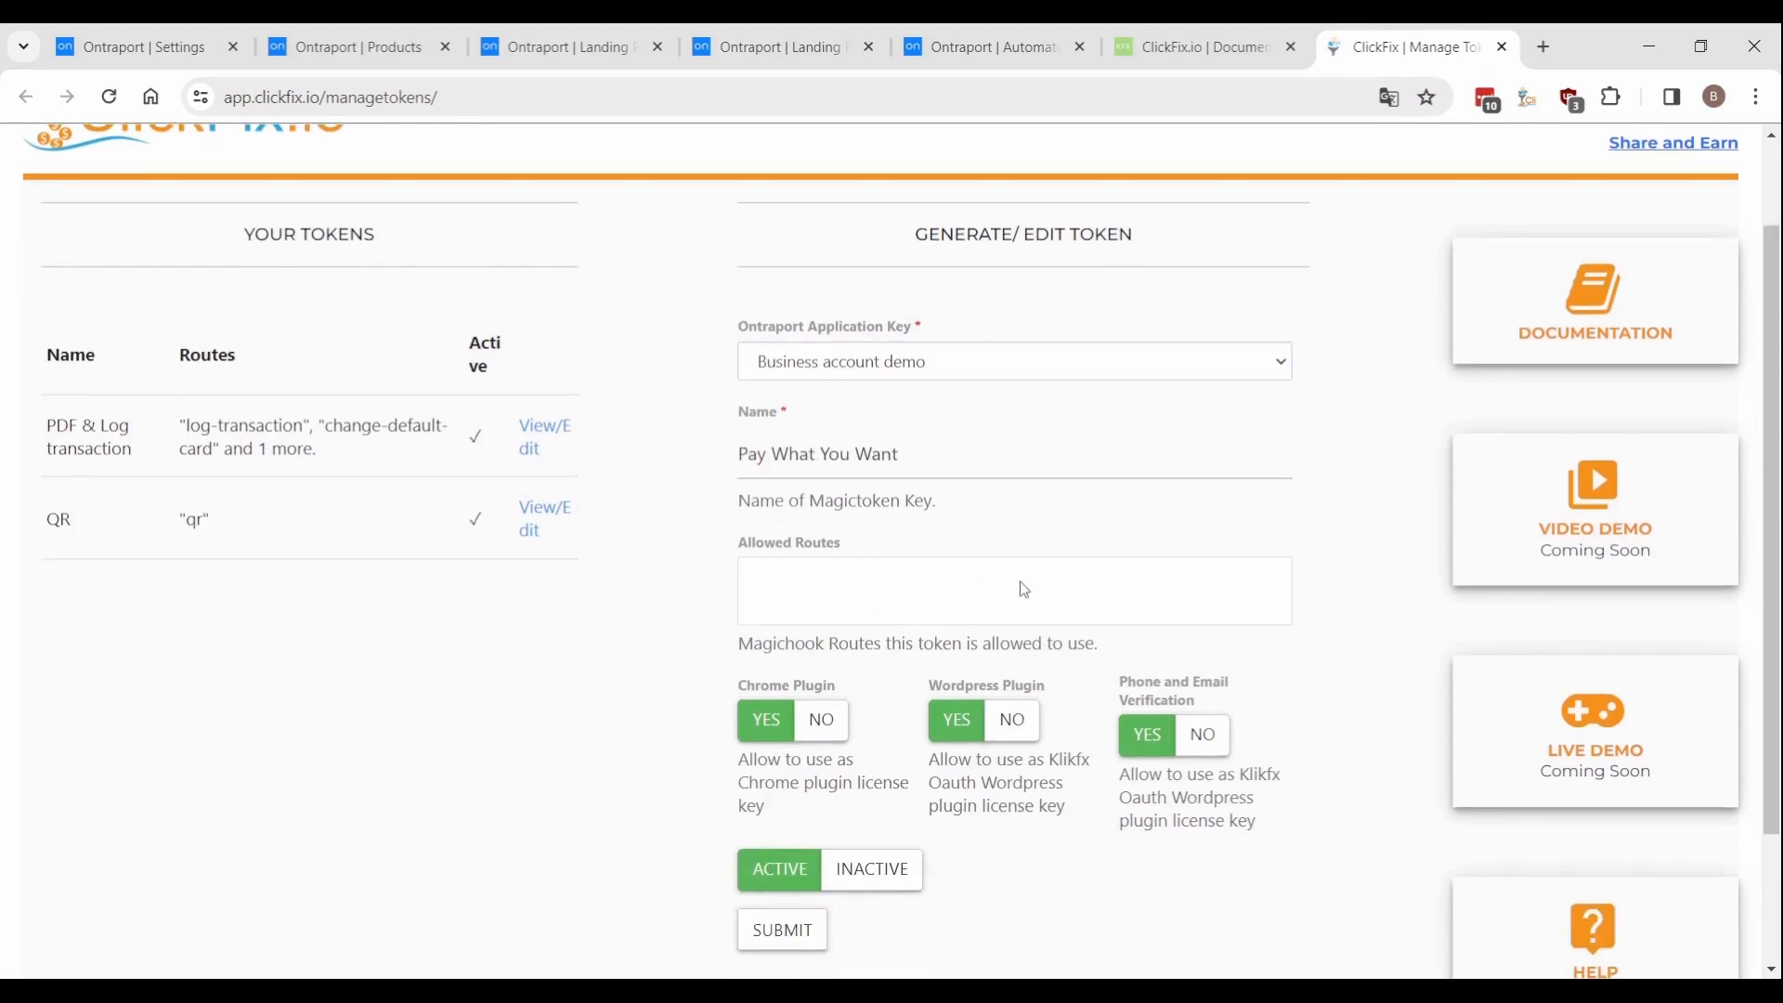
{"action": "left_click", "coordinate": [1024, 589]}
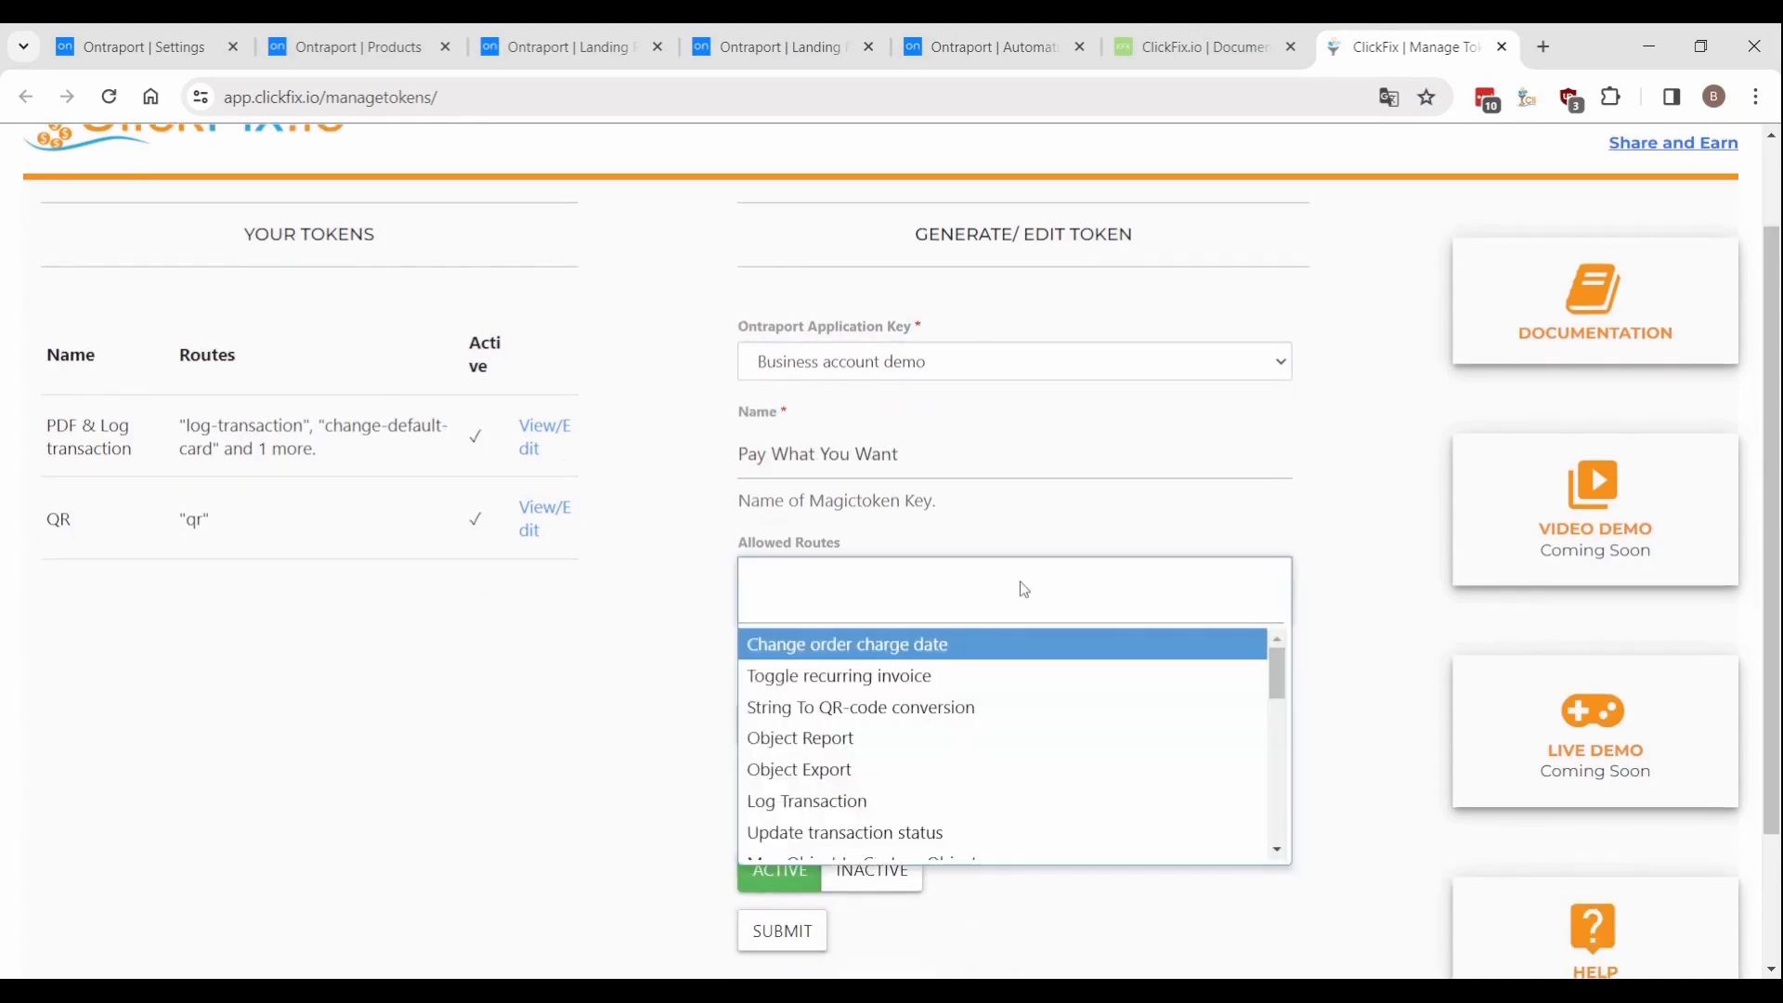
{"action": "left_click", "coordinate": [785, 800]}
{"action": "left_click", "coordinate": [785, 931]}
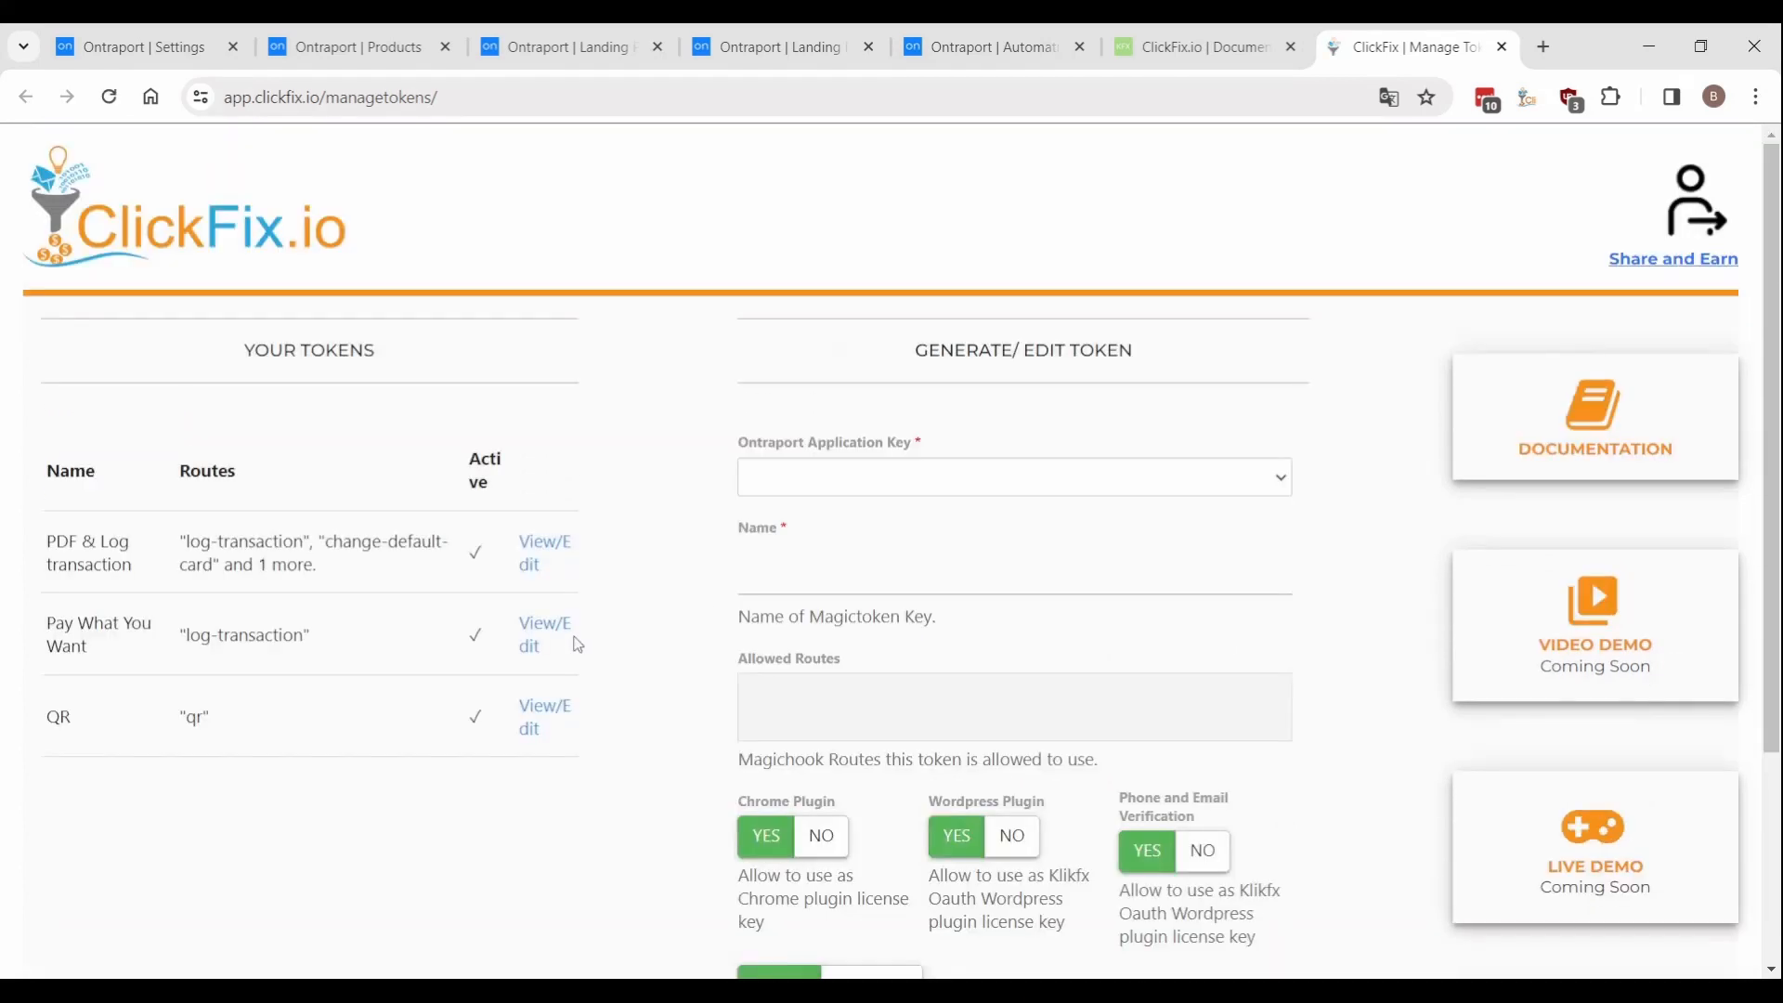
Copy the Pay What You Want token from ClickFix and paste the token at the end of the webhook's destination URL in Ontraport.
{"action": "left_click", "coordinate": [548, 627]}
{"action": "scroll", "coordinate": [668, 483], "scroll_direction": "down", "scroll_amount": 2}
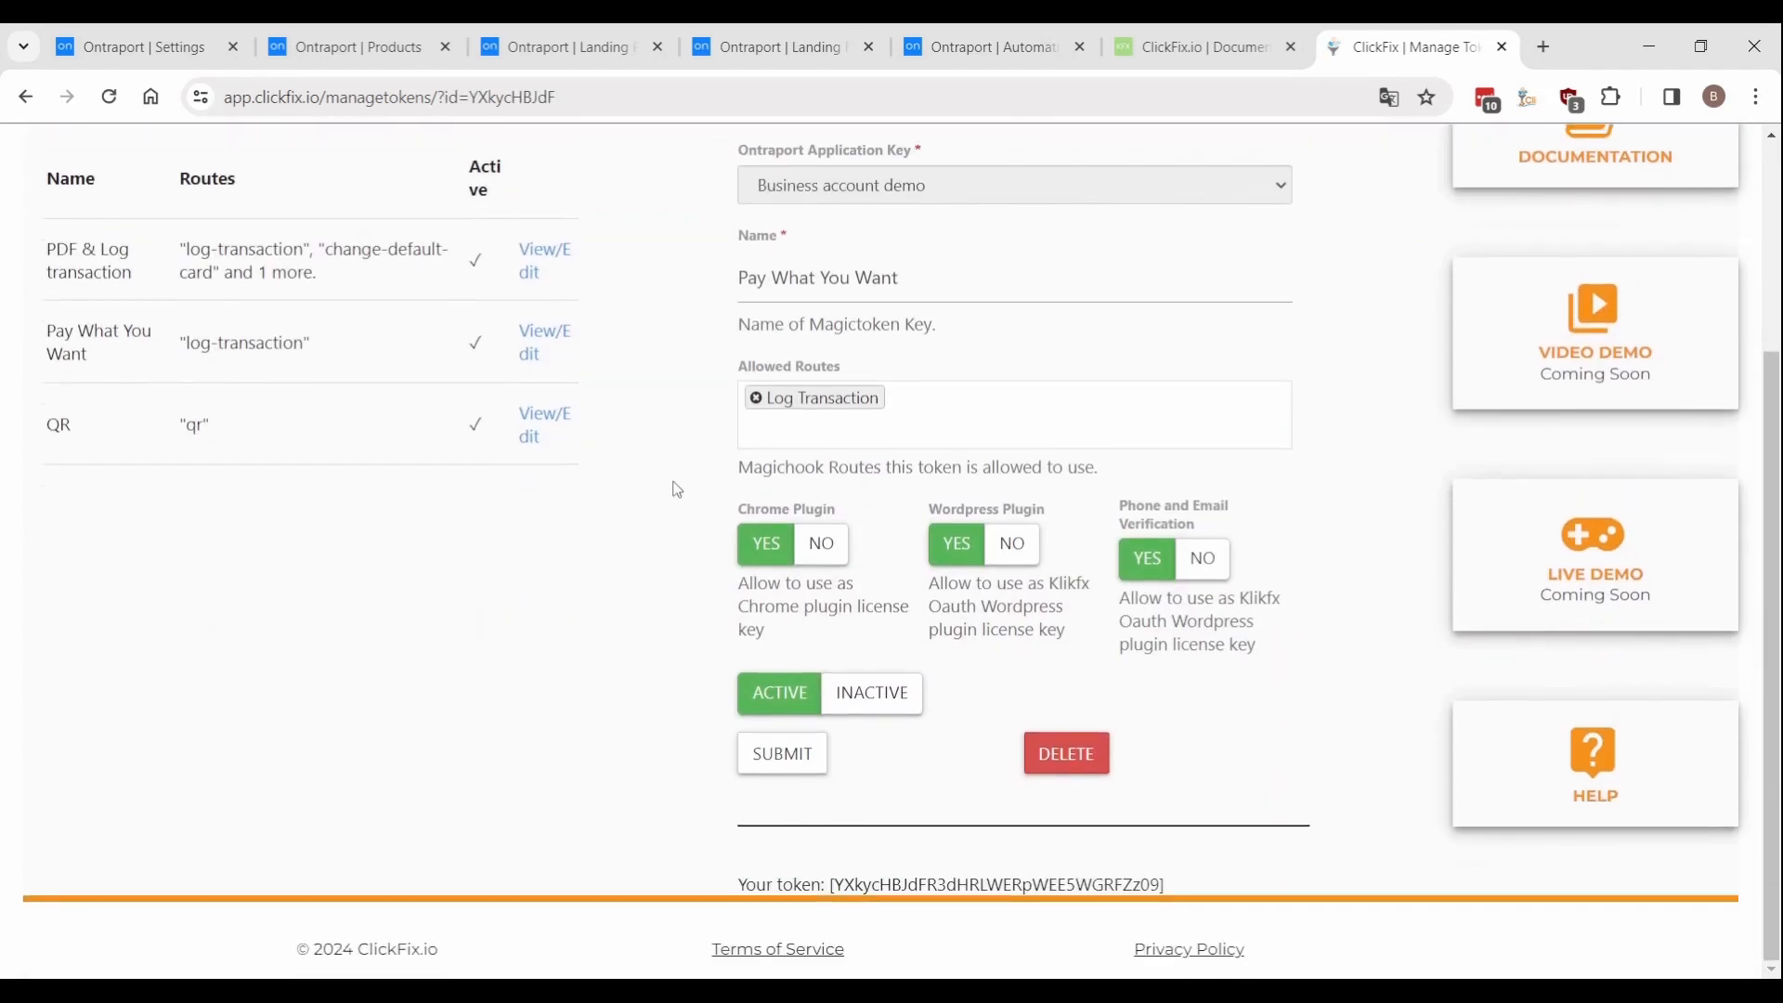
{"action": "double_click", "coordinate": [901, 890]}
{"action": "key", "text": "ctrl+c"}
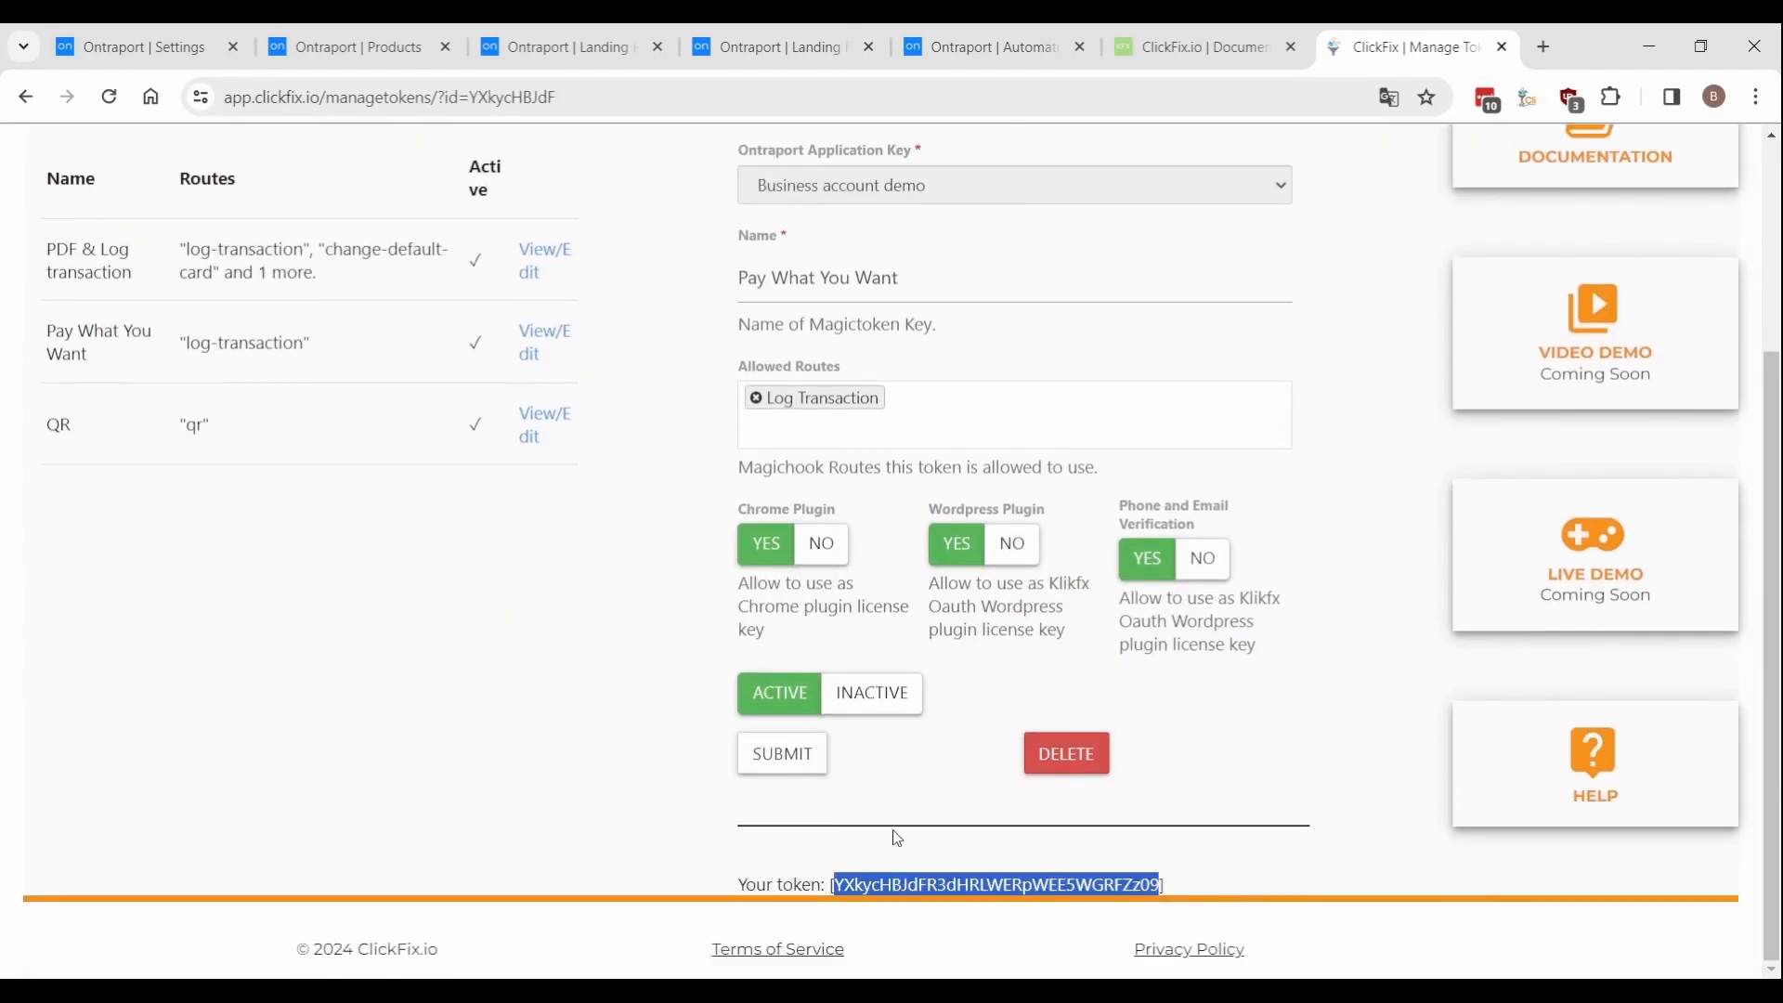
{"action": "left_click", "coordinate": [986, 41]}
{"action": "key", "text": "ctrl+v"}
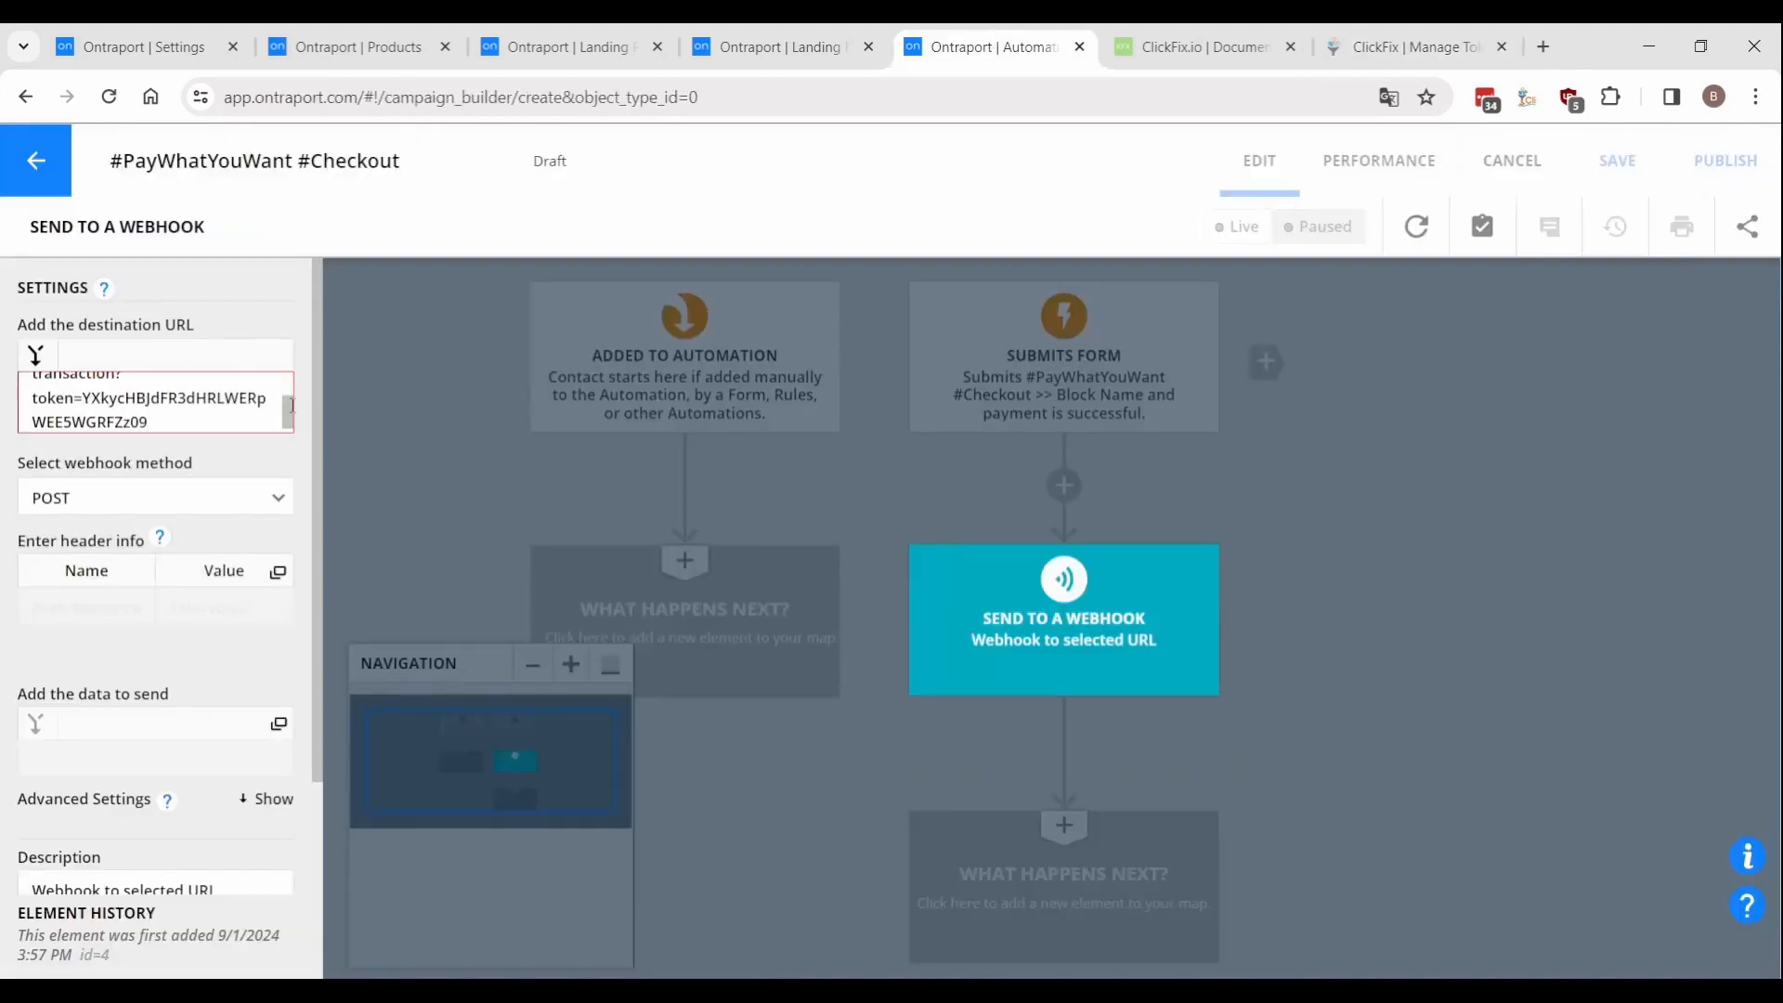
Copy the contact_id parameter name from the ClickFix documentation and enter contact_id=[Contact ID] as the webhook's data to send, using the merge field.
{"action": "key", "text": "ctrl+Tab"}
{"action": "scroll", "coordinate": [652, 535], "scroll_direction": "down", "scroll_amount": 2}
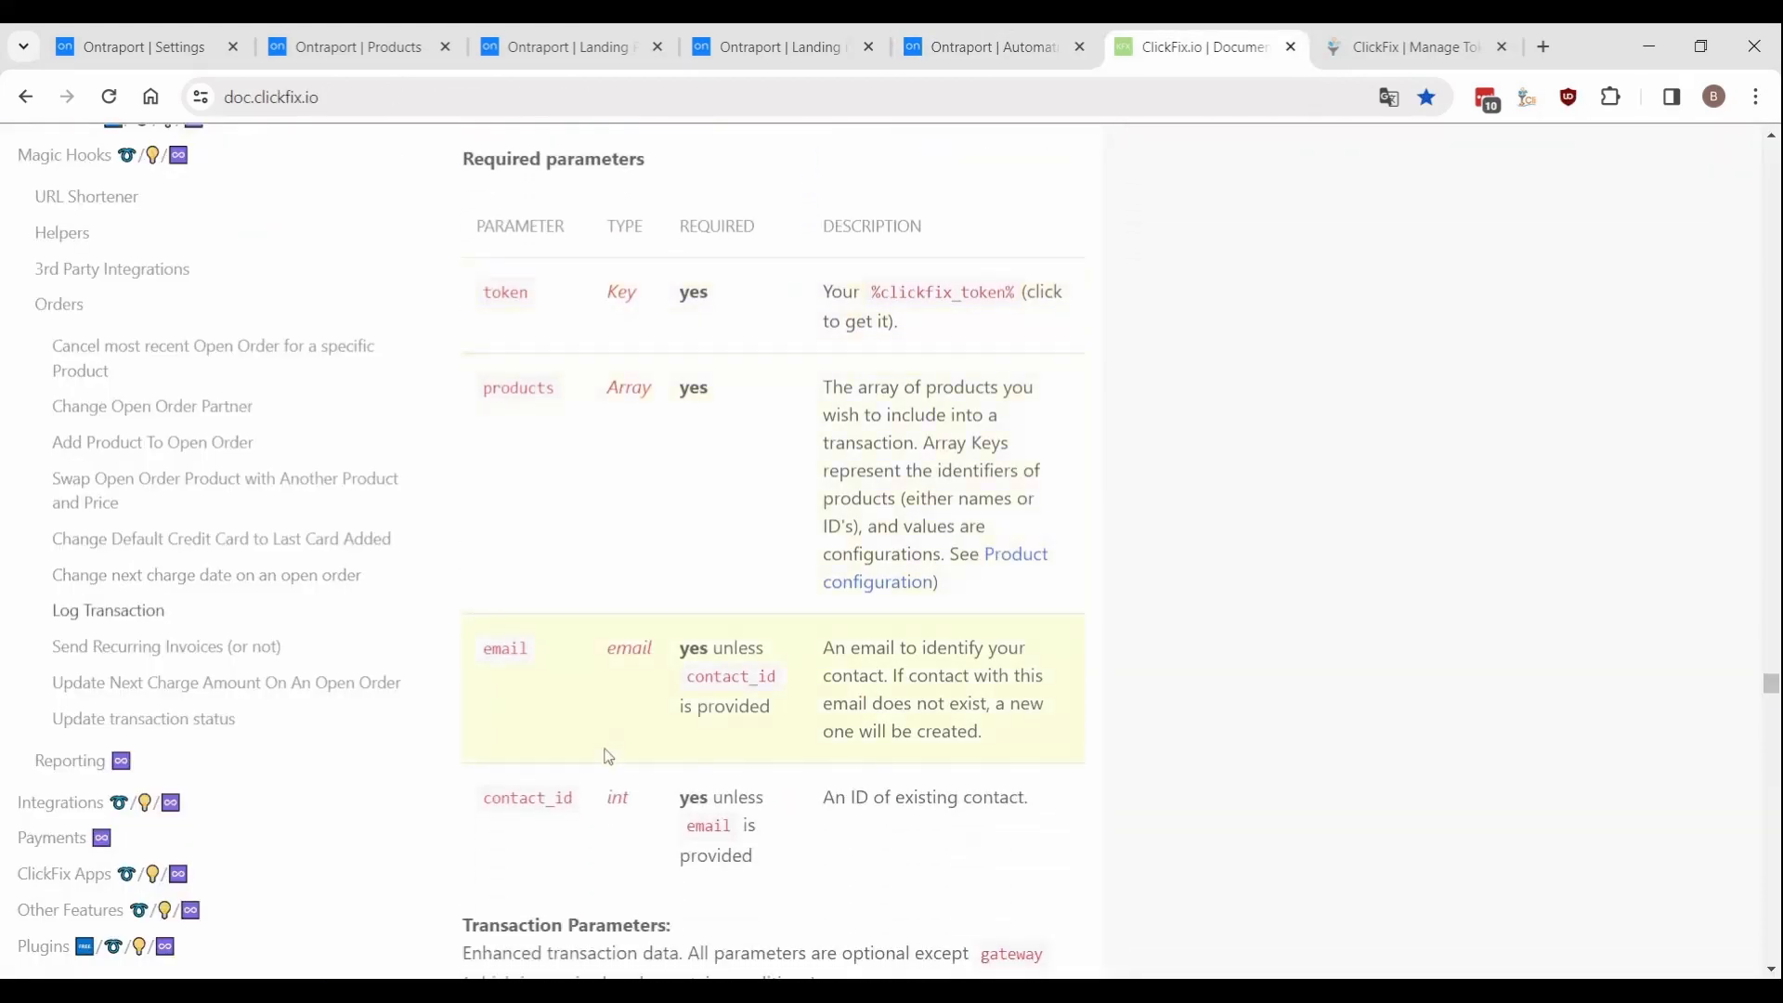
{"action": "double_click", "coordinate": [527, 795]}
{"action": "key", "text": "ctrl+c"}
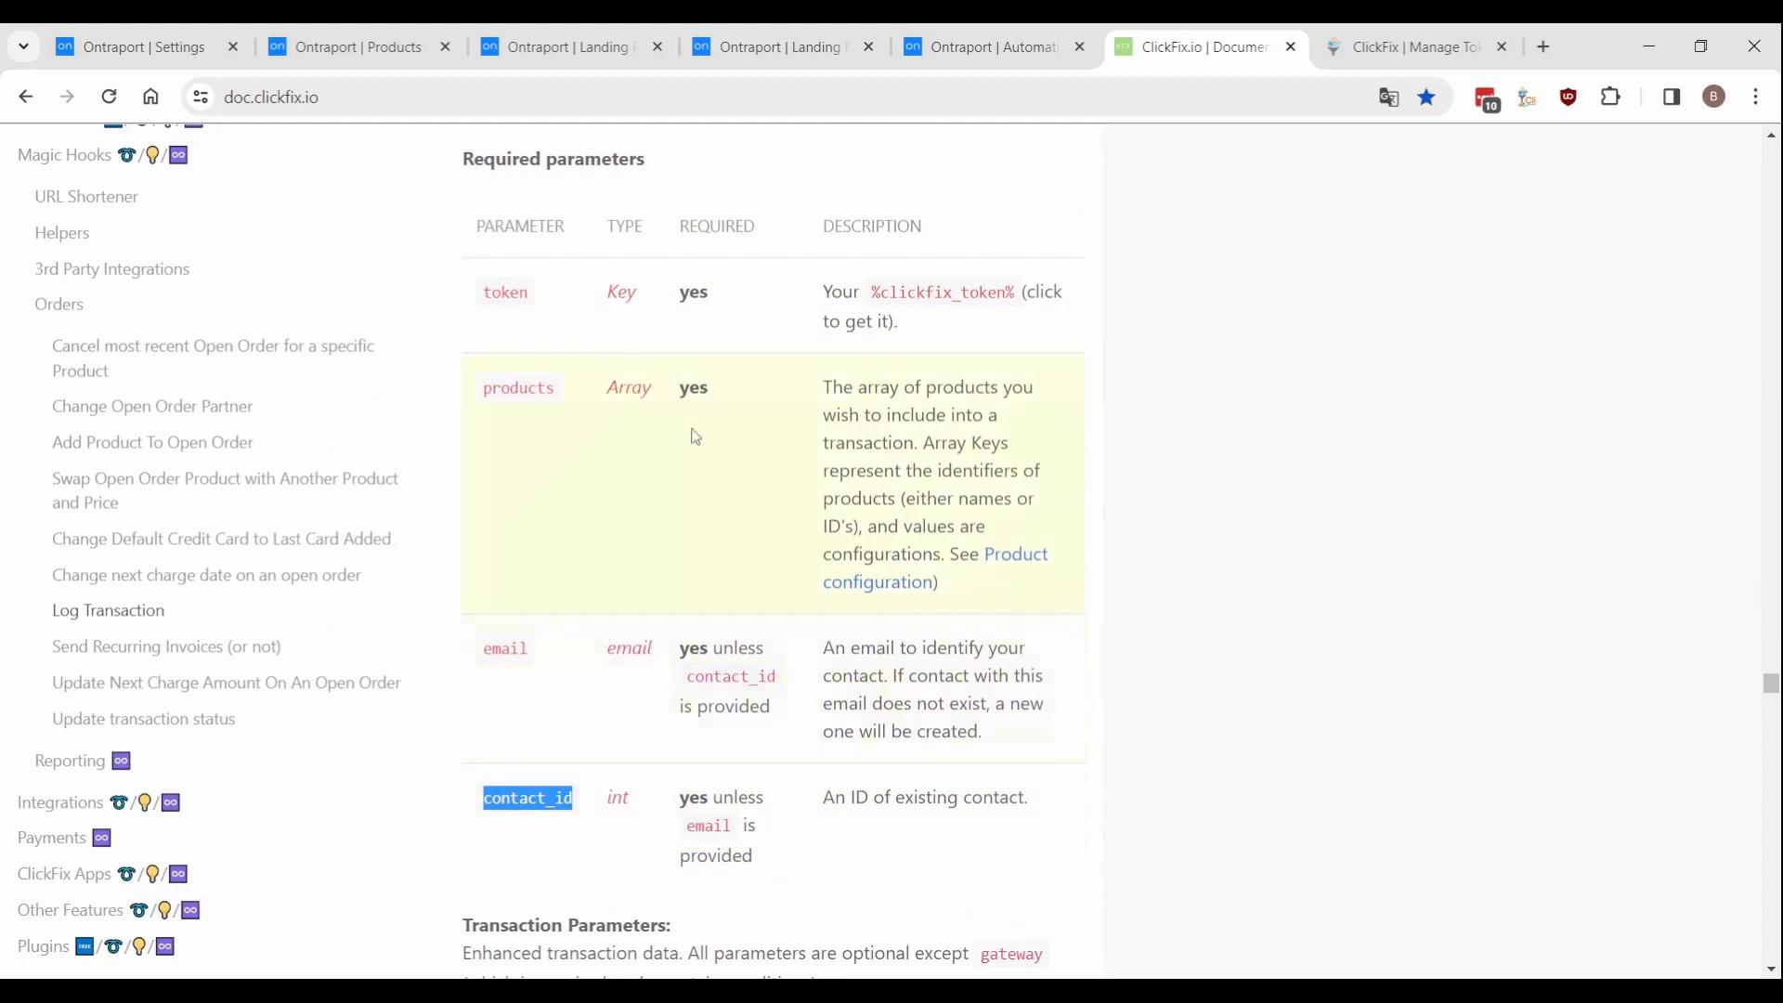
{"action": "left_click", "coordinate": [918, 28]}
{"action": "key", "text": "ctrl+v"}
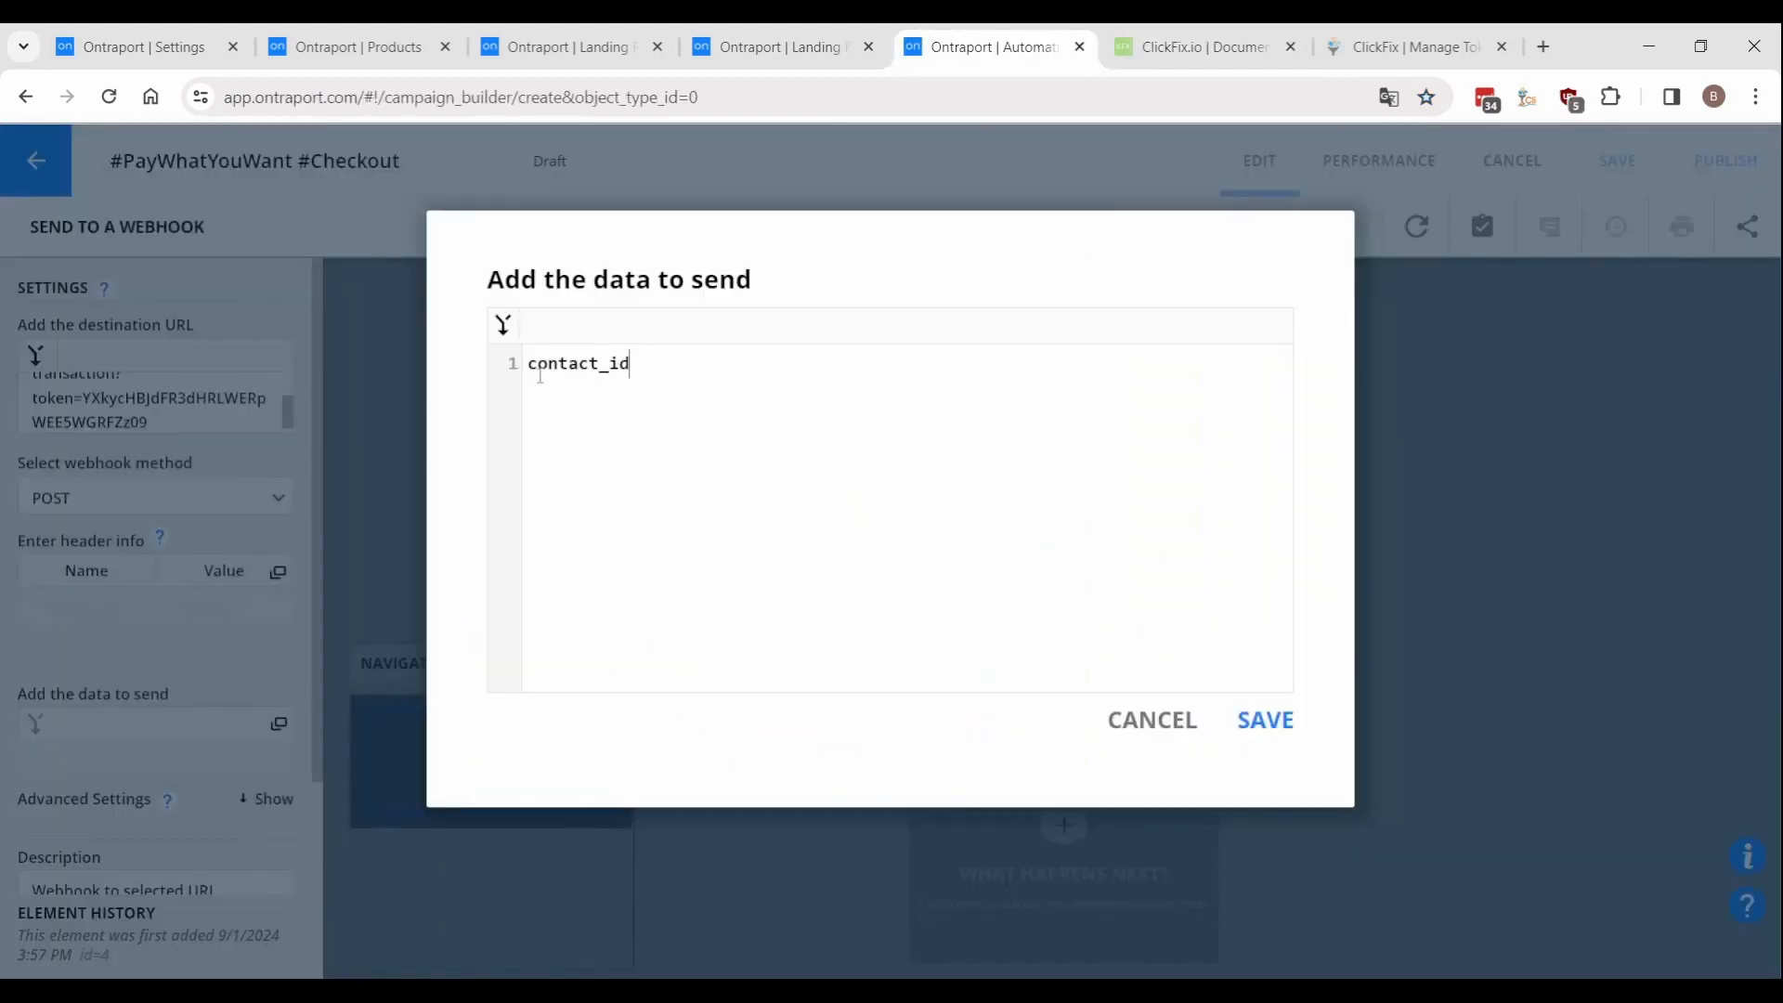
{"action": "left_click", "coordinate": [502, 324]}
{"action": "type", "text": "contact"}
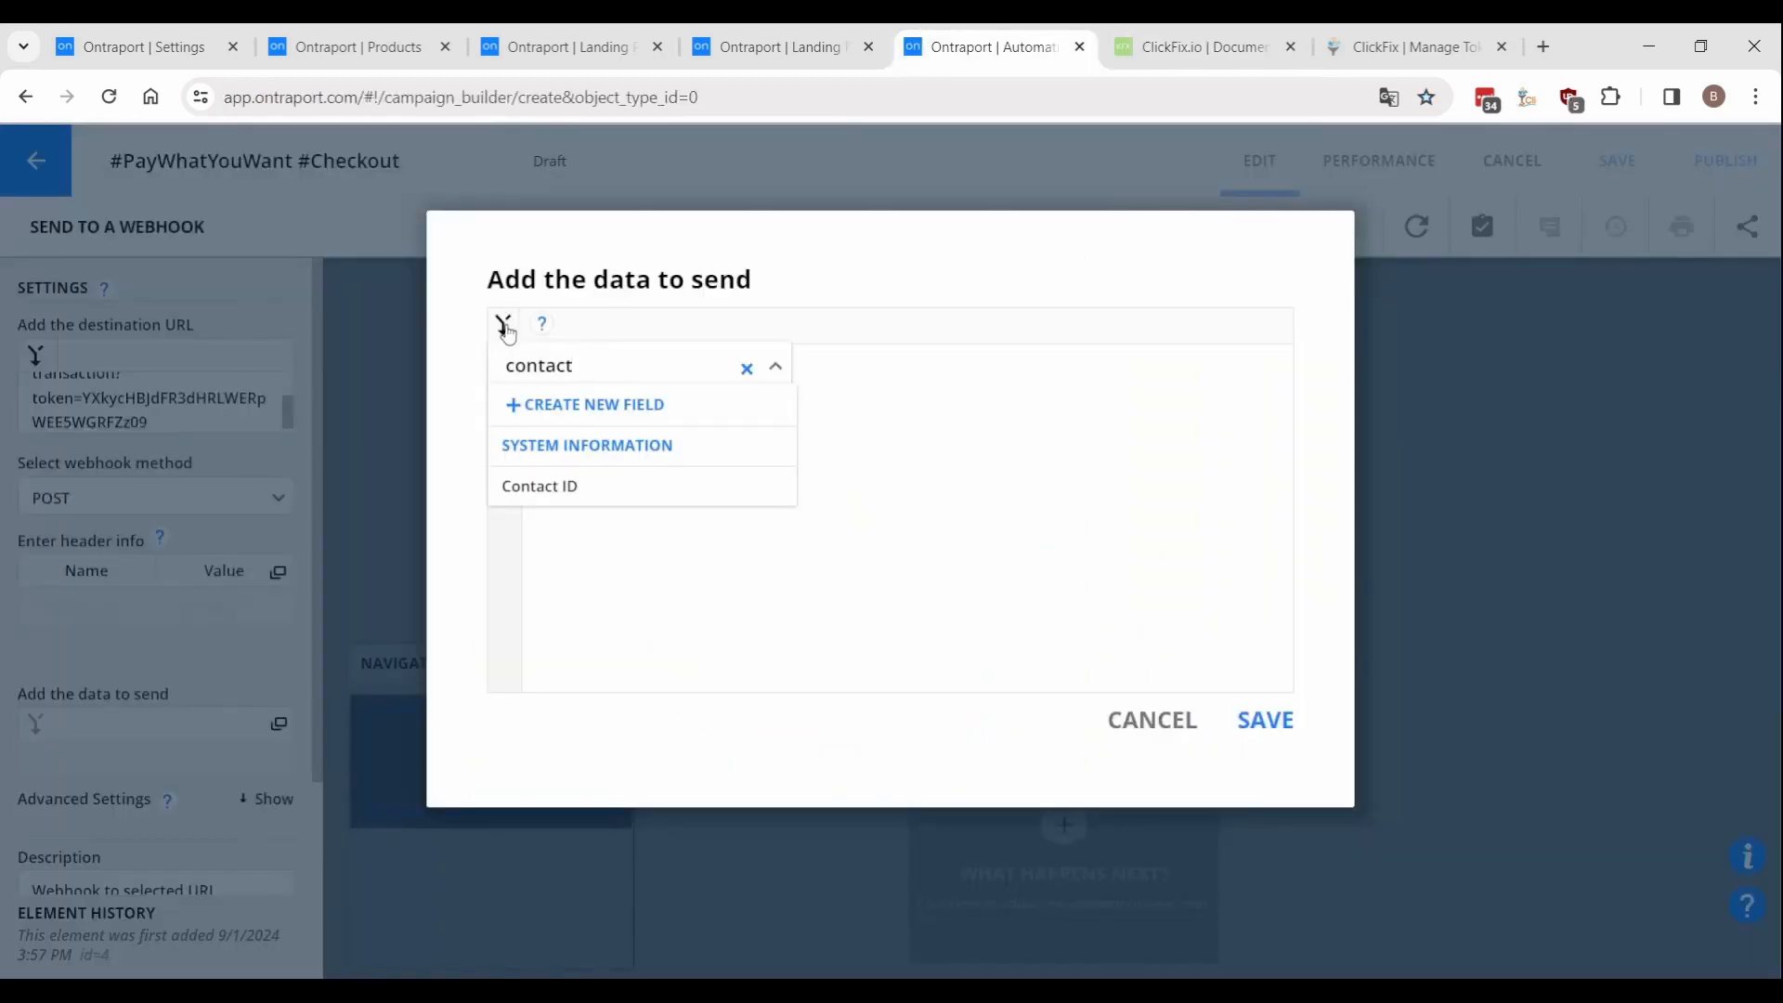
{"action": "left_click", "coordinate": [594, 477]}
Append &products[2]=[How Much Would You Like To Pay] to the webhook data, taking the ID from the Pay What You Want product's URL, and save.
{"action": "type", "text": "&products["}
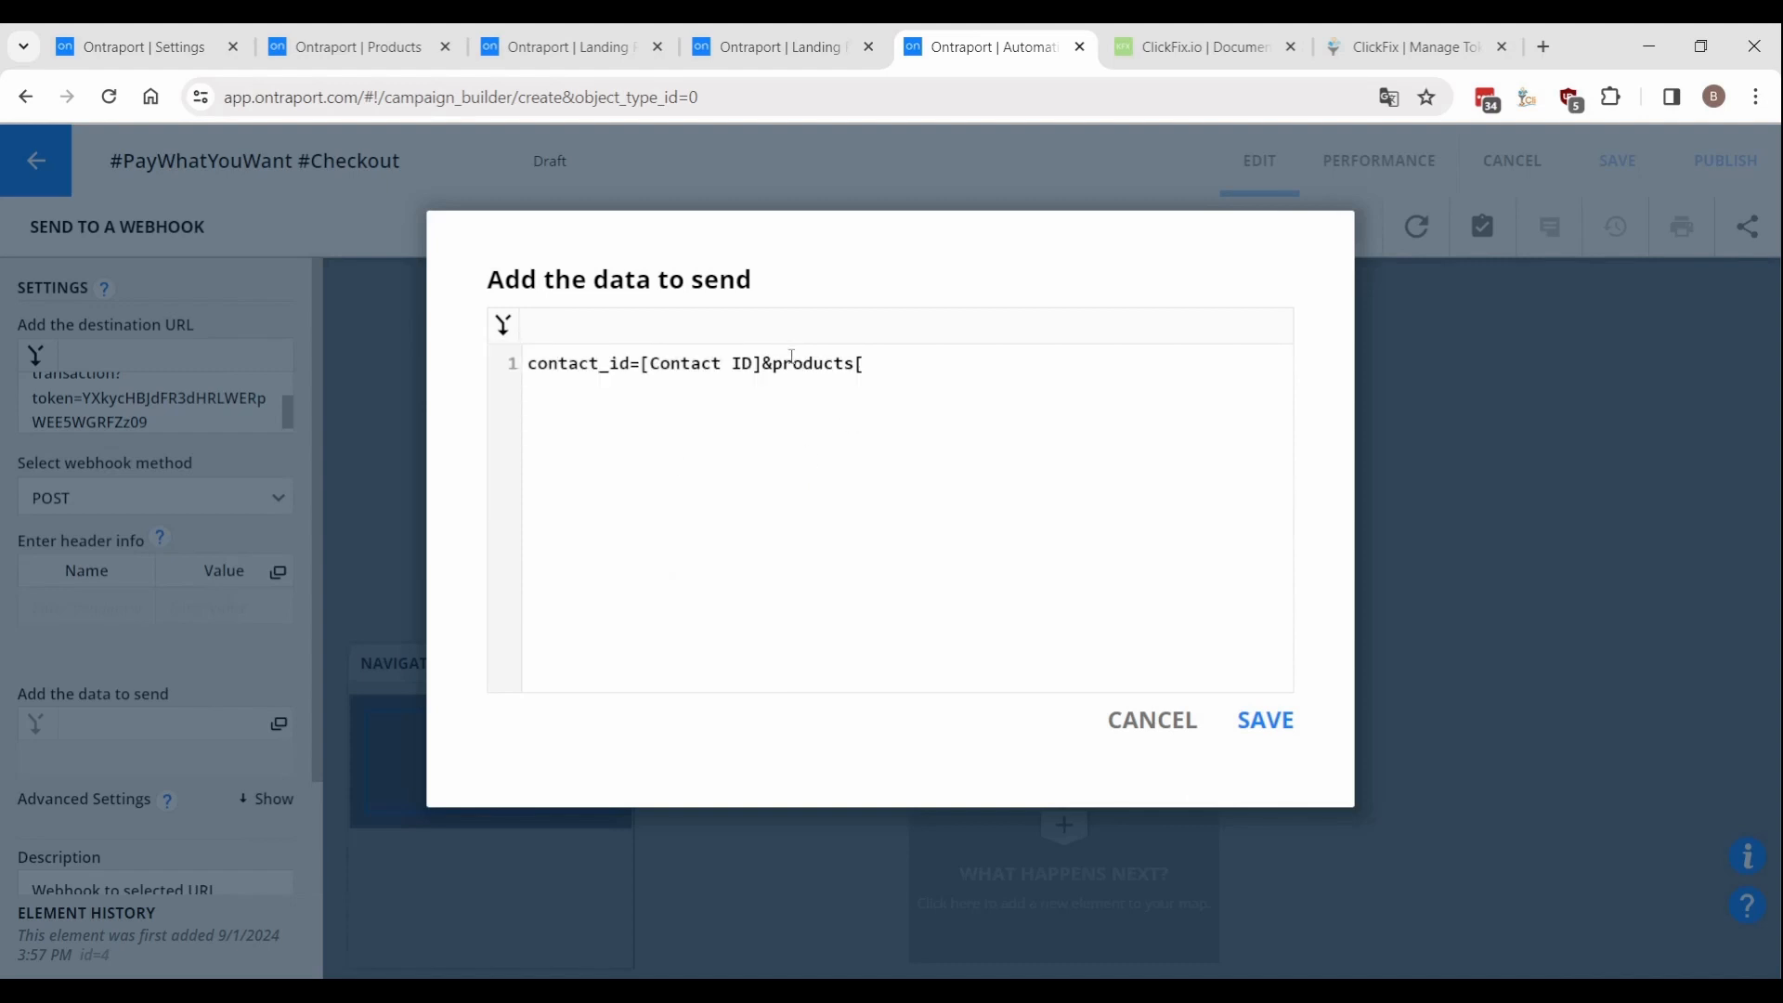
{"action": "left_click", "coordinate": [367, 45]}
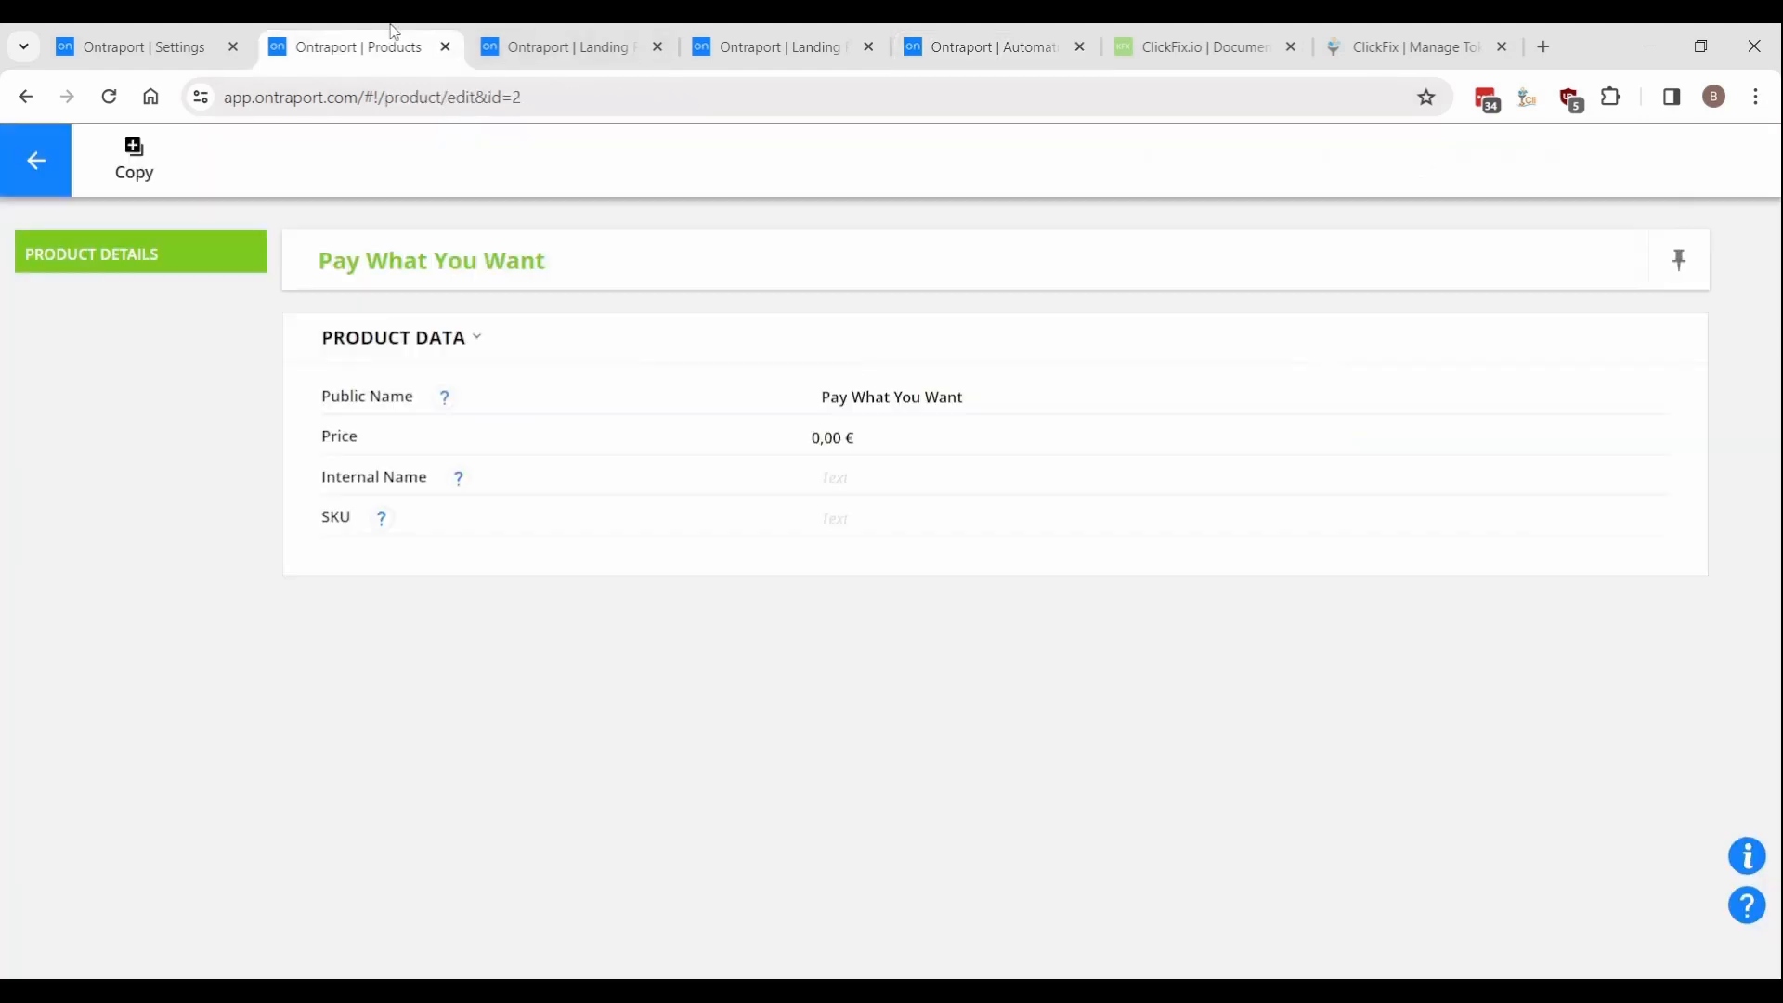
{"action": "left_click_drag", "start_coordinate": [512, 96], "coordinate": [561, 97]}
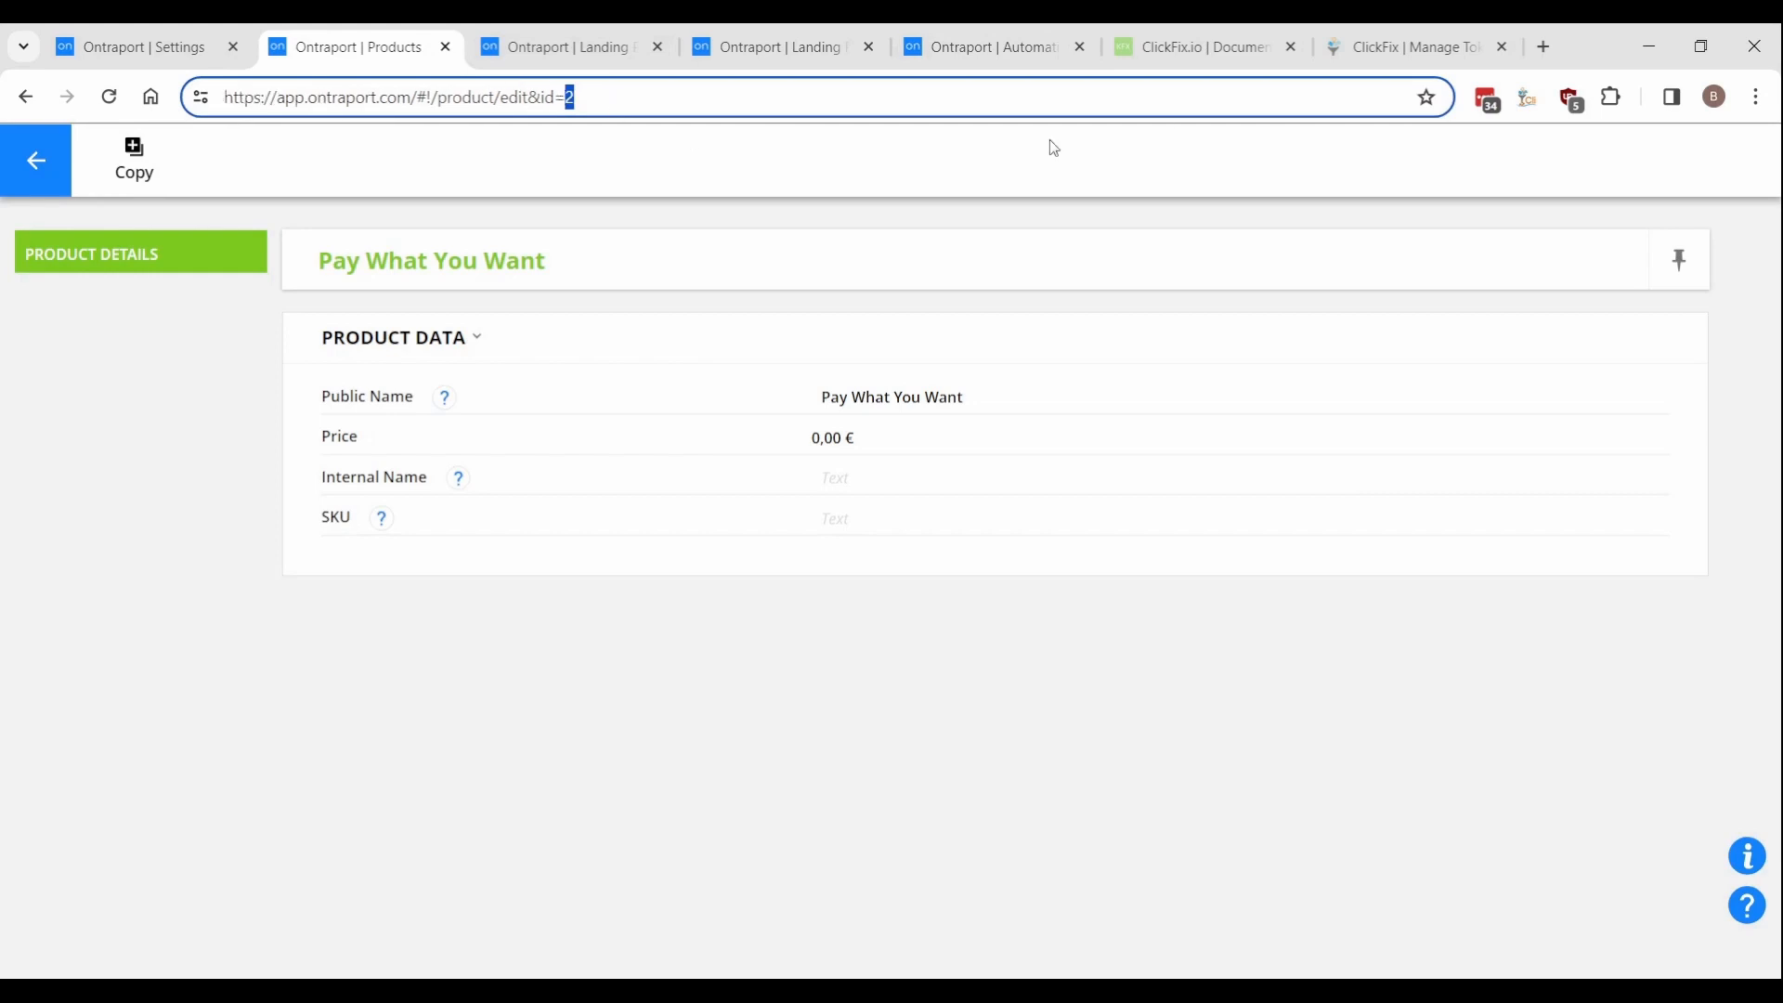
{"action": "left_click", "coordinate": [1005, 48]}
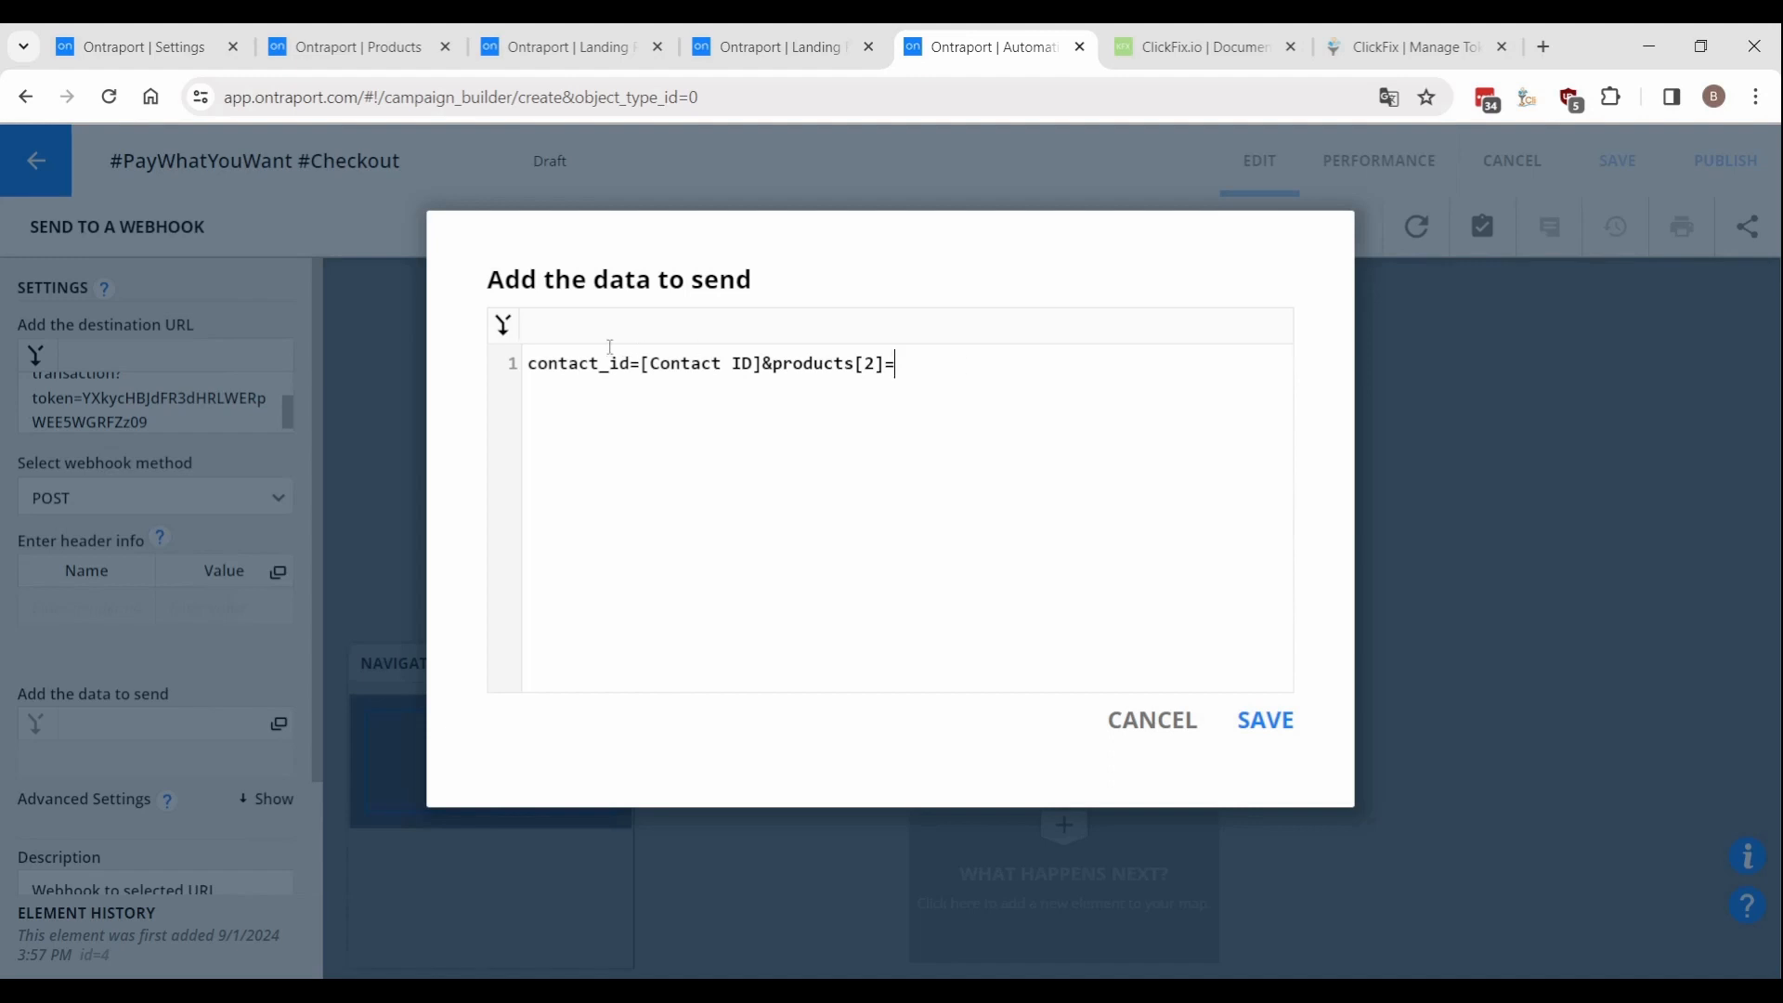
{"action": "left_click", "coordinate": [499, 324]}
{"action": "type", "text": "pay"}
{"action": "left_click", "coordinate": [673, 482]}
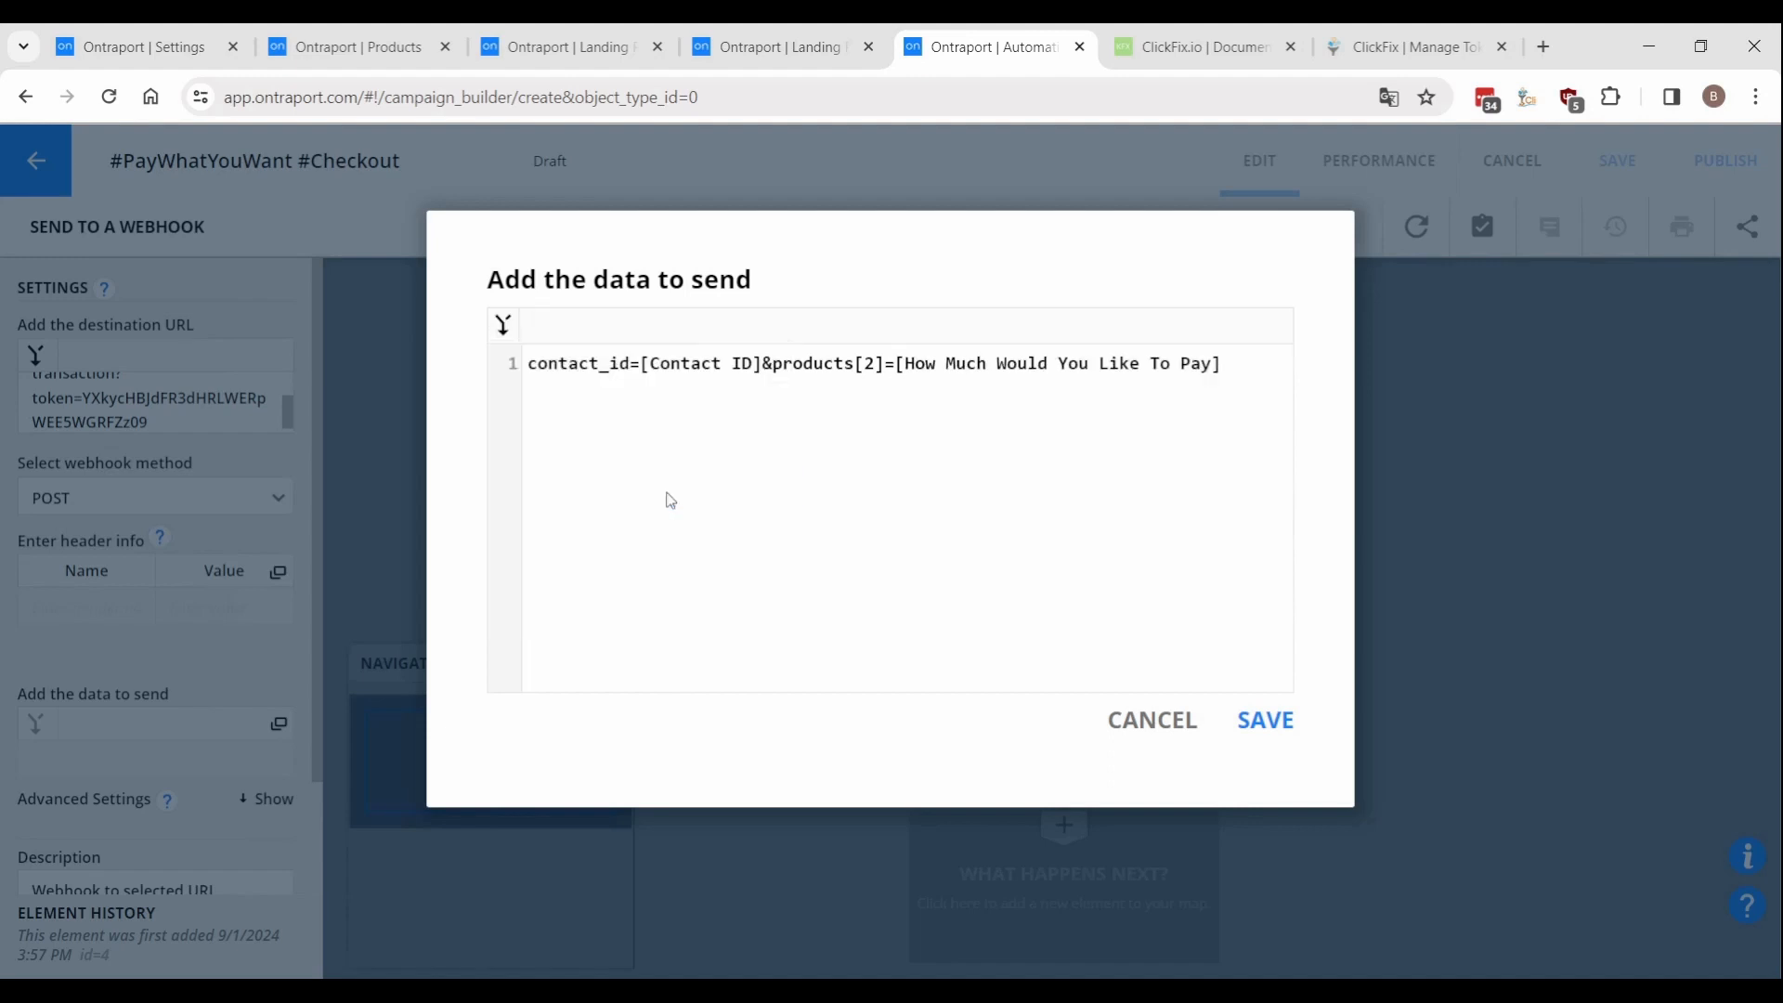
{"action": "left_click", "coordinate": [1265, 722]}
{"action": "left_click", "coordinate": [955, 765]}
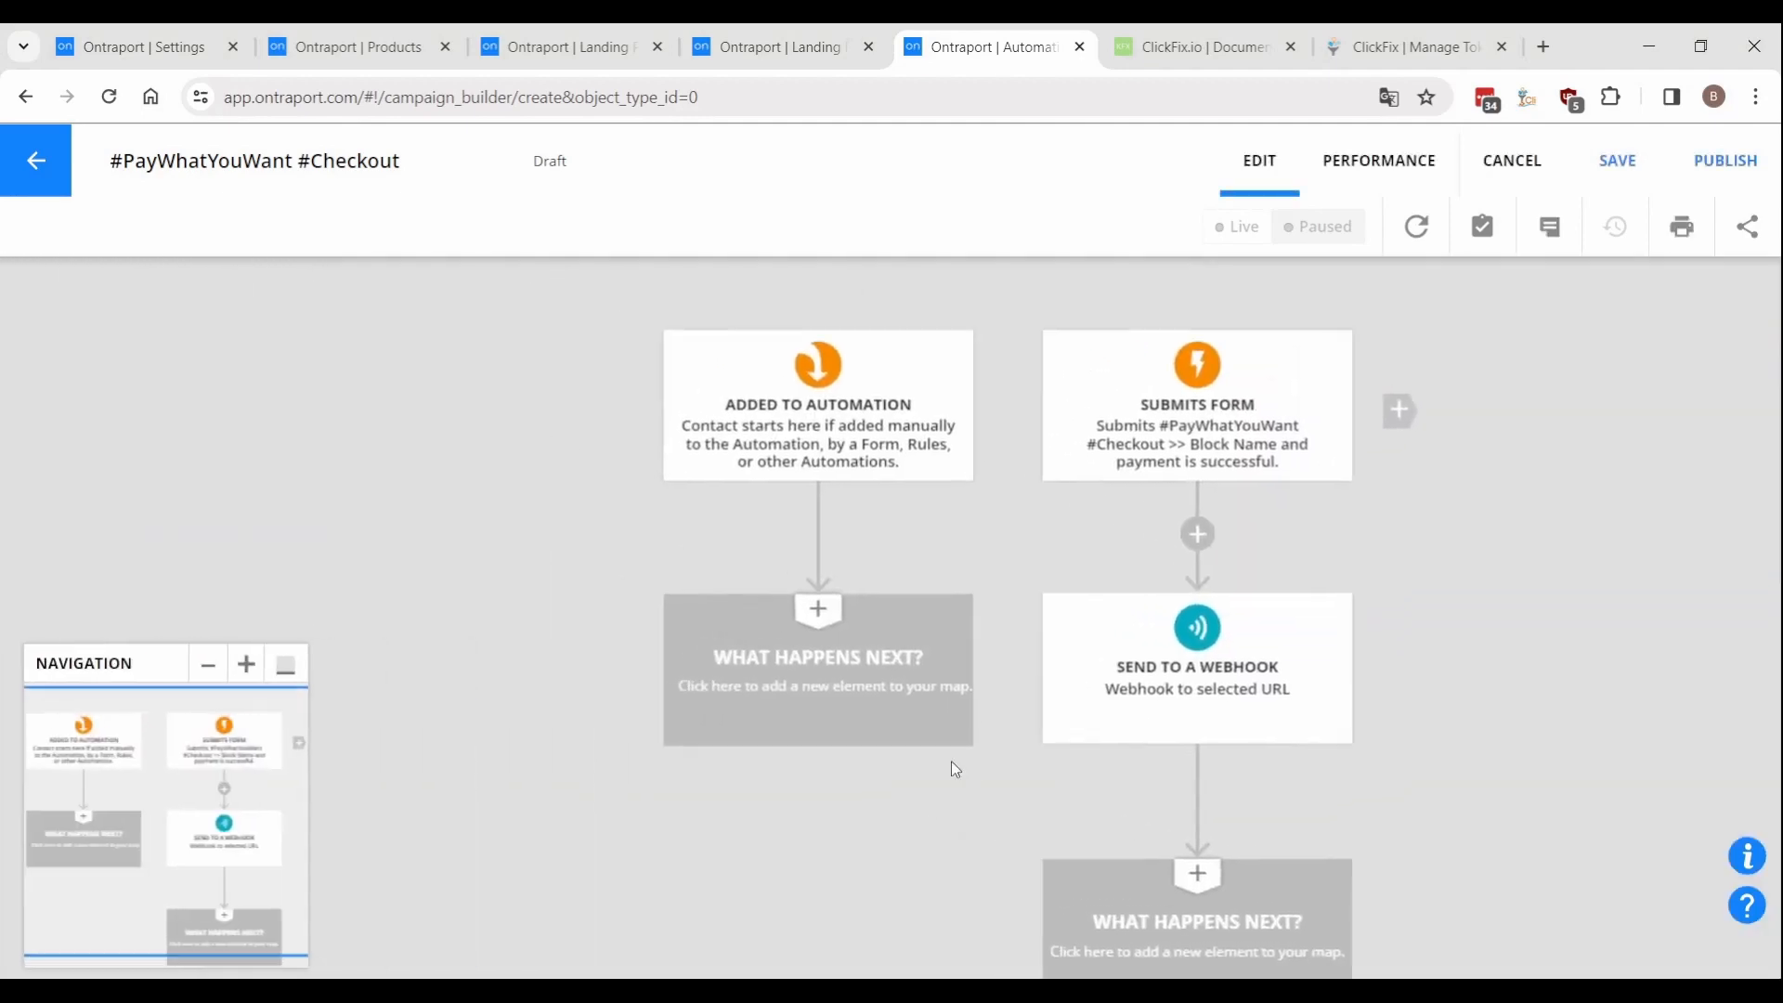
Add a Wait and a Goal element below the webhook, with the goal achieved when the Last Invoice # field is updated.
{"action": "scroll", "coordinate": [1155, 694], "scroll_direction": "down", "scroll_amount": 10}
{"action": "scroll", "coordinate": [1132, 739], "scroll_direction": "up", "scroll_amount": 3}
{"action": "scroll", "coordinate": [1046, 714], "scroll_direction": "down", "scroll_amount": 1}
{"action": "scroll", "coordinate": [1045, 715], "scroll_direction": "down", "scroll_amount": 1}
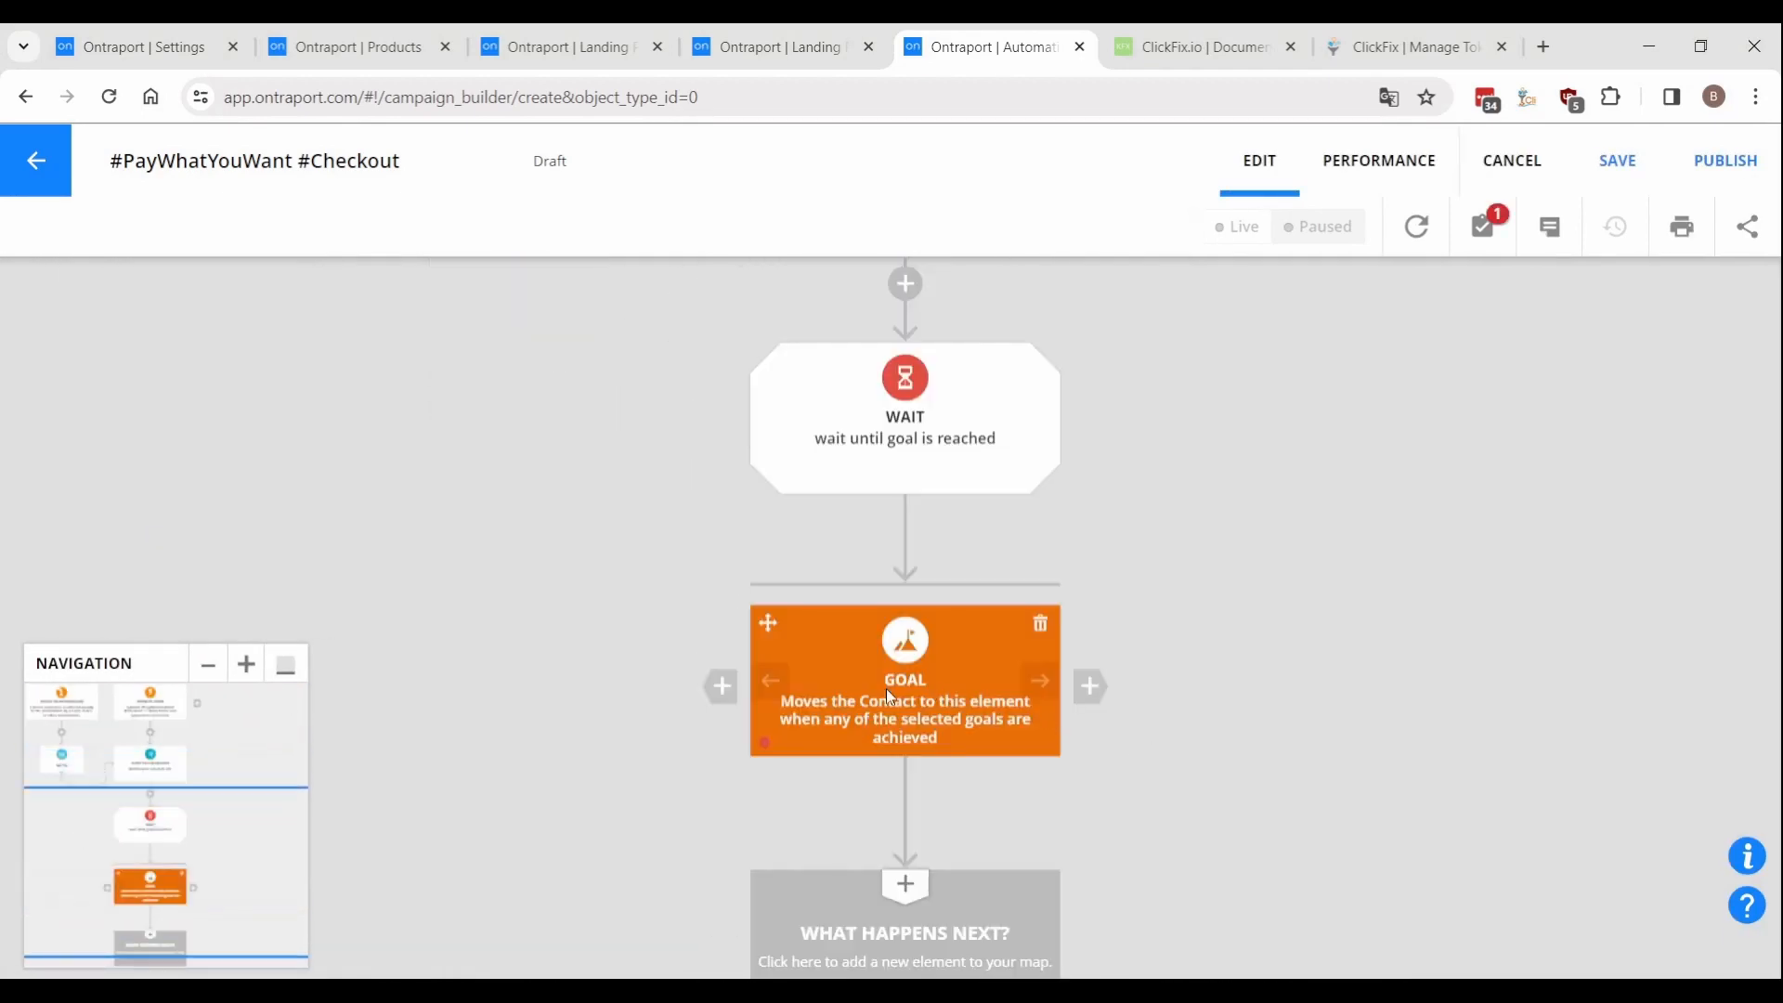
{"action": "left_click", "coordinate": [885, 688]}
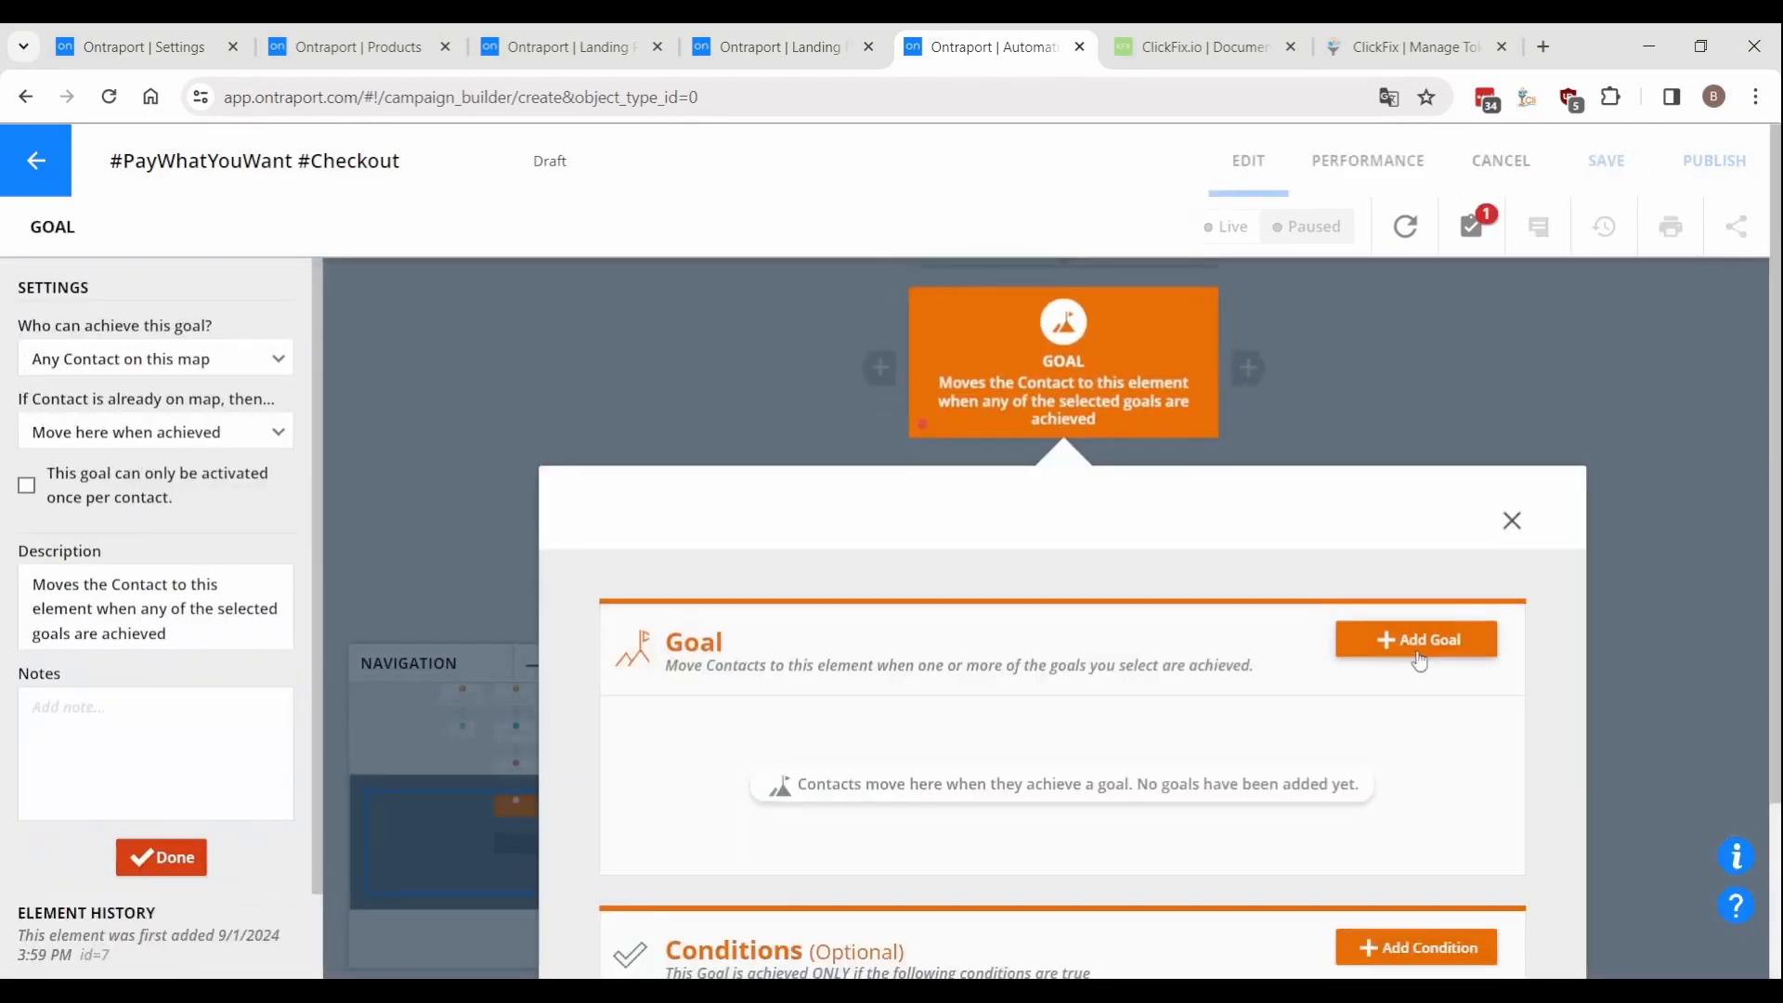
{"action": "left_click", "coordinate": [1410, 640]}
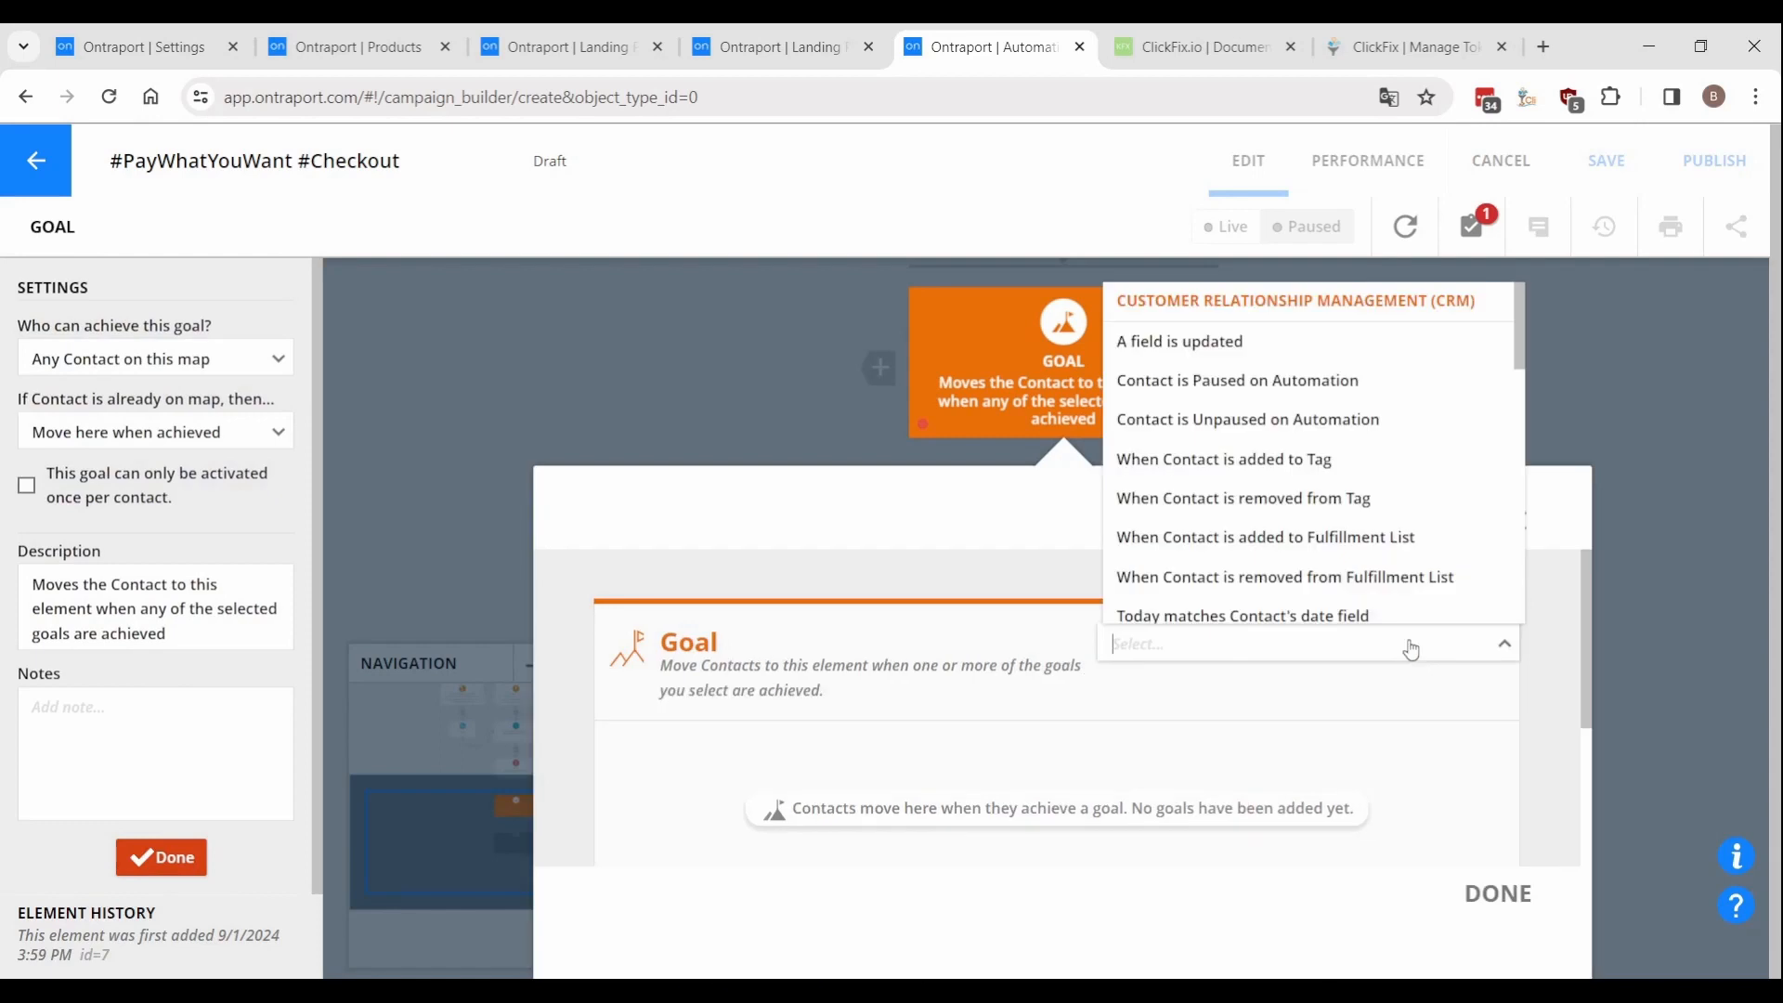
{"action": "left_click", "coordinate": [1196, 362]}
{"action": "left_click", "coordinate": [801, 743]}
{"action": "type", "text": "Last"}
{"action": "left_click", "coordinate": [758, 600]}
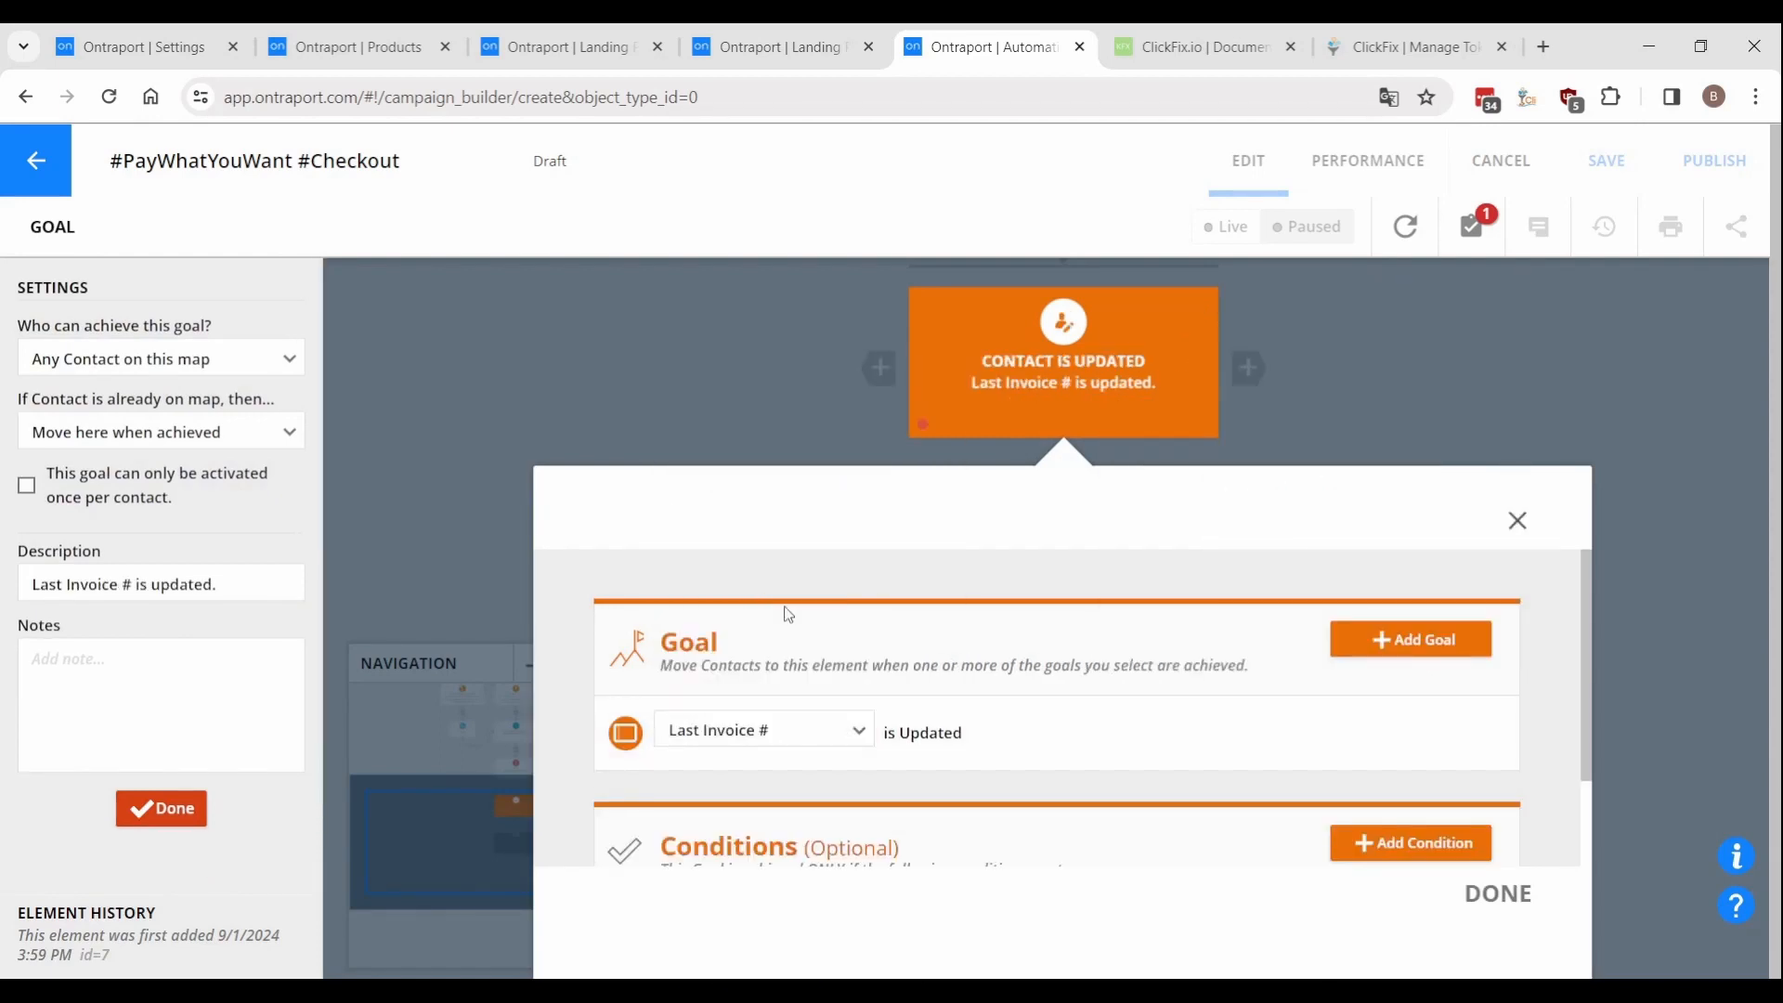
Add a field condition to the goal requiring Last CC Status Equal To Success, and finish the goal.
{"action": "left_click", "coordinate": [1406, 844]}
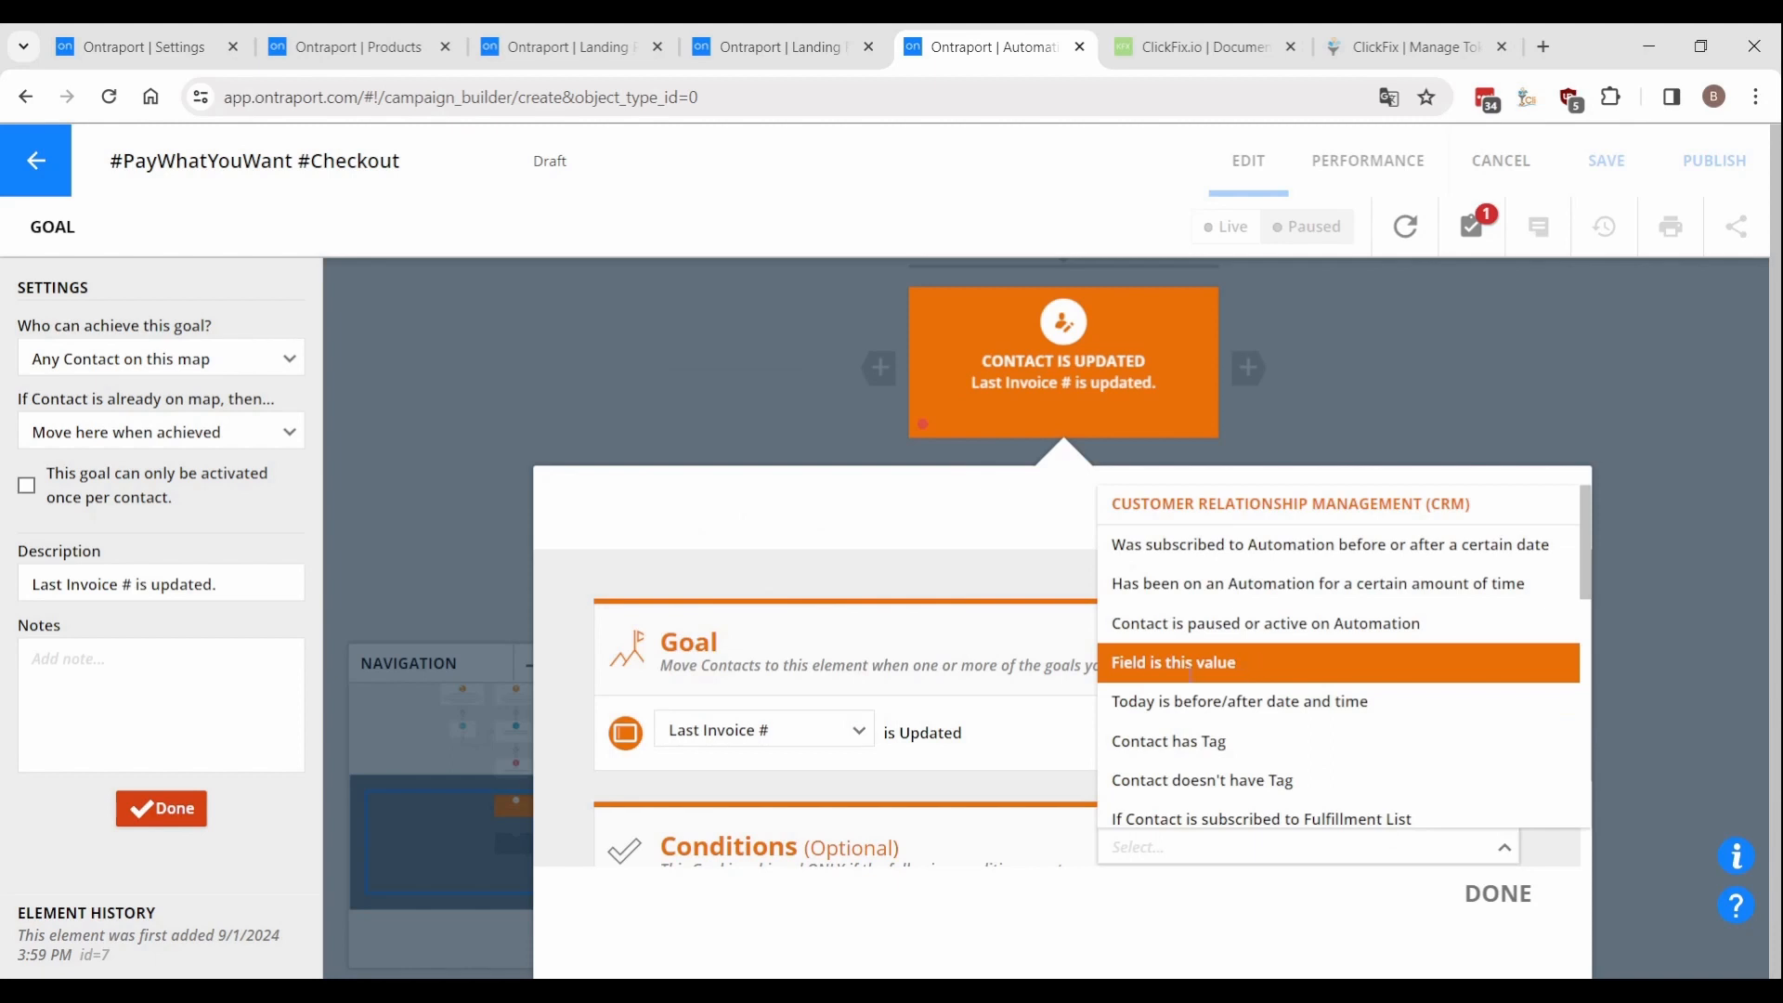
{"action": "left_click", "coordinate": [1189, 662]}
{"action": "left_click", "coordinate": [743, 748]}
{"action": "type", "text": "last"}
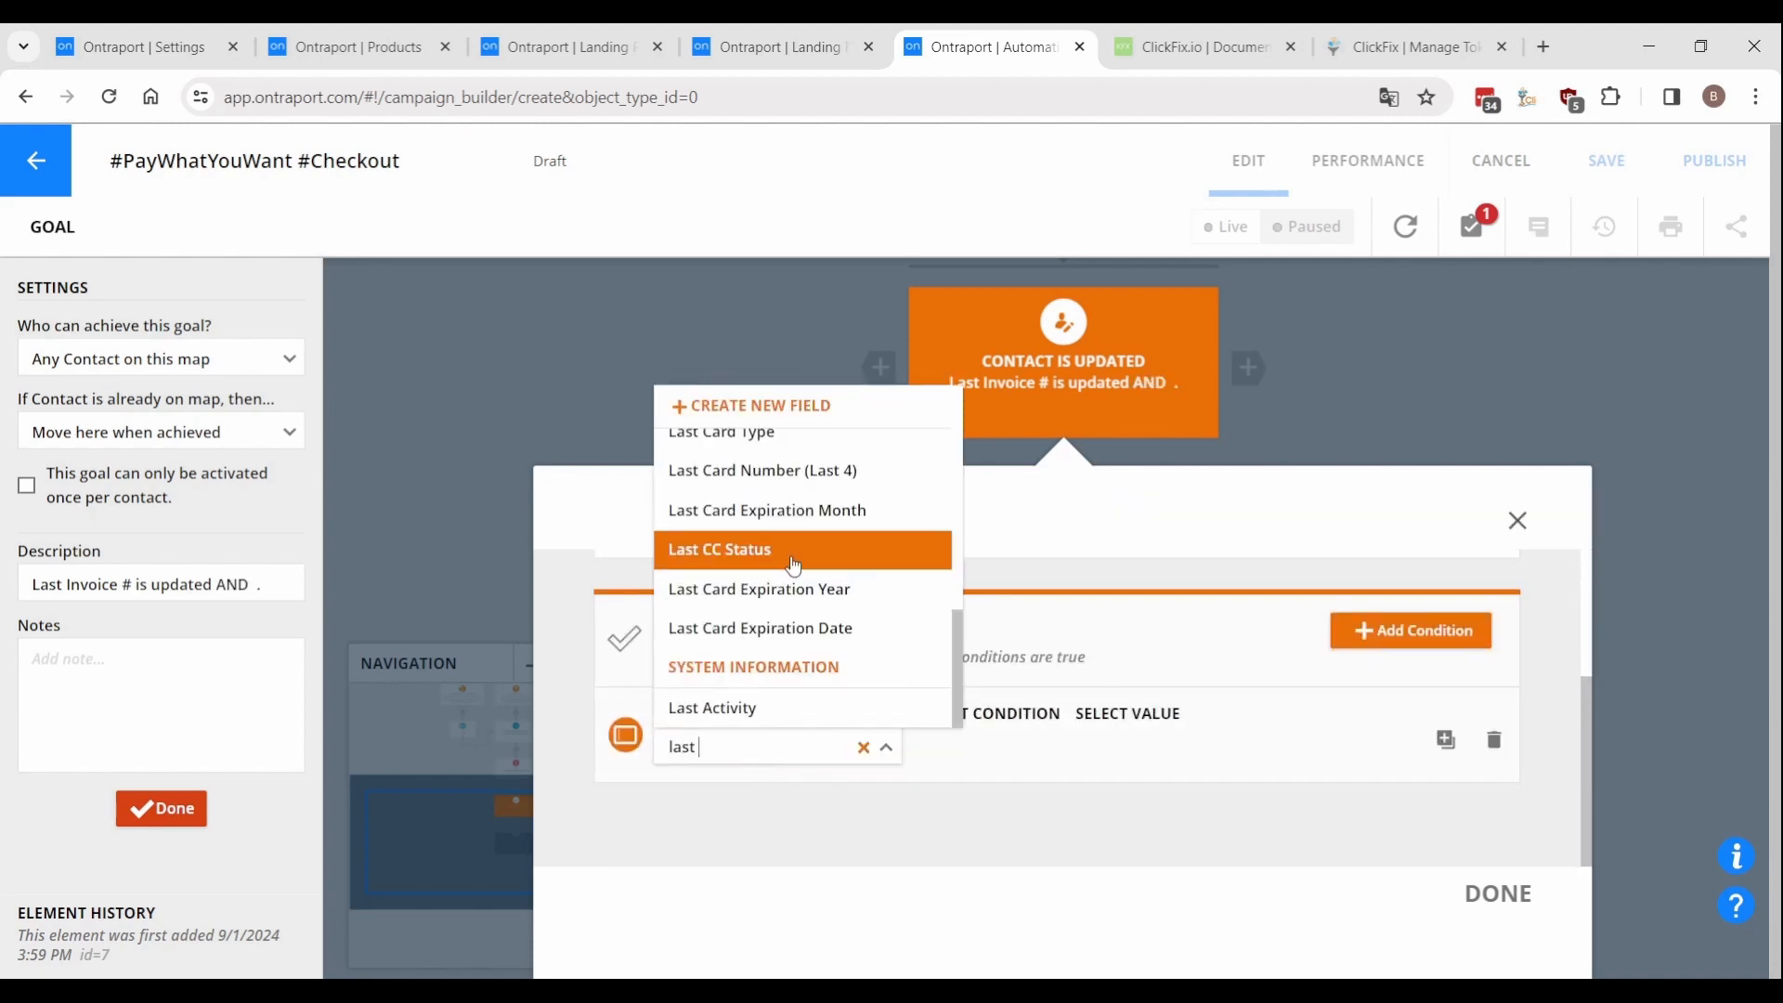
{"action": "left_click", "coordinate": [794, 557]}
{"action": "left_click", "coordinate": [1026, 745]}
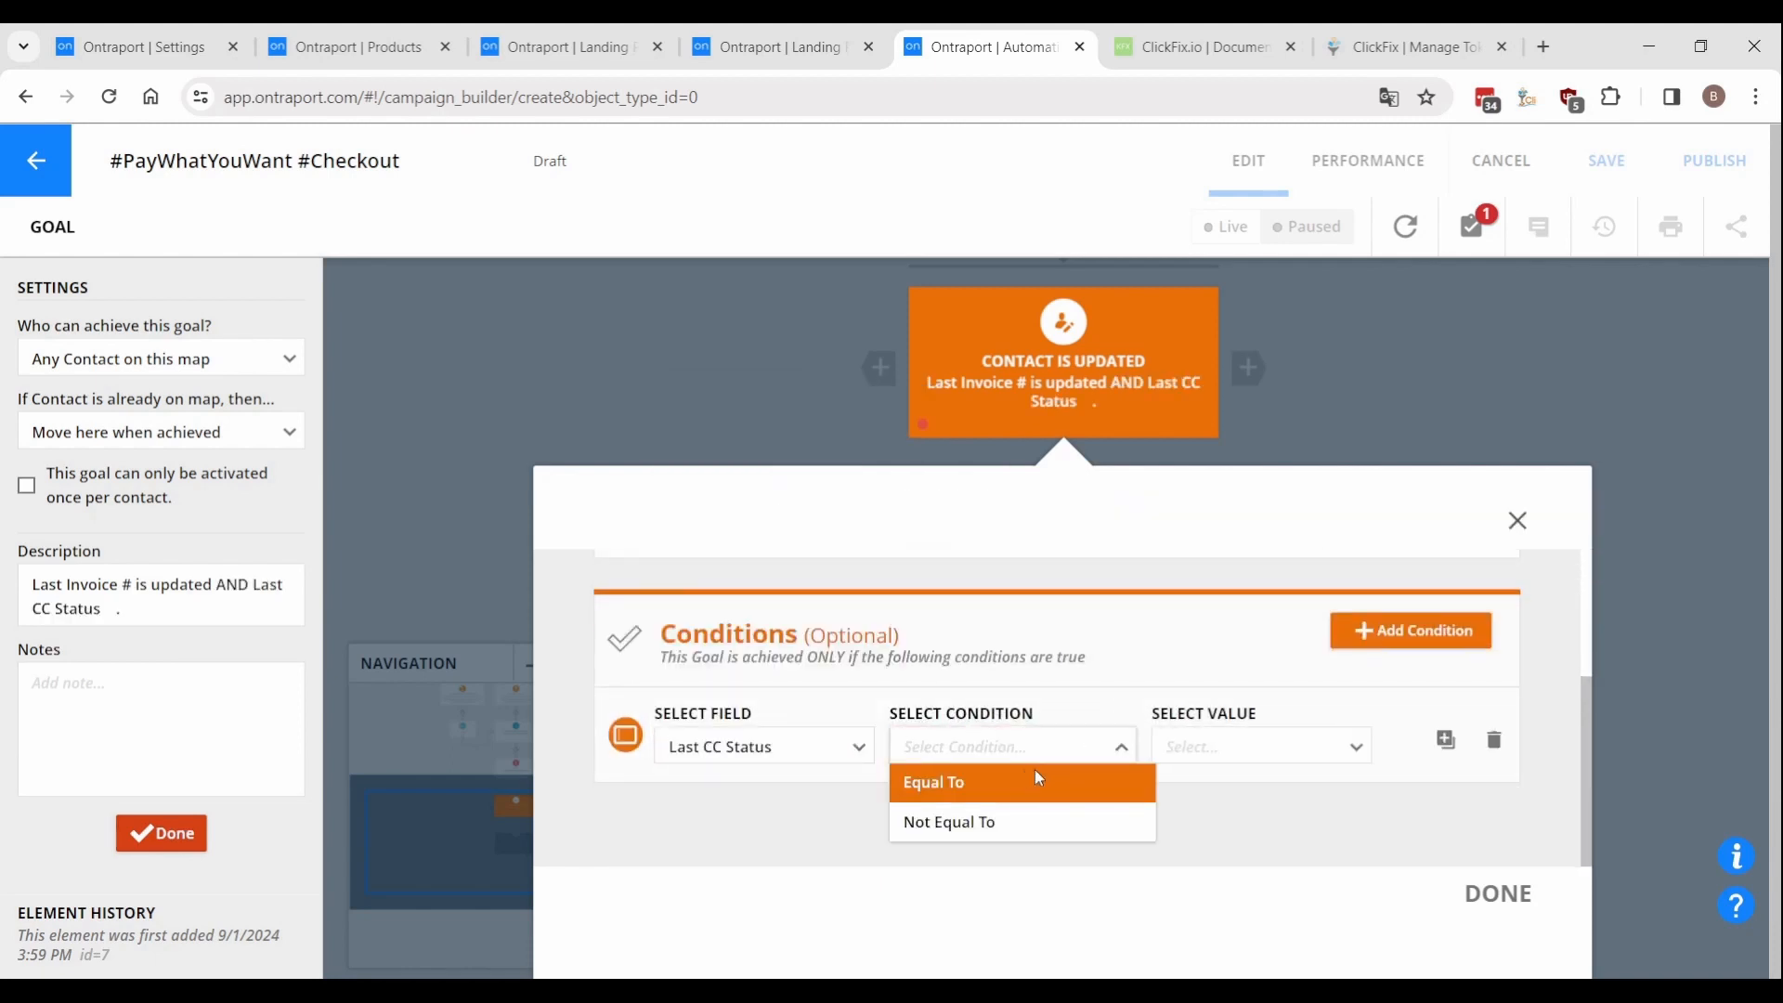
{"action": "left_click", "coordinate": [1032, 780]}
{"action": "left_click", "coordinate": [1221, 756]}
{"action": "left_click", "coordinate": [1224, 784]}
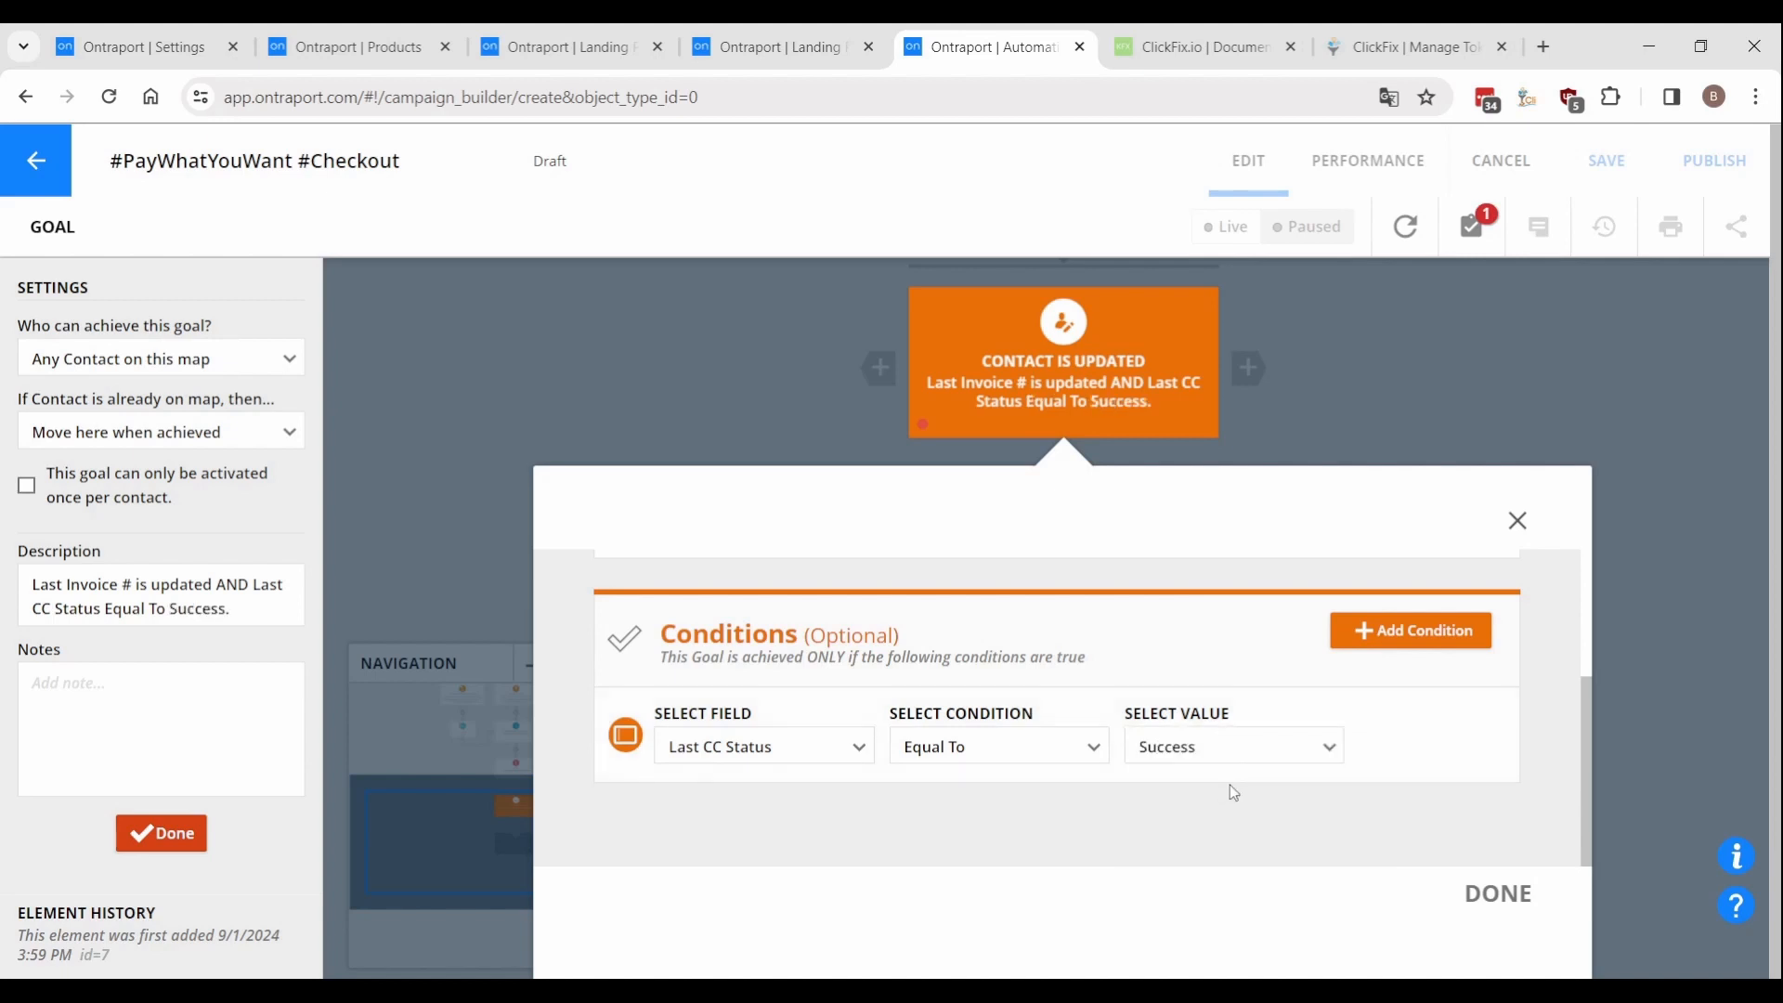
{"action": "left_click", "coordinate": [1497, 893]}
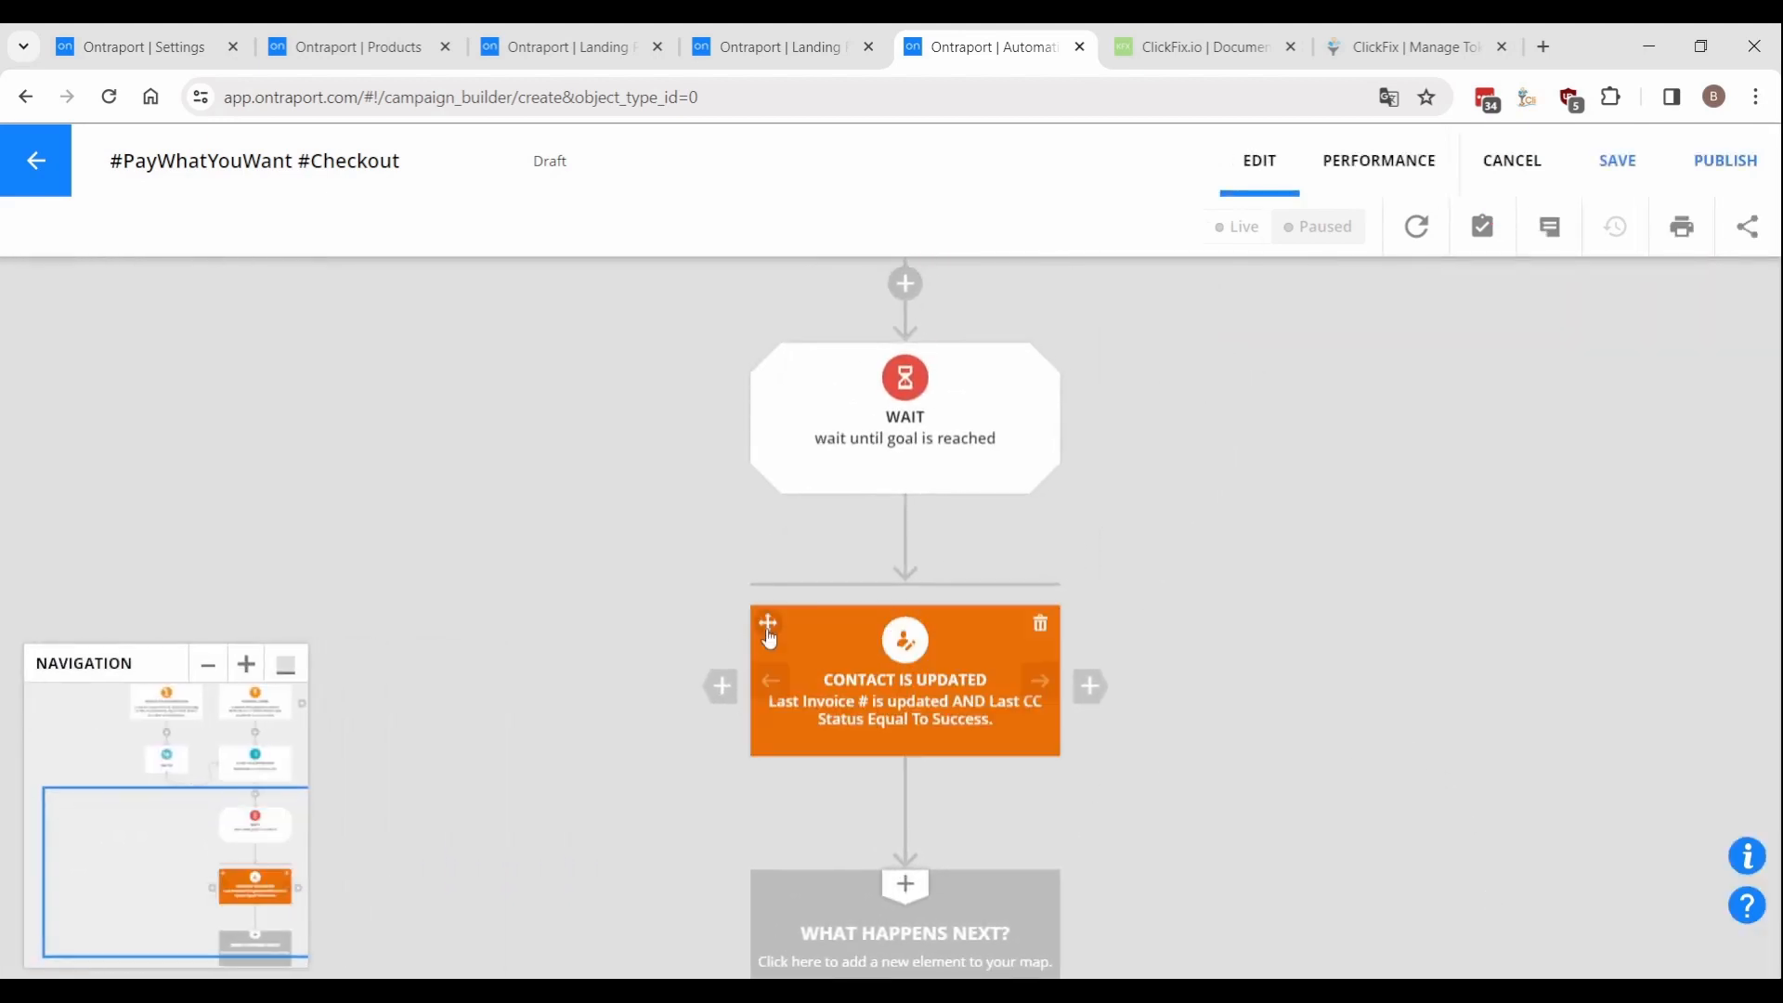
Copy only the Contact Is Updated goal beside the original and set the copy's Last CC Status condition to Declined.
{"action": "left_click_drag", "start_coordinate": [870, 636], "coordinate": [1097, 694]}
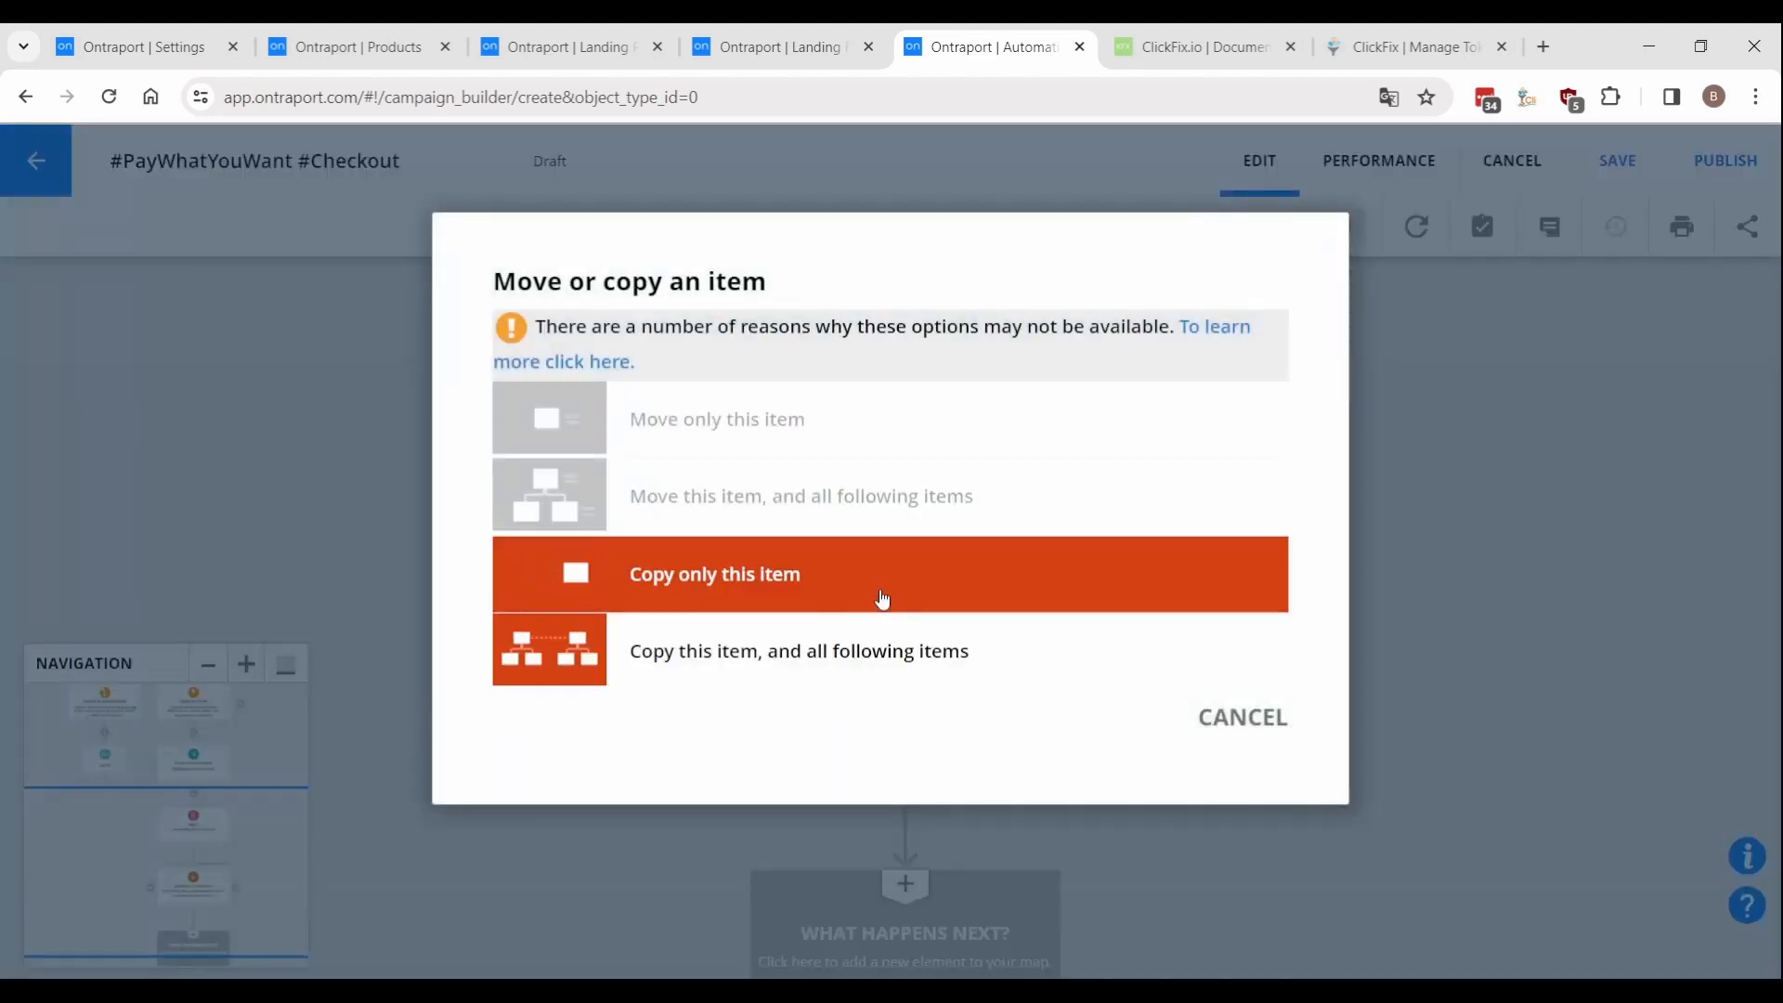
{"action": "left_click", "coordinate": [880, 597]}
{"action": "left_click", "coordinate": [1098, 692]}
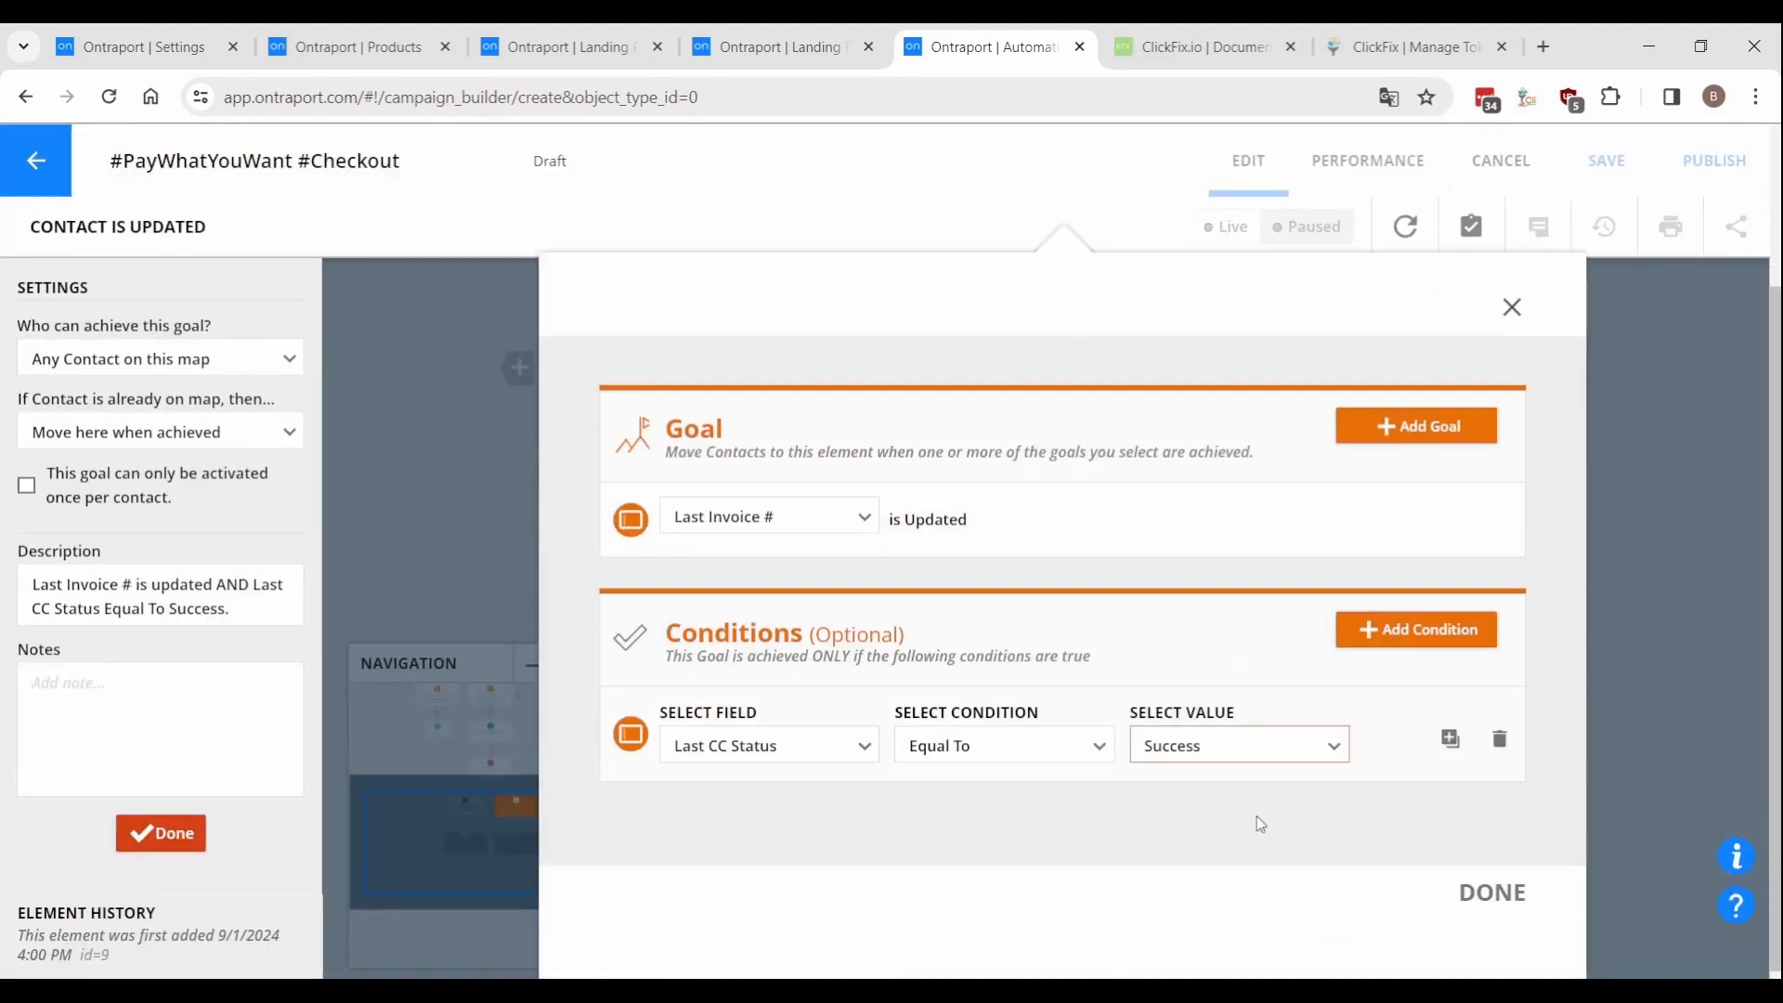
{"action": "left_click", "coordinate": [1214, 745]}
{"action": "left_click", "coordinate": [1224, 835]}
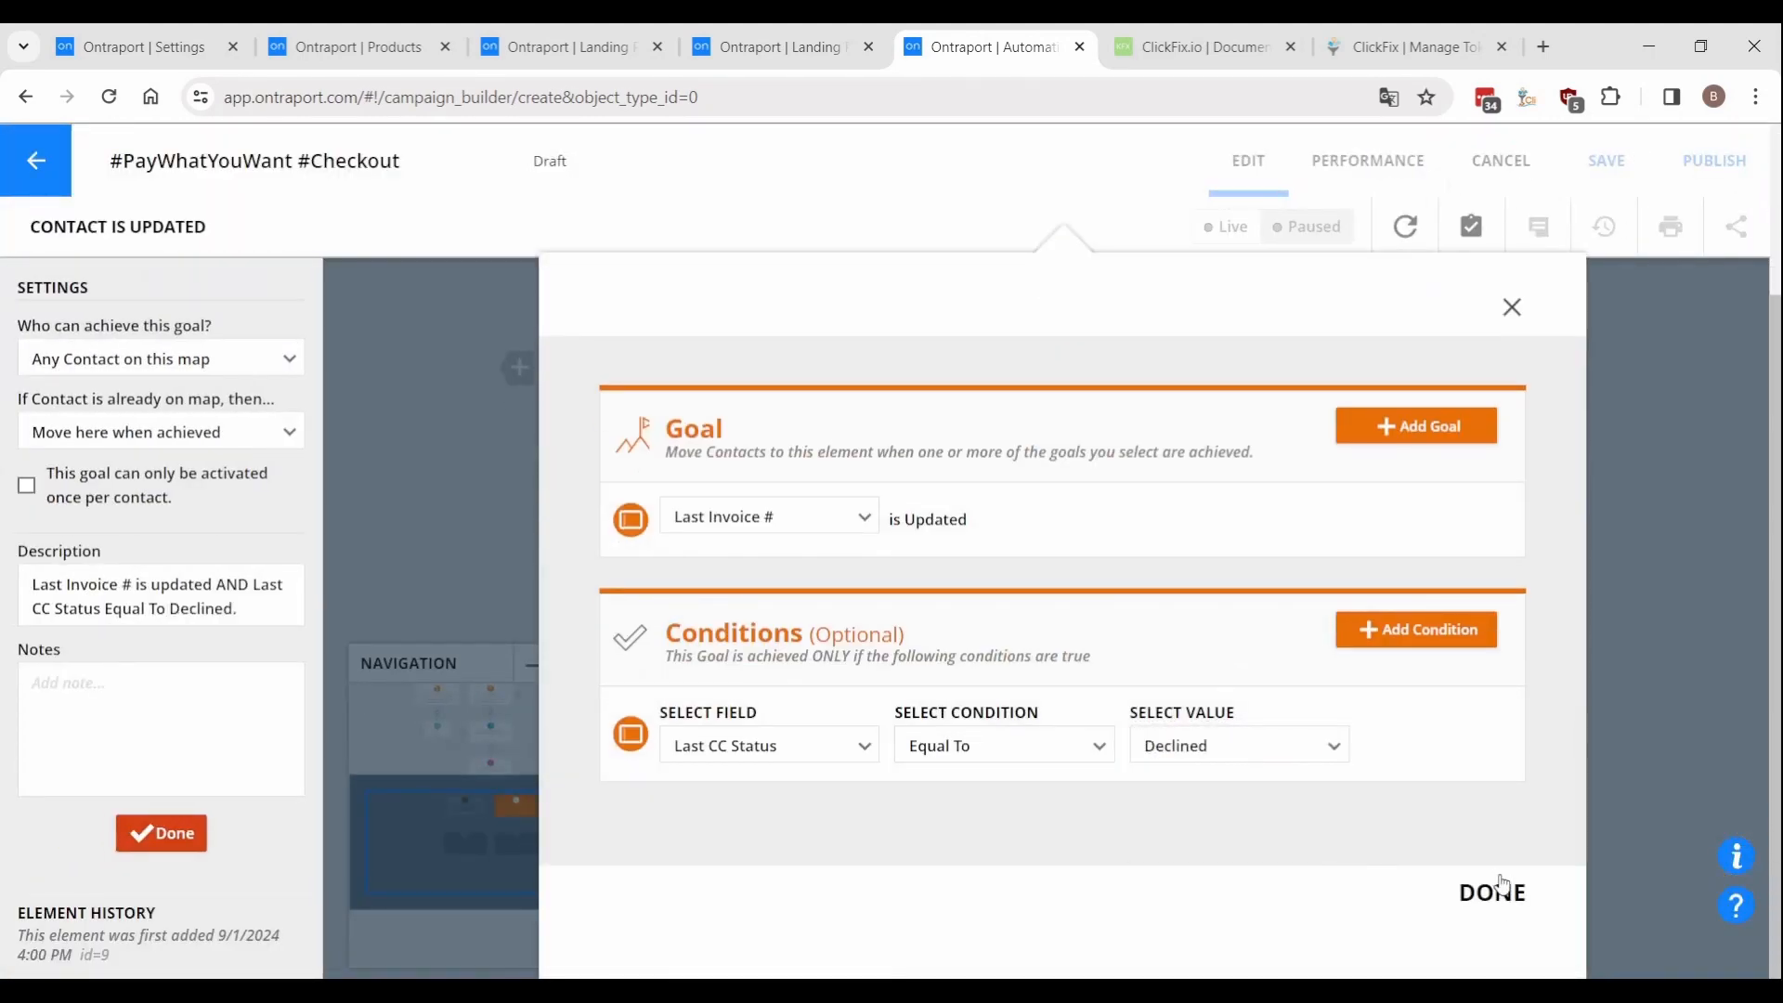
{"action": "left_click", "coordinate": [1501, 886]}
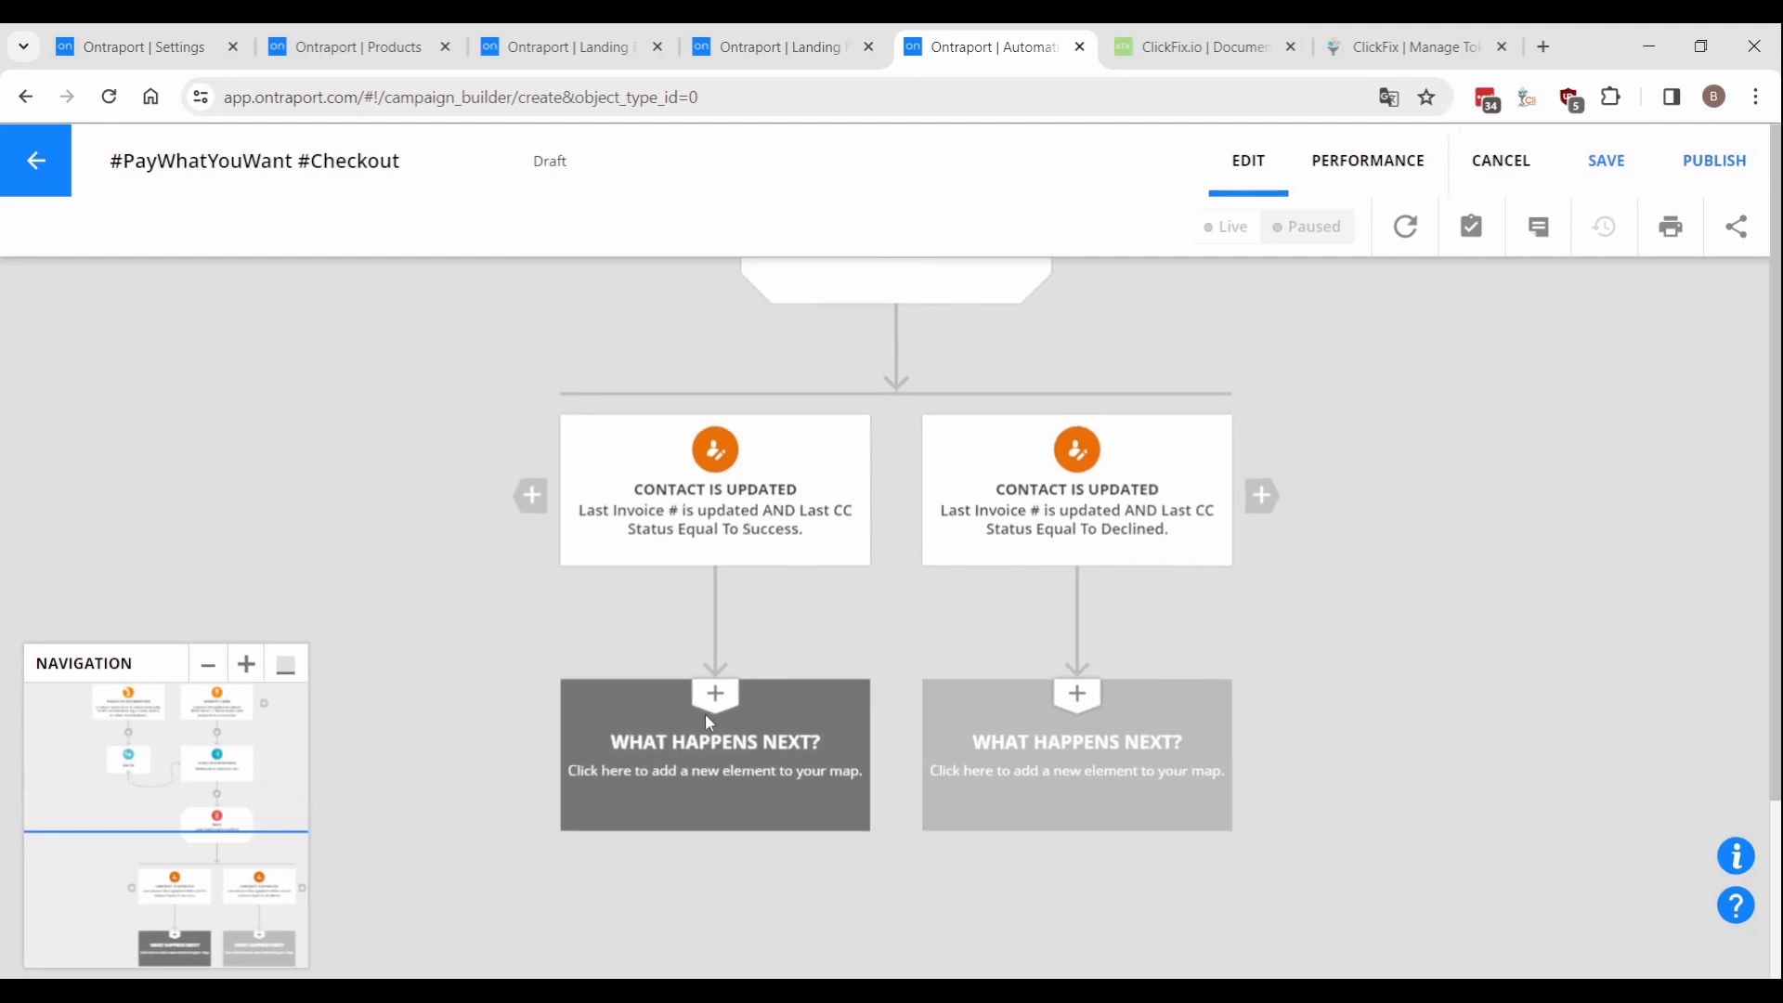
Add an Update Contact element below the Success goal that sets Pay What You Want Status to Success, followed by an Exit.
{"action": "left_click", "coordinate": [705, 717]}
{"action": "left_click", "coordinate": [783, 806]}
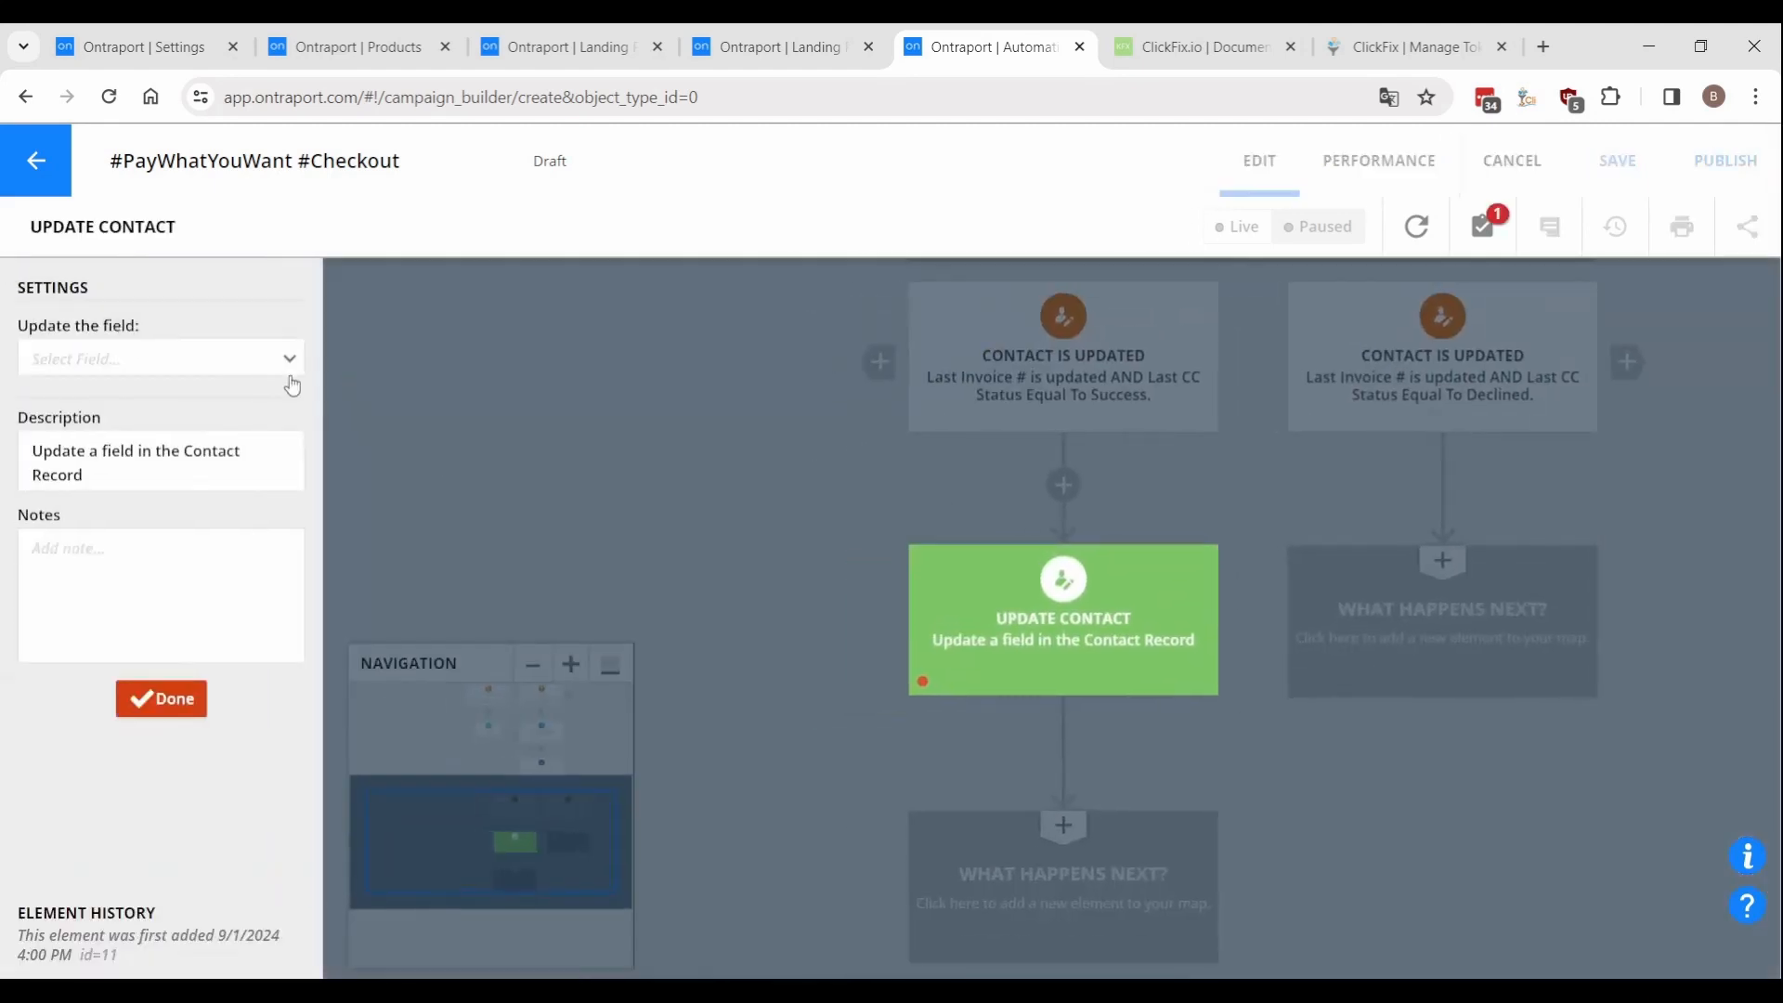
{"action": "left_click", "coordinate": [186, 359]}
{"action": "type", "text": "pay"}
{"action": "left_click", "coordinate": [164, 519]}
{"action": "left_click", "coordinate": [149, 408]}
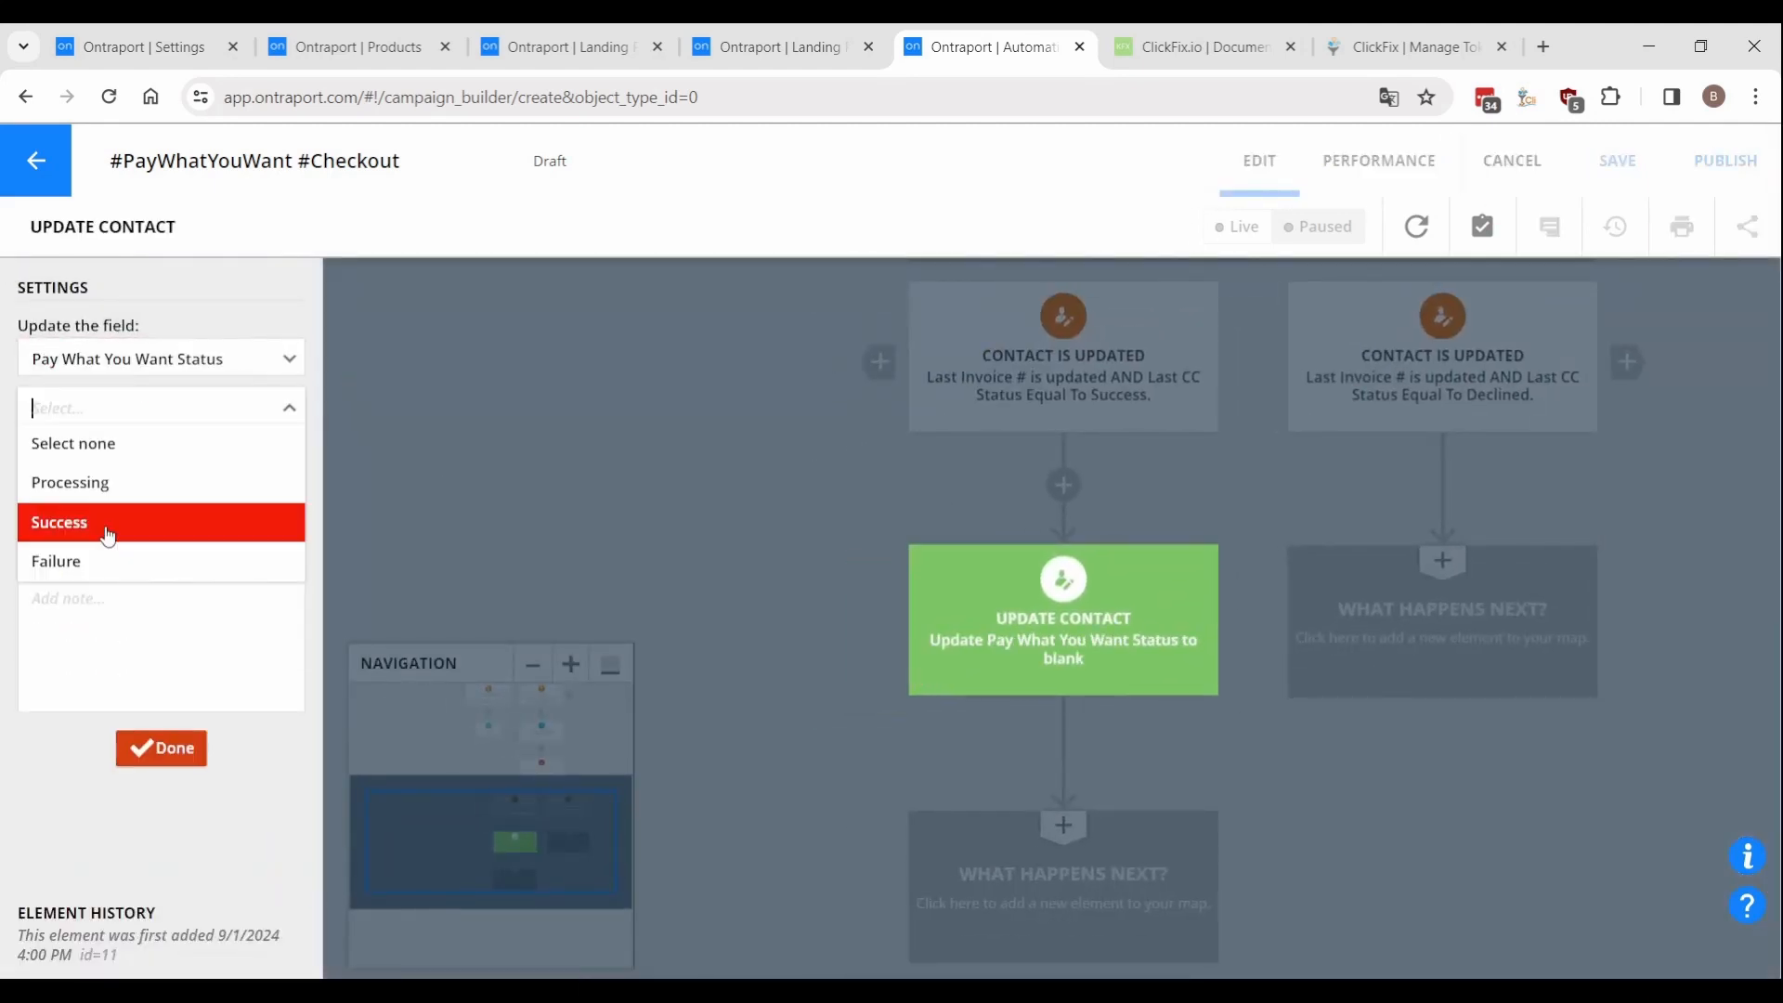
{"action": "left_click", "coordinate": [109, 524]}
{"action": "left_click", "coordinate": [704, 554]}
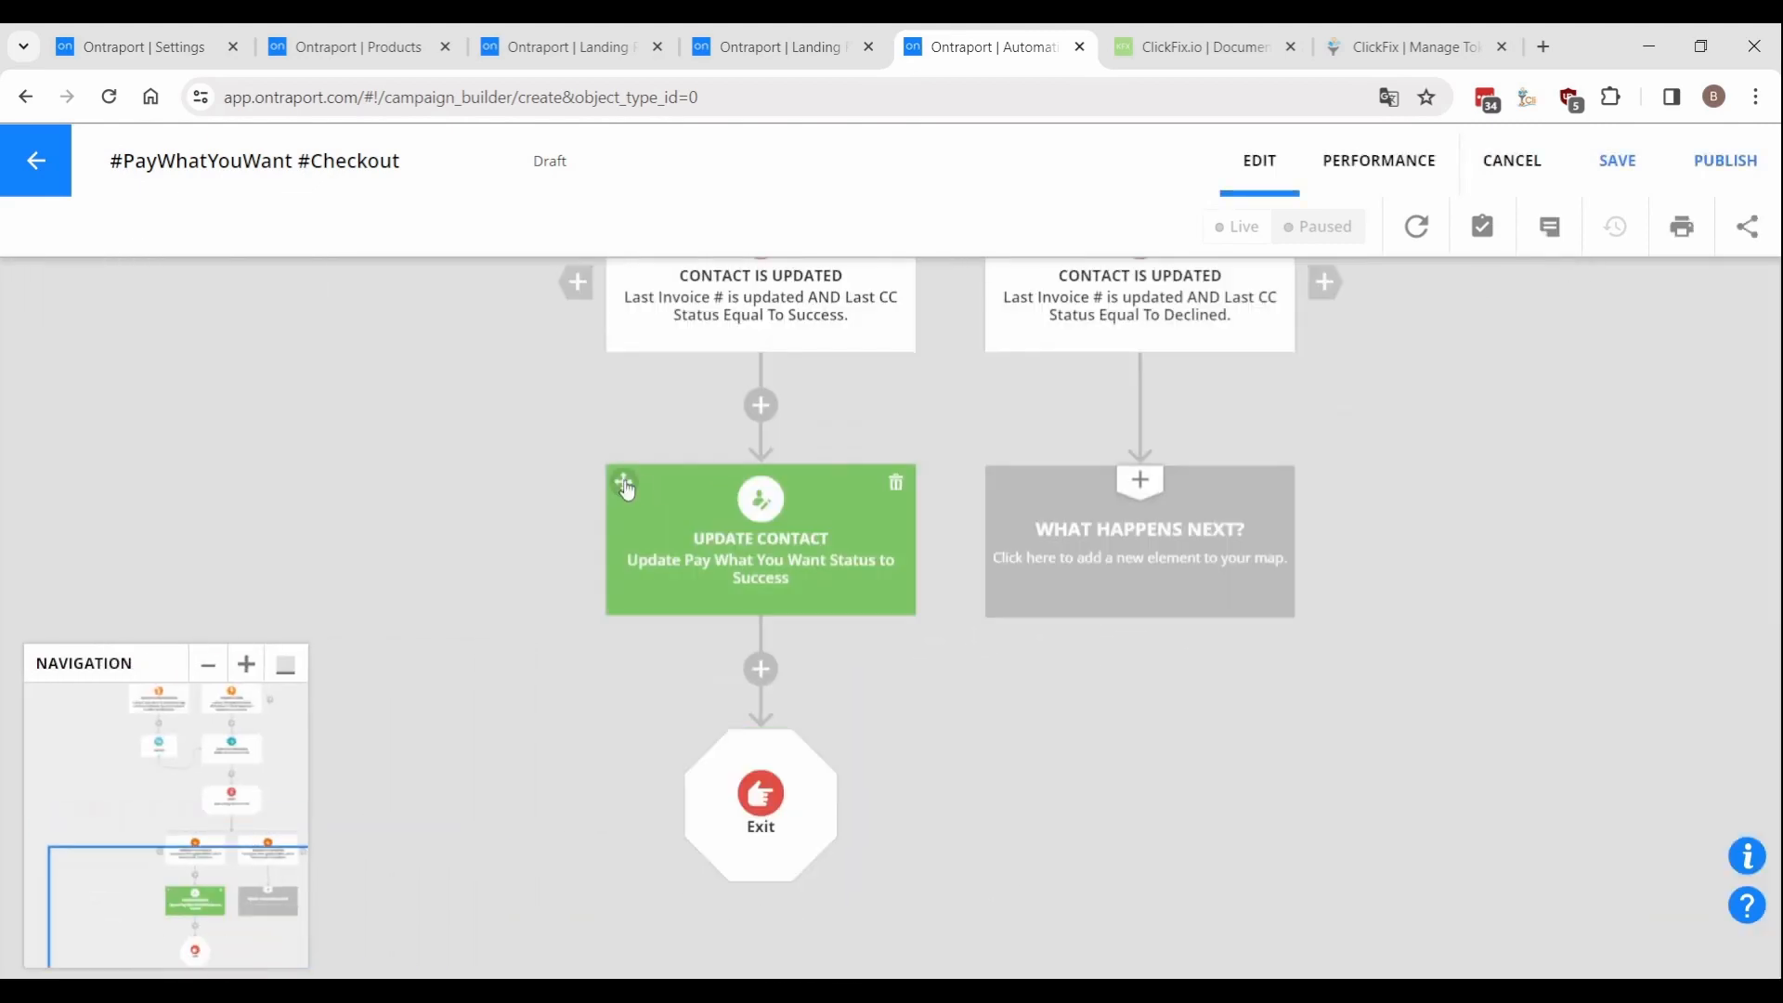
Copy the Update Contact element into the Declined branch and set its Pay What You Want Status value to Failure.
{"action": "left_click_drag", "start_coordinate": [625, 487], "coordinate": [1158, 498]}
{"action": "left_click", "coordinate": [1143, 521]}
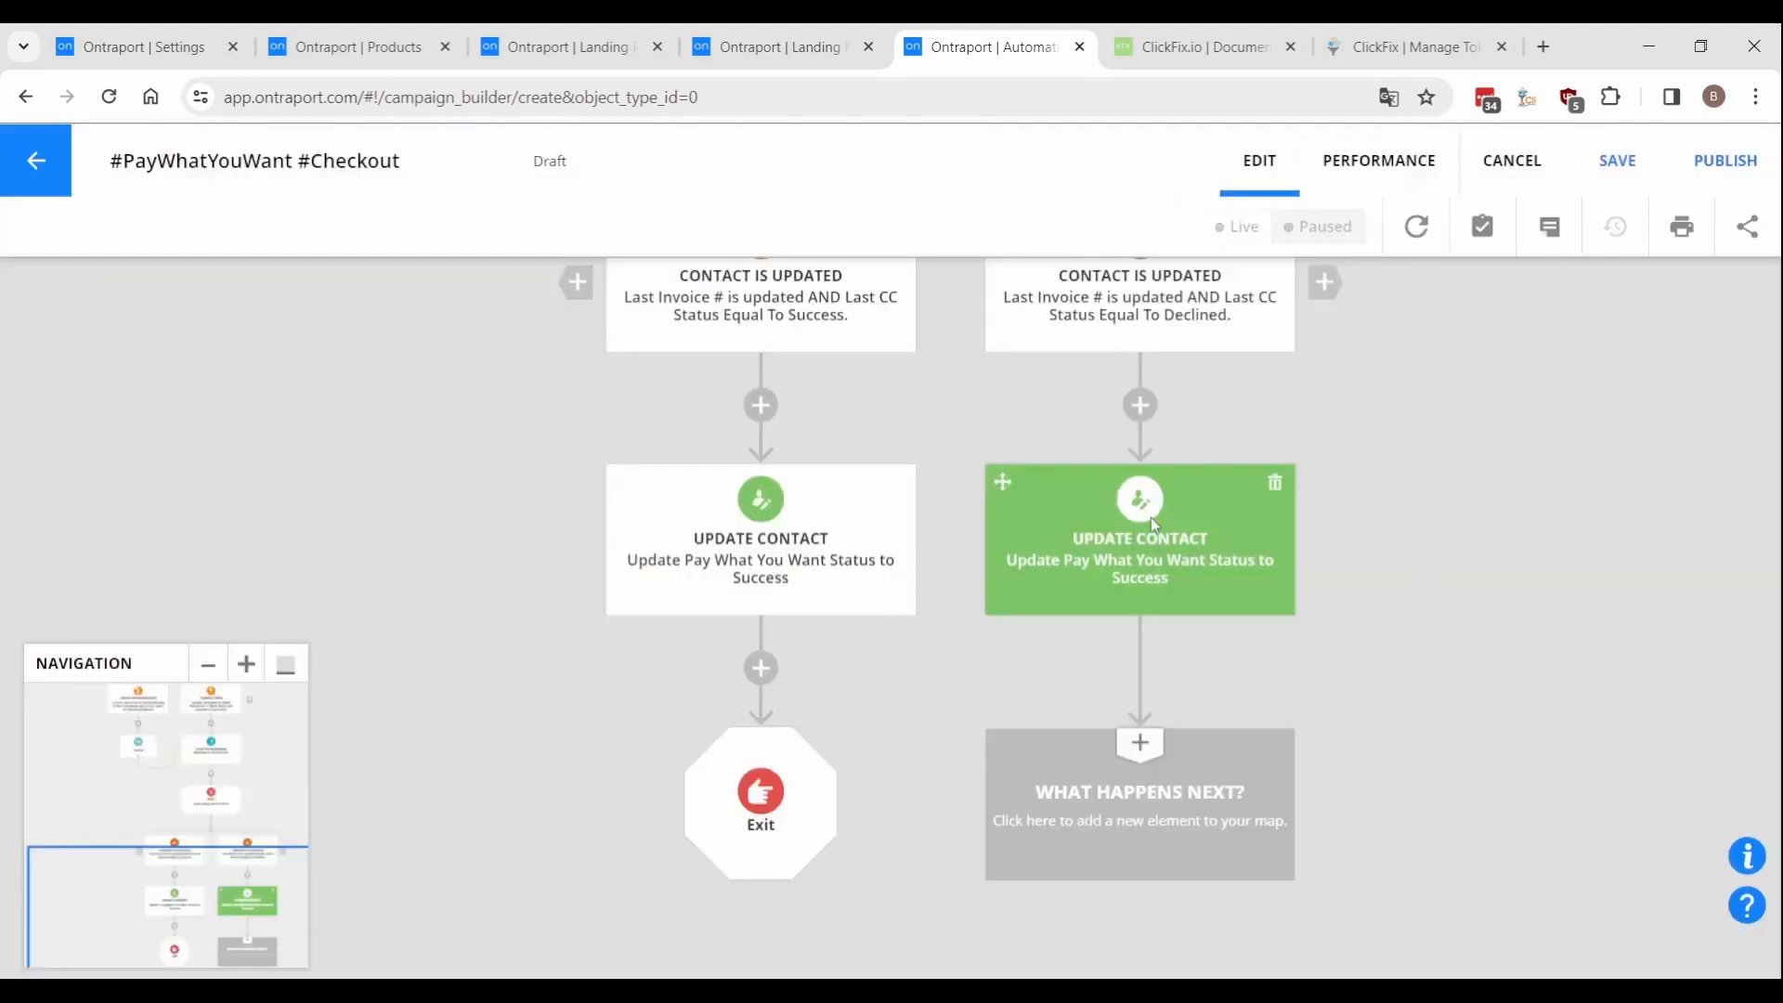
{"action": "left_click", "coordinate": [1173, 531]}
{"action": "left_click", "coordinate": [121, 406]}
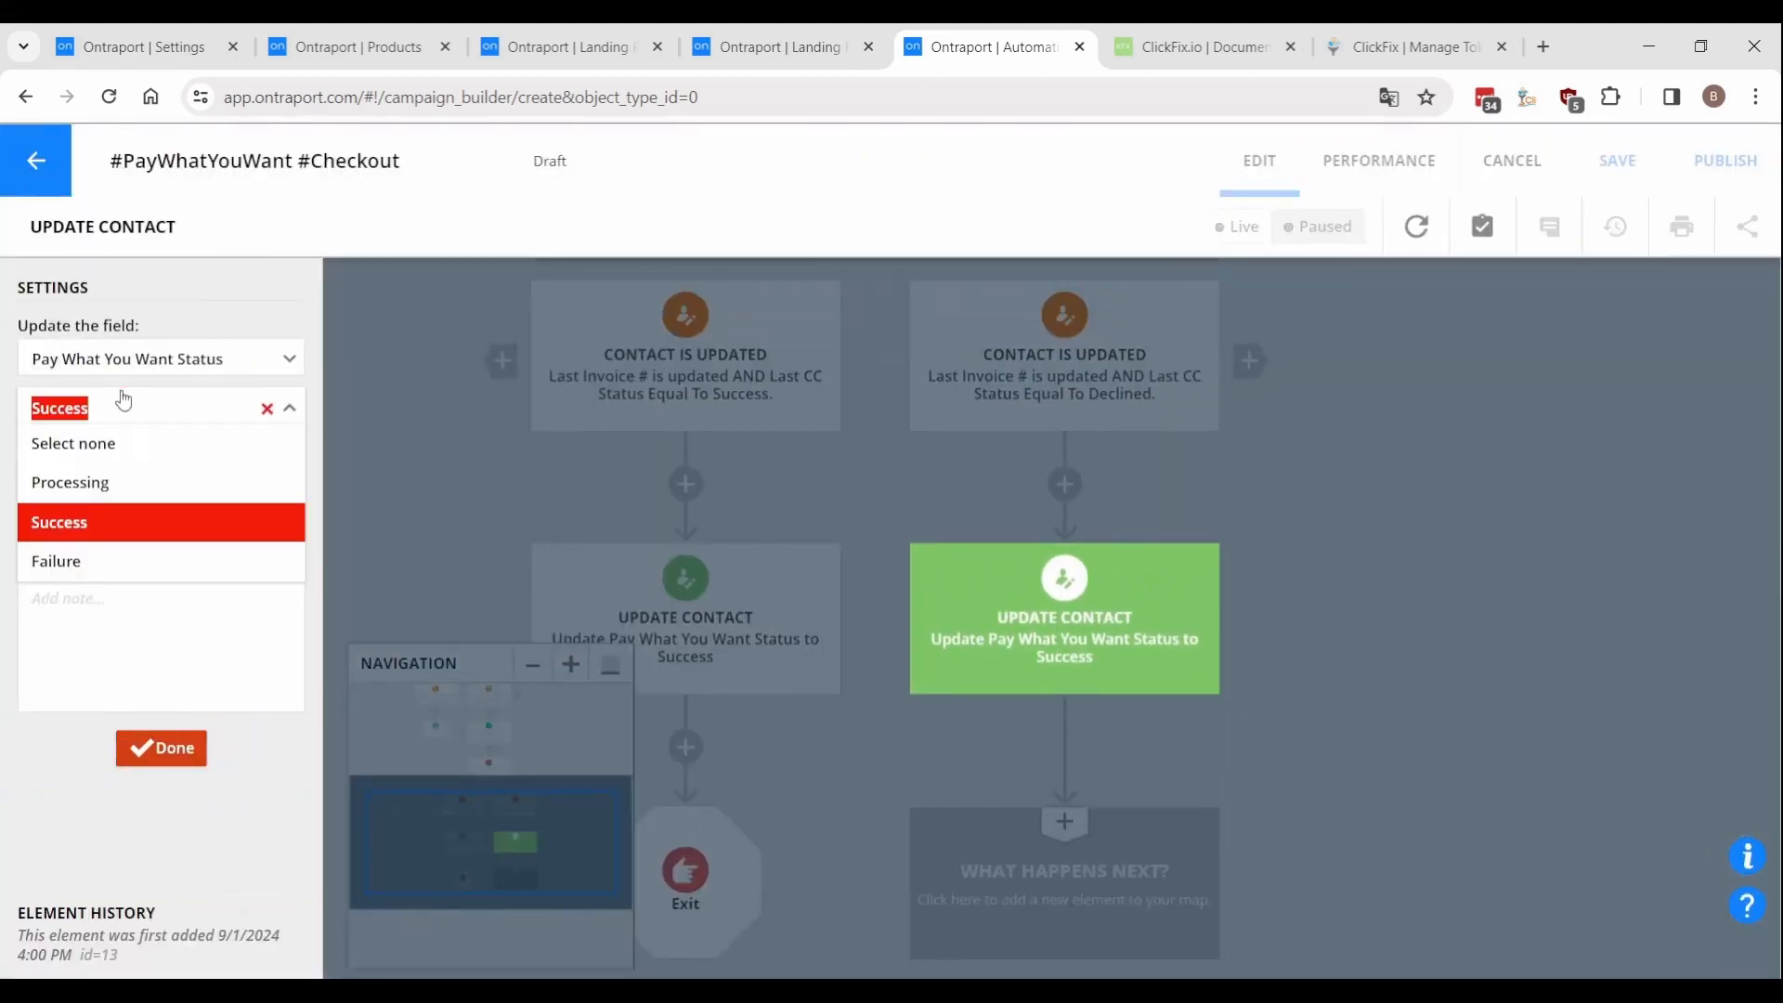
{"action": "left_click", "coordinate": [117, 560]}
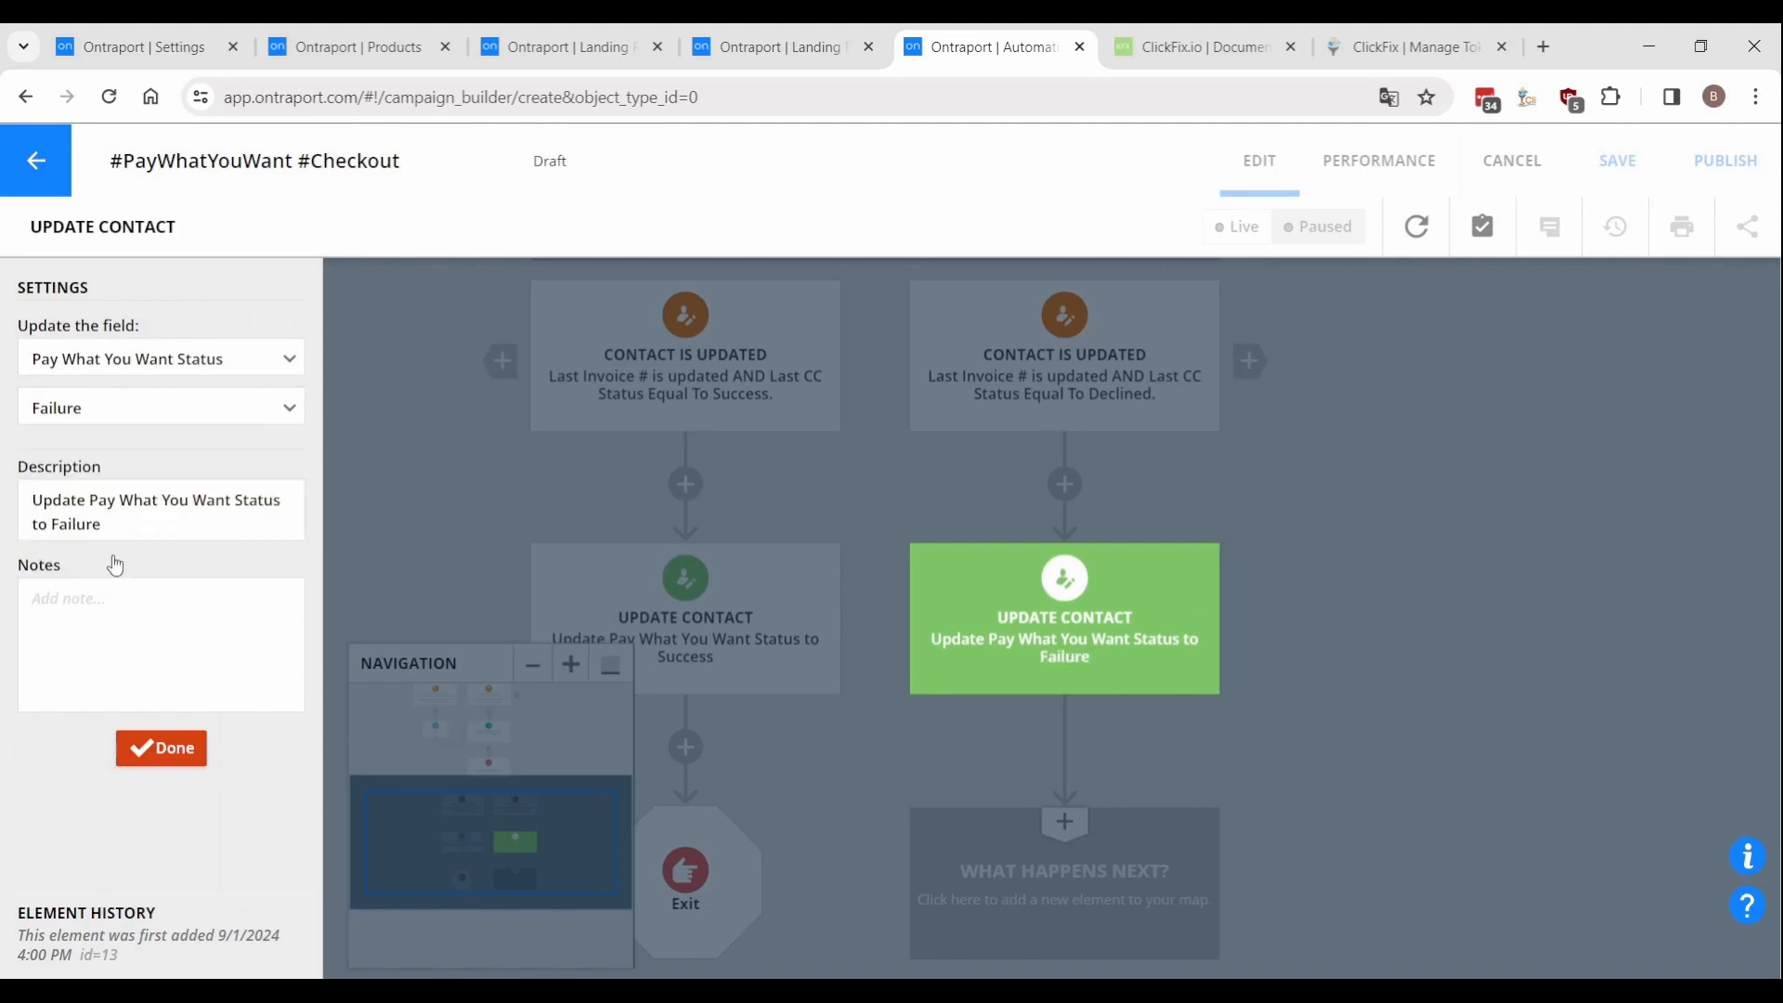
{"action": "left_click", "coordinate": [177, 743]}
Extend the Declined branch with a Wait and a goal for submitting the #PayWhatYouWant #ThankYou Block Name form with a successful order.
{"action": "left_click", "coordinate": [1090, 775]}
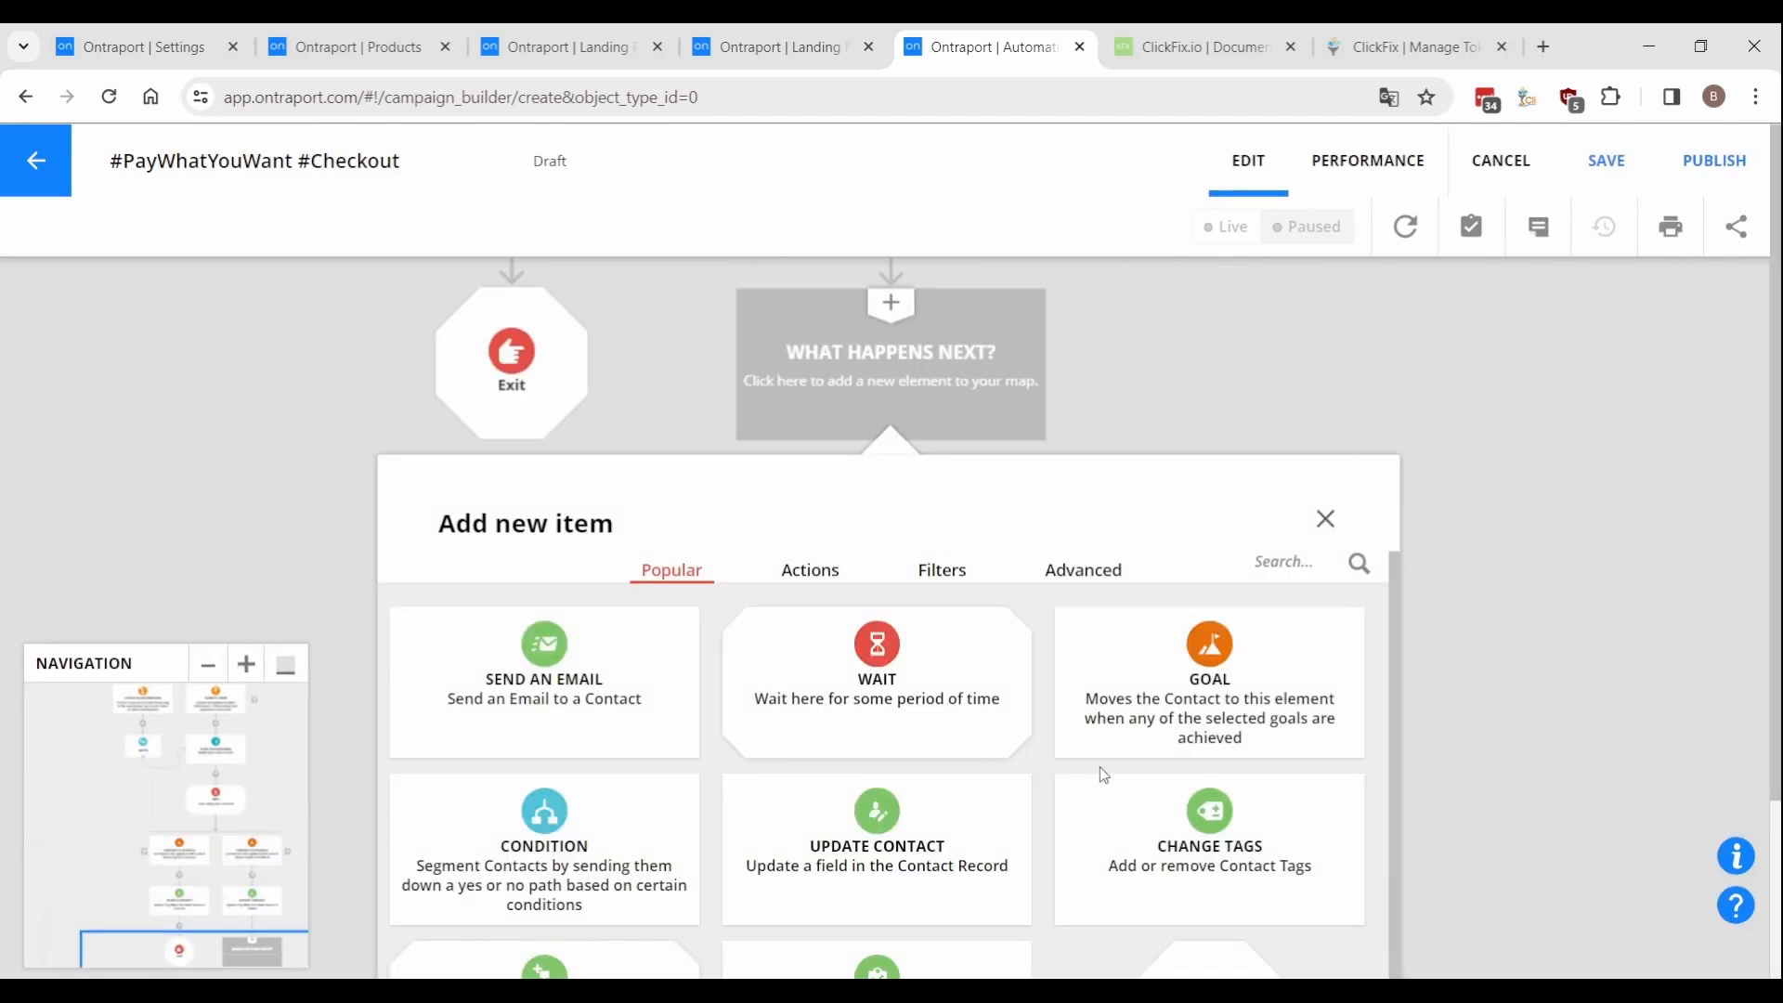
{"action": "left_click", "coordinate": [1123, 742]}
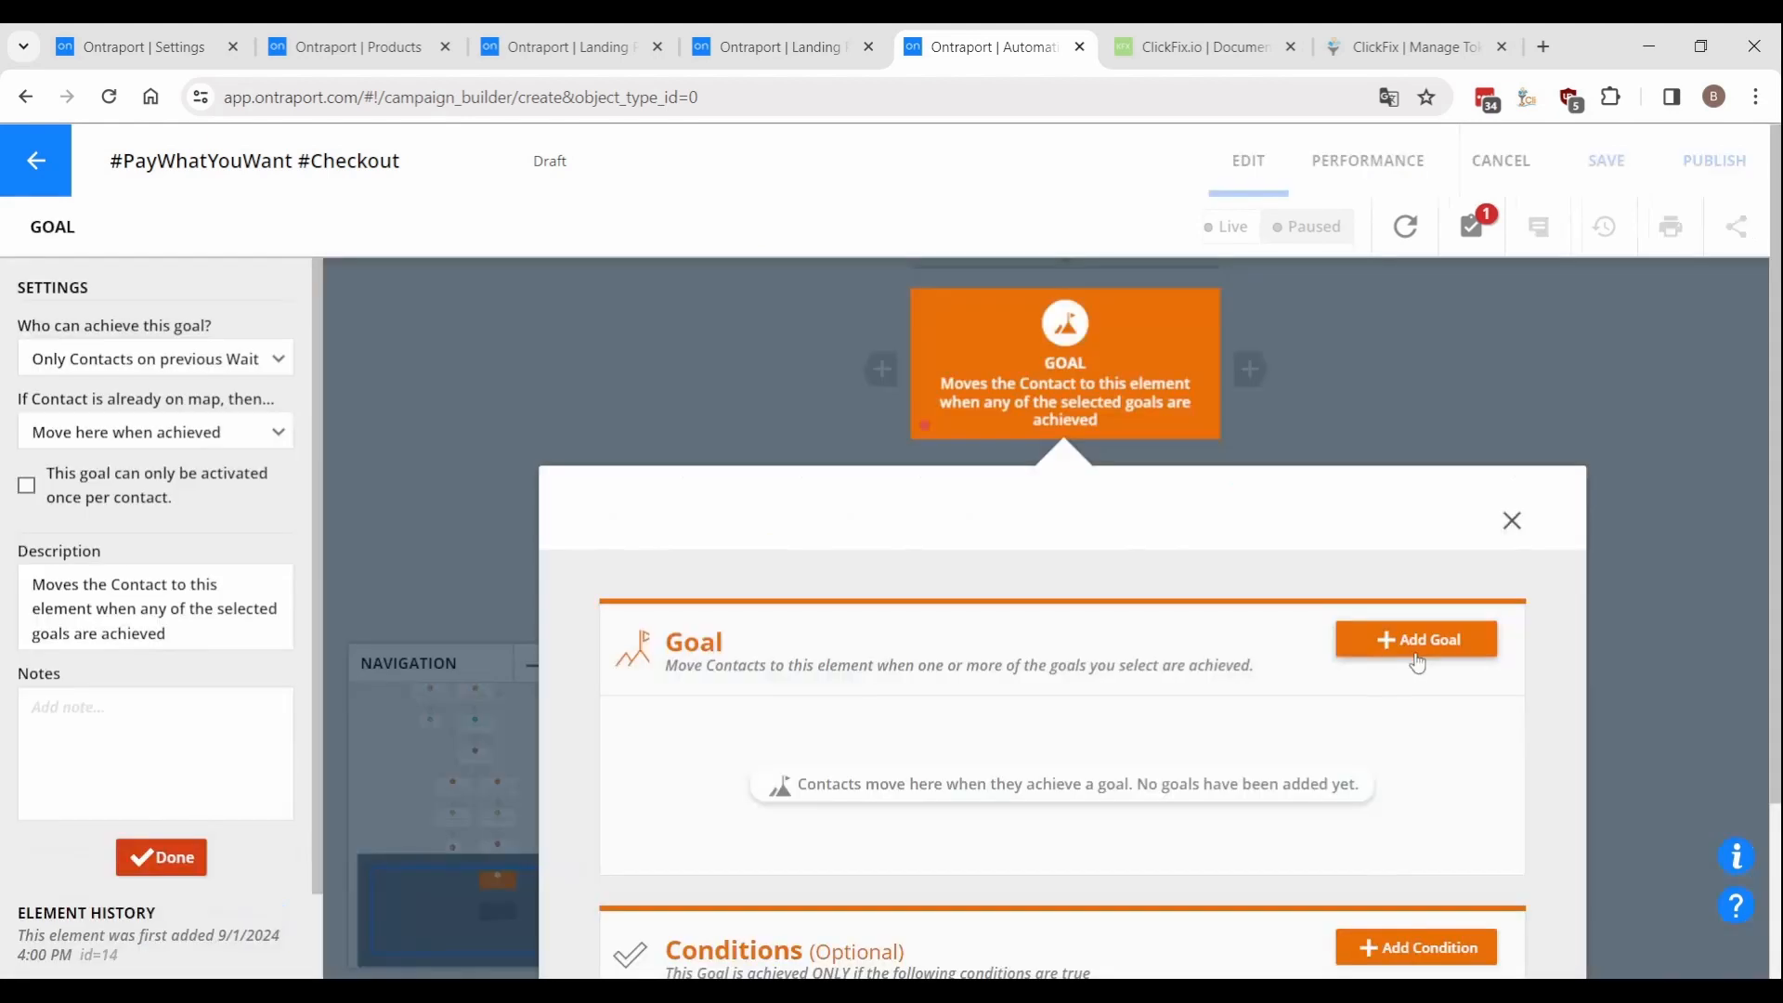
{"action": "left_click", "coordinate": [1417, 641]}
{"action": "type", "text": "form"}
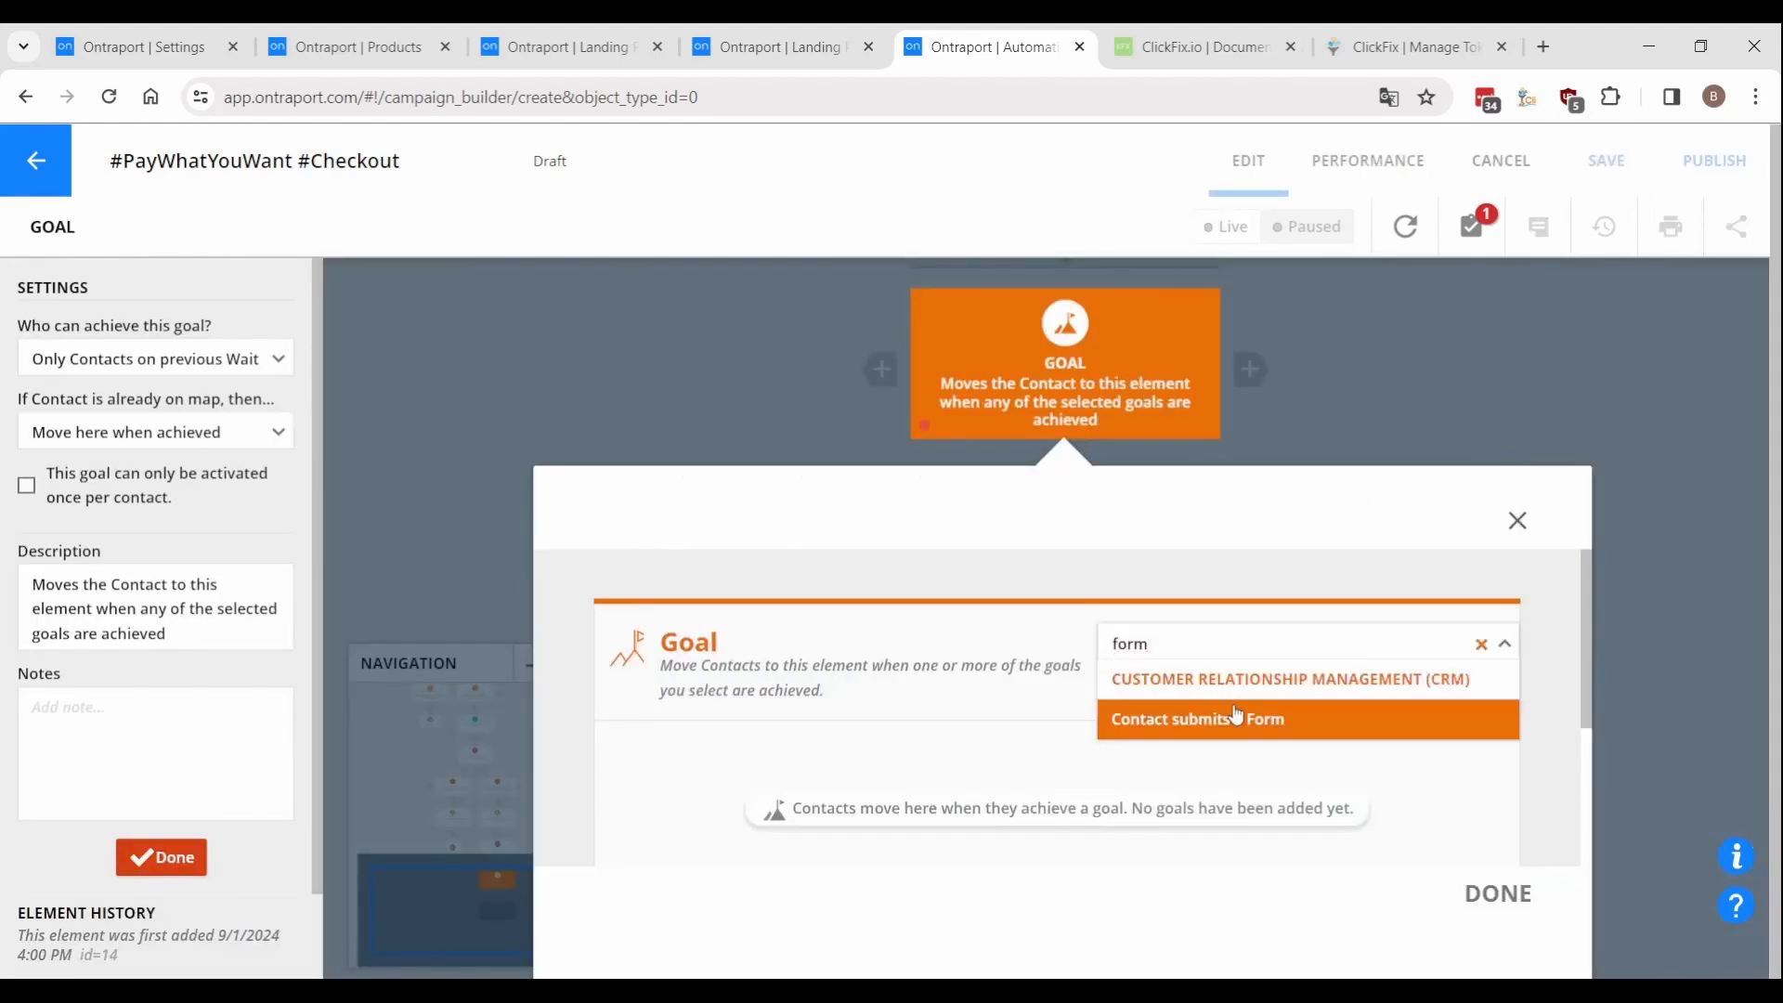
{"action": "left_click", "coordinate": [1234, 715]}
{"action": "left_click", "coordinate": [835, 730]}
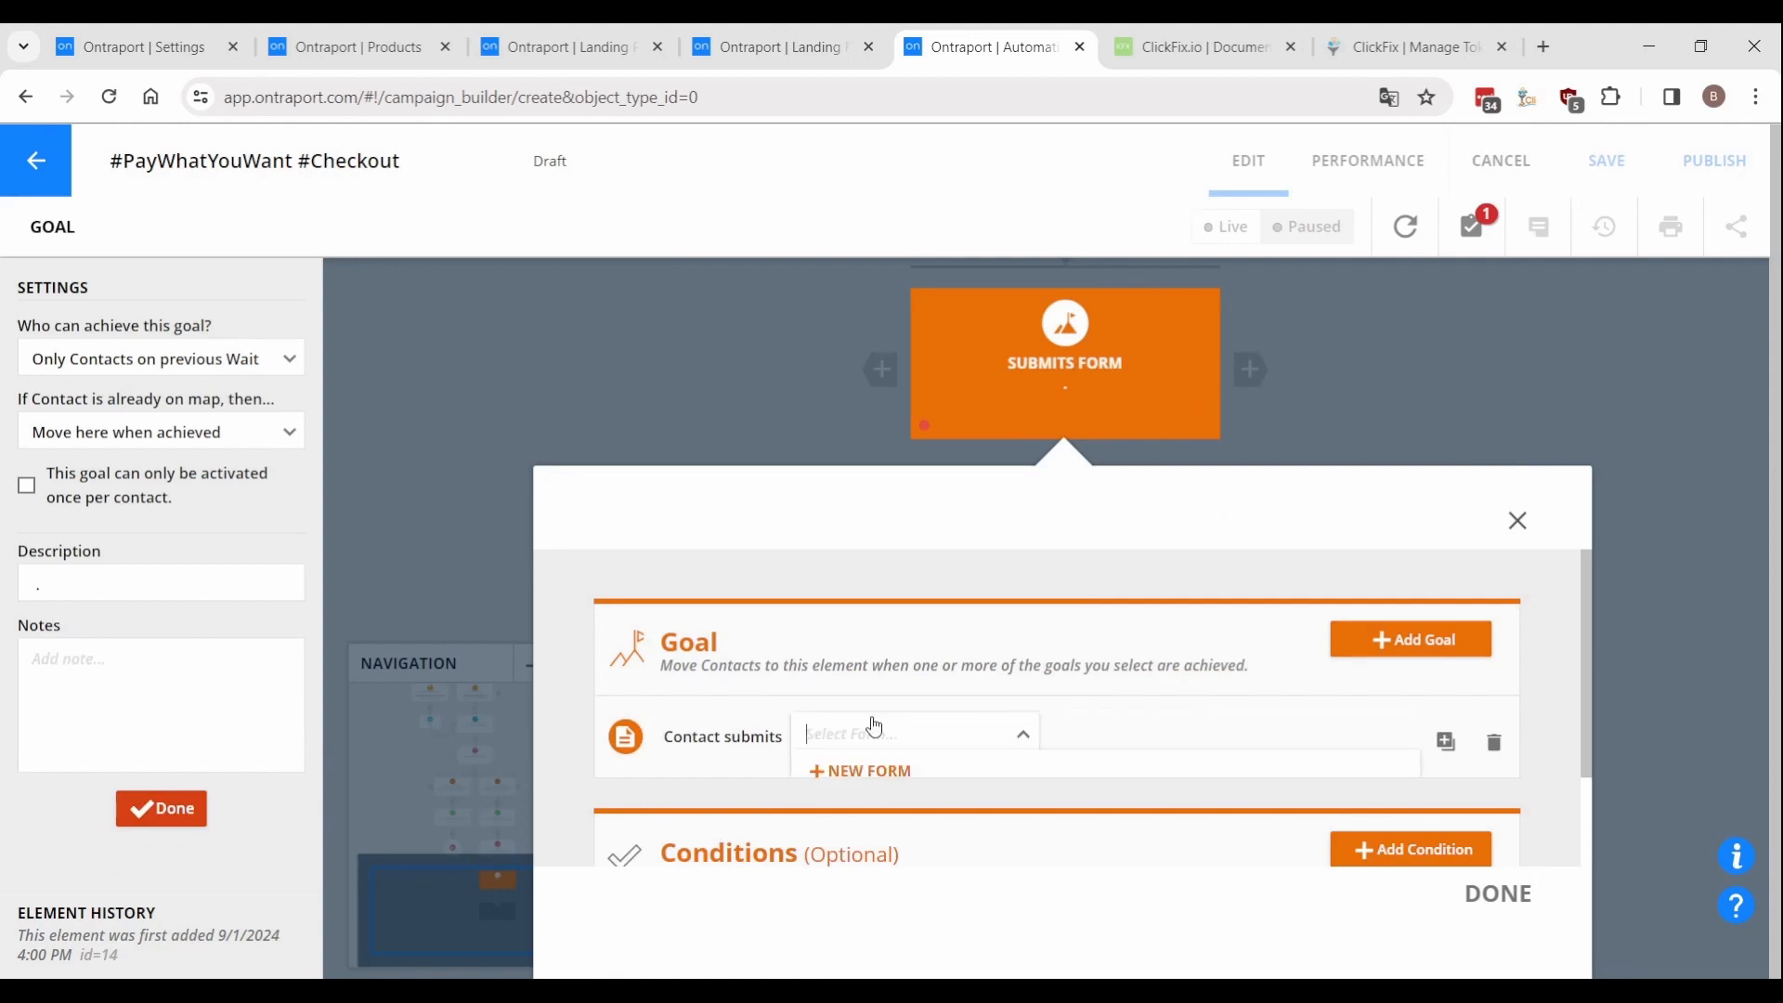
{"action": "left_click", "coordinate": [1025, 848]}
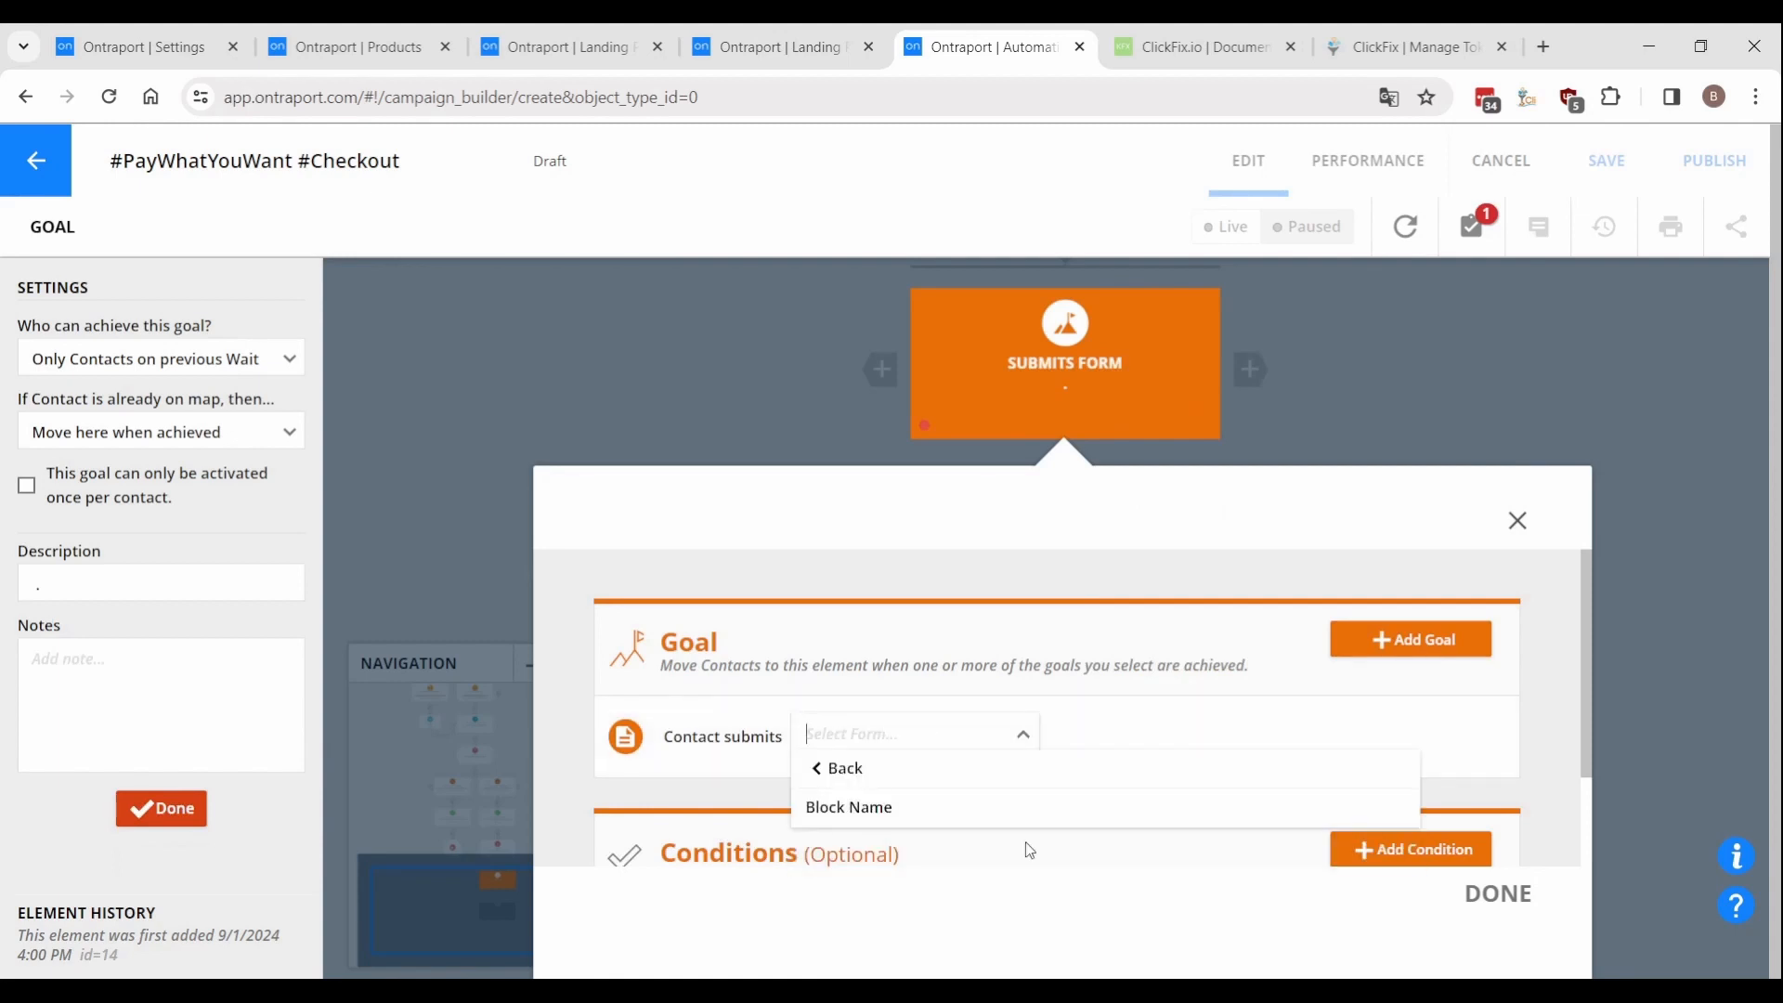
{"action": "left_click", "coordinate": [974, 804]}
{"action": "left_click", "coordinate": [1254, 740]}
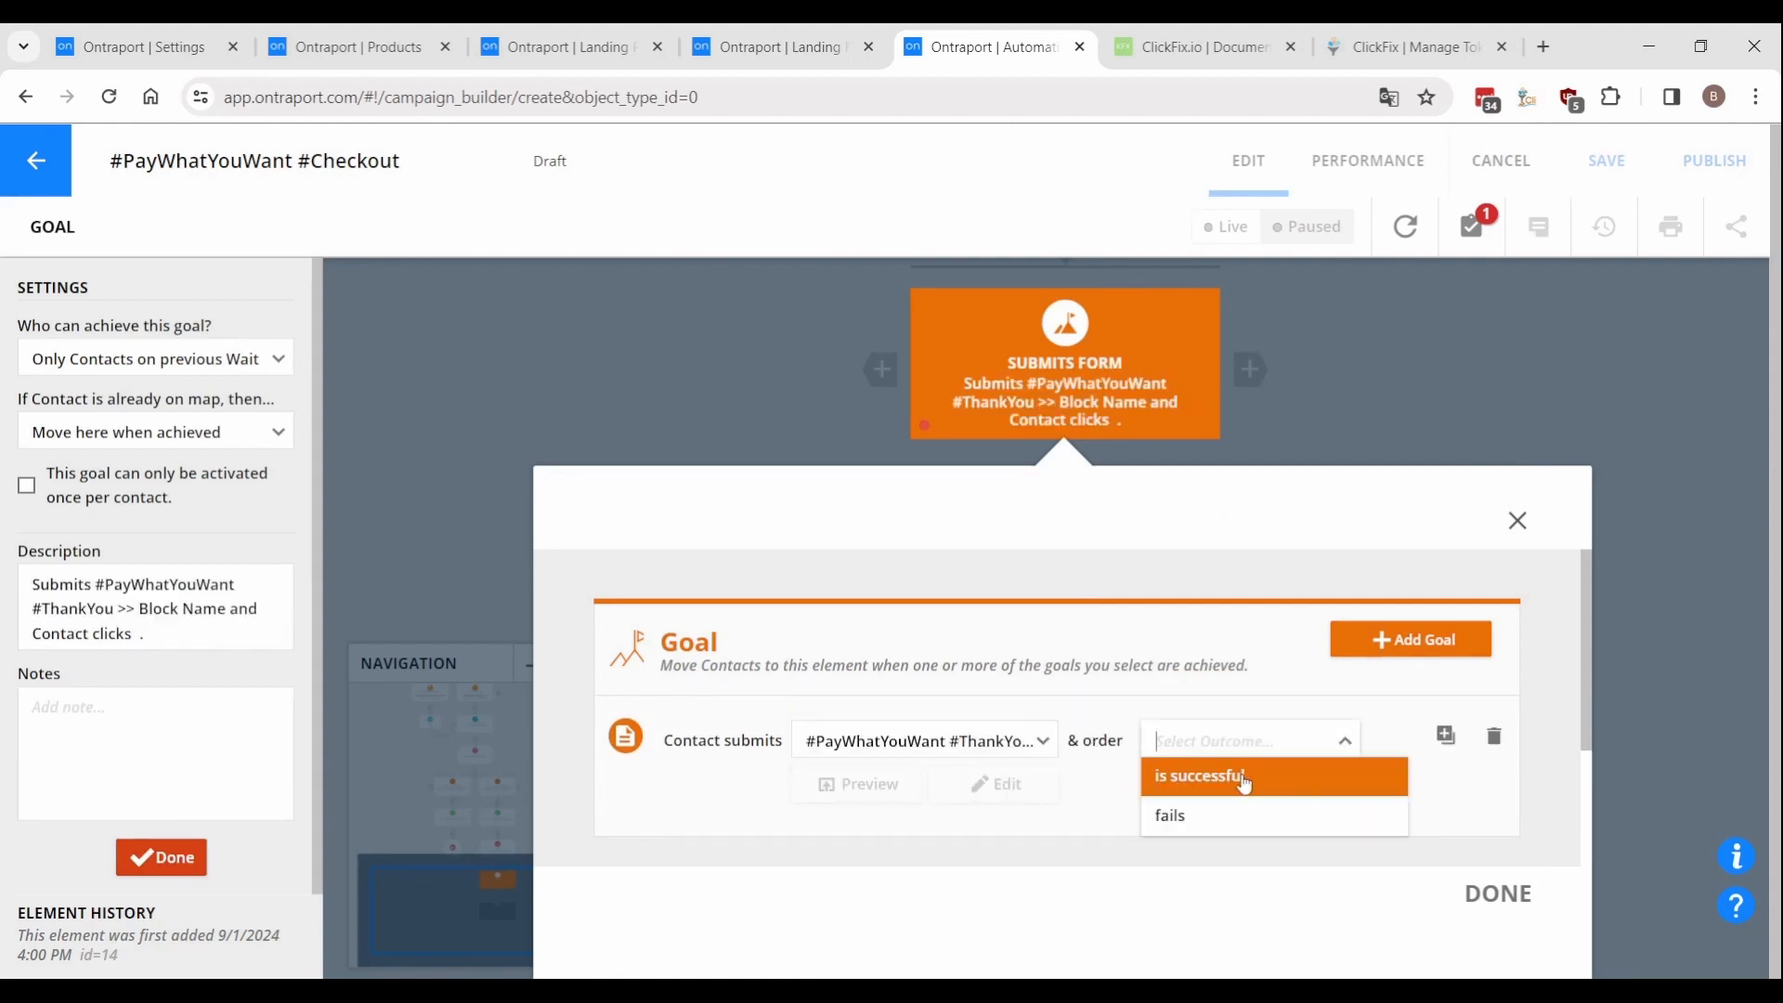
{"action": "left_click", "coordinate": [1244, 783]}
{"action": "left_click", "coordinate": [1498, 893]}
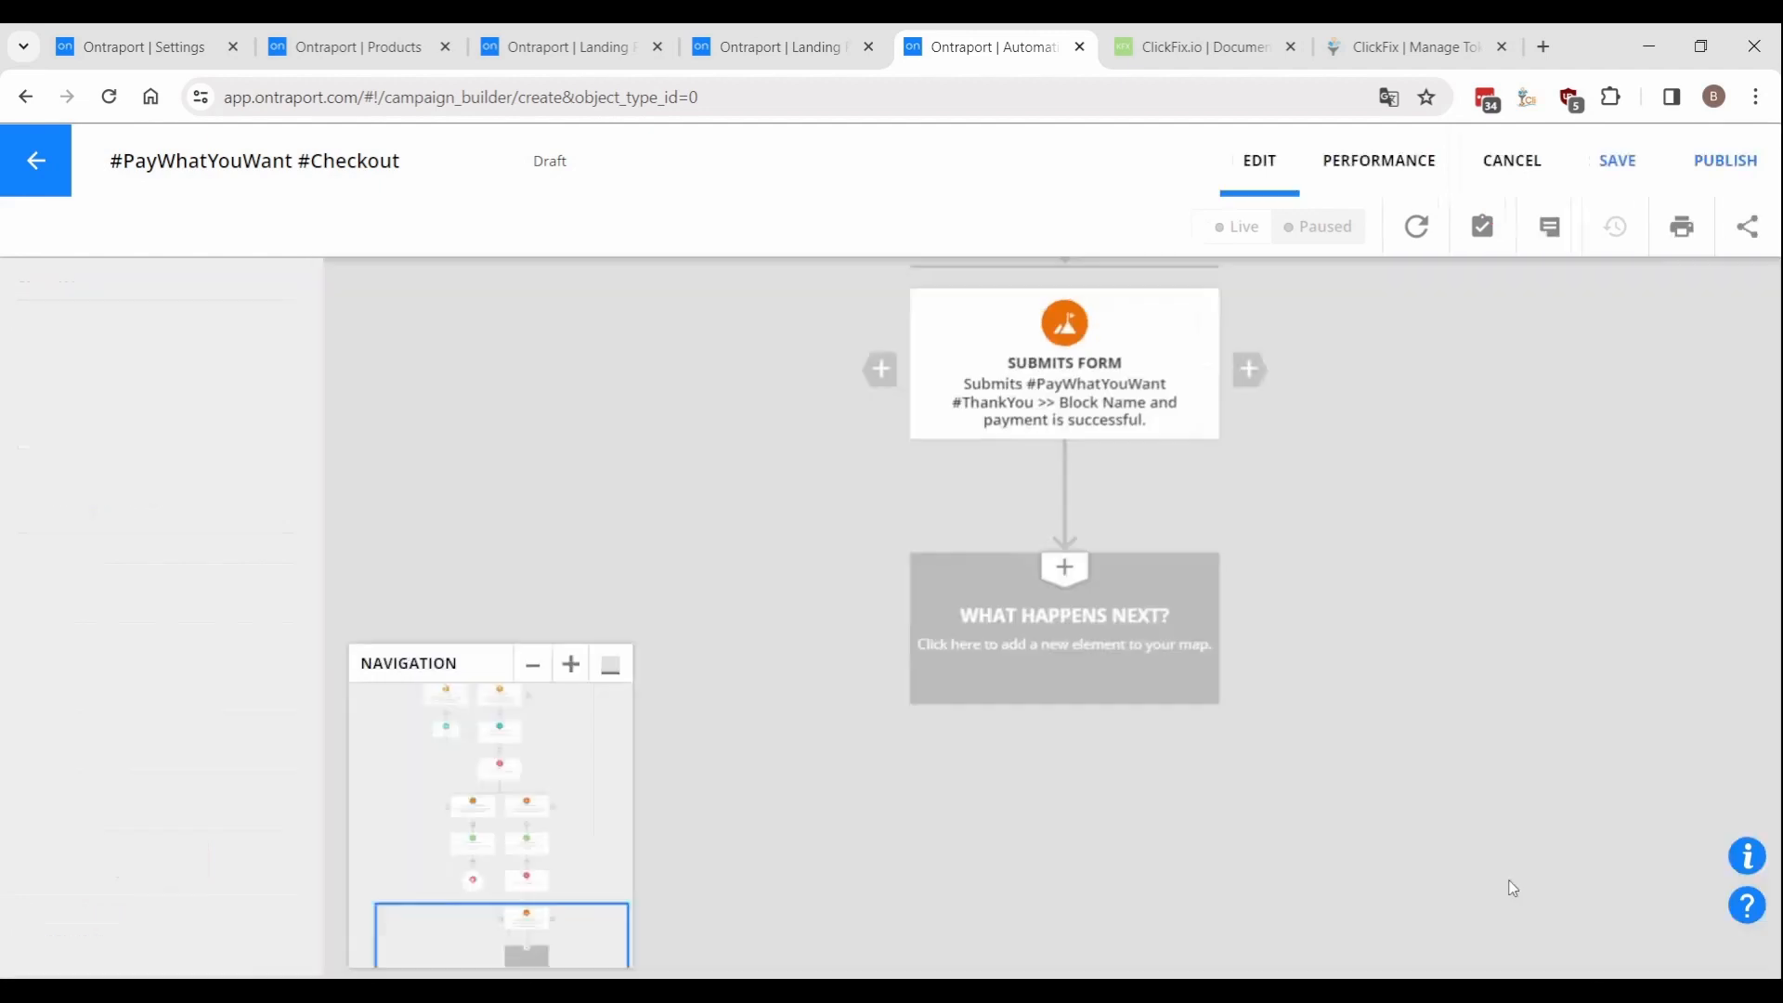
Add a Go To element below the Submits Form goal in the Declined branch.
{"action": "scroll", "coordinate": [1290, 804], "scroll_direction": "down", "scroll_amount": 3}
{"action": "left_click", "coordinate": [1116, 734]}
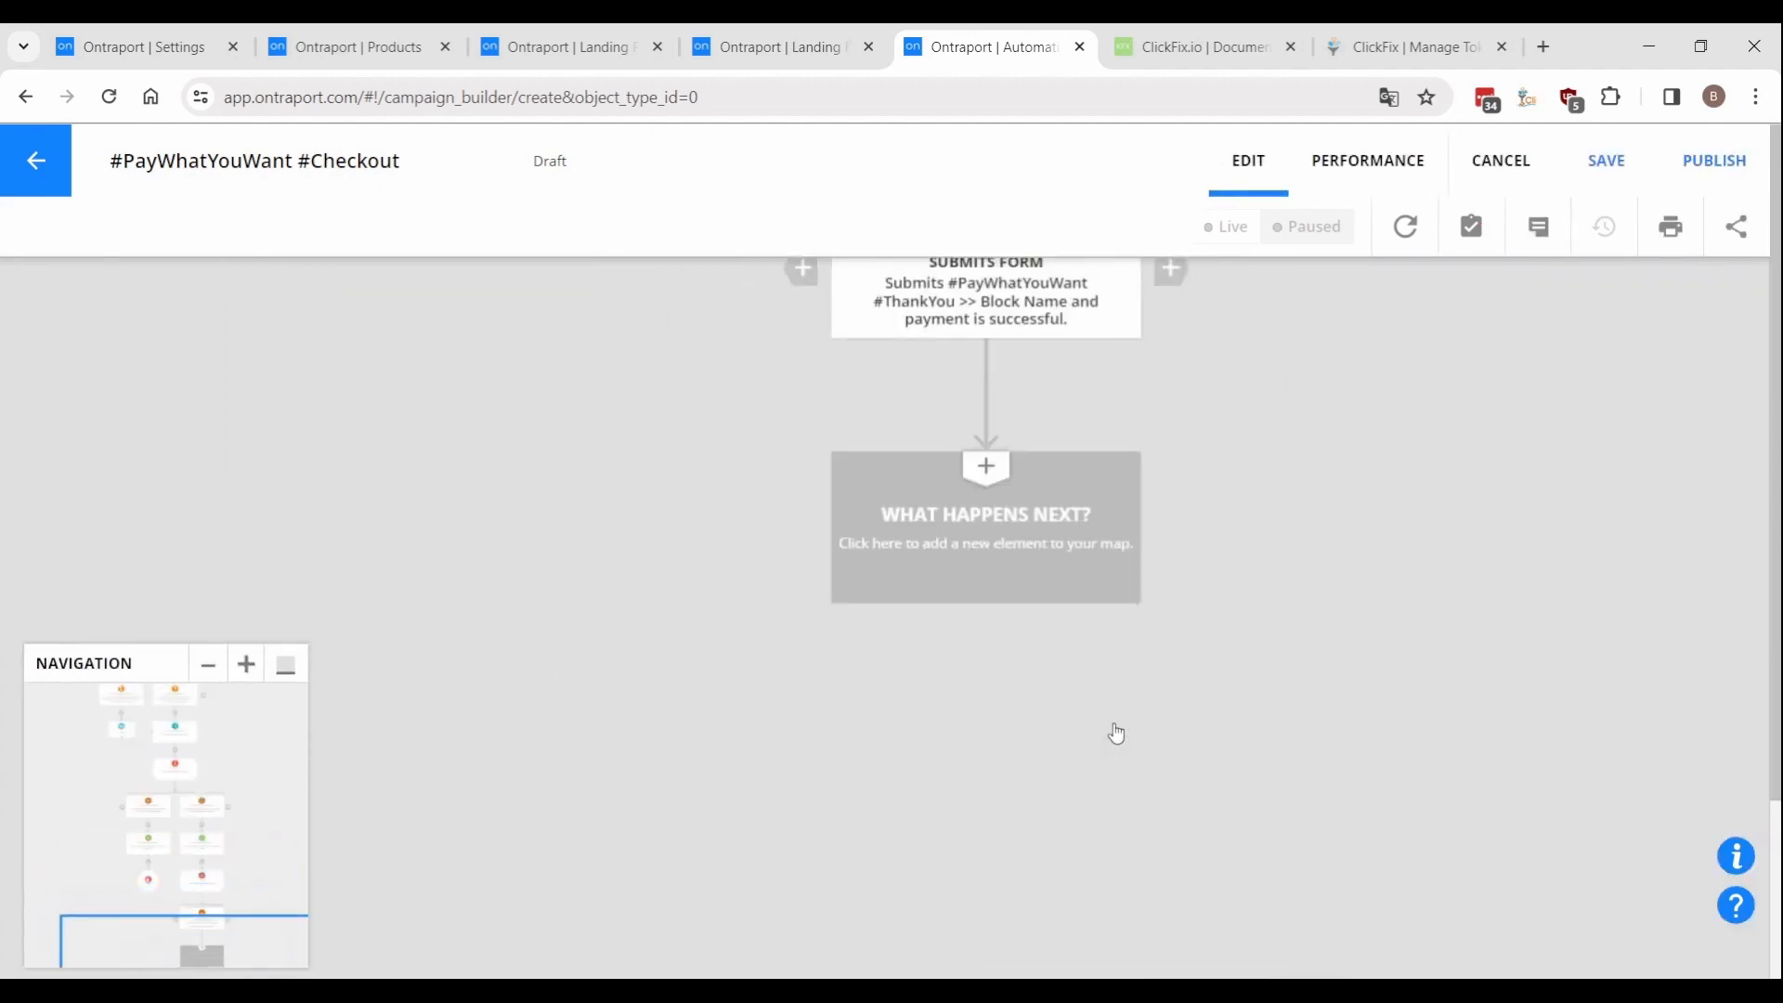
{"action": "left_click", "coordinate": [940, 570]}
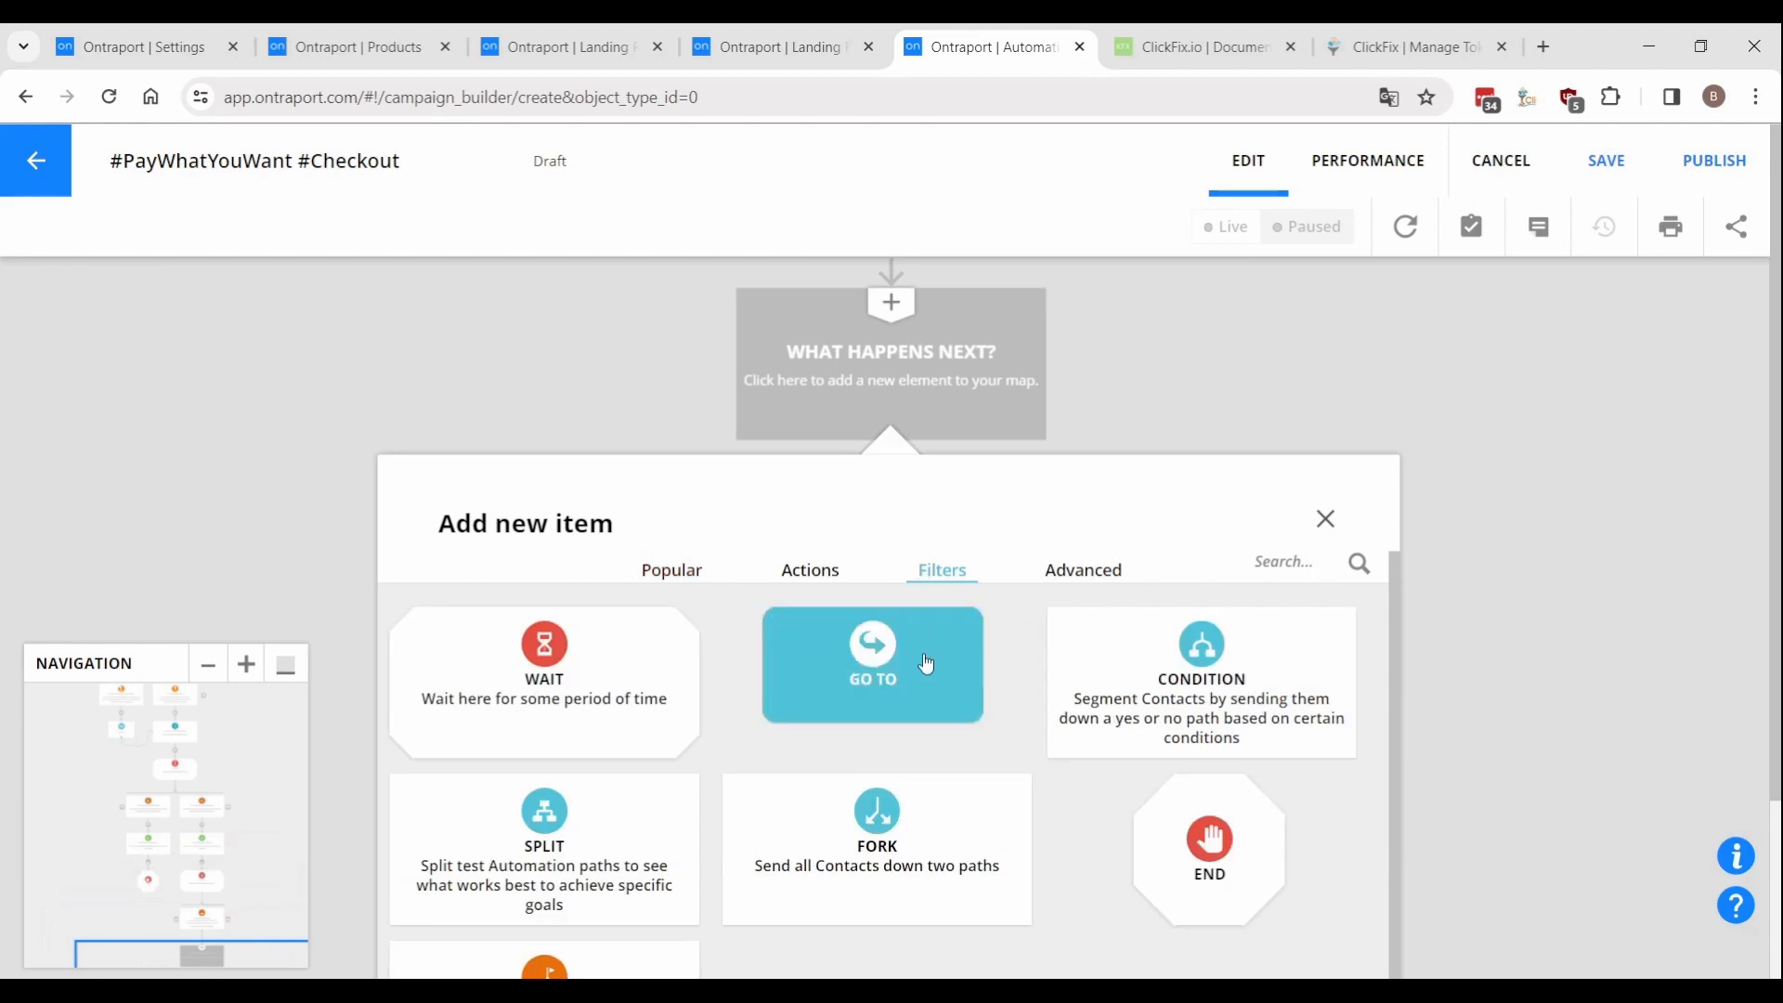
{"action": "left_click", "coordinate": [923, 657]}
{"action": "left_click", "coordinate": [204, 661]}
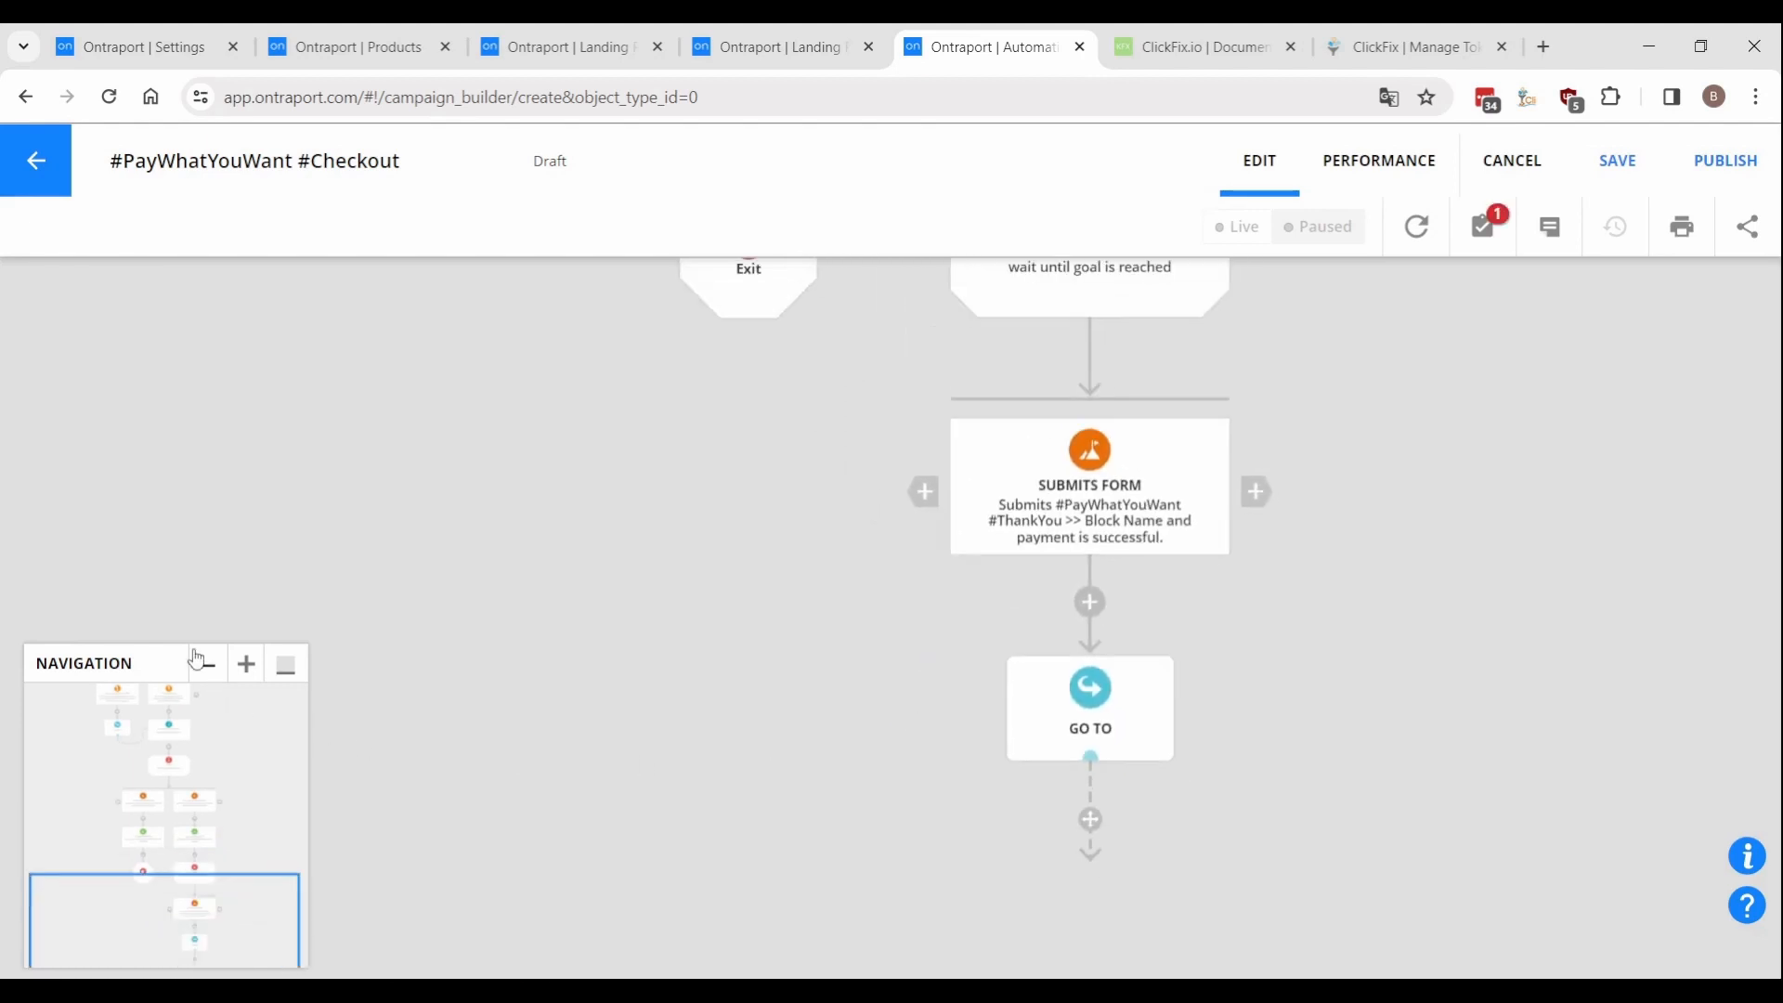
{"action": "left_click", "coordinate": [204, 661]}
{"action": "left_click", "coordinate": [204, 661]}
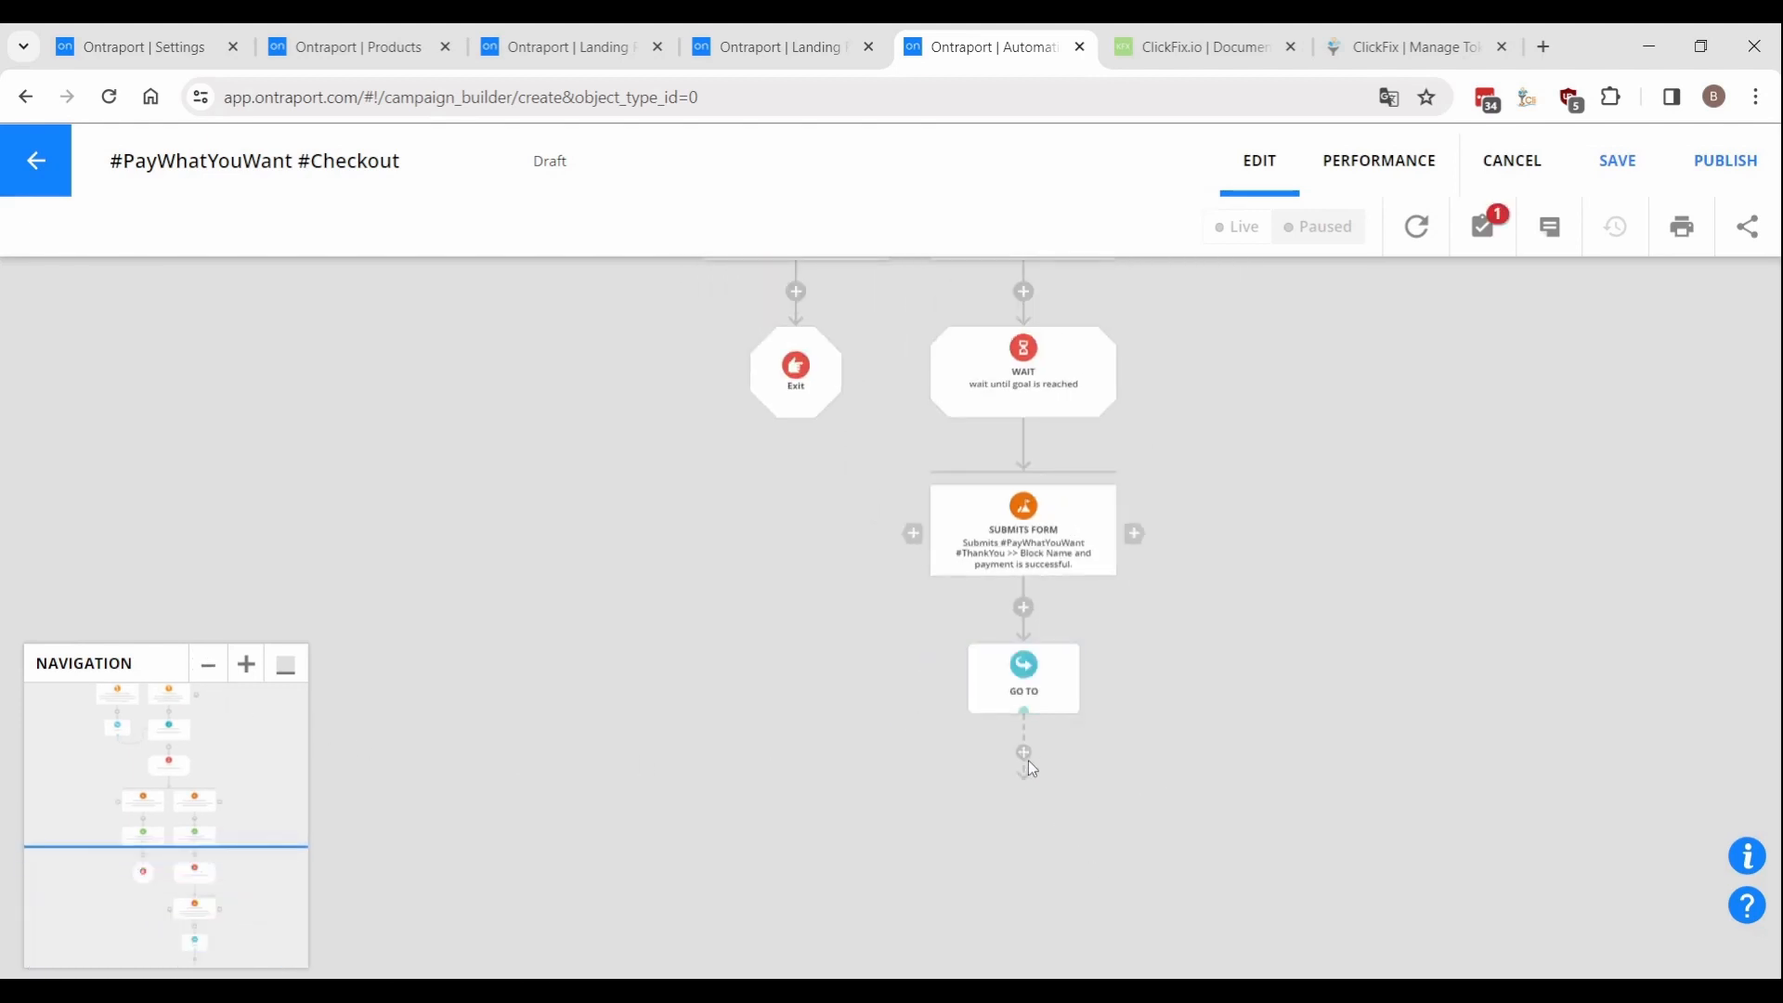